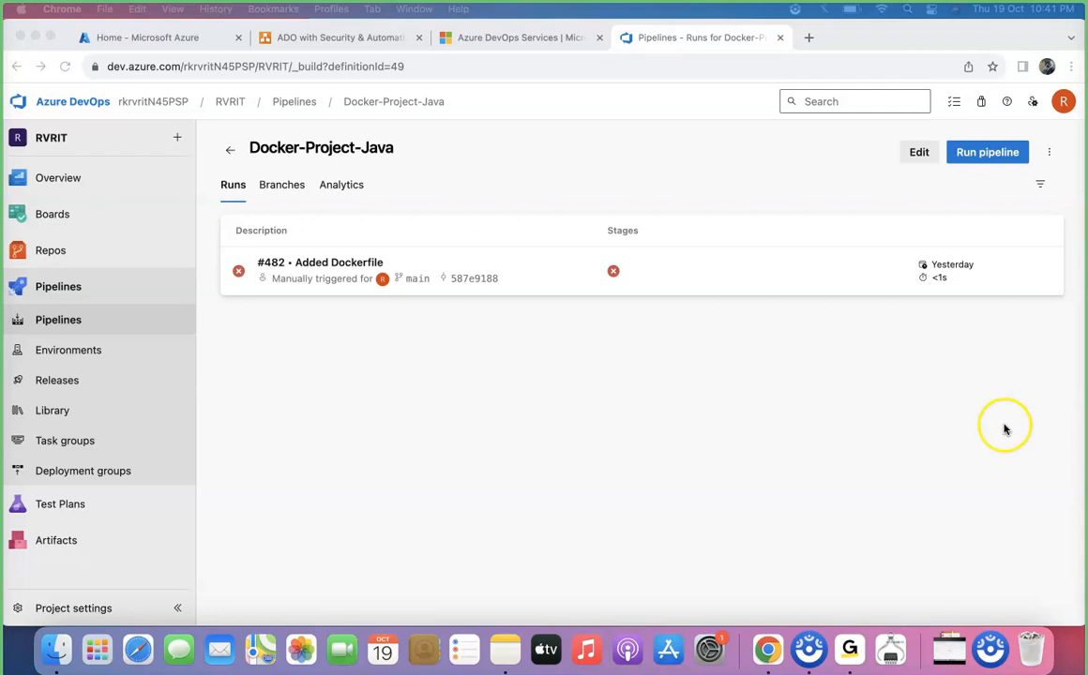
# Launch Visual Studio Code from Spotlight search.
pyautogui.click(601, 386)
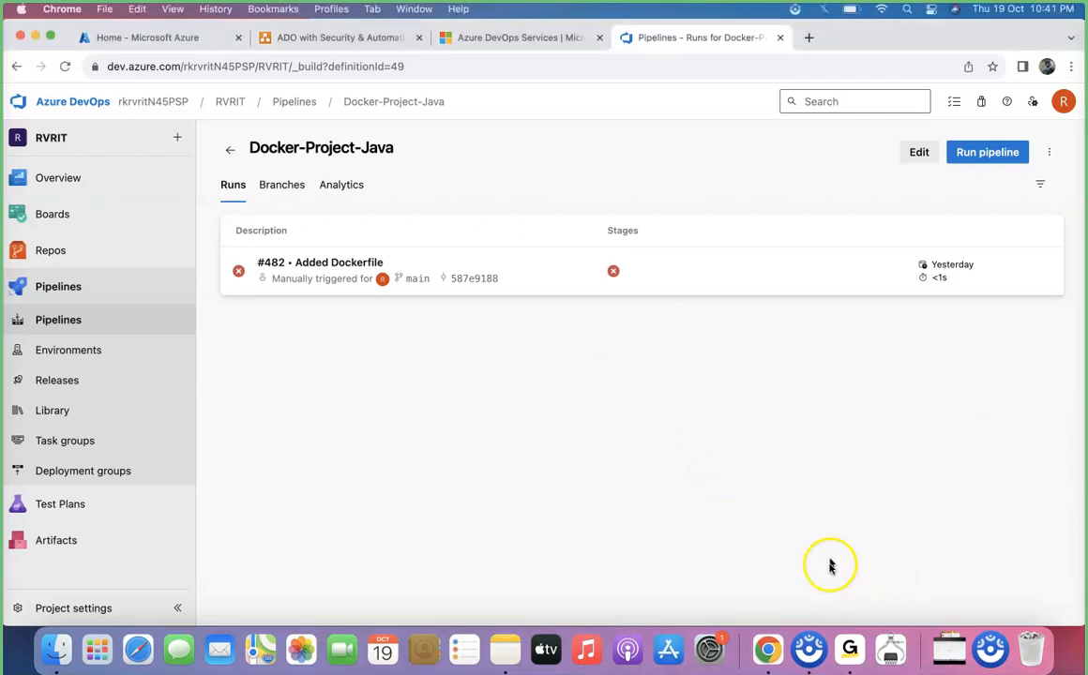
pyautogui.click(909, 8)
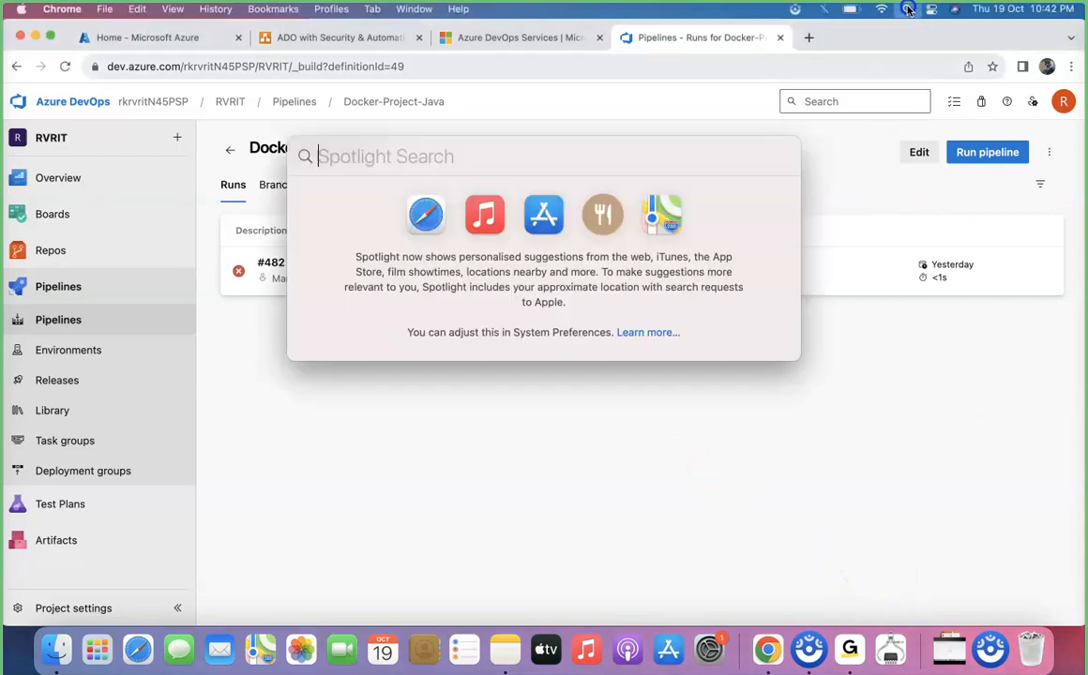
pyautogui.write('vis')
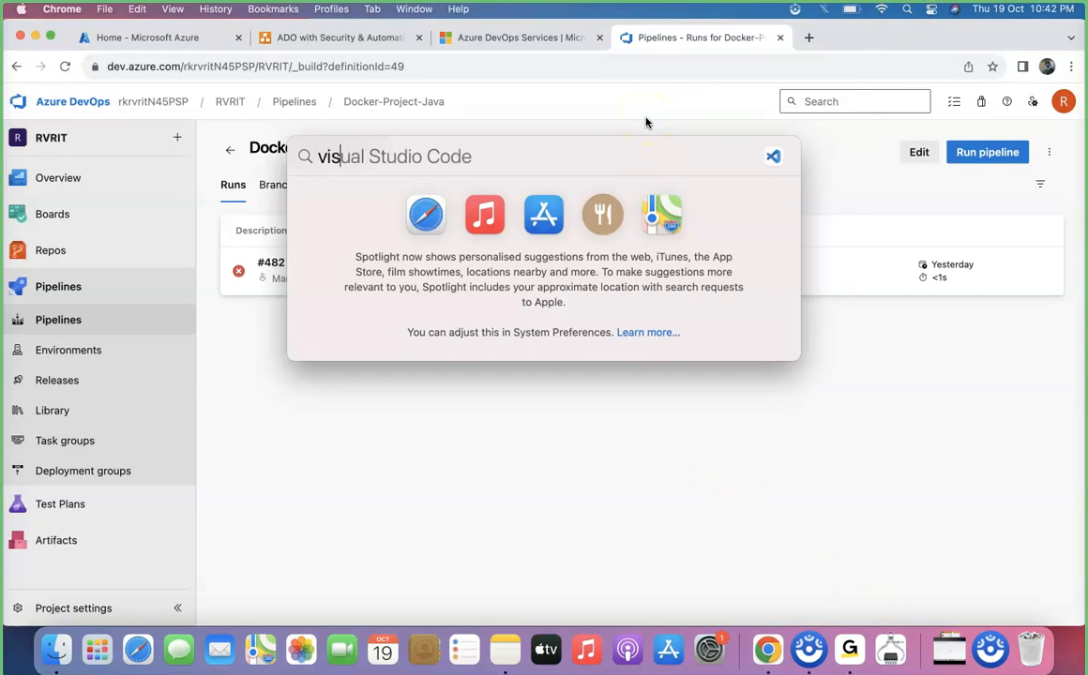
pyautogui.press('Return')
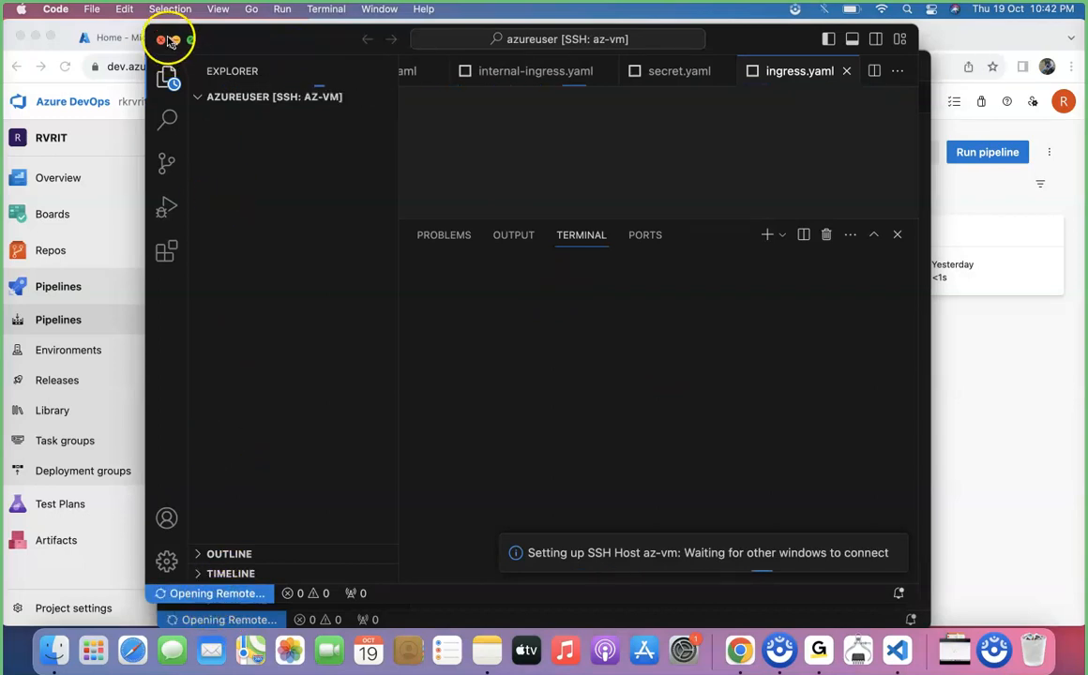
# Close the remote connection to az-vm.
pyautogui.click(161, 40)
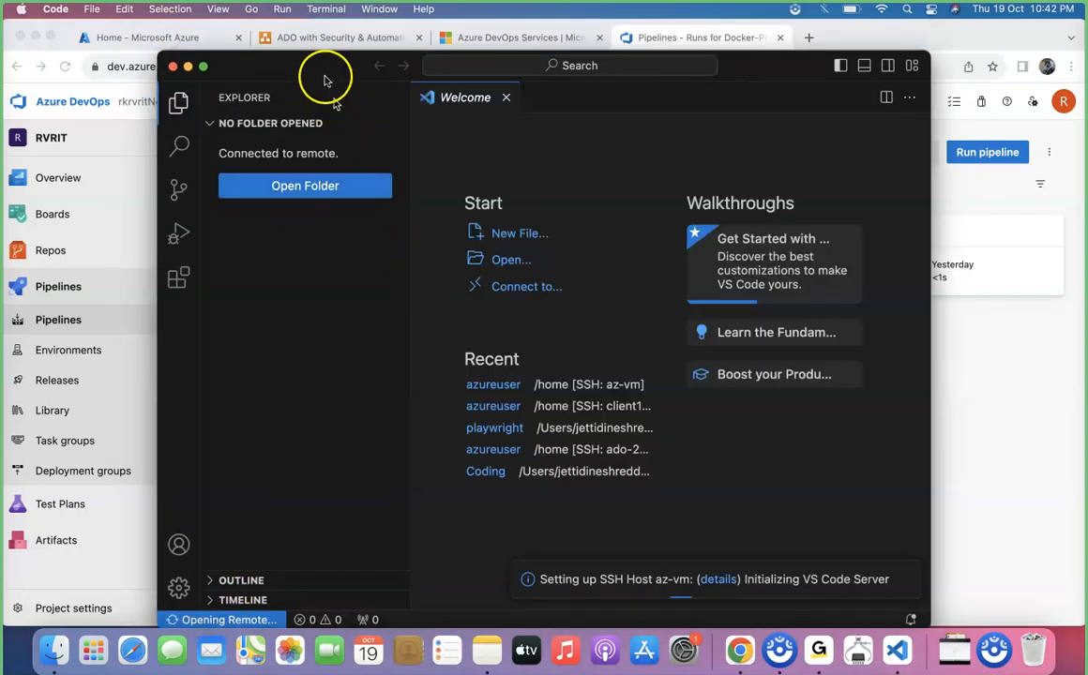
pyautogui.moveTo(323, 73); pyautogui.dragTo(323, 46)
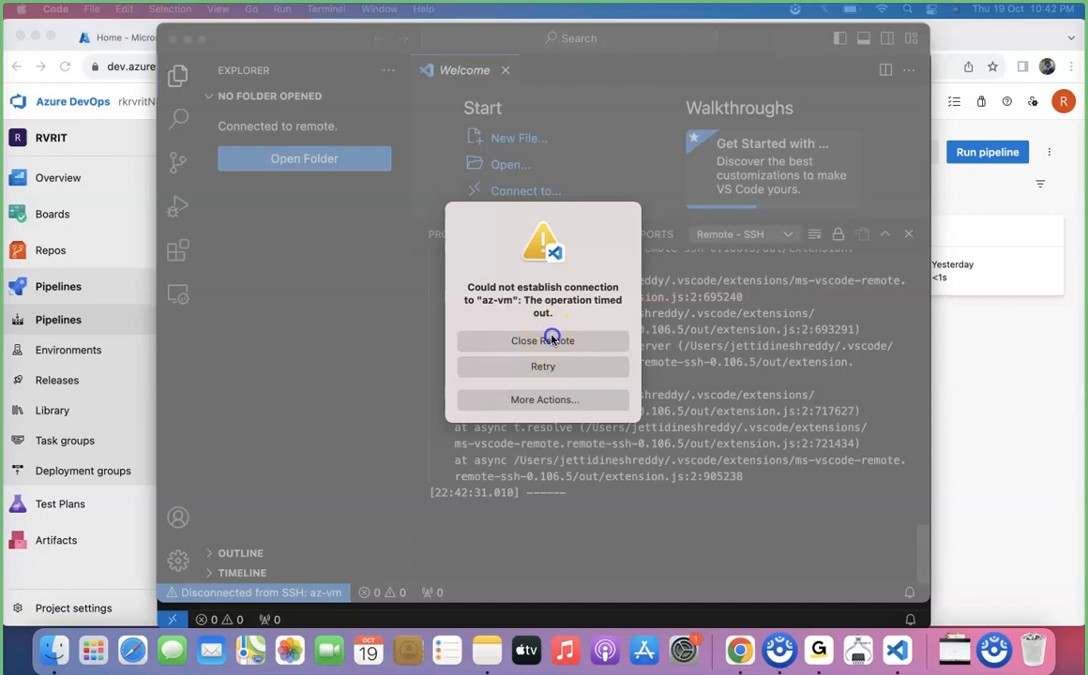
pyautogui.click(493, 340)
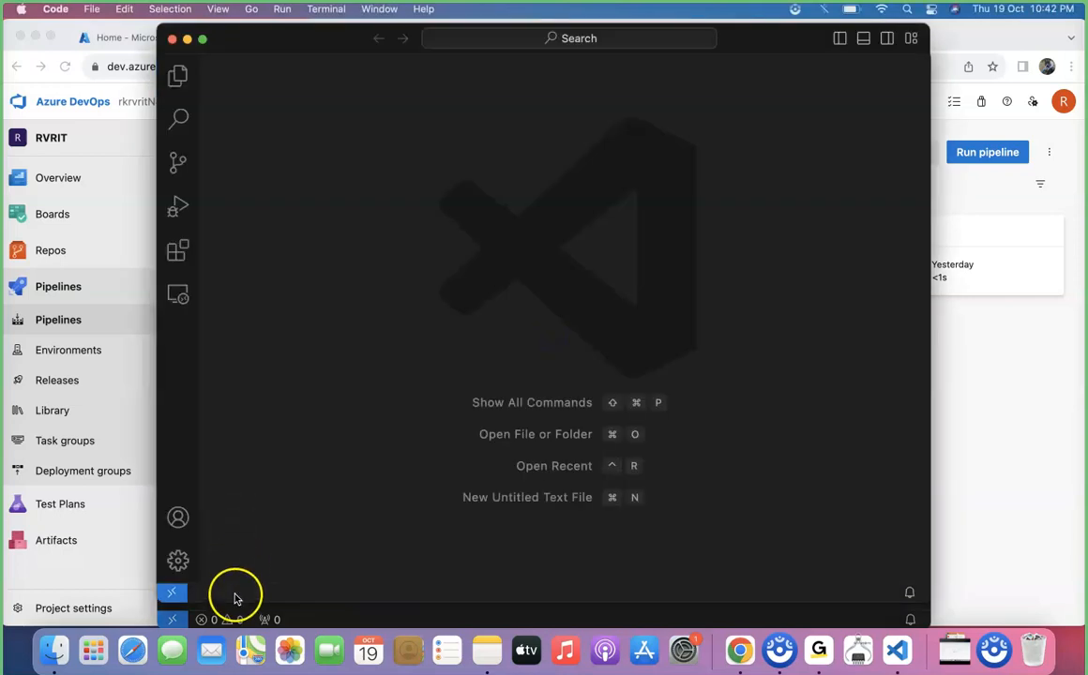
# Open the SSH hosts configuration file through the Connect to Host options.
pyautogui.click(176, 596)
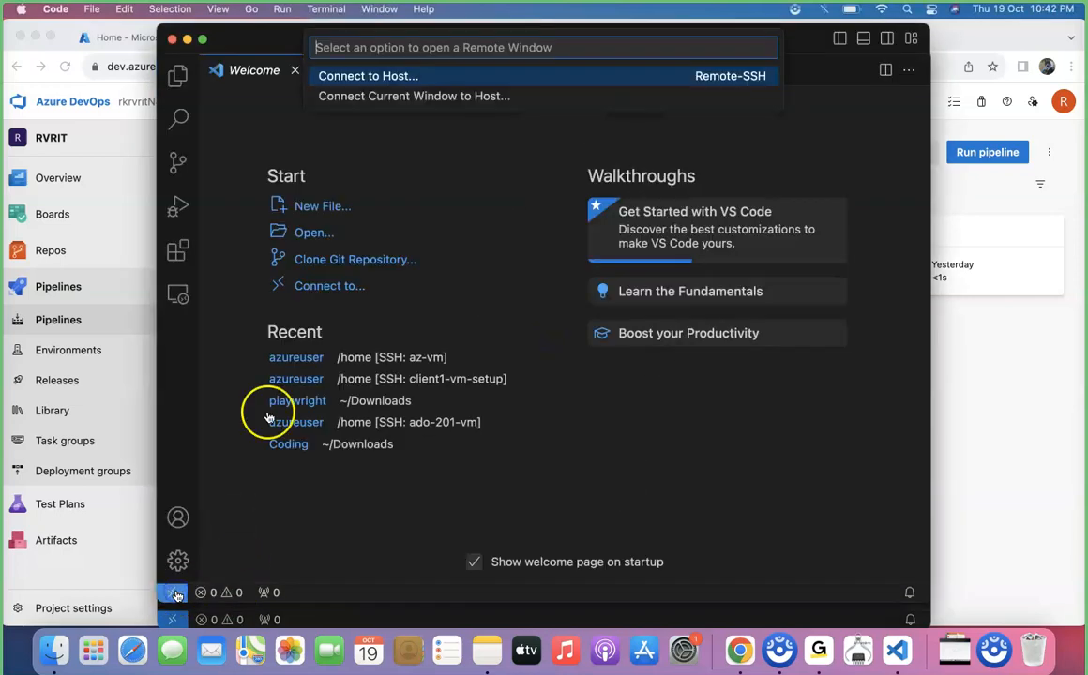
pyautogui.click(399, 74)
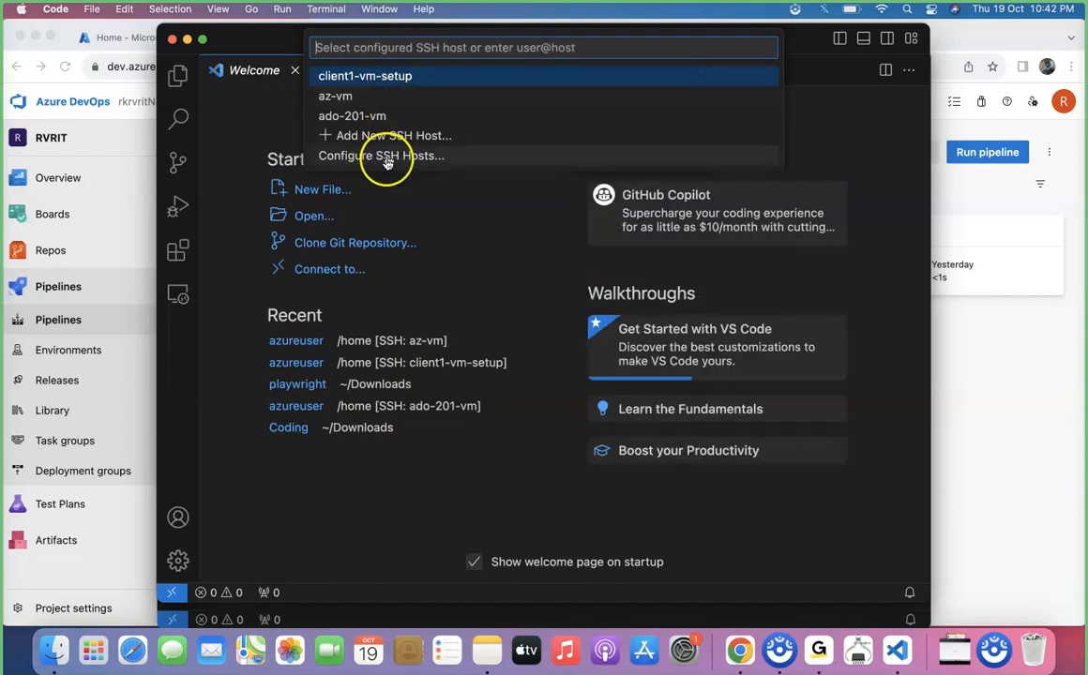
pyautogui.click(383, 156)
pyautogui.click(427, 78)
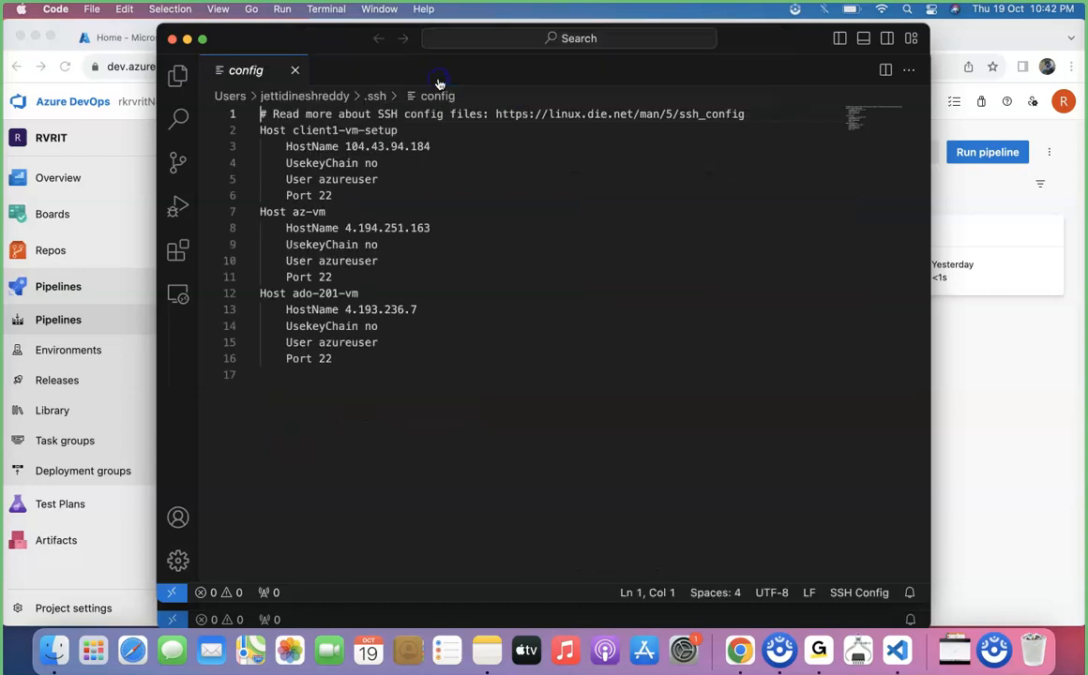
# Duplicate the ado-201-vm host block at the end of the SSH config file.
pyautogui.click(389, 369)
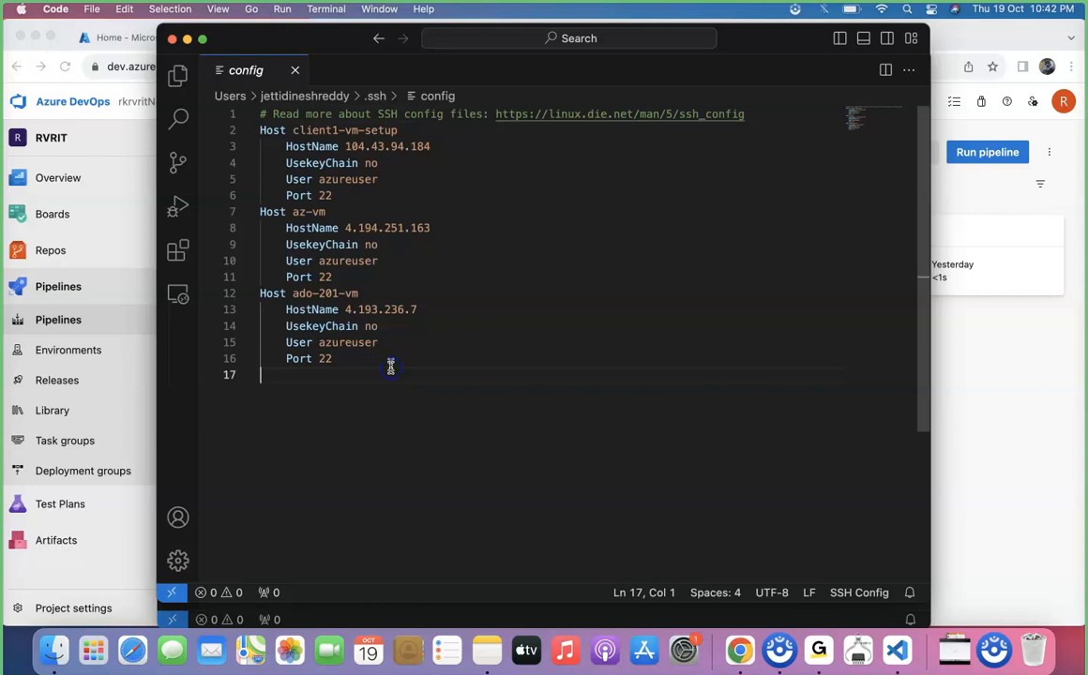
pyautogui.moveTo(388, 364); pyautogui.dragTo(263, 295)
pyautogui.press('super+c')
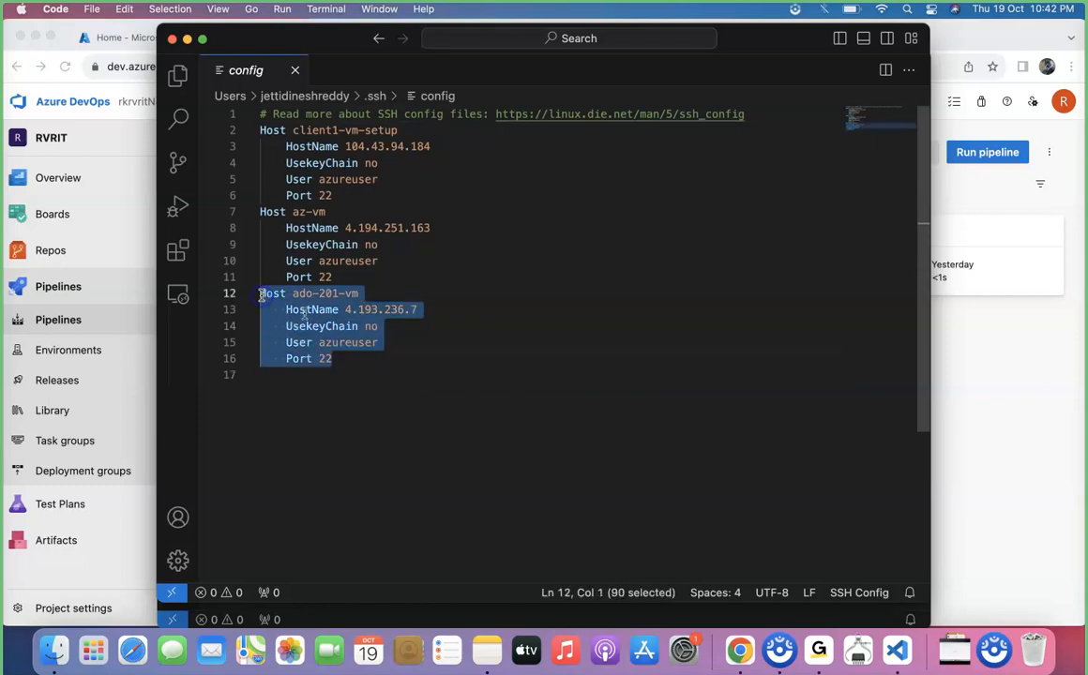
pyautogui.click(367, 366)
pyautogui.press('super+v')
pyautogui.click(286, 376)
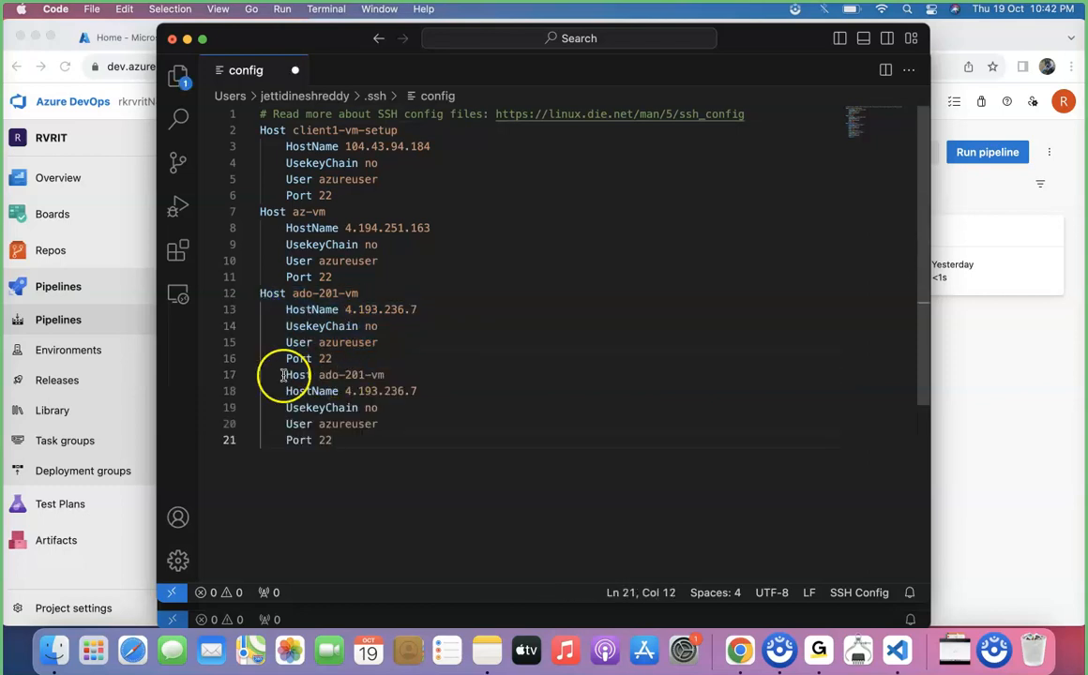
pyautogui.press('super+Left')
# Rename the duplicated host as ado-docker.
pyautogui.click(408, 380)
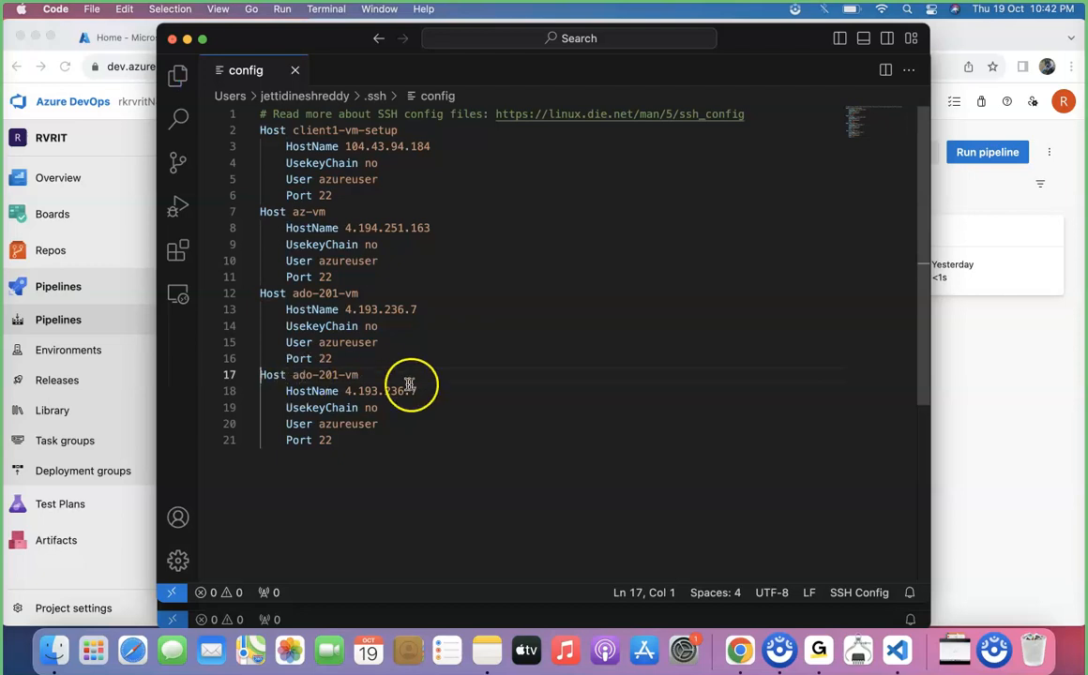
pyautogui.press('BackSpace')
pyautogui.press('BackSpace')
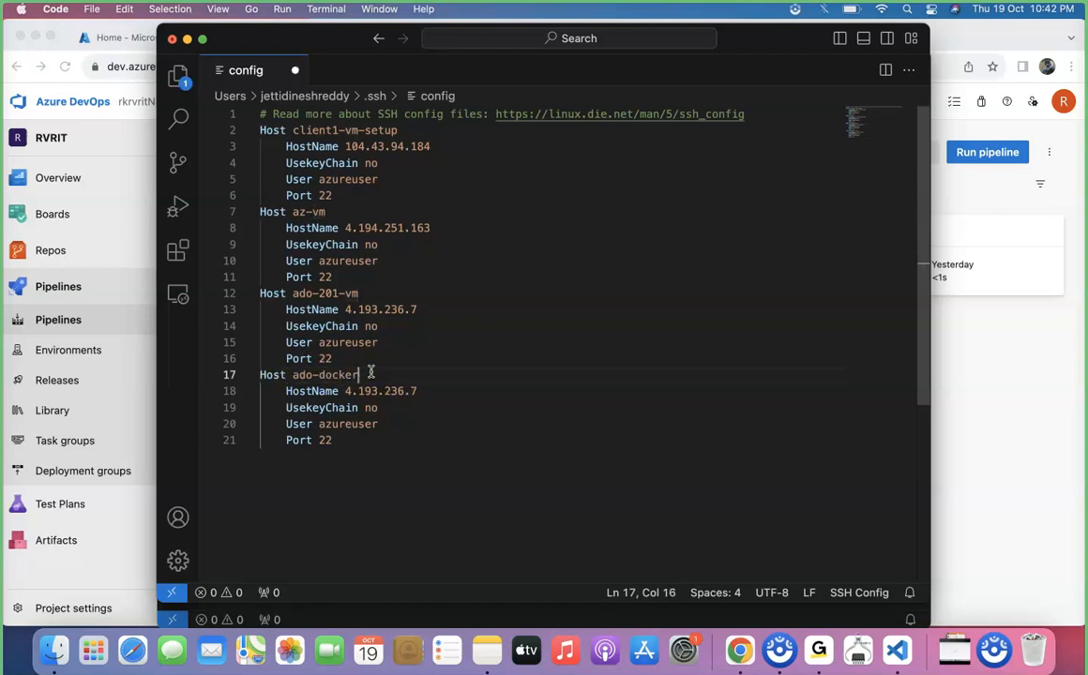
# Open the docker-vm virtual machine in the Azure portal and copy its name.
pyautogui.click(1010, 385)
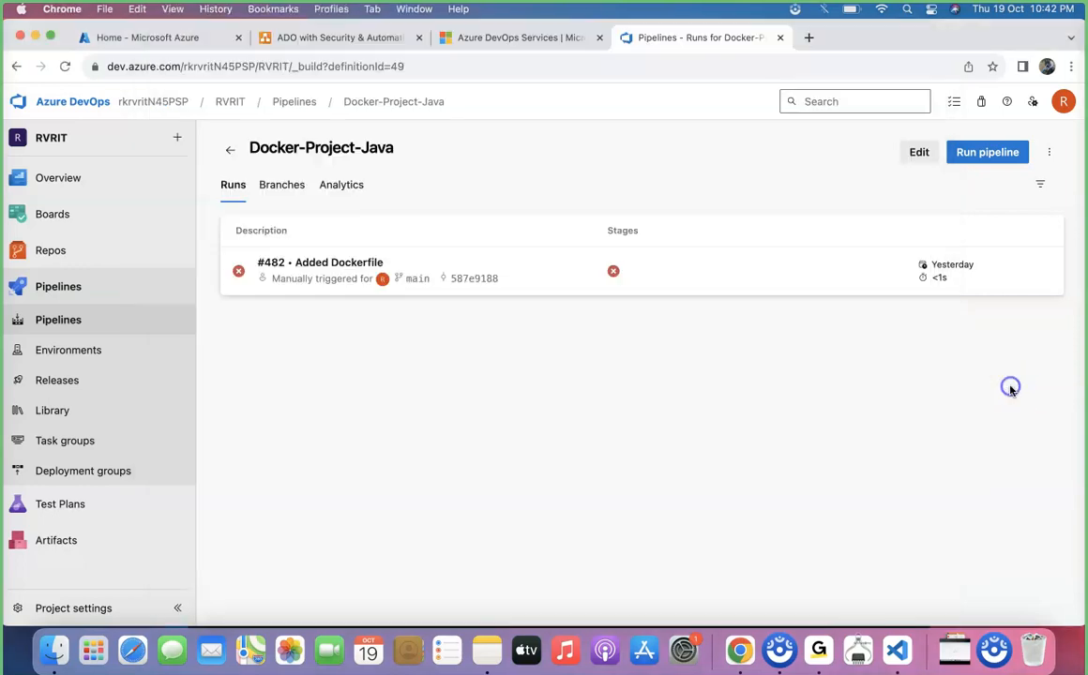
pyautogui.click(141, 37)
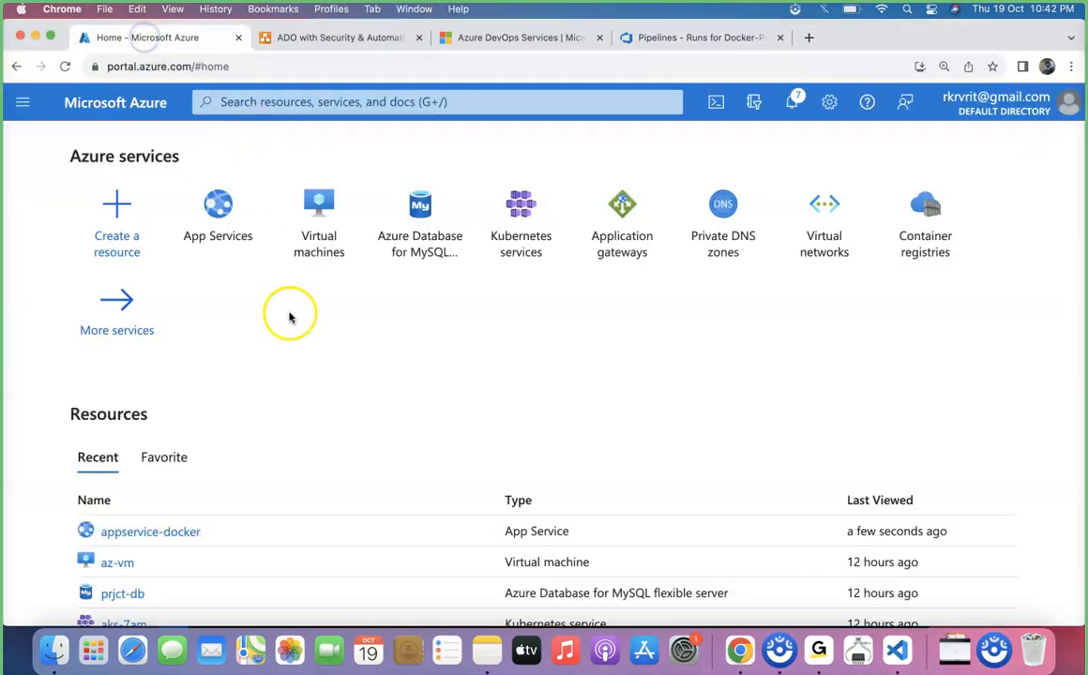
pyautogui.click(341, 237)
pyautogui.click(96, 436)
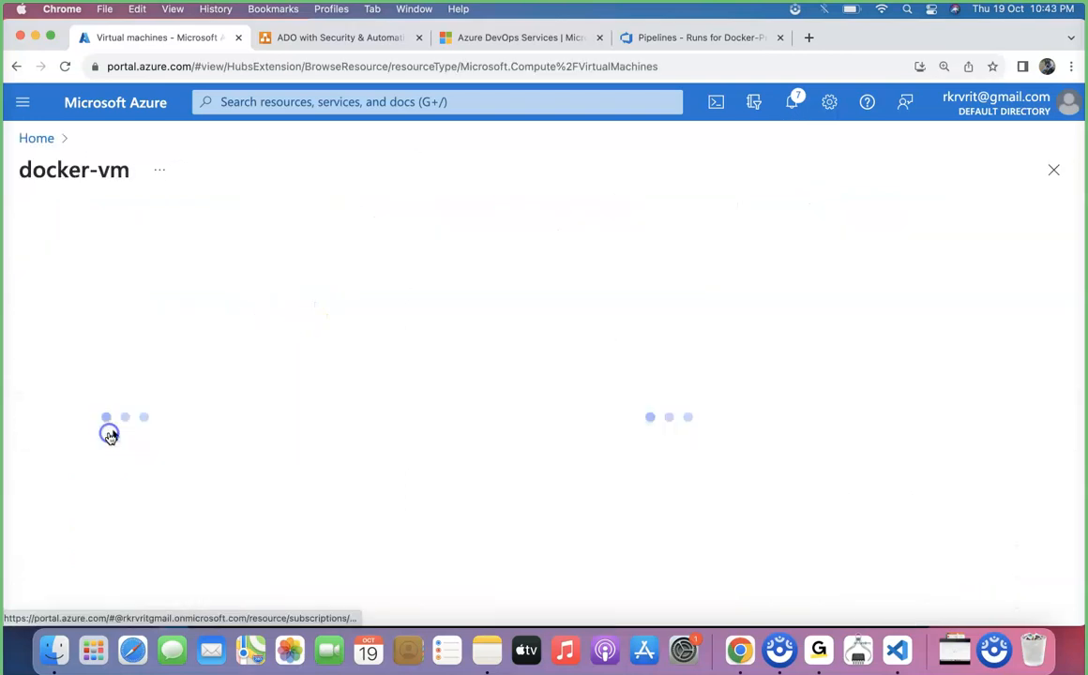
pyautogui.moveTo(167, 171); pyautogui.dragTo(55, 173)
pyautogui.press('super+c')
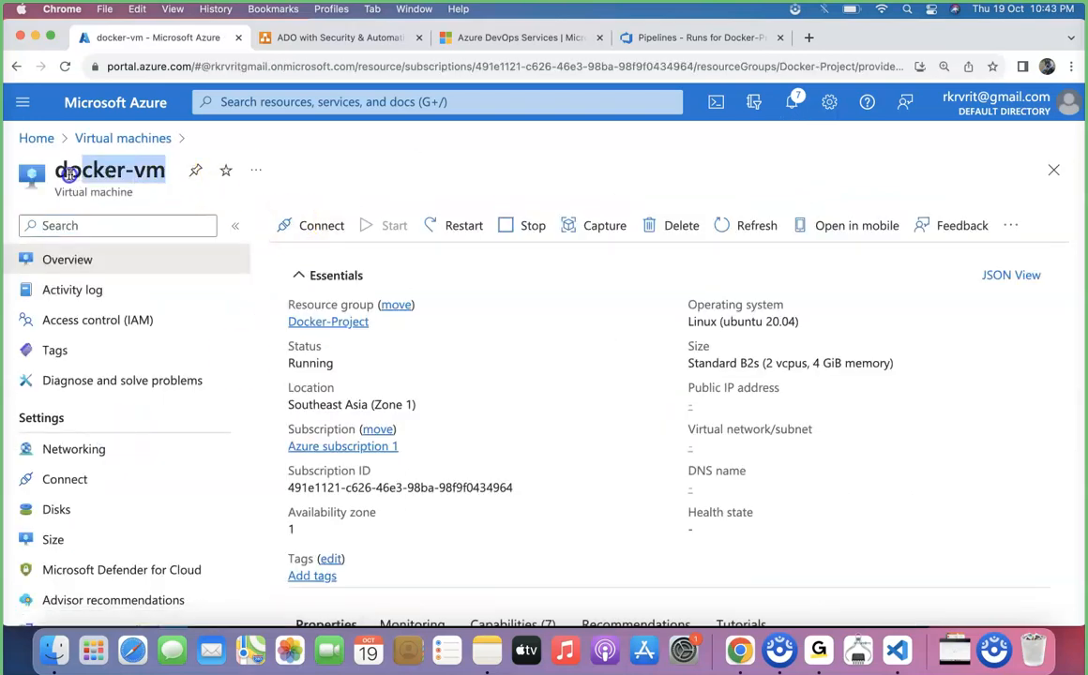
# Set the duplicated host's name to docker-vm.
pyautogui.press('super+Tab')
pyautogui.moveTo(359, 376); pyautogui.dragTo(293, 379)
pyautogui.press('super+v')
pyautogui.click(420, 394)
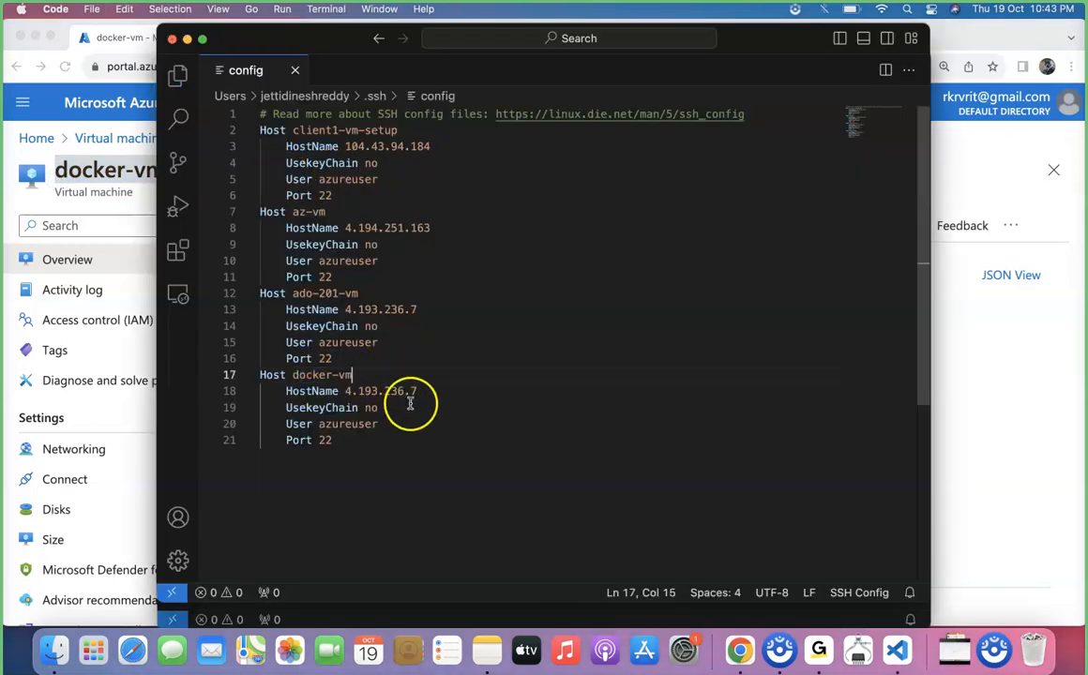
# Copy the VM's public IP address and set the docker-vm HostName to 20.188.116.93.
pyautogui.click(977, 408)
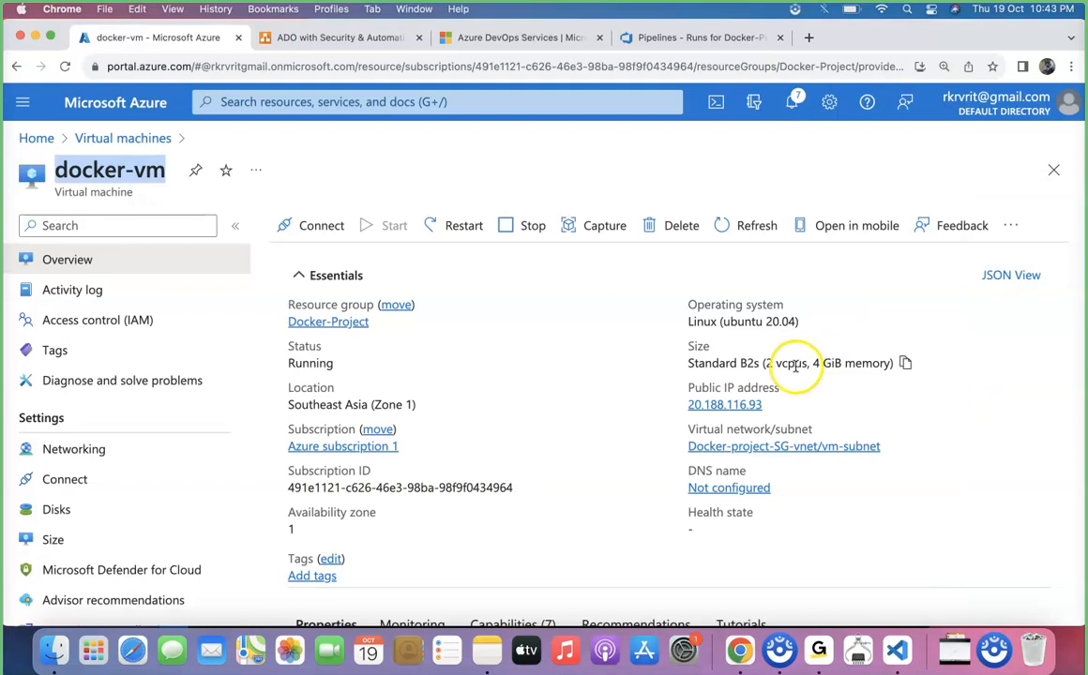
pyautogui.click(772, 405)
pyautogui.press('super+Tab')
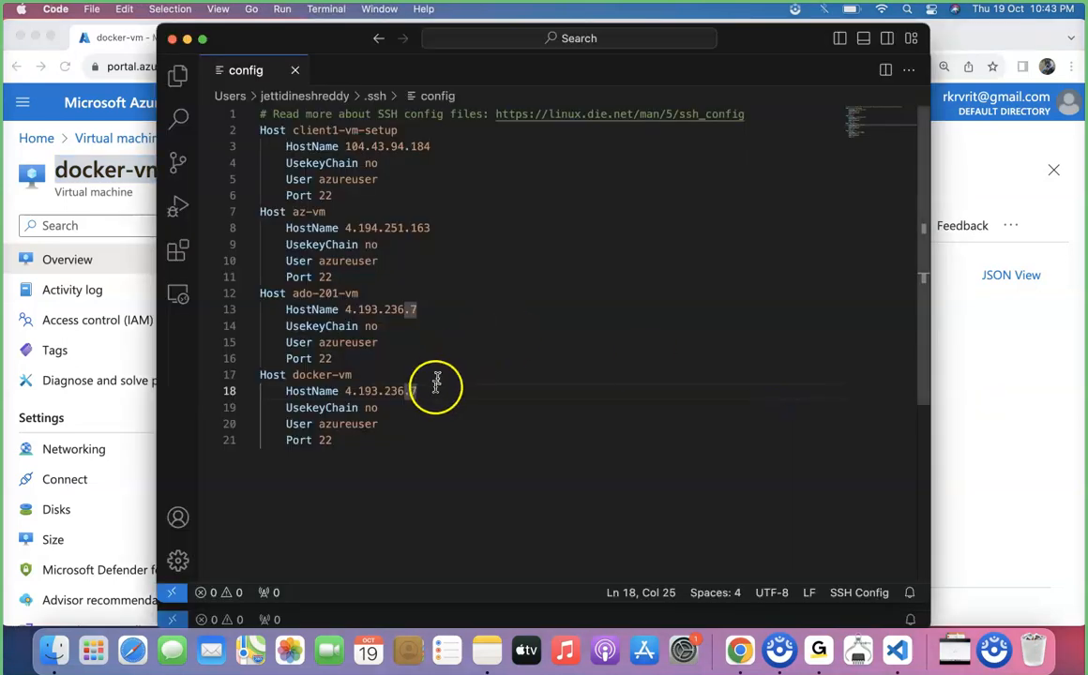
pyautogui.moveTo(418, 391); pyautogui.dragTo(346, 392)
pyautogui.press('super+v')
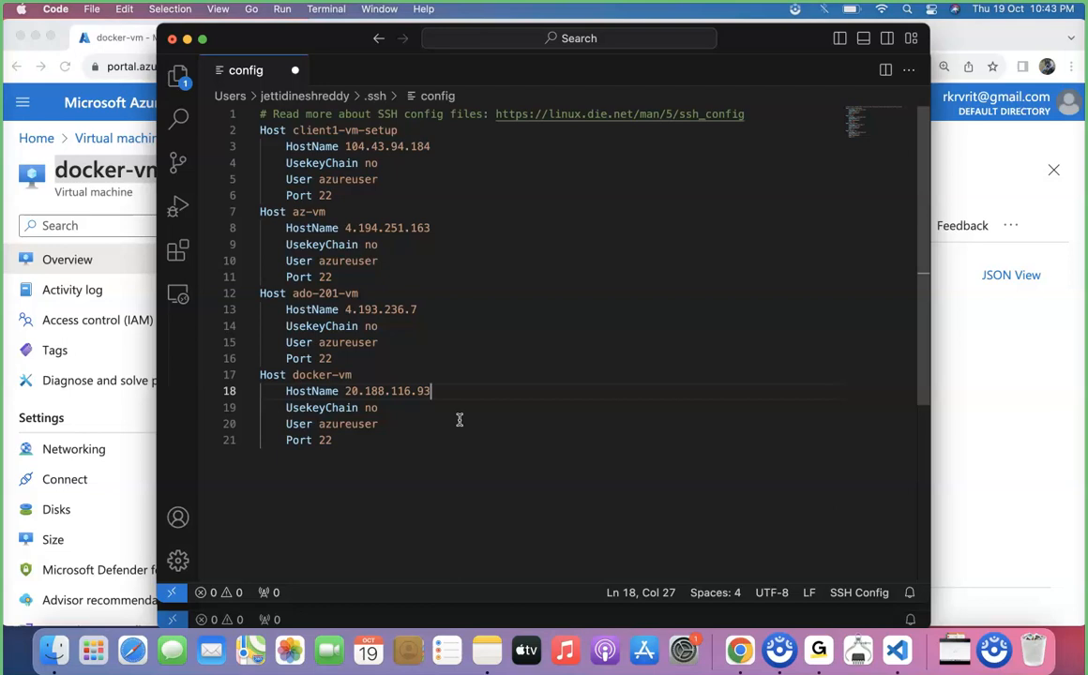
# Replace the docker-vm UsekeyChain line with IdentityFile ~/Downloads/.
pyautogui.click(400, 409)
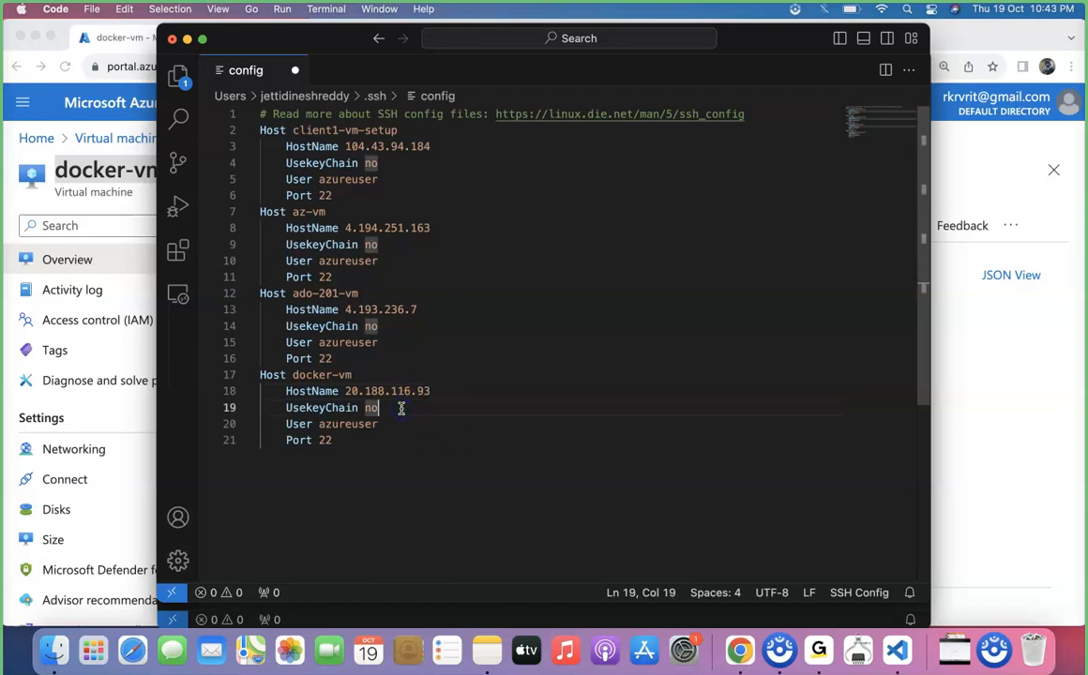
pyautogui.moveTo(403, 409); pyautogui.dragTo(288, 410)
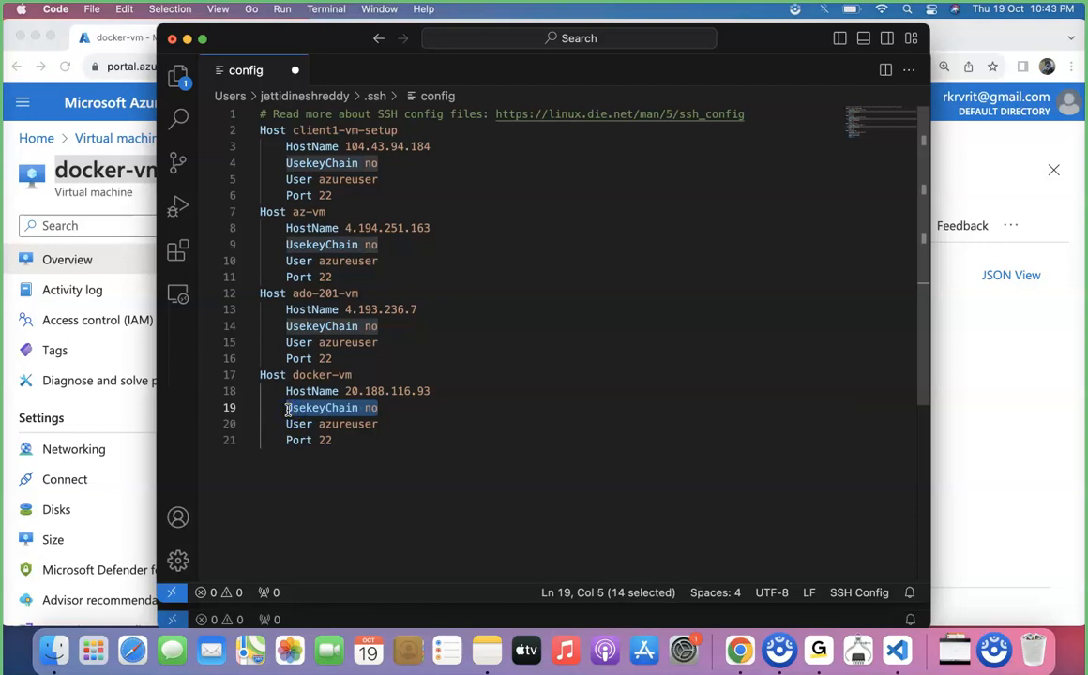
pyautogui.press('BackSpace')
pyautogui.write('Ident')
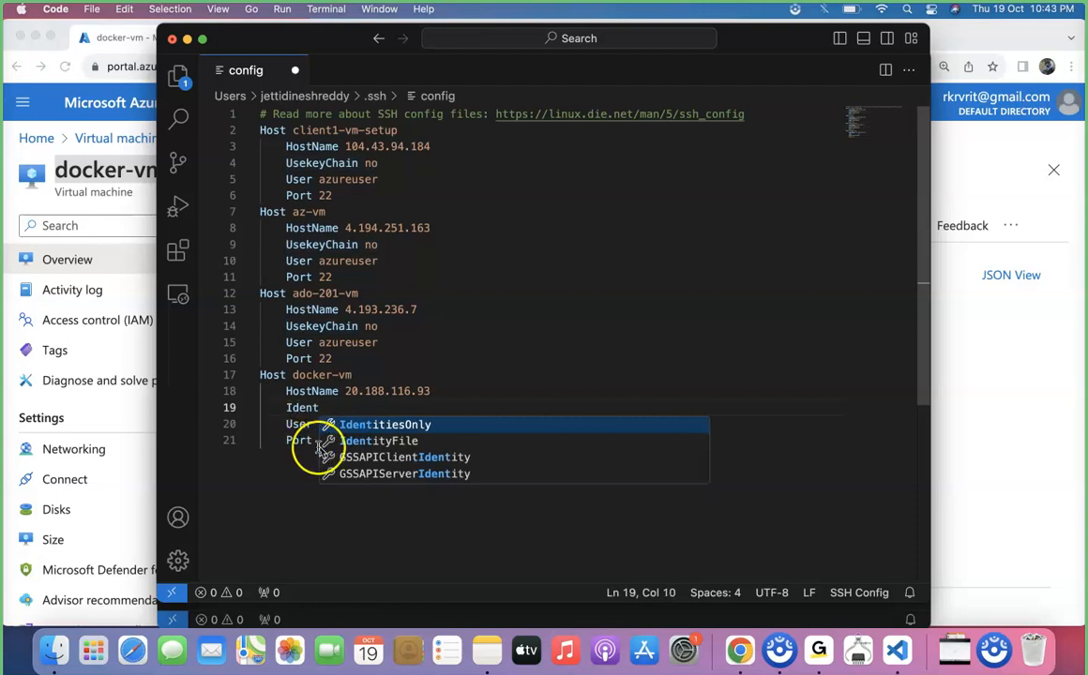
pyautogui.click(352, 441)
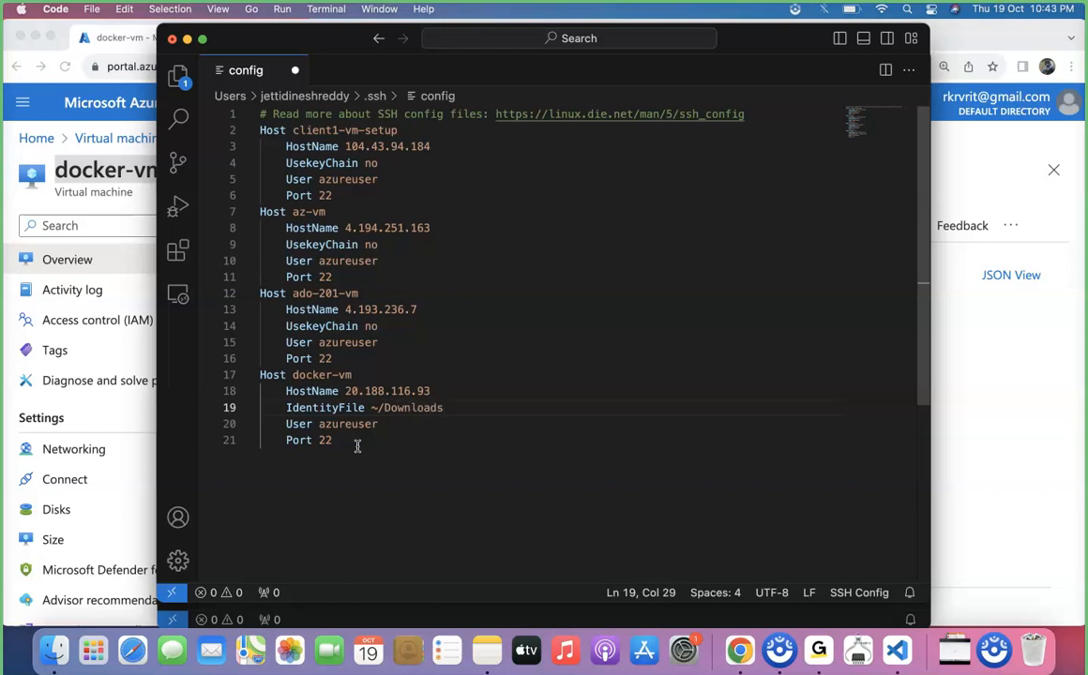
# Search the Downloads folder in Finder for the docker-vm key file.
pyautogui.click(54, 649)
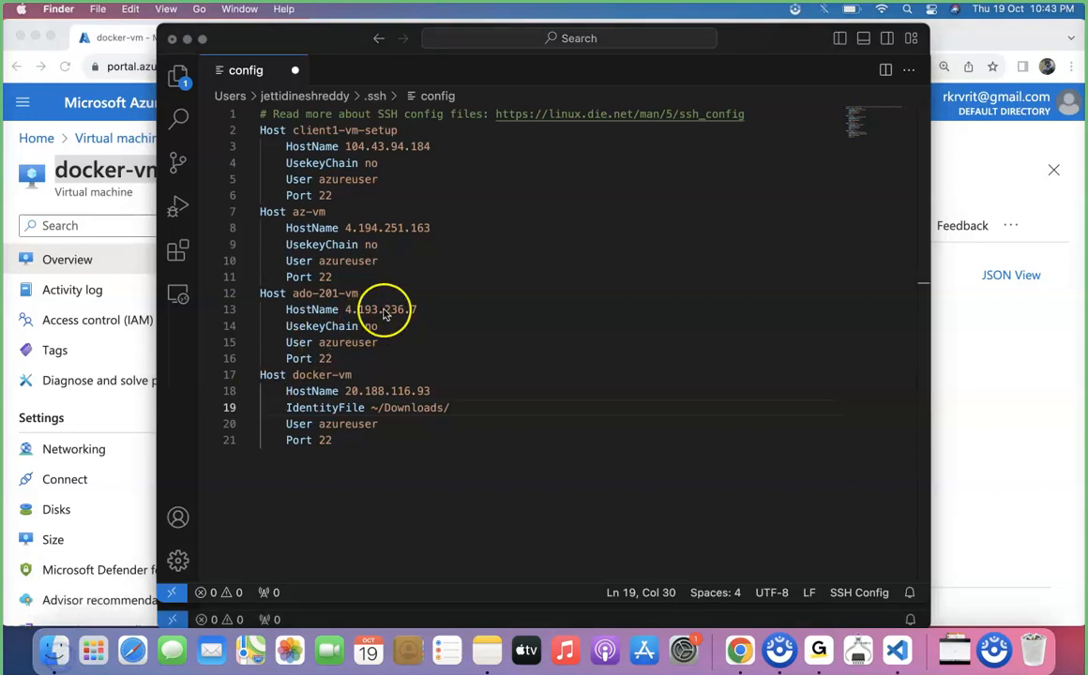
pyautogui.click(356, 220)
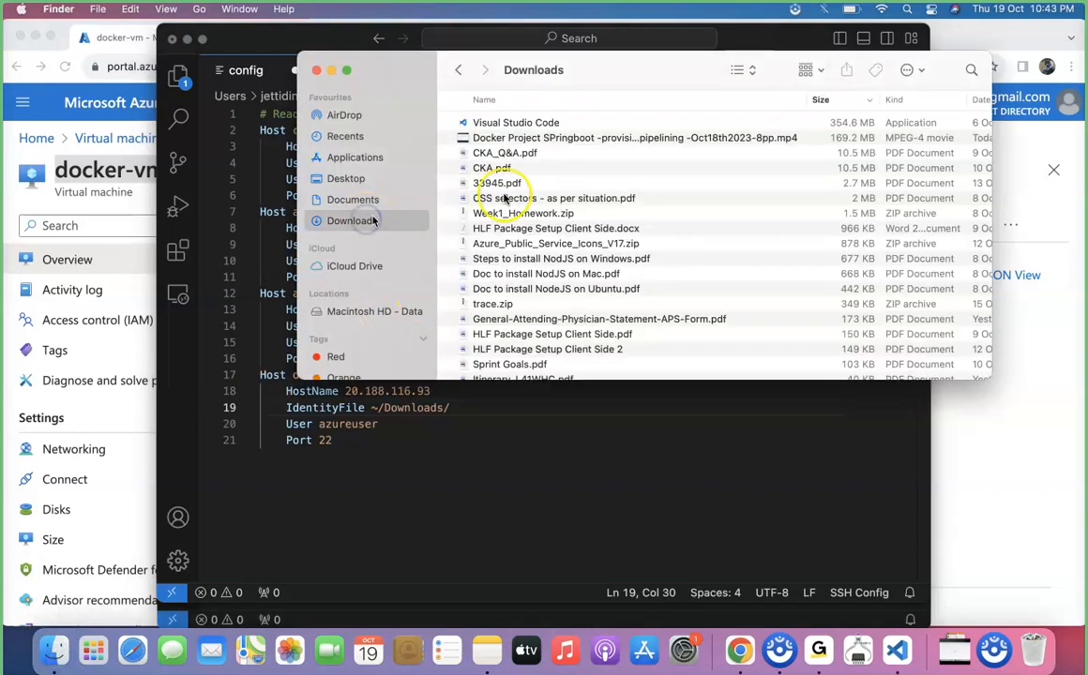
pyautogui.click(547, 244)
pyautogui.write('dock')
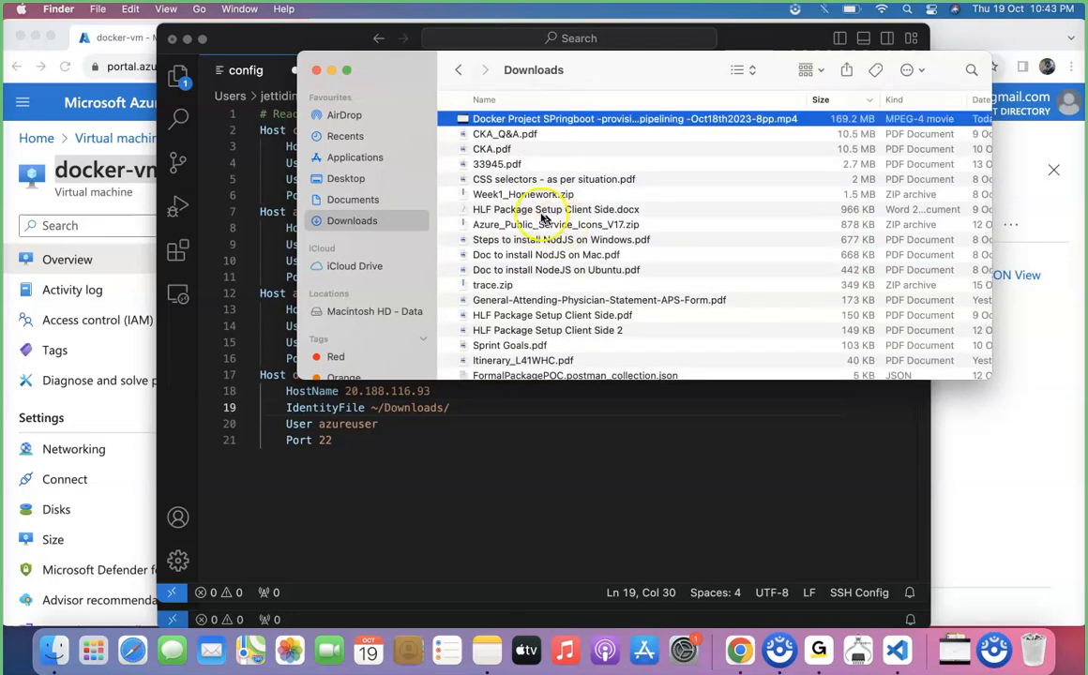
pyautogui.scroll(-3, 525, 202)
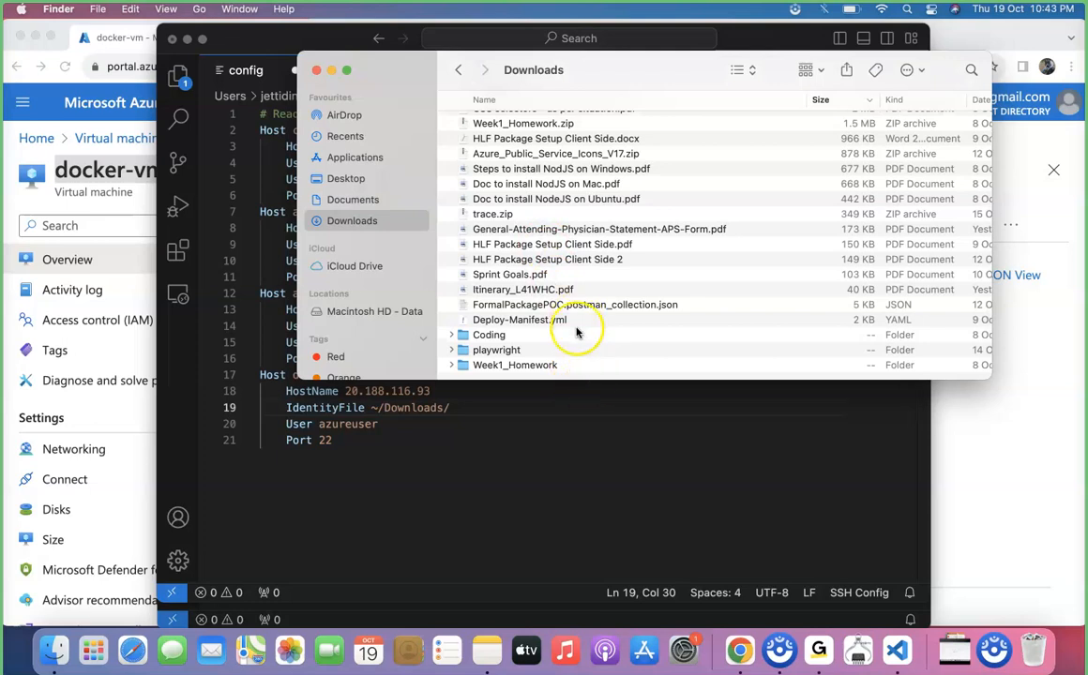
pyautogui.click(576, 440)
pyautogui.click(978, 488)
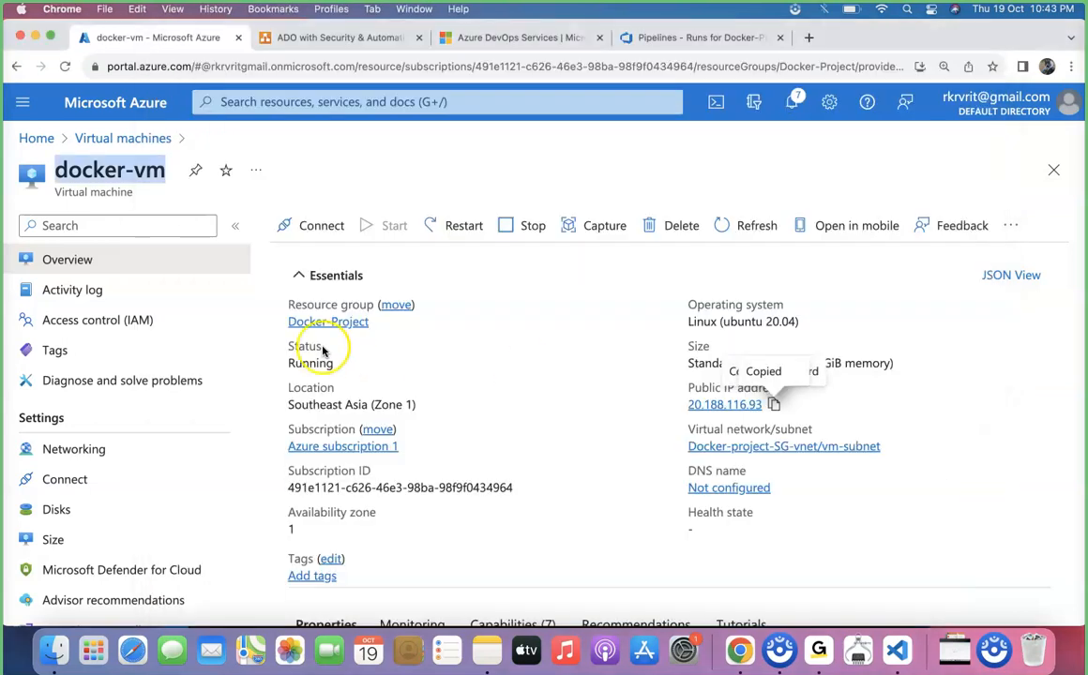
# Reopen Finder and browse to the Desktop folder to locate the VM key file.
pyautogui.press('super+Tab')
pyautogui.press('super+Tab')
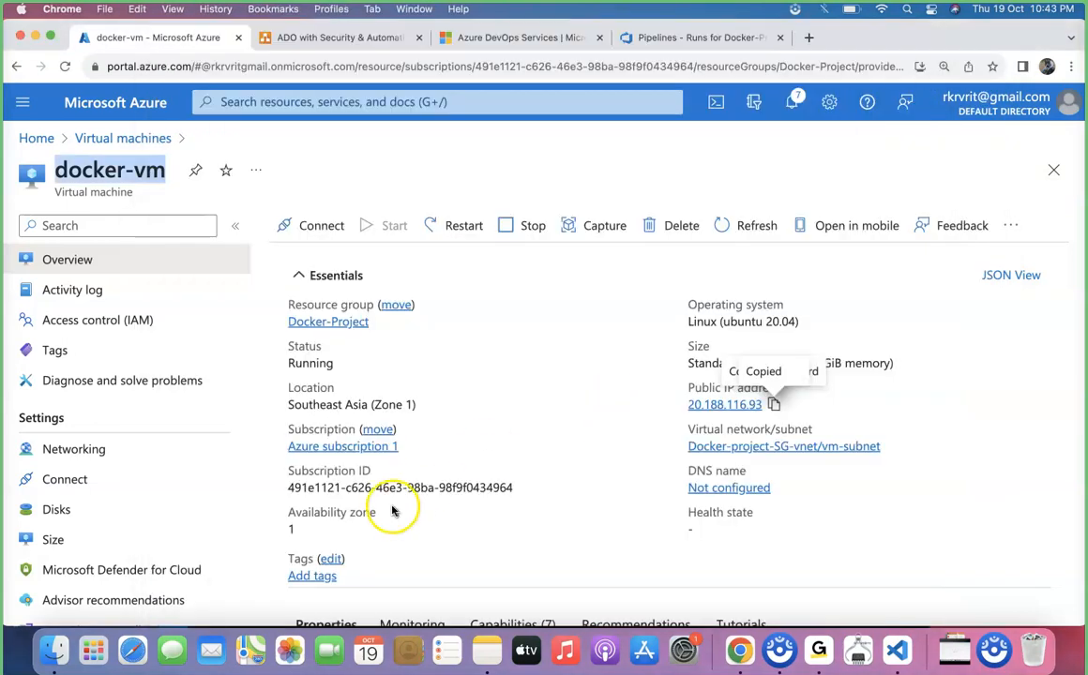
pyautogui.click(55, 649)
pyautogui.click(561, 262)
pyautogui.press('Up')
pyautogui.press('Up')
pyautogui.press('Up')
pyautogui.press('Up')
pyautogui.press('Up')
pyautogui.press('Up')
pyautogui.press('Up')
pyautogui.press('Up')
pyautogui.press('Up')
pyautogui.press('Up')
pyautogui.press('Up')
pyautogui.press('Up')
pyautogui.press('Up')
pyautogui.press('Up')
pyautogui.hotkey('alt', 'Down')
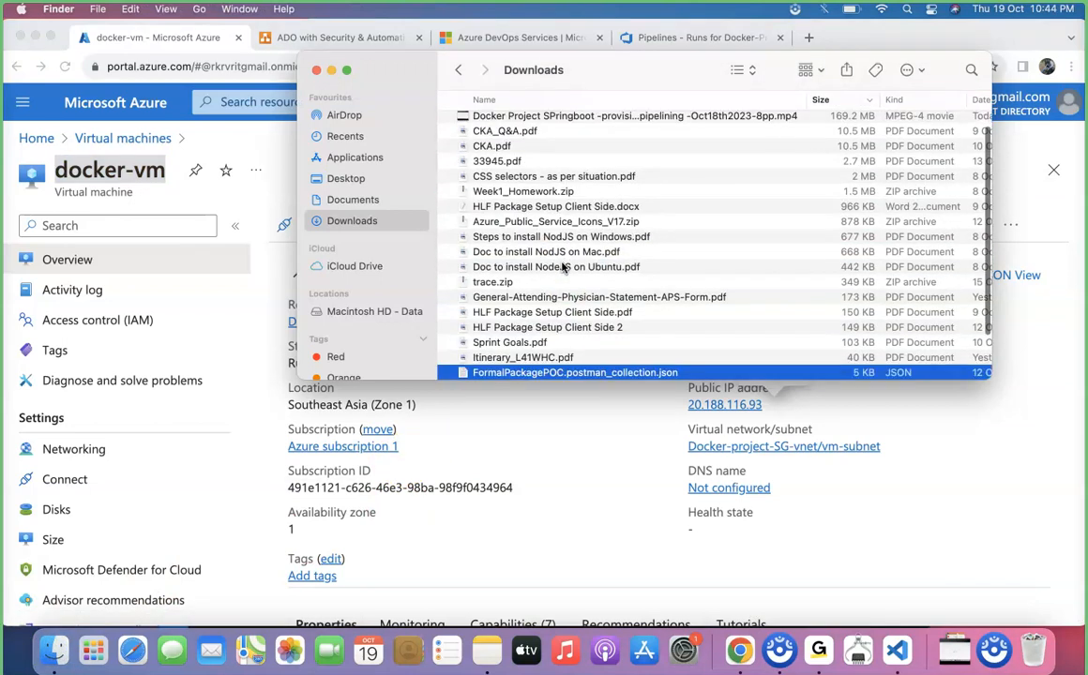
pyautogui.click(341, 177)
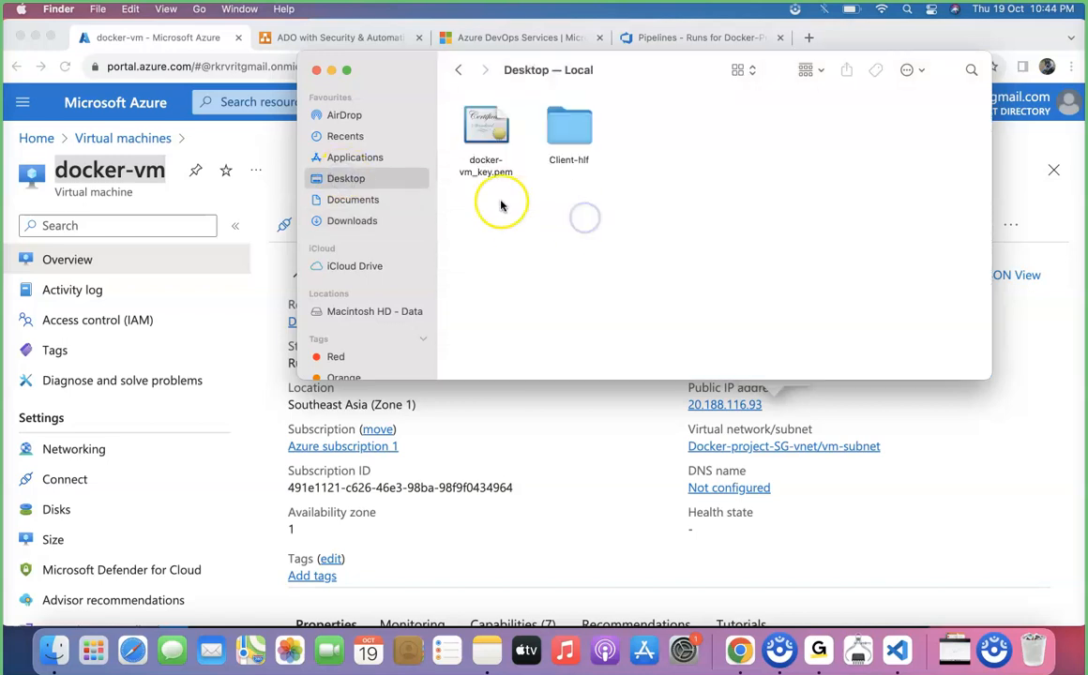
# Open the docker-vm_key.pem file's info and copy the Desktop folder from its location path.
pyautogui.click(485, 139)
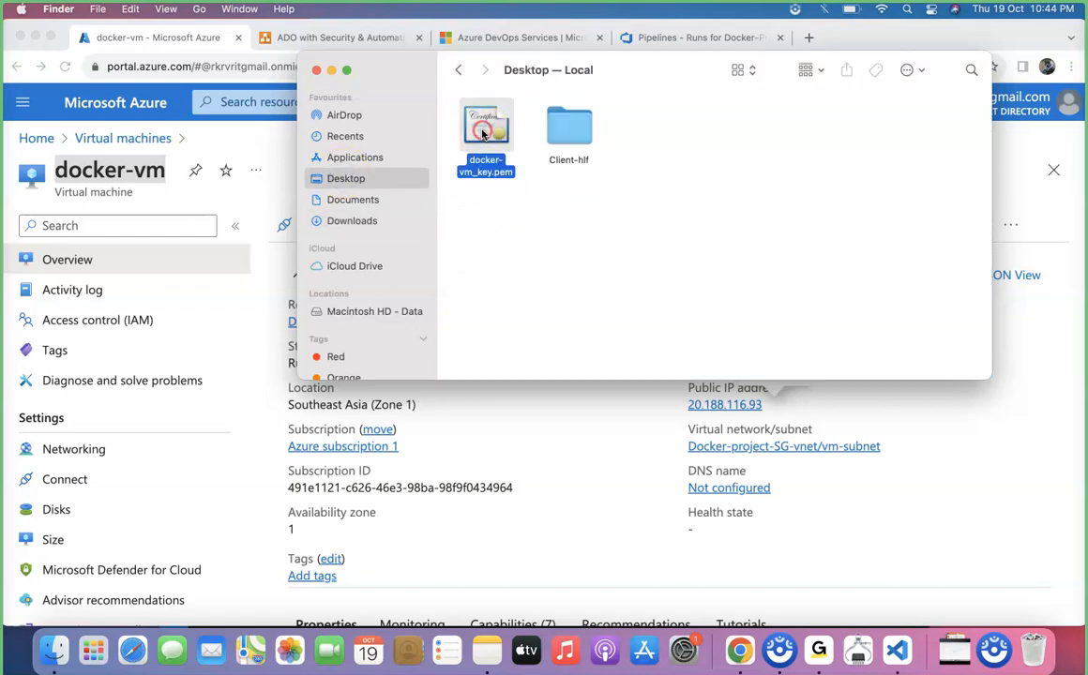
pyautogui.rightClick(487, 134)
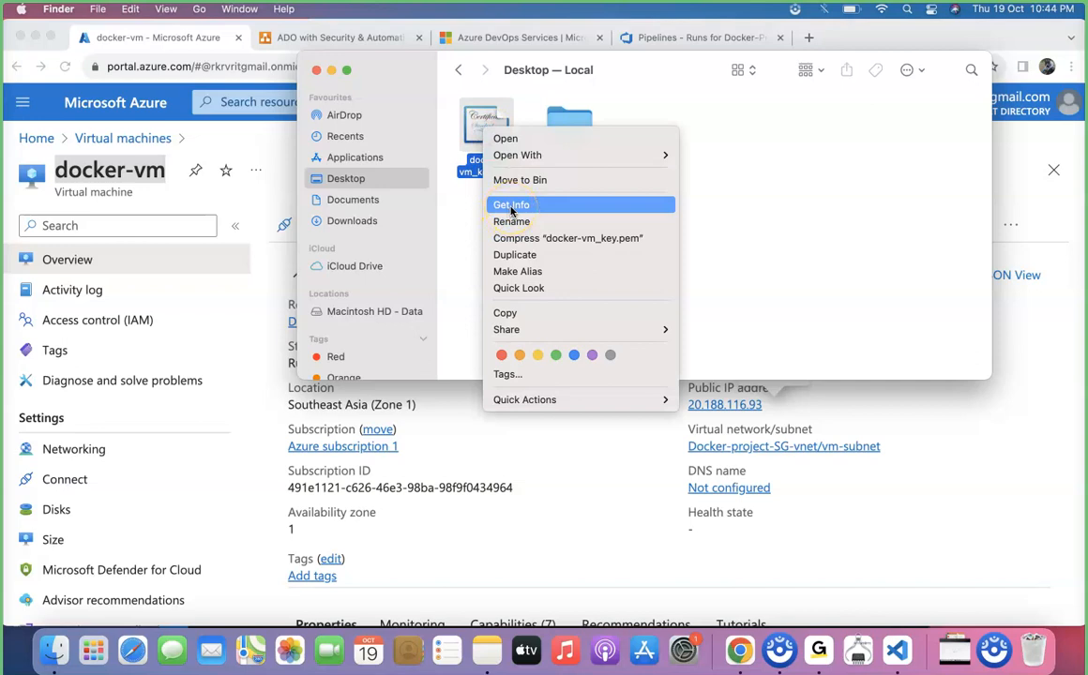
pyautogui.click(519, 209)
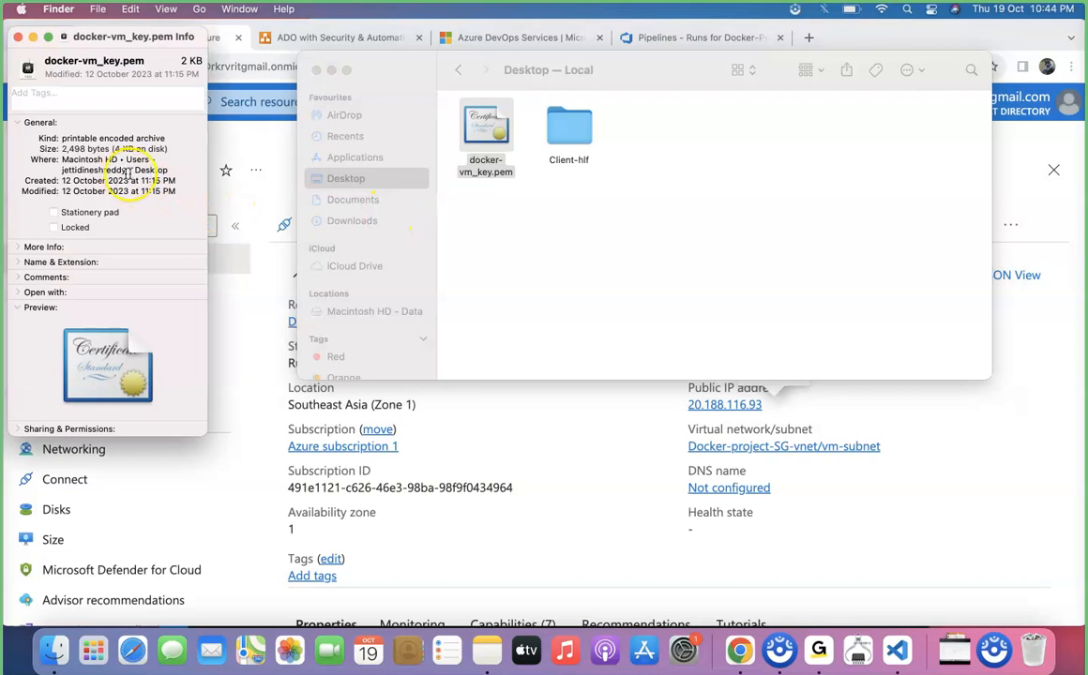
pyautogui.moveTo(172, 171); pyautogui.dragTo(128, 171)
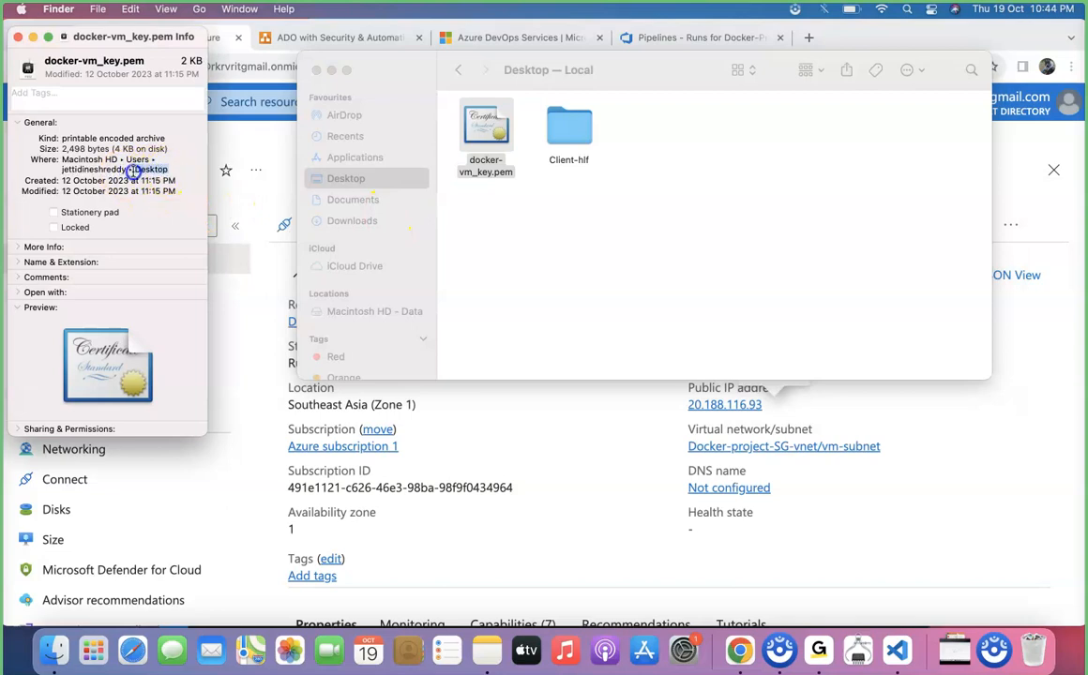
pyautogui.press('super+c')
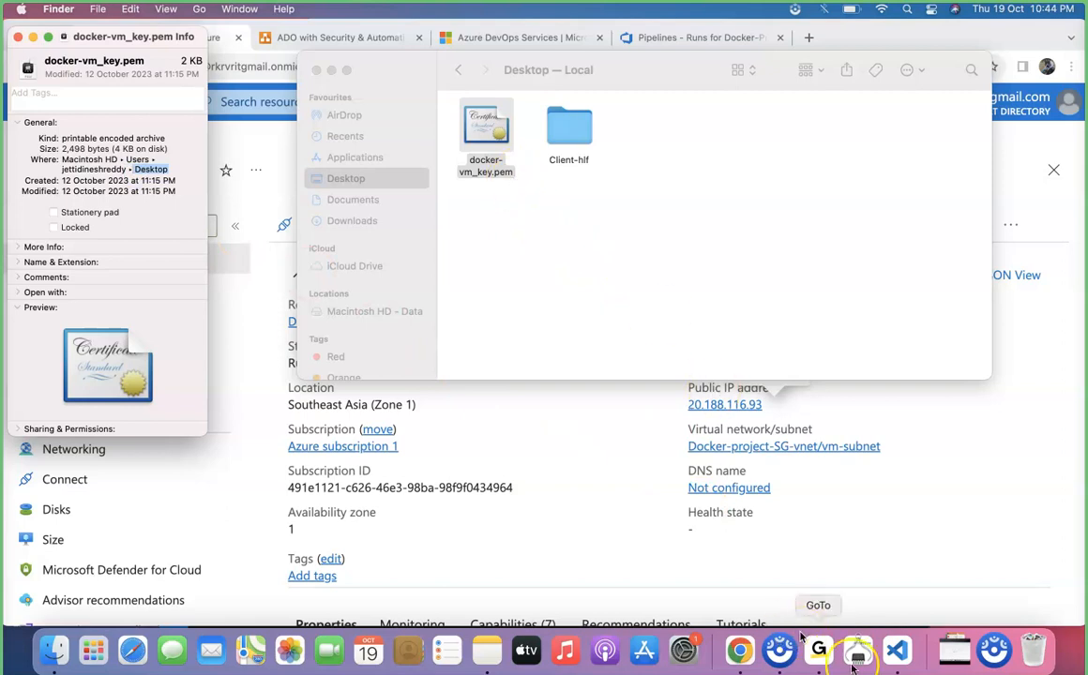
# Set the docker-vm IdentityFile to ~/Desktop/docker-vm_key.pem using the key file's copied name.
pyautogui.rightClick(476, 167)
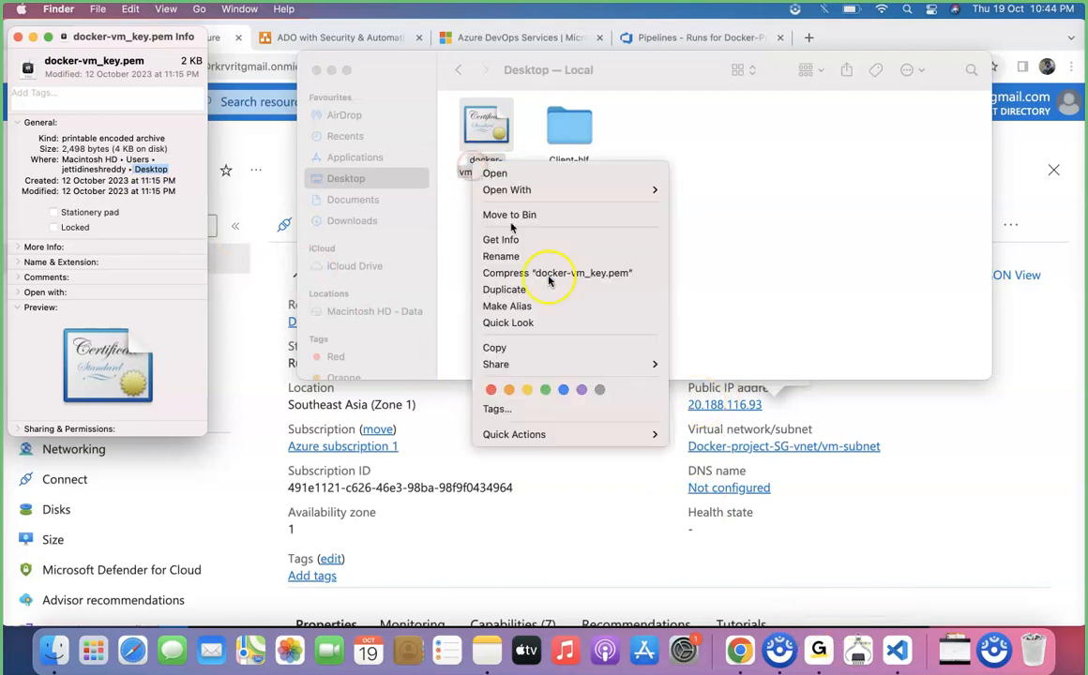
pyautogui.click(557, 260)
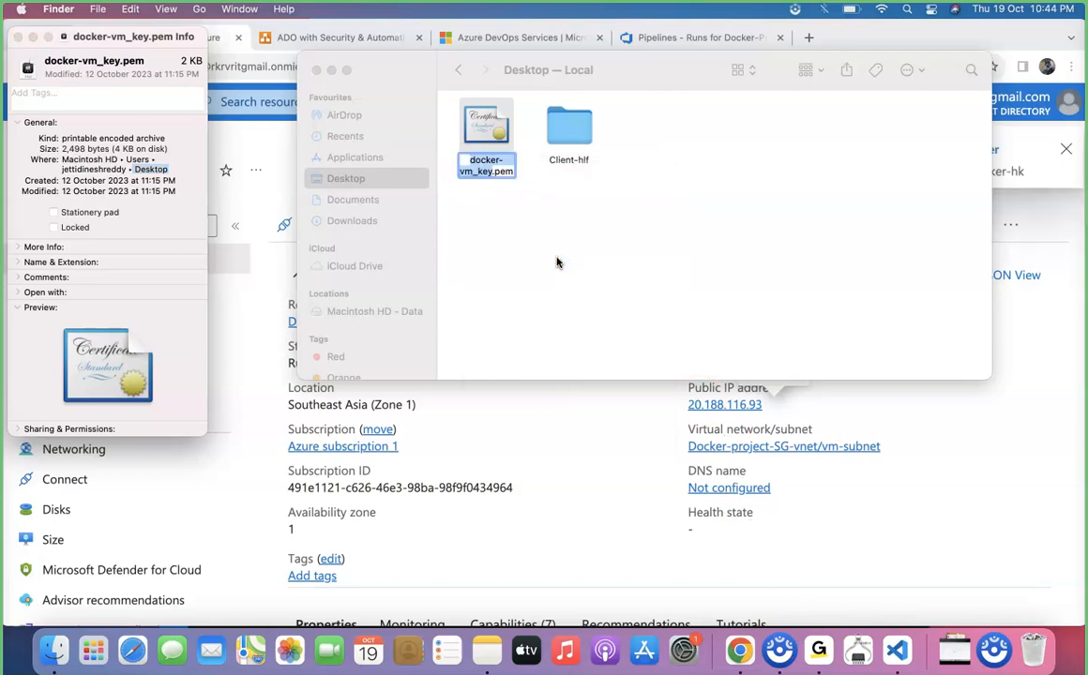
pyautogui.click(896, 650)
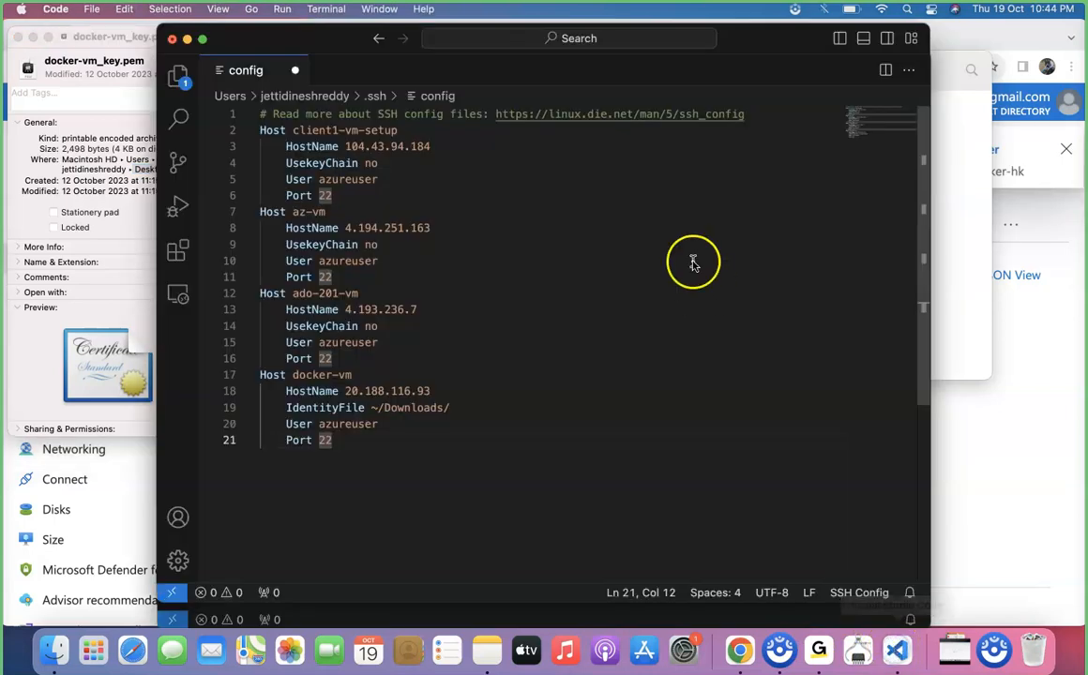
pyautogui.click(456, 409)
pyautogui.press('BackSpace')
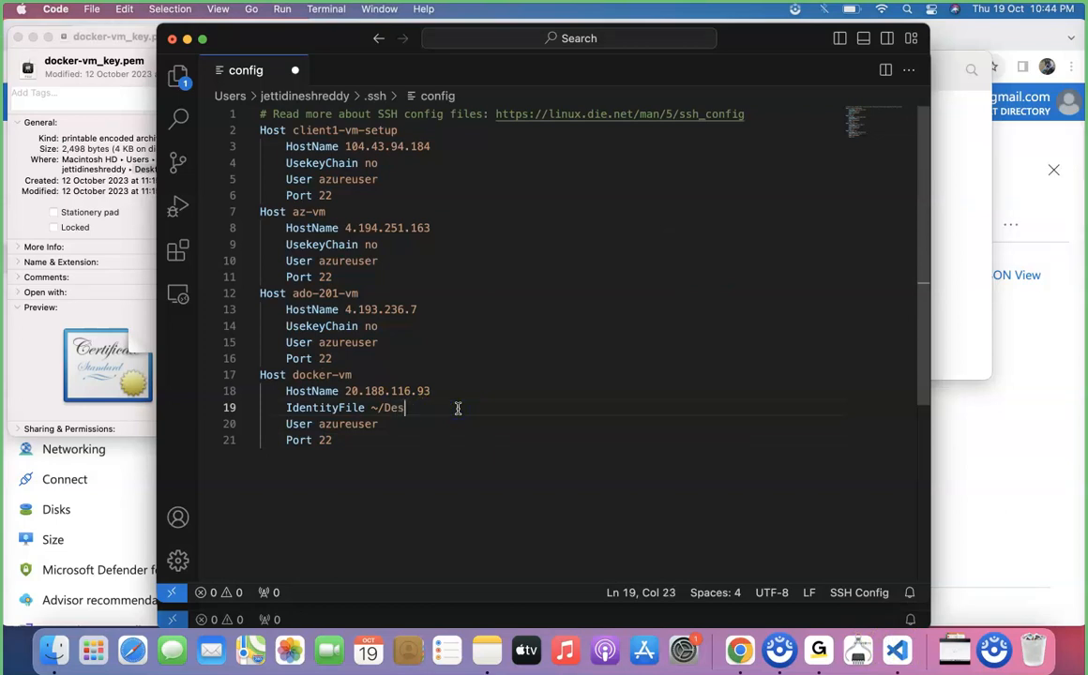
pyautogui.write('/')
pyautogui.press('super+v')
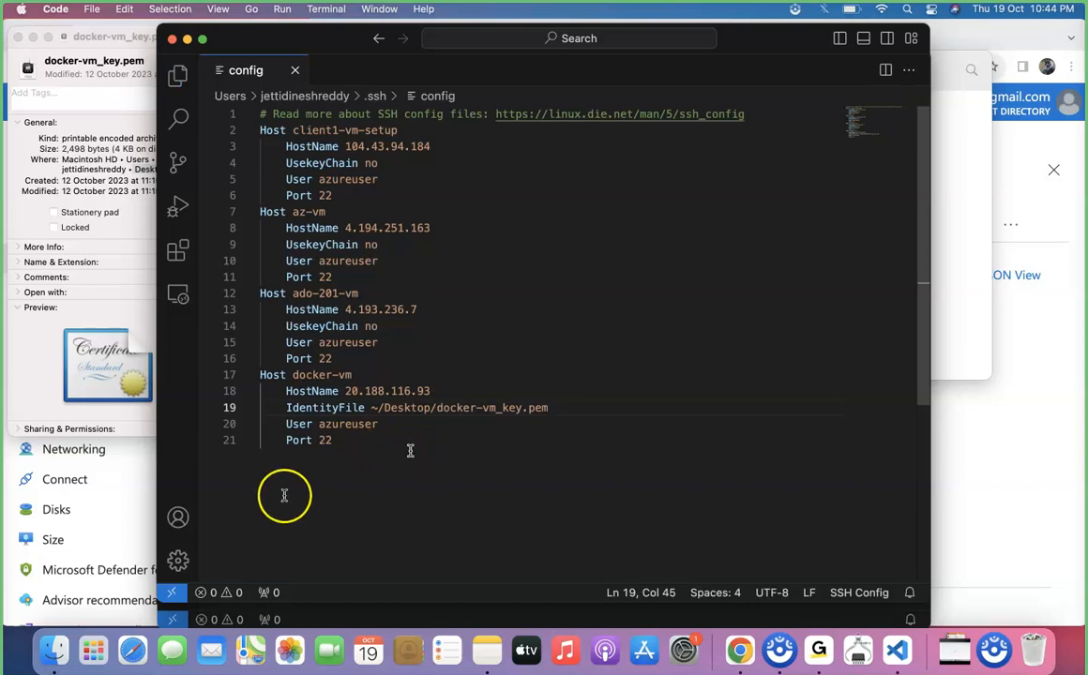
# Connect to the docker-vm SSH host in a new window and allow access to the Desktop folder.
pyautogui.click(172, 593)
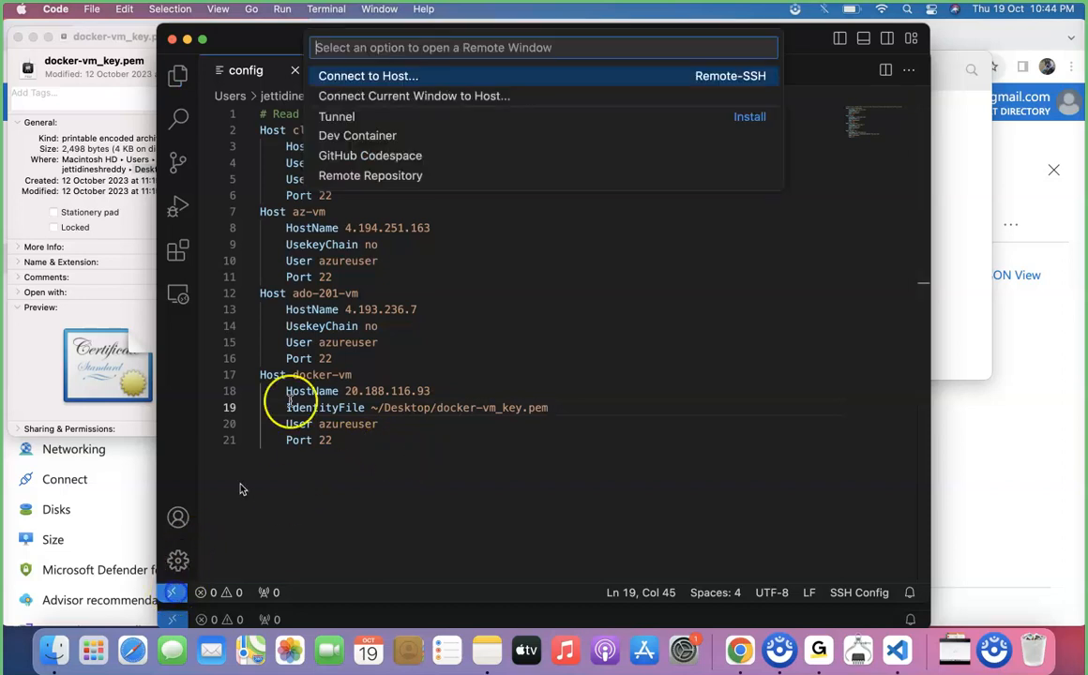
pyautogui.click(404, 76)
pyautogui.click(392, 135)
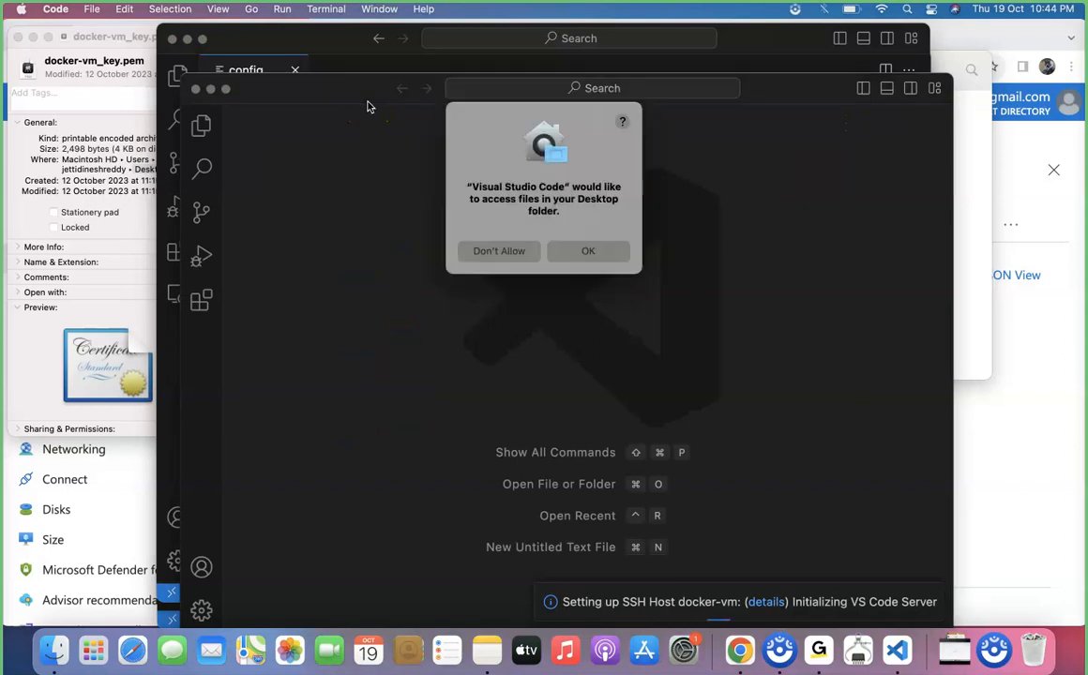
pyautogui.click(591, 251)
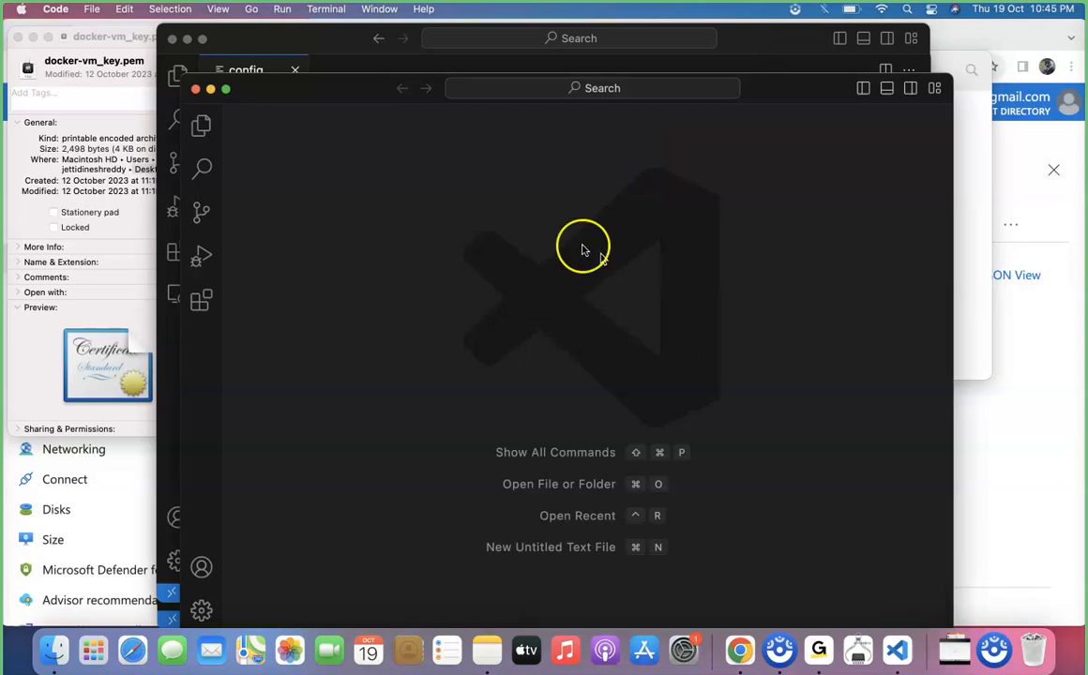
# Open the remote /home/azureuser/ folder in the connected window's Explorer.
pyautogui.click(172, 41)
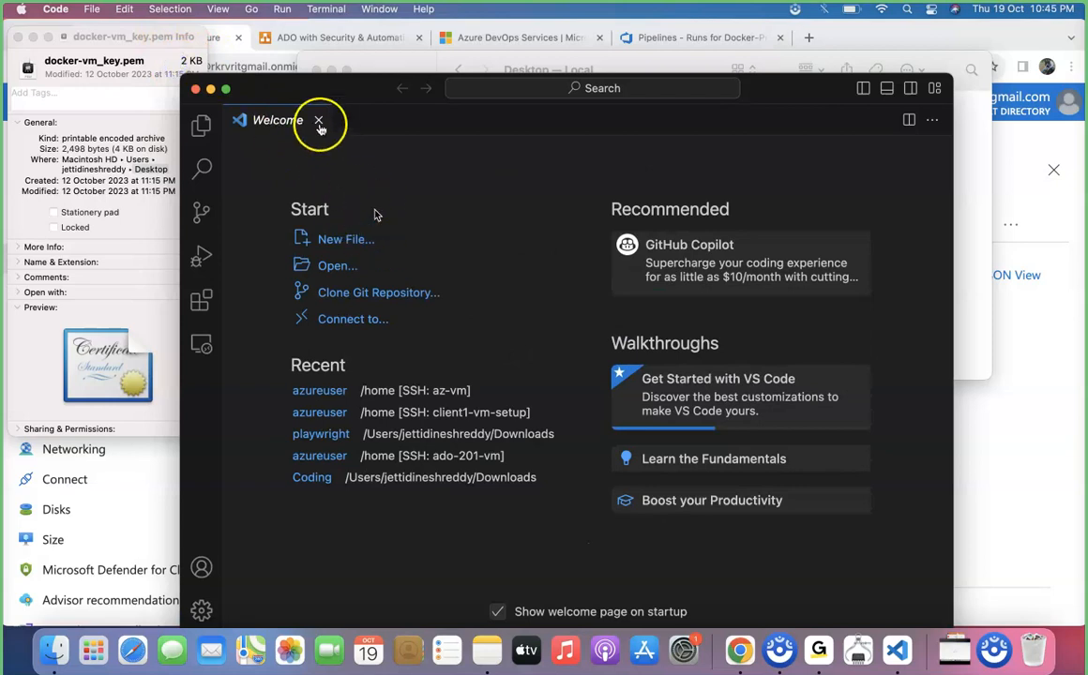
pyautogui.moveTo(309, 94); pyautogui.dragTo(356, 44)
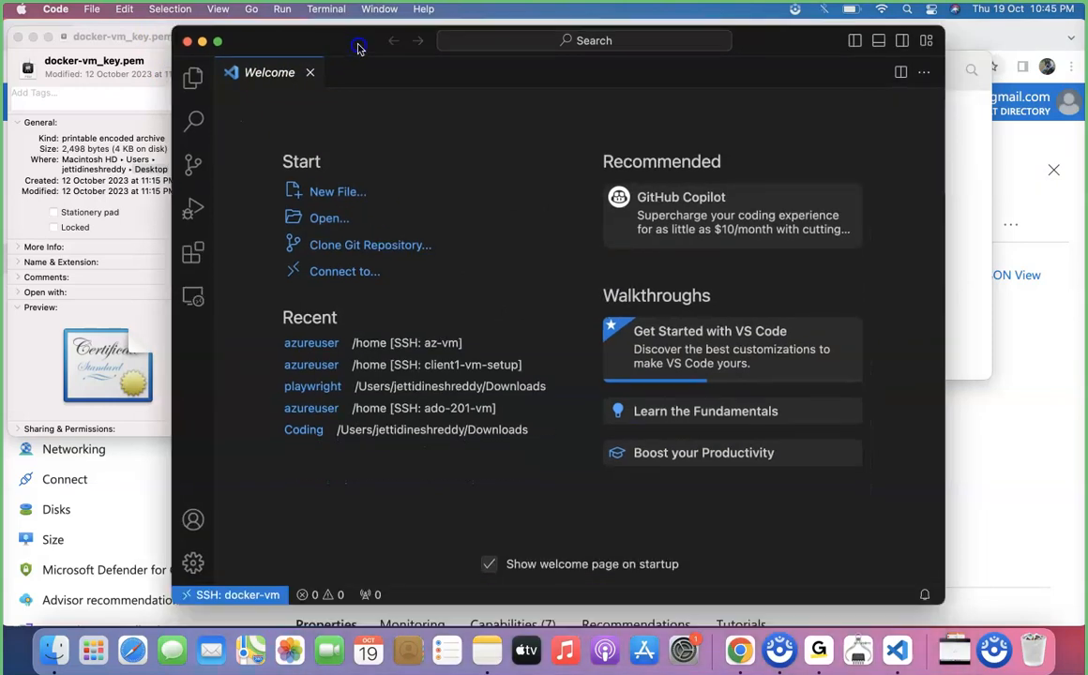
pyautogui.click(191, 75)
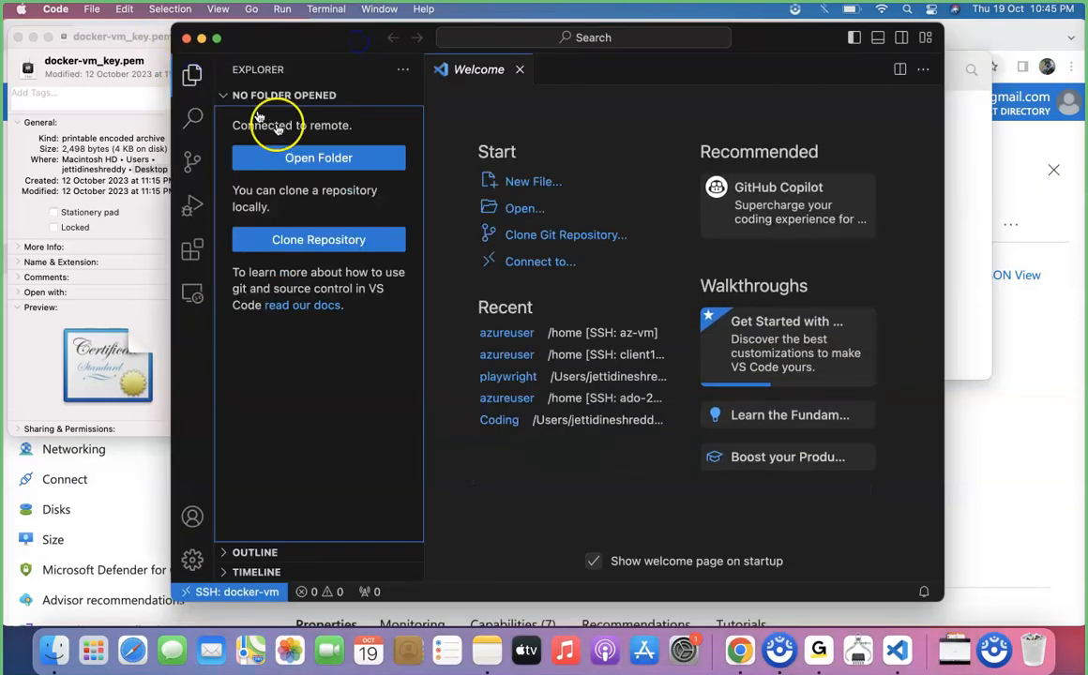
pyautogui.click(306, 160)
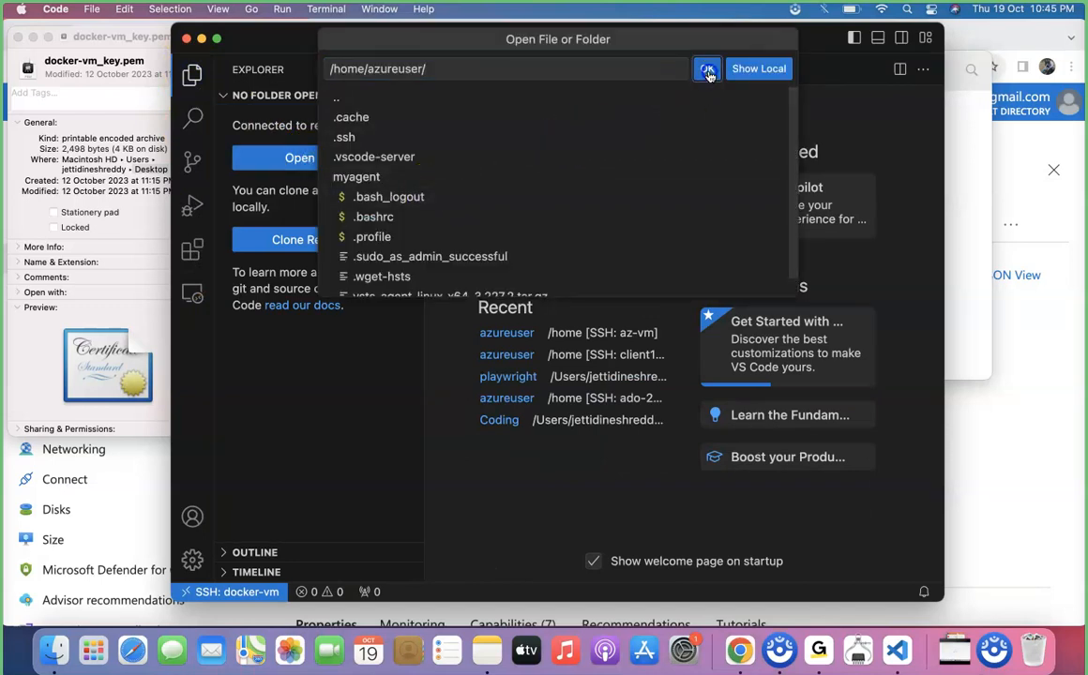
pyautogui.click(706, 68)
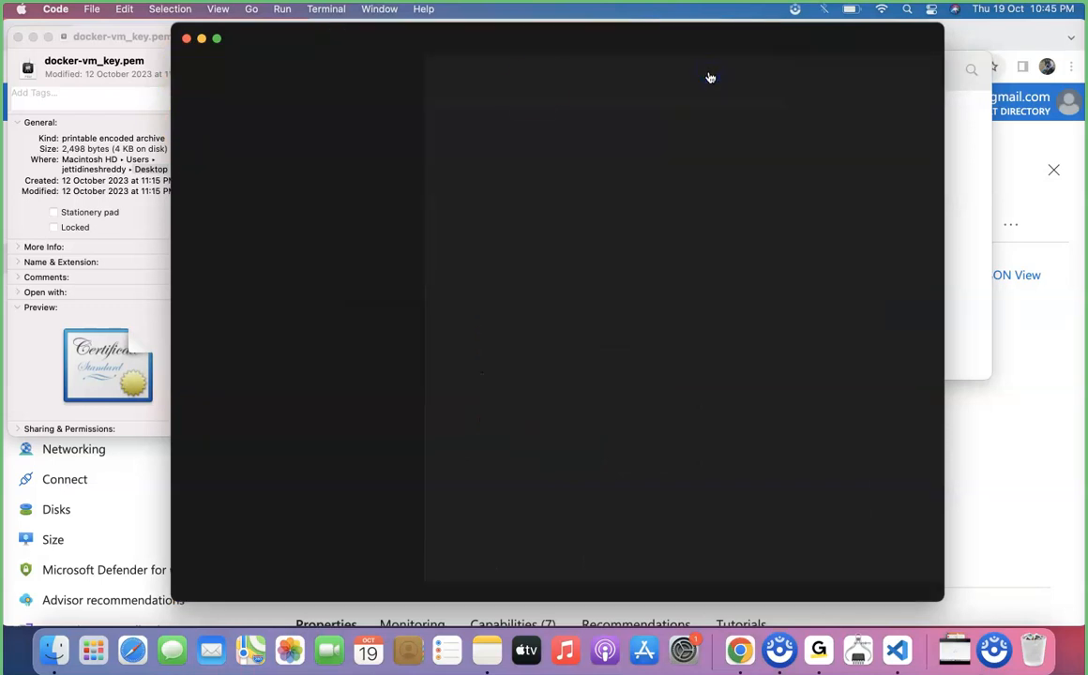
# Close the key file's info window and open a new terminal in the remote window.
pyautogui.click(16, 38)
pyautogui.moveTo(176, 26); pyautogui.dragTo(45, 47)
pyautogui.click(620, 431)
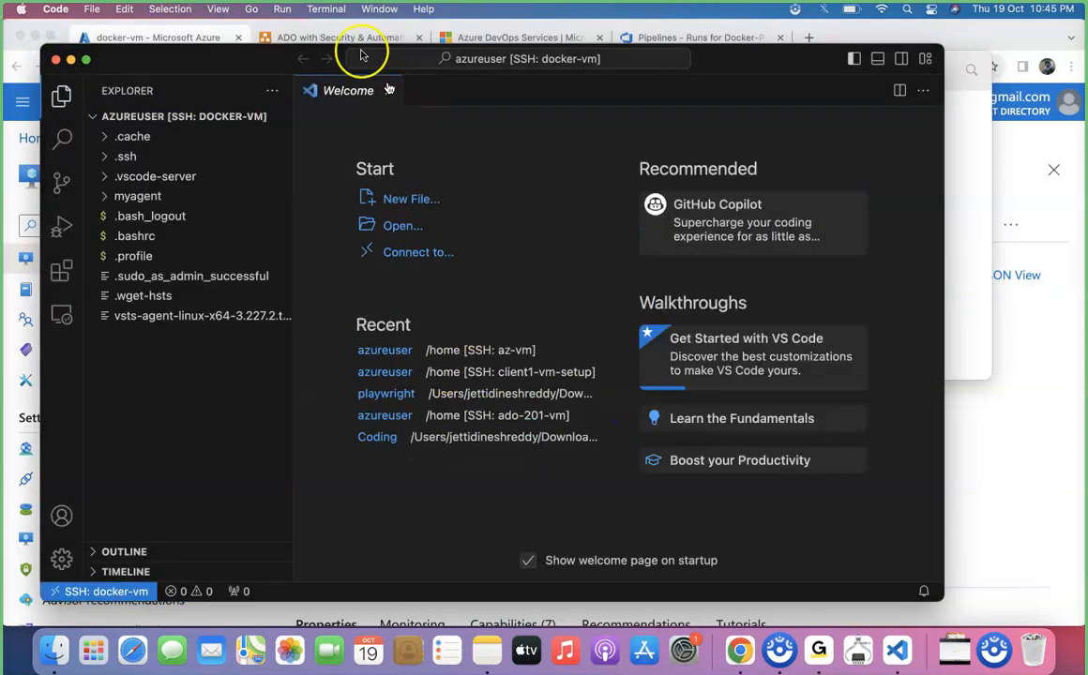
pyautogui.click(340, 8)
pyautogui.click(319, 29)
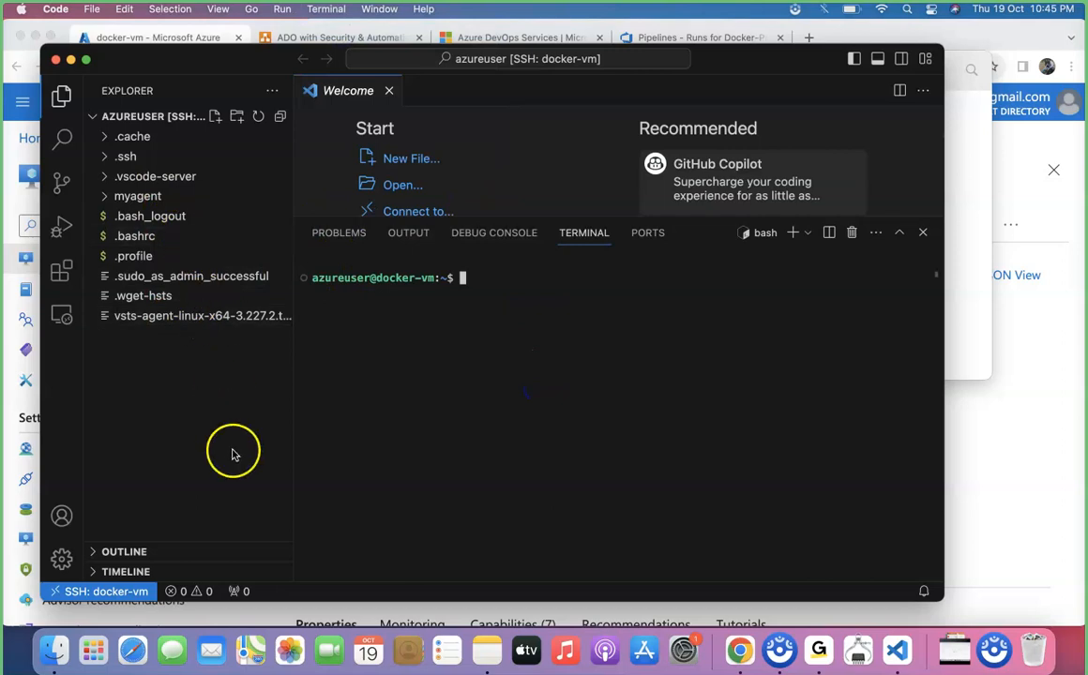
# Change into the myagent directory in the terminal.
pyautogui.write('cd m')
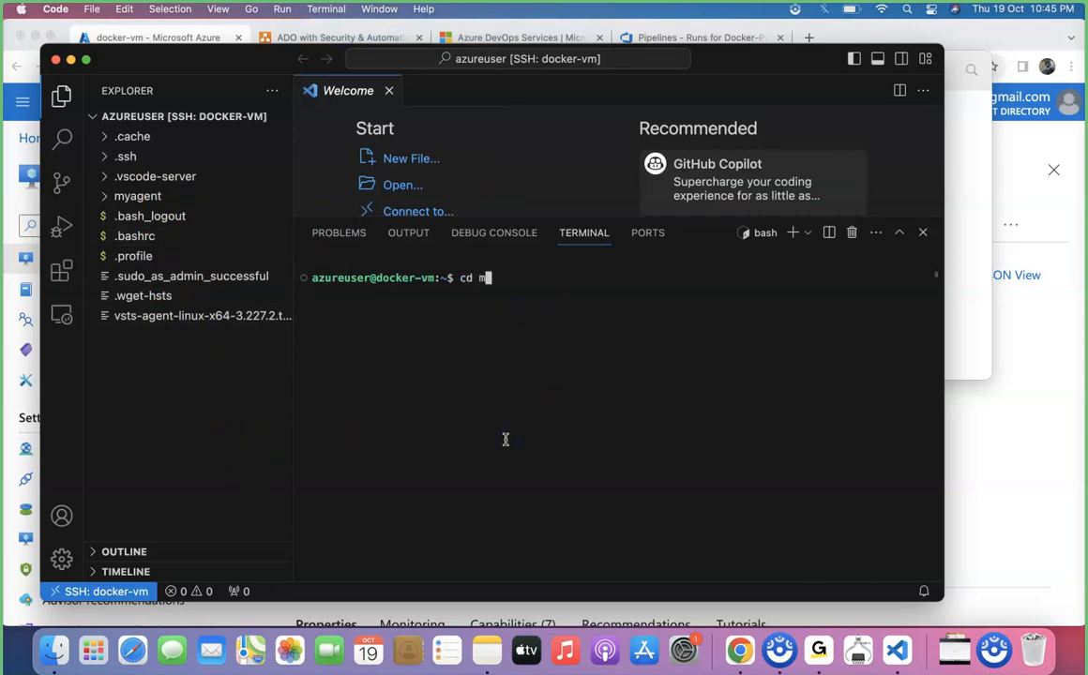
pyautogui.press('Tab')
pyautogui.press('Return')
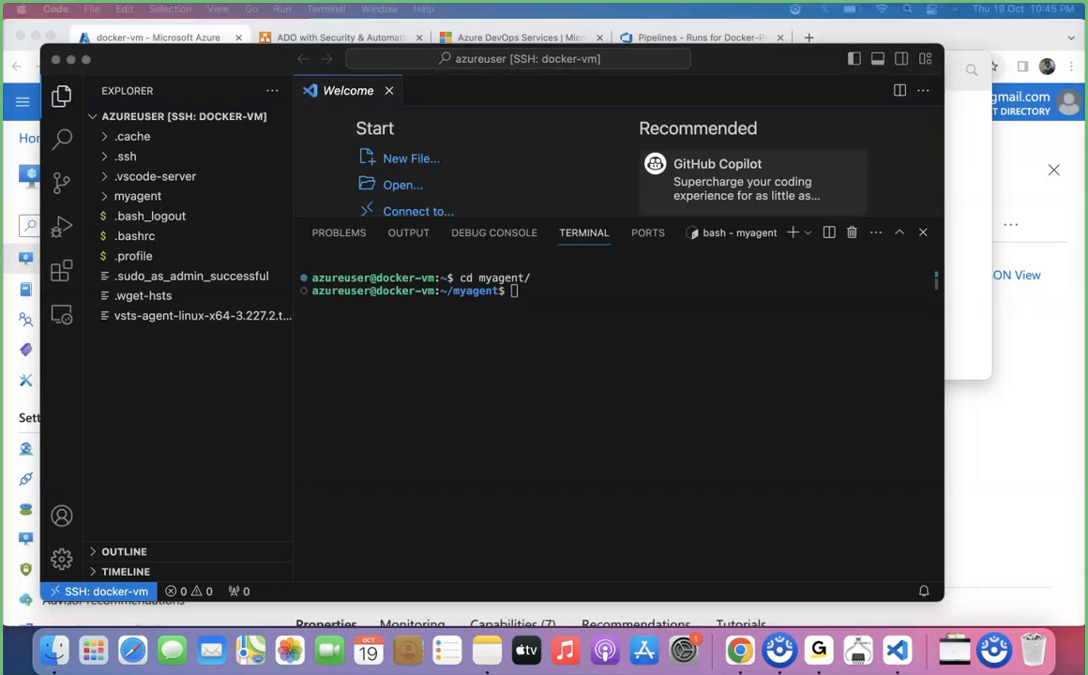
# Start the agent in the background with ./run.sh &>/dev/null &.
pyautogui.click(444, 438)
pyautogui.write('./run.sh &>/dev/null &')
pyautogui.press('Return')
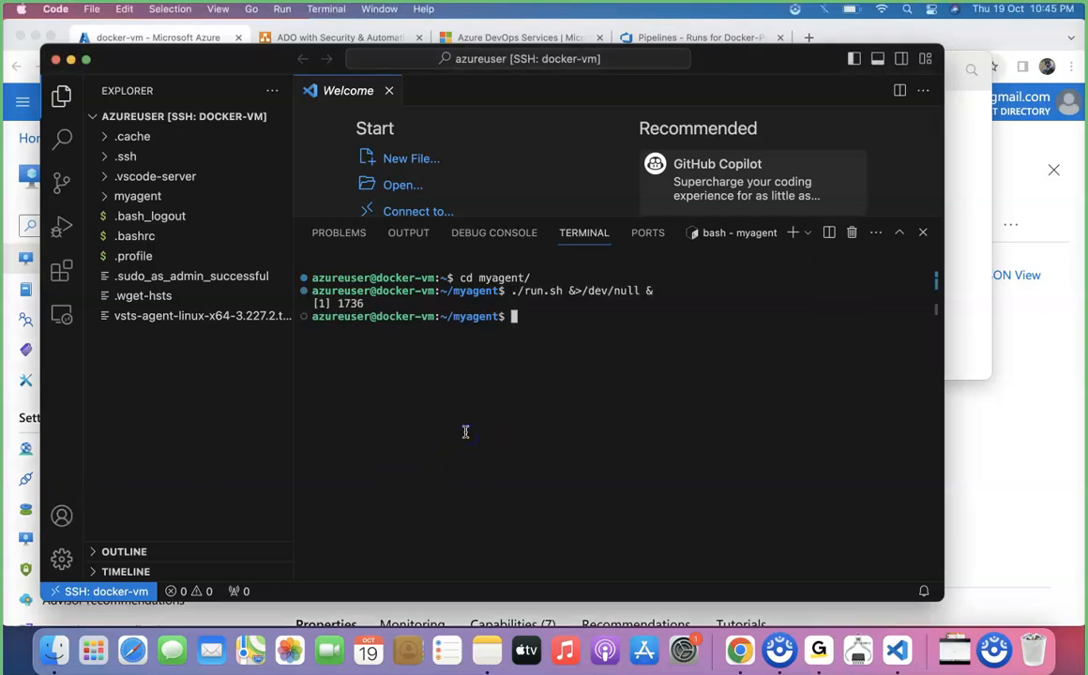
pyautogui.press('Return')
pyautogui.press('Return')
pyautogui.press('Return')
pyautogui.press('Return')
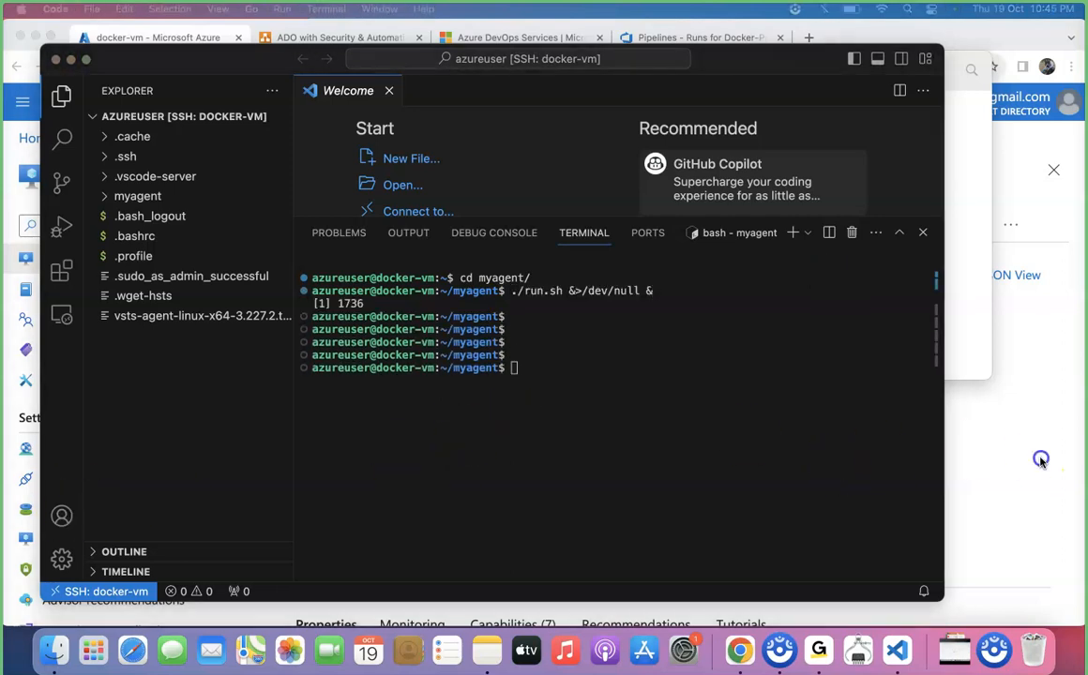
# Open the Agent pools page in the Azure DevOps project settings.
pyautogui.click(1042, 460)
pyautogui.click(638, 37)
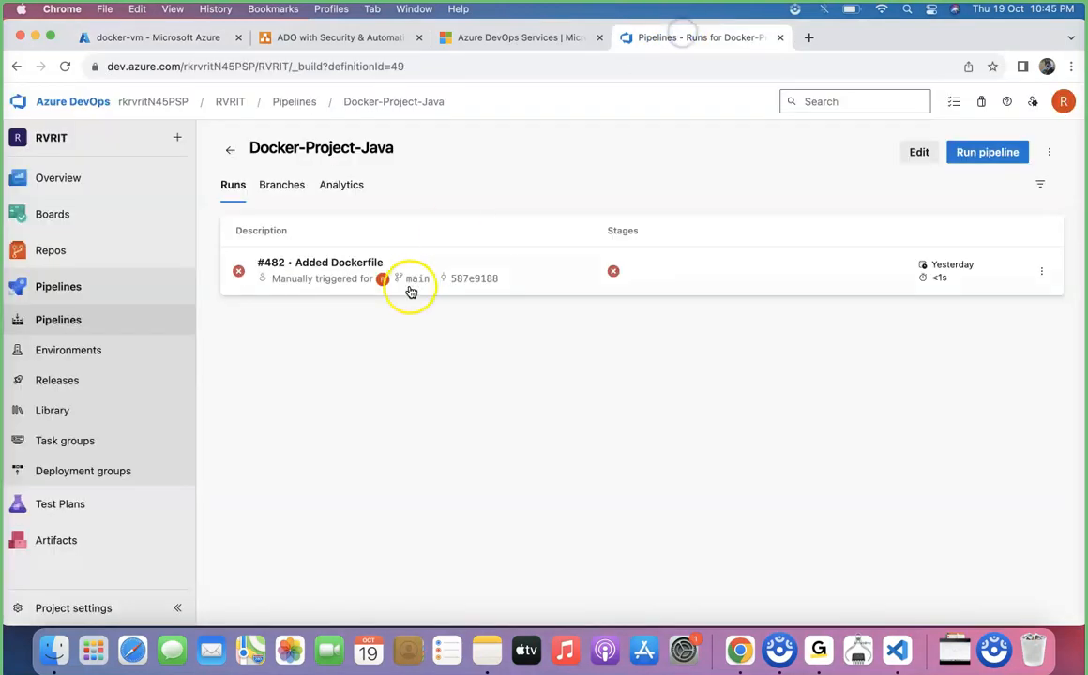
pyautogui.click(89, 607)
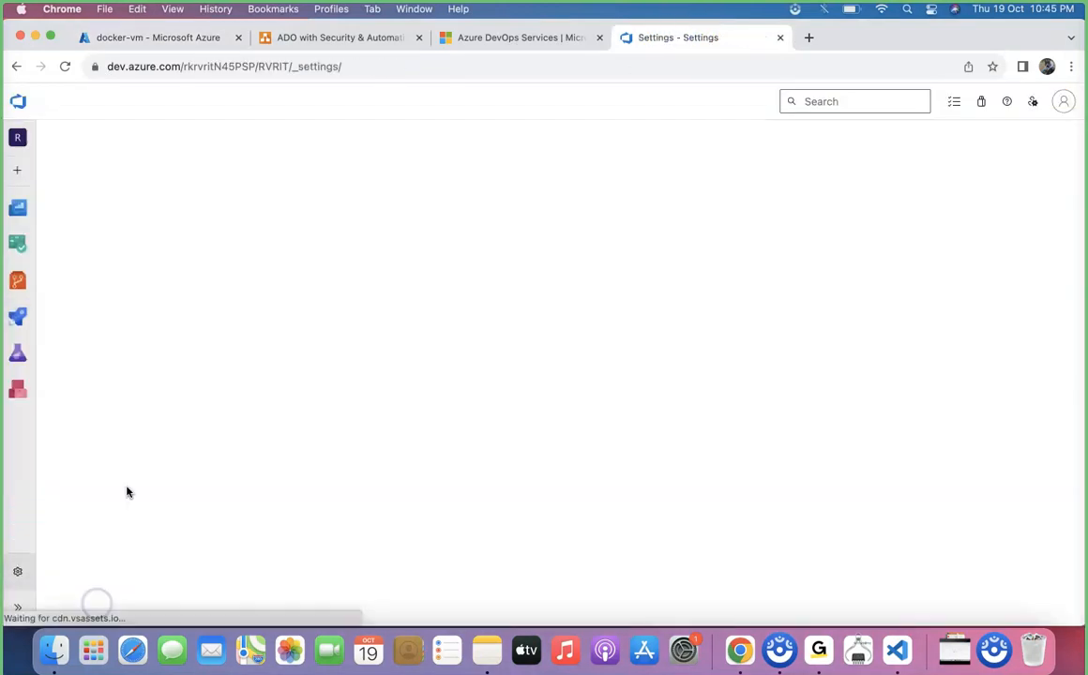
pyautogui.click(114, 530)
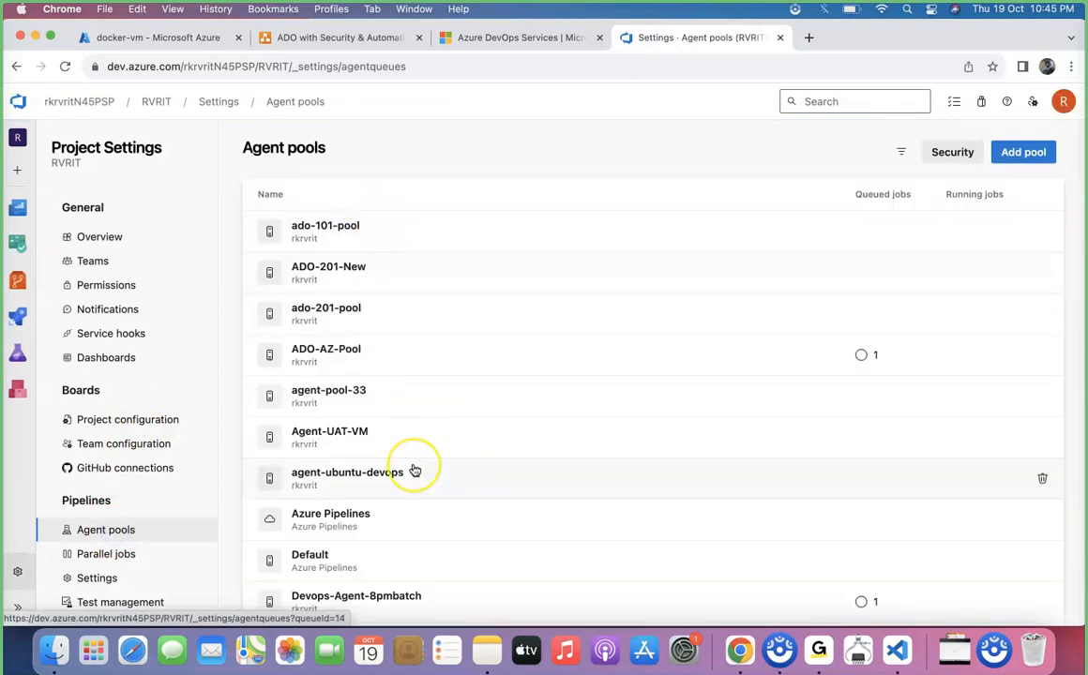
pyautogui.scroll(-5, 415, 471)
pyautogui.click(405, 383)
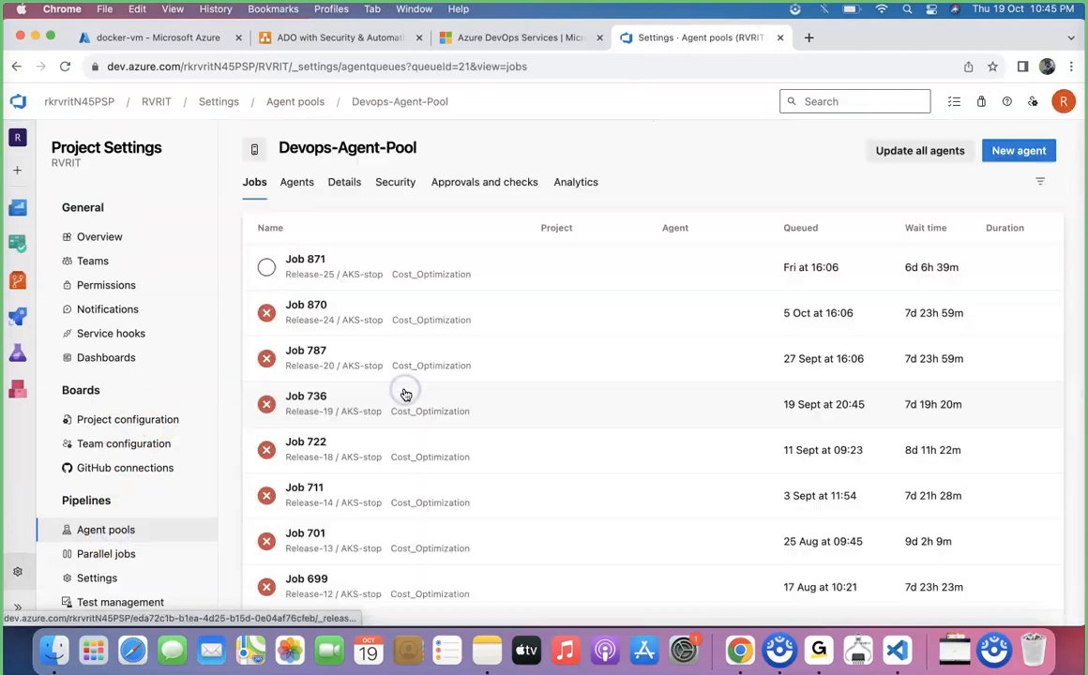
pyautogui.click(283, 180)
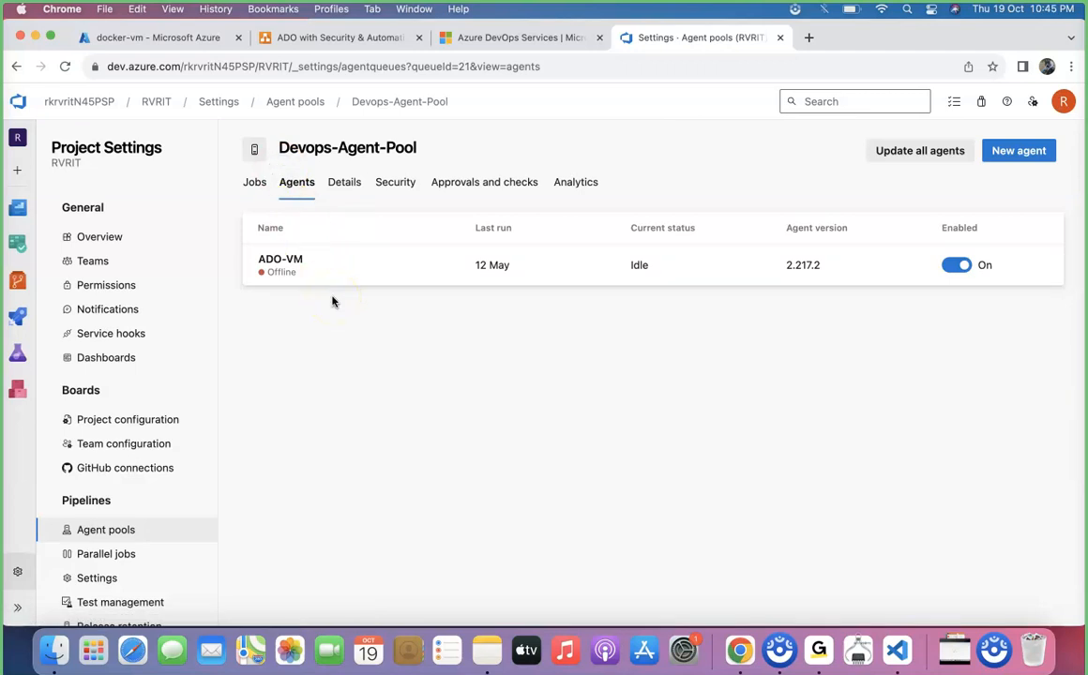
pyautogui.click(16, 65)
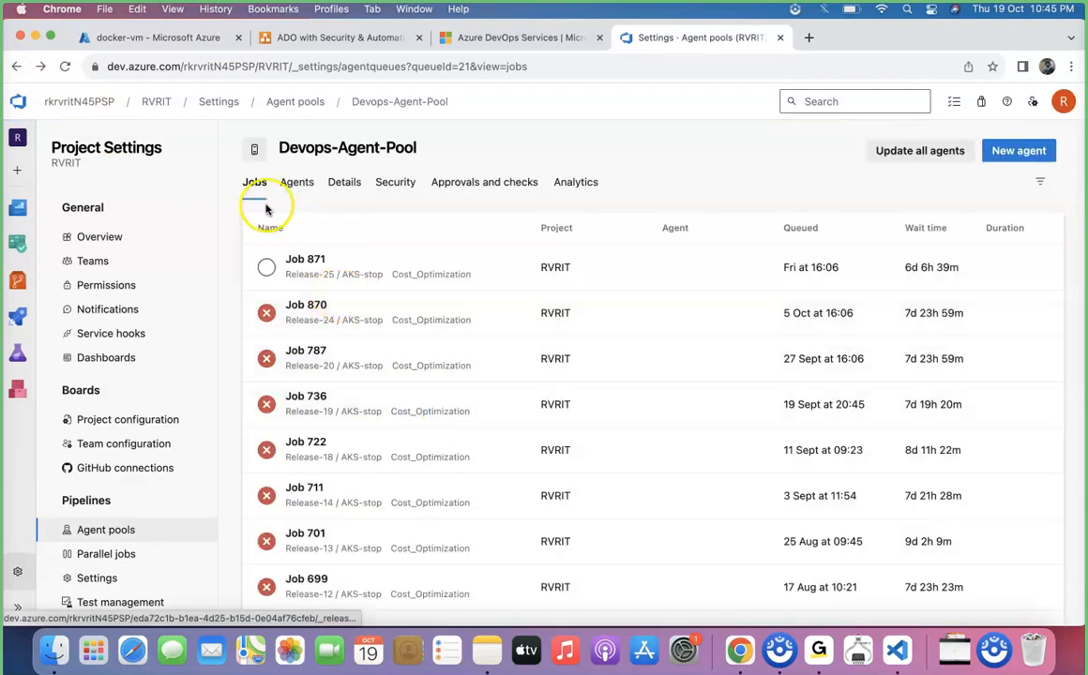
pyautogui.click(15, 66)
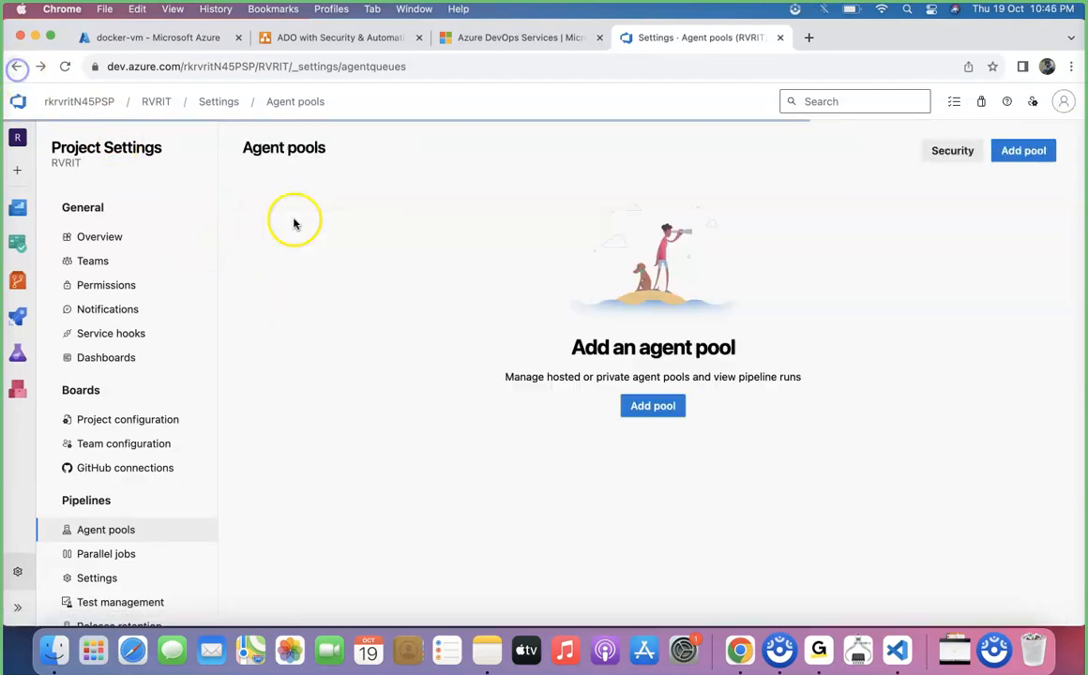
# Open the Docker-agent-pool's agents list to check the docker-vm agent.
pyautogui.scroll(-3, 413, 384)
pyautogui.scroll(-2, 417, 388)
pyautogui.click(414, 385)
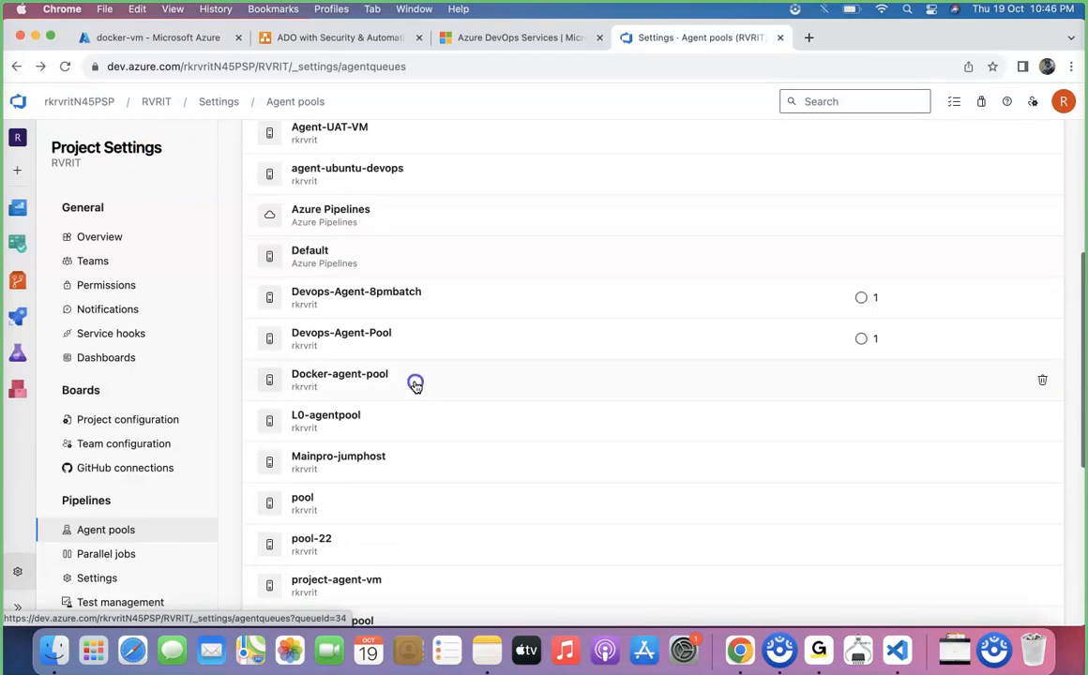
pyautogui.click(296, 182)
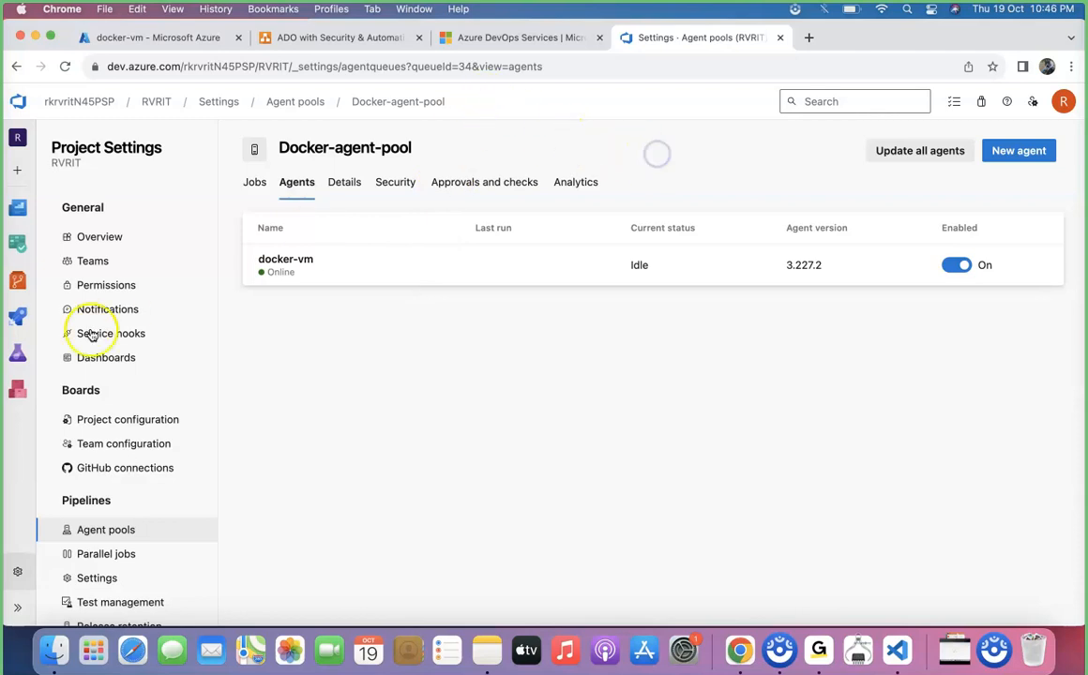
# Run the Docker-Project-Java pipeline from the Pipelines list.
pyautogui.moveTo(24, 317)
pyautogui.click(133, 343)
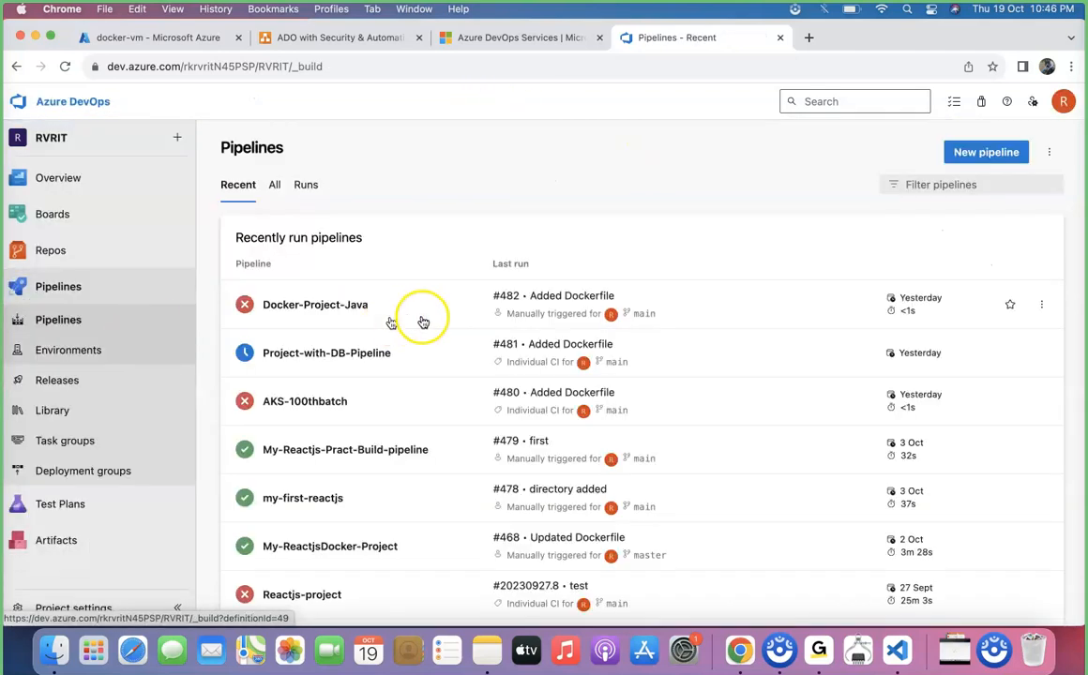
pyautogui.click(426, 321)
pyautogui.click(985, 153)
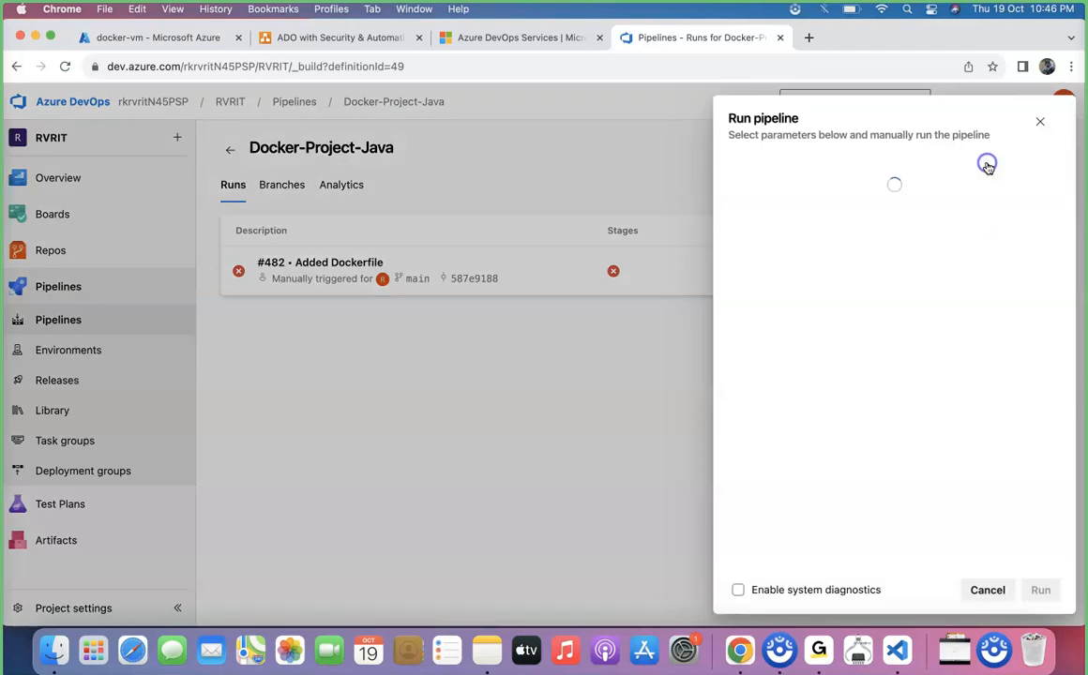
pyautogui.click(1041, 590)
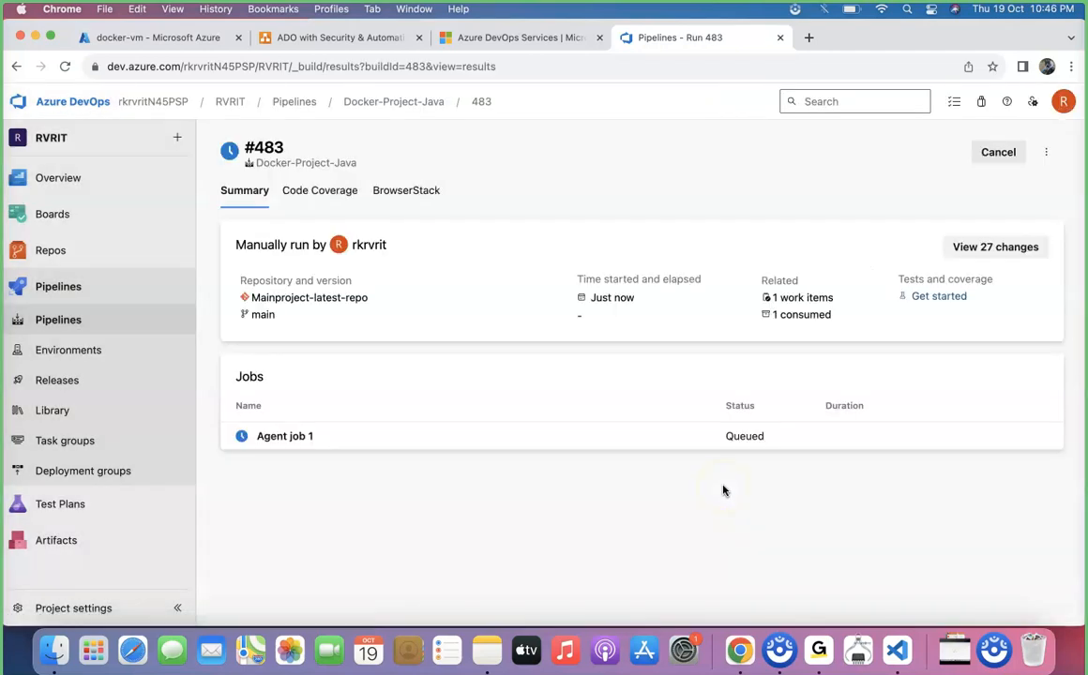
# Open the run's Agent job 1 logs and inspect the Maven and failed buildAndPush step outputs.
pyautogui.click(376, 440)
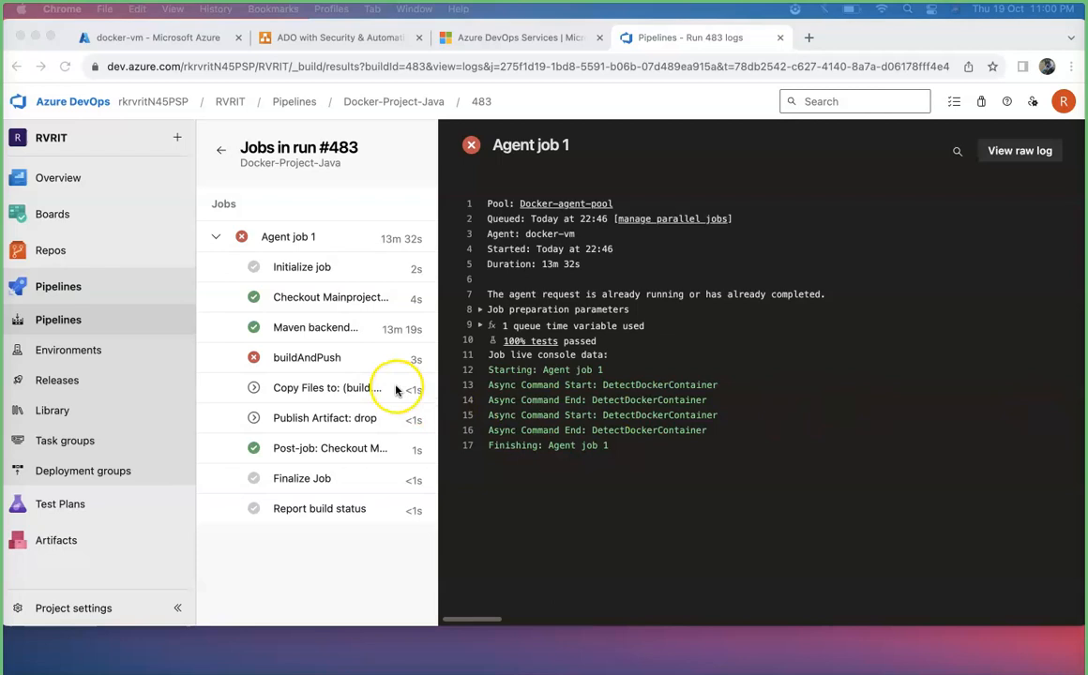
pyautogui.click(336, 331)
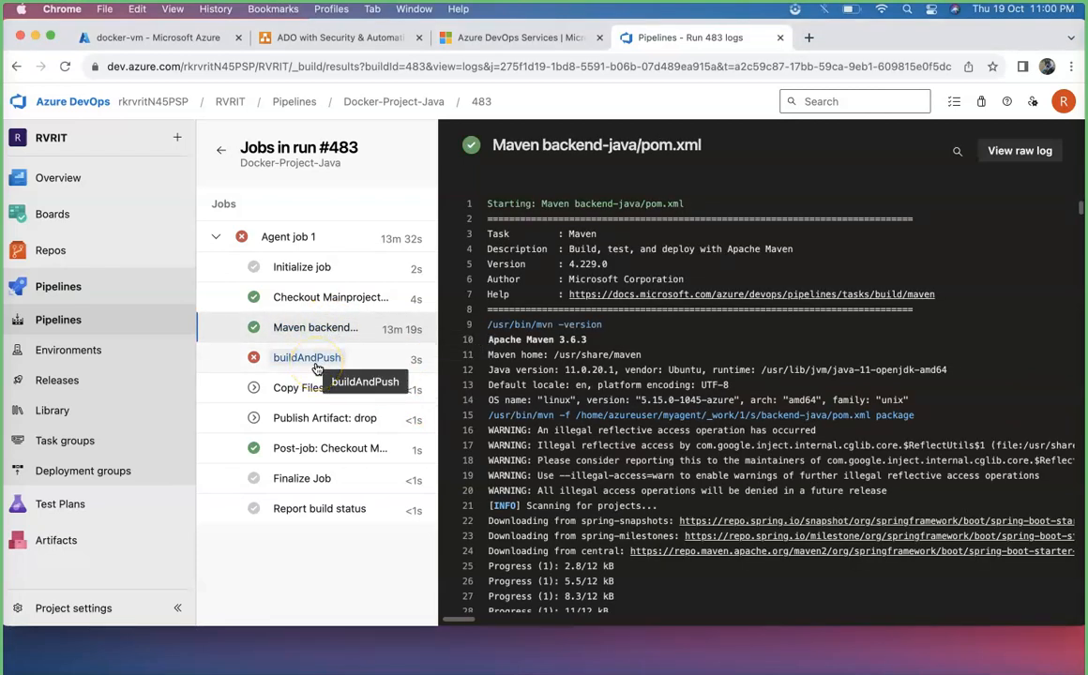
pyautogui.click(310, 360)
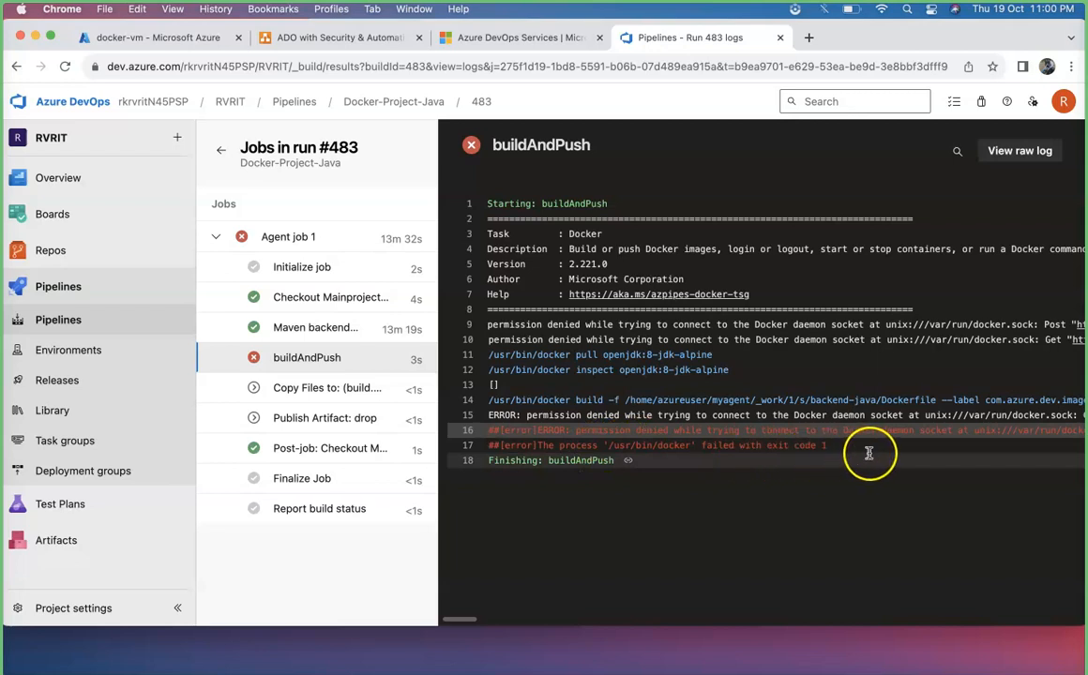
pyautogui.hscroll(5, 919, 448)
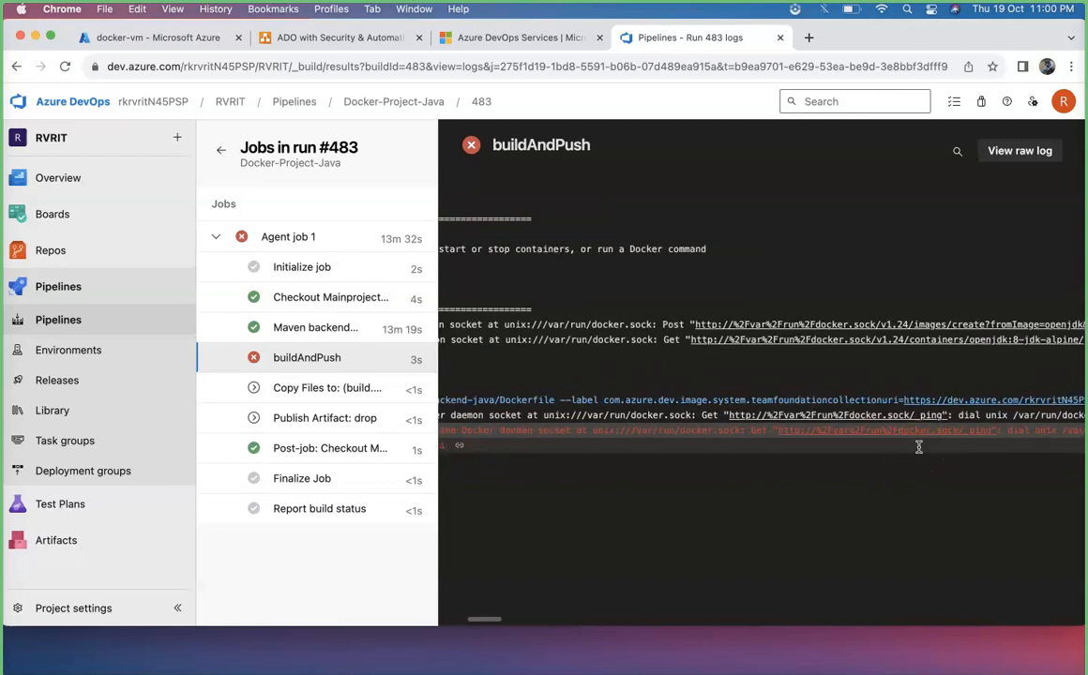
pyautogui.hscroll(-5, 920, 448)
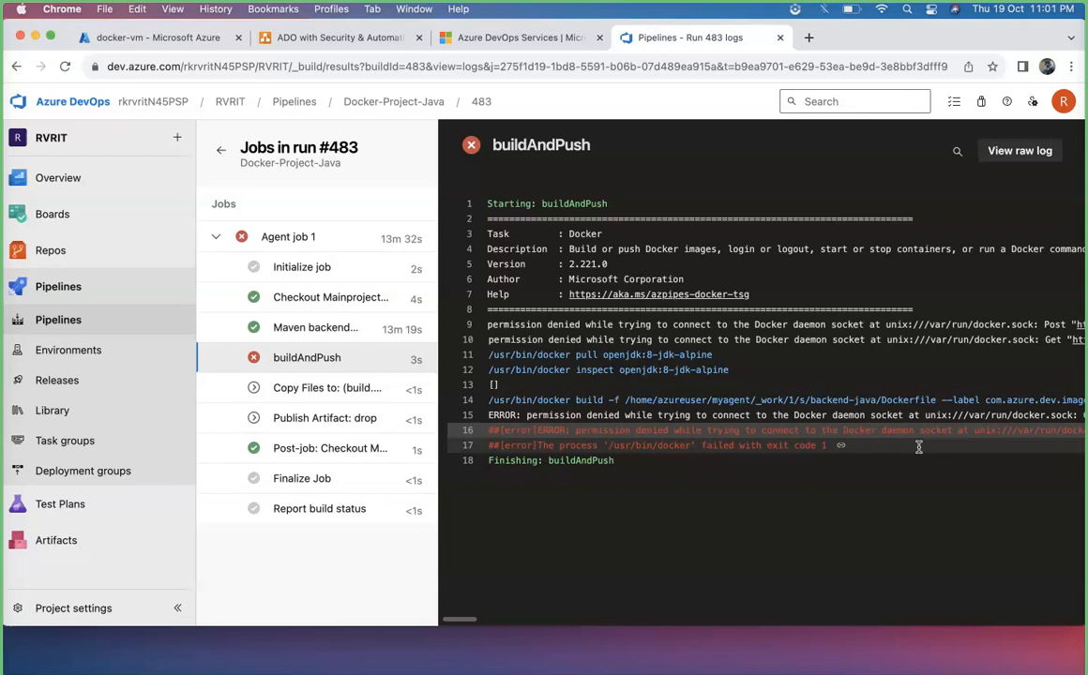
# Check which user the agent runs as in the Initialize job log, then re-read the buildAndPush error.
pyautogui.click(315, 271)
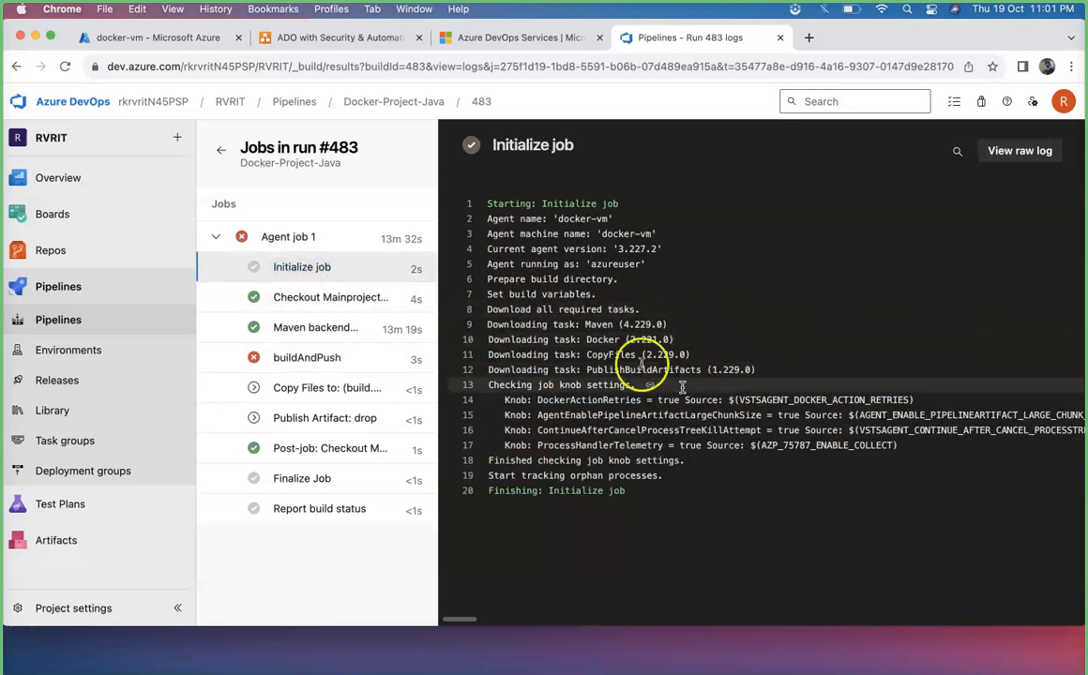
pyautogui.doubleClick(611, 263)
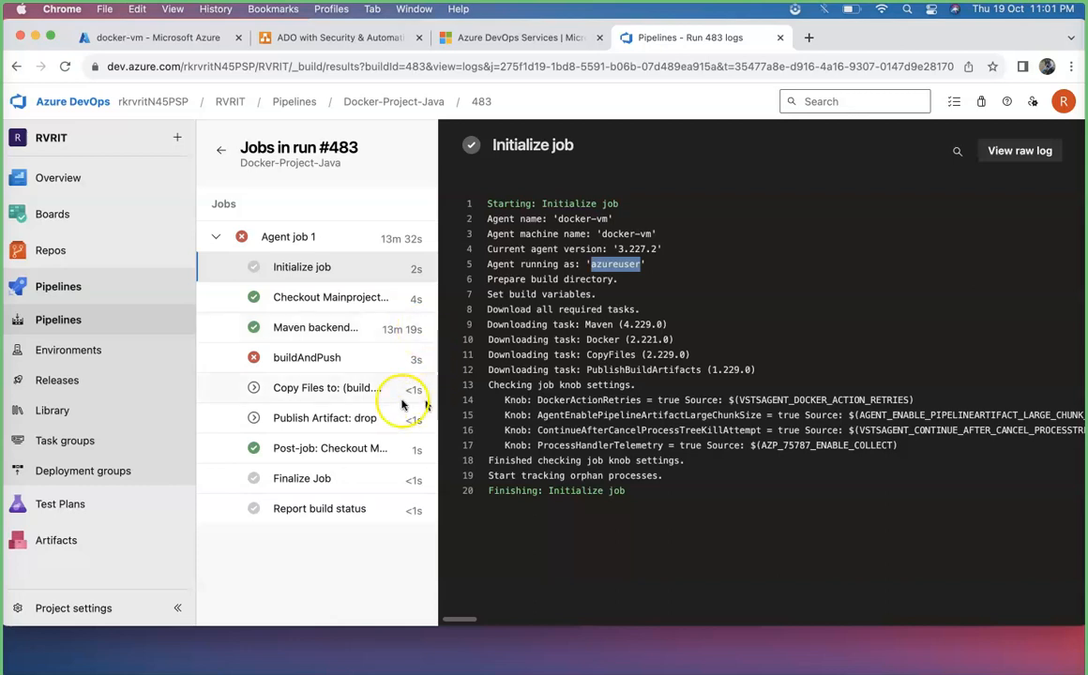
pyautogui.click(298, 359)
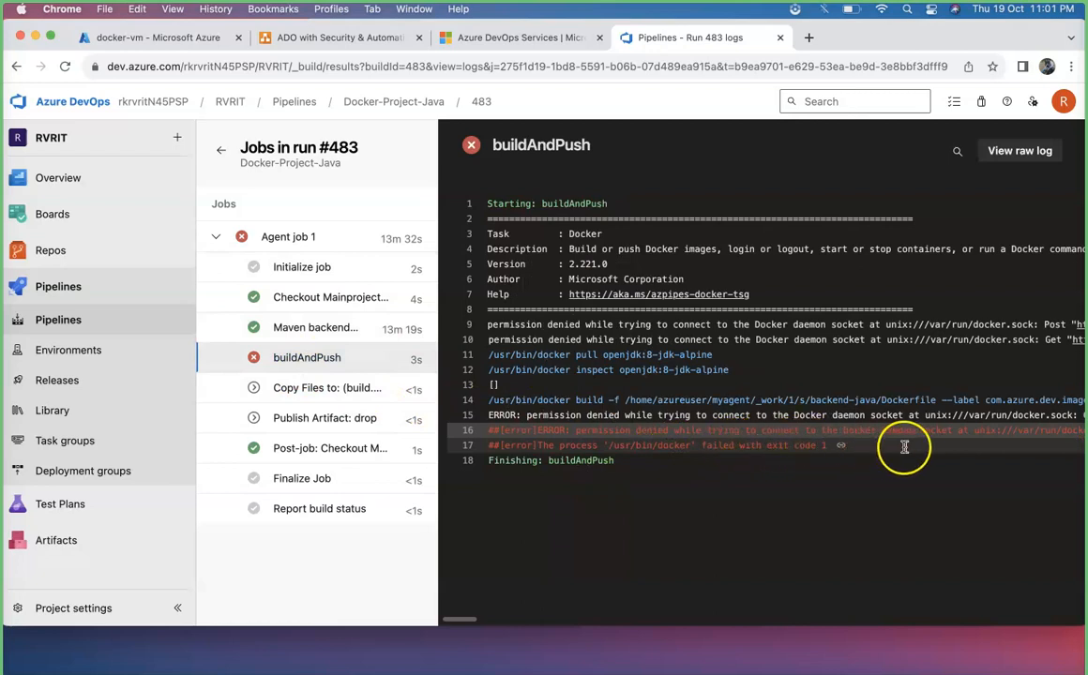
pyautogui.hscroll(3, 976, 447)
pyautogui.hscroll(2, 981, 447)
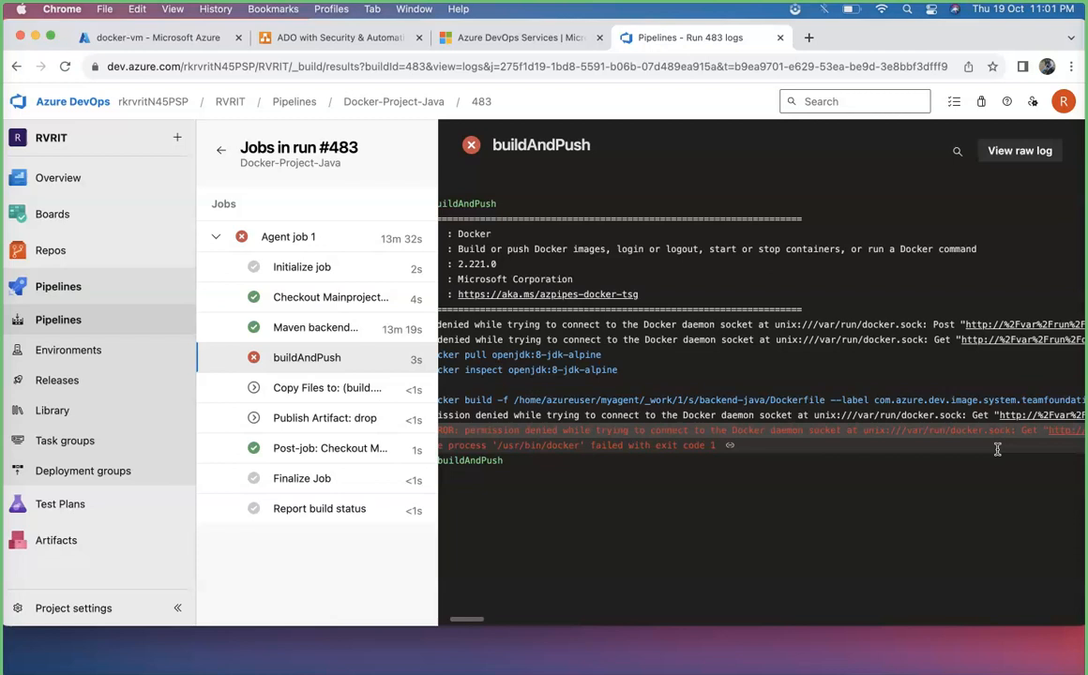
pyautogui.click(938, 460)
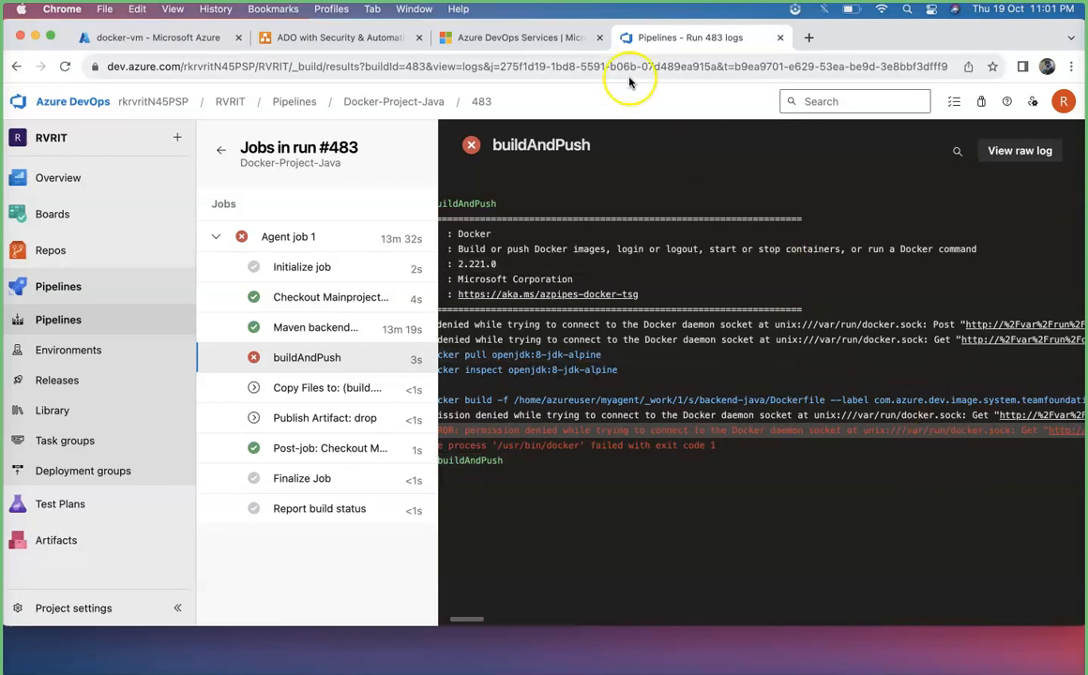
# Copy the Docker daemon permission-denied error line and search it on the web, opening the Stack Overflow answer.
pyautogui.click(517, 40)
pyautogui.click(665, 39)
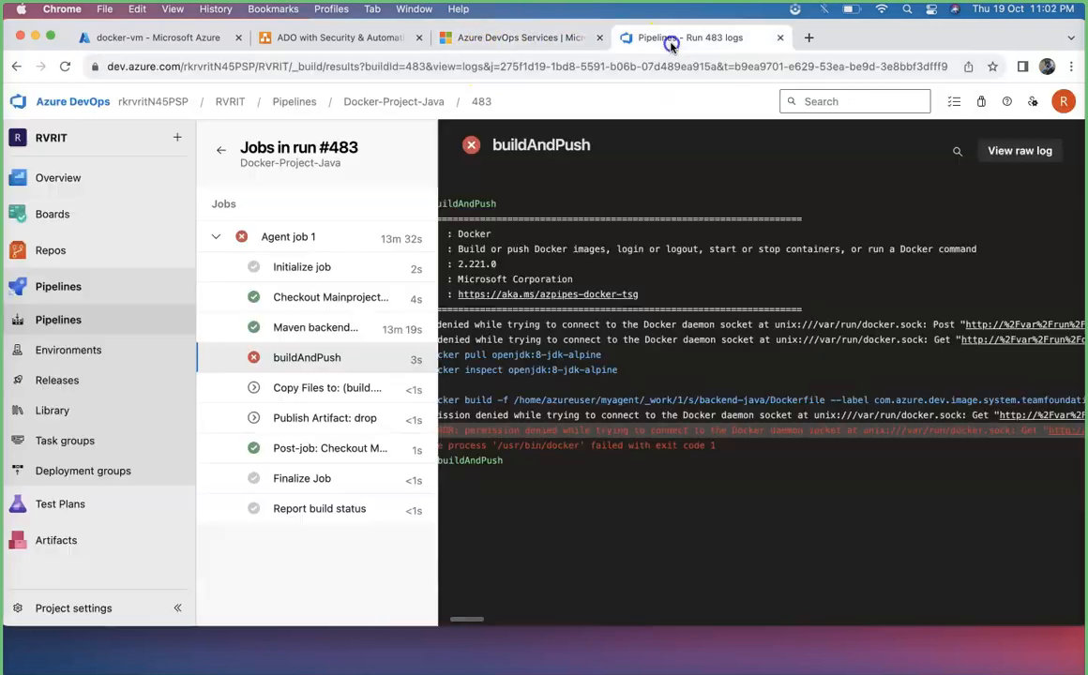
pyautogui.moveTo(1011, 431); pyautogui.dragTo(465, 431)
pyautogui.press('super+c')
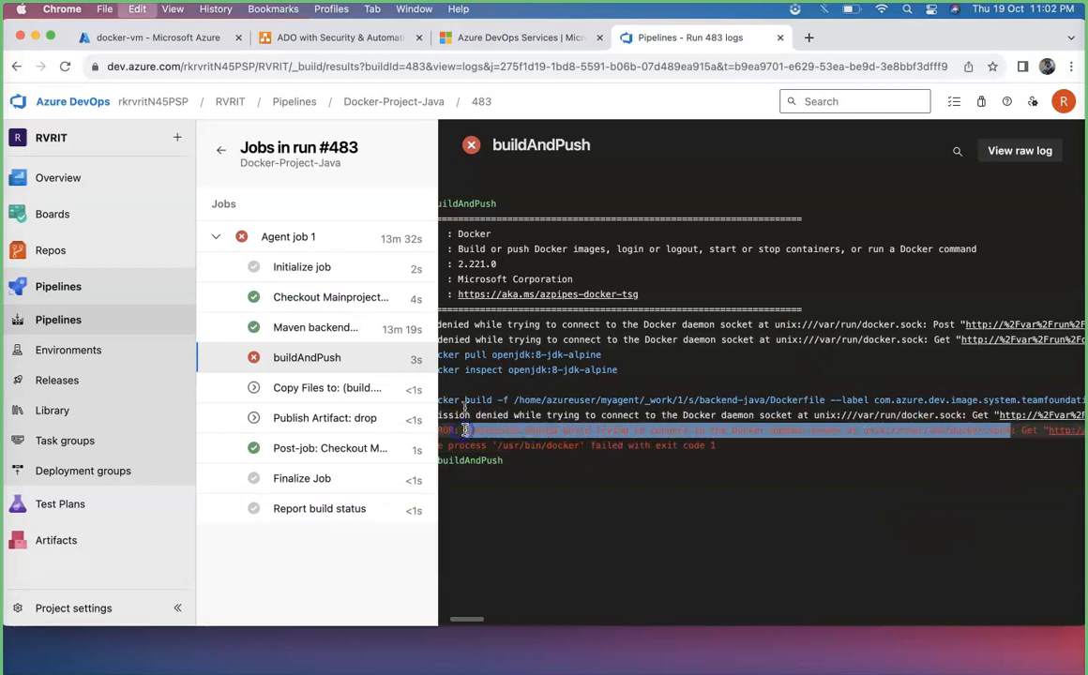
pyautogui.click(494, 37)
pyautogui.click(493, 65)
pyautogui.press('super+v')
pyautogui.press('Return')
pyautogui.click(269, 402)
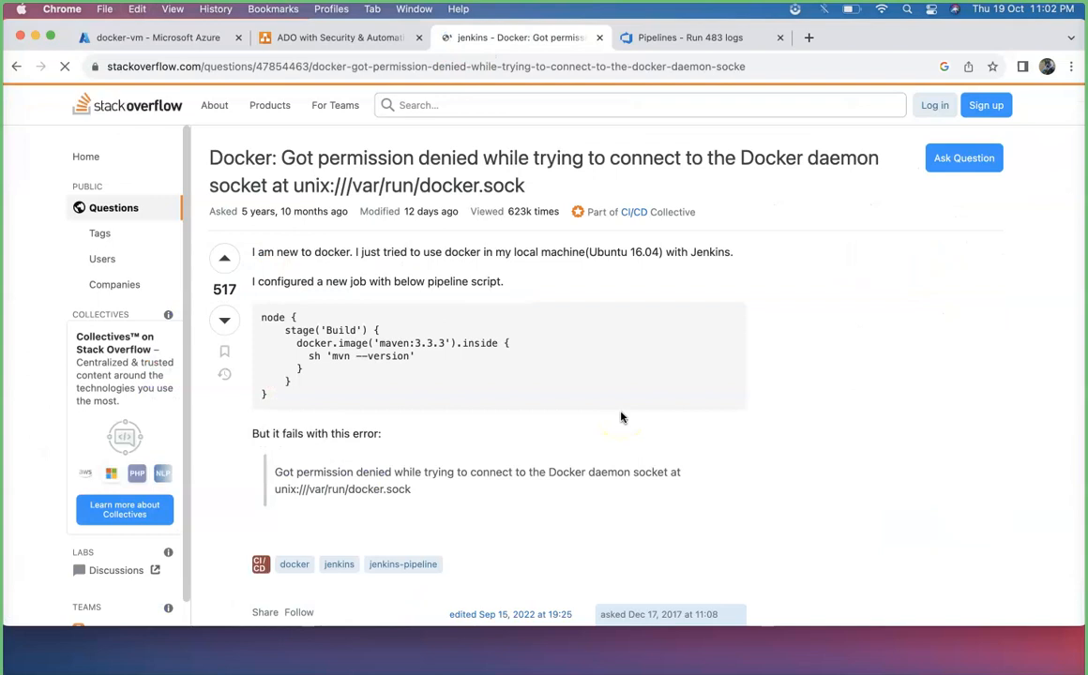
pyautogui.click(124, 544)
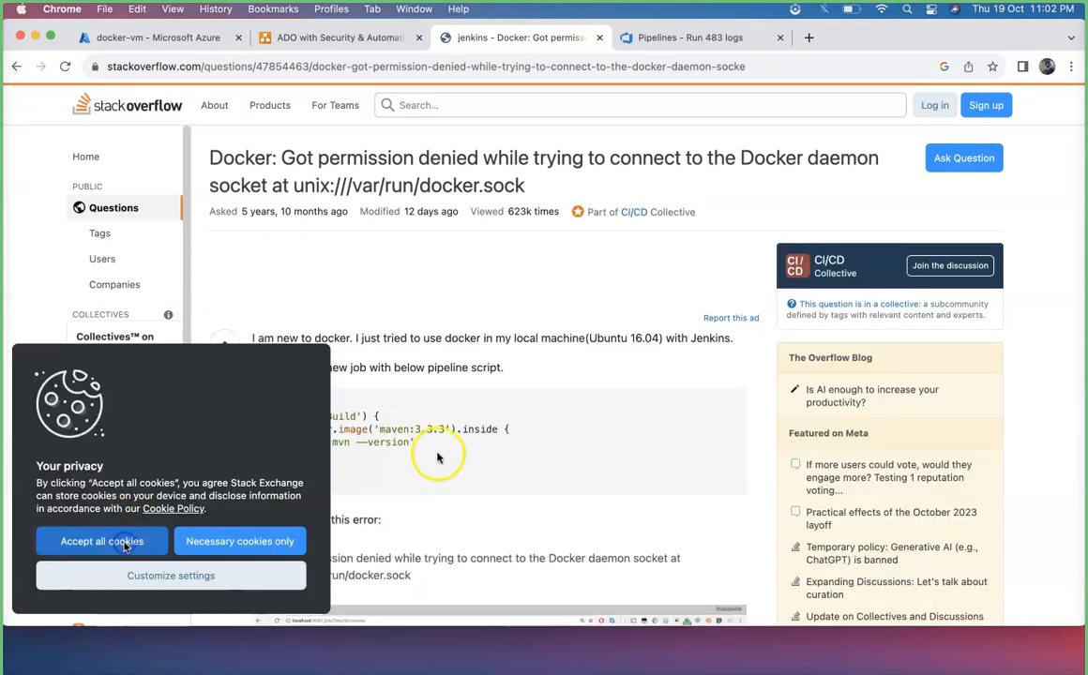
# Read through the Stack Overflow answers and copy the chmod 777 /var/run/docker.sock command.
pyautogui.scroll(-15, 512, 431)
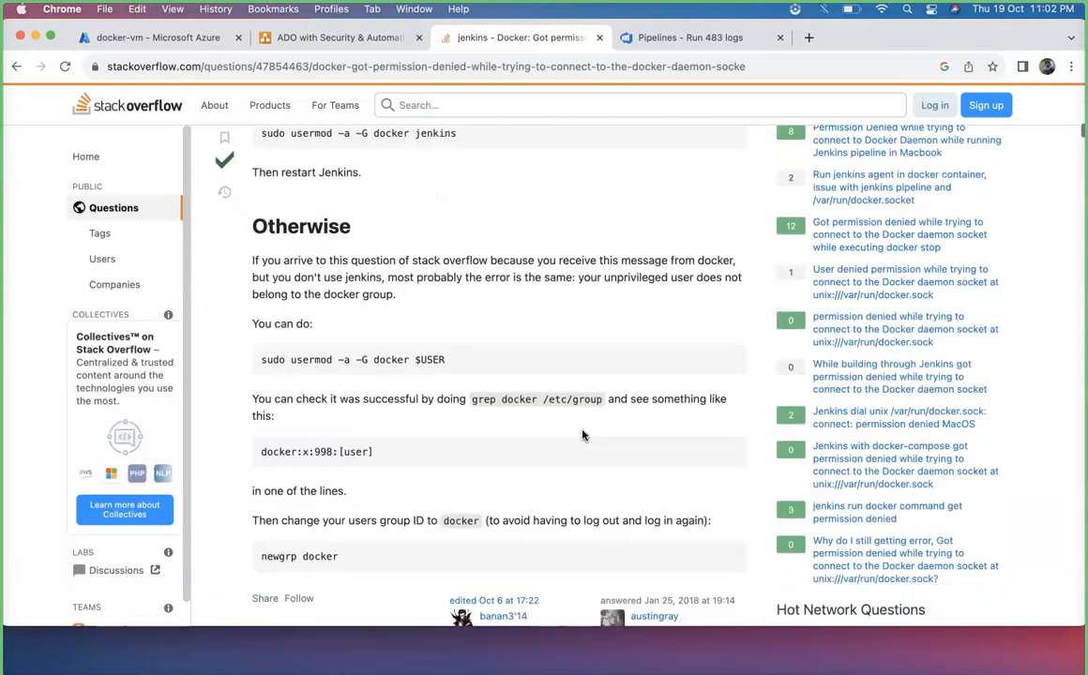
pyautogui.scroll(3, 582, 435)
pyautogui.scroll(-15, 582, 434)
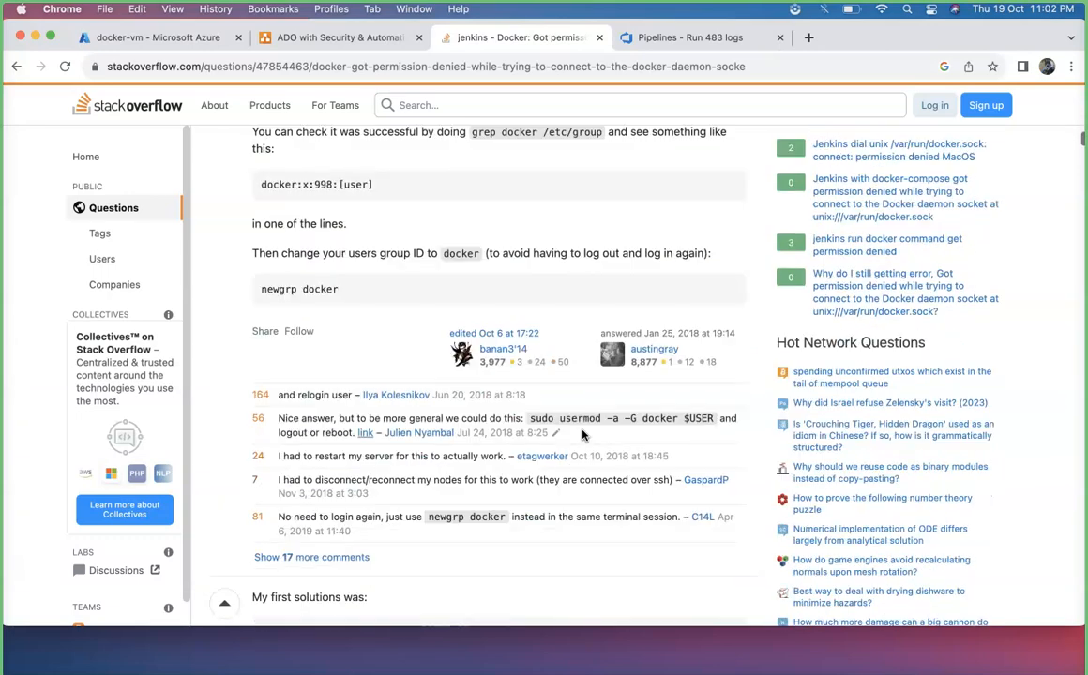
pyautogui.scroll(-10, 582, 433)
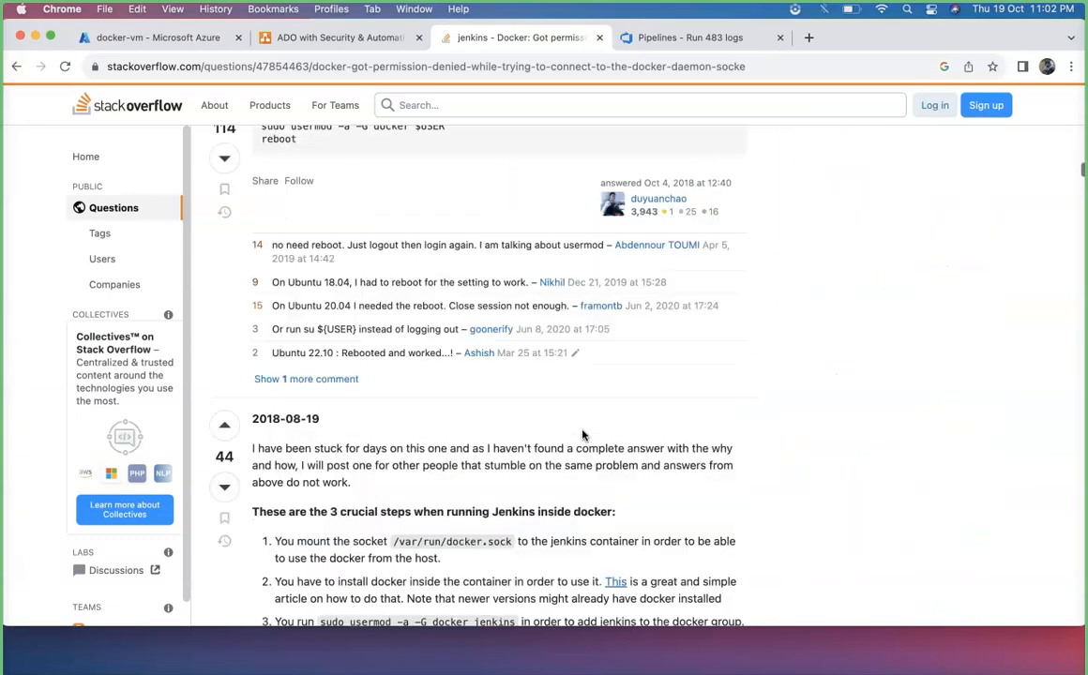
pyautogui.scroll(-5, 582, 435)
pyautogui.scroll(12, 581, 434)
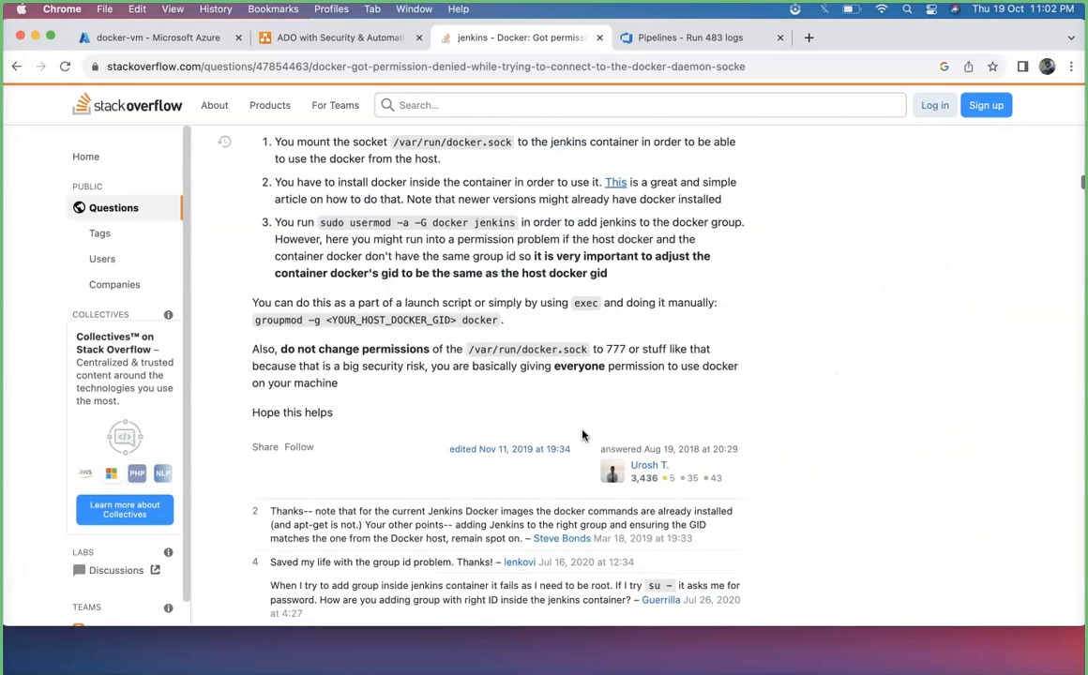
pyautogui.scroll(4, 582, 435)
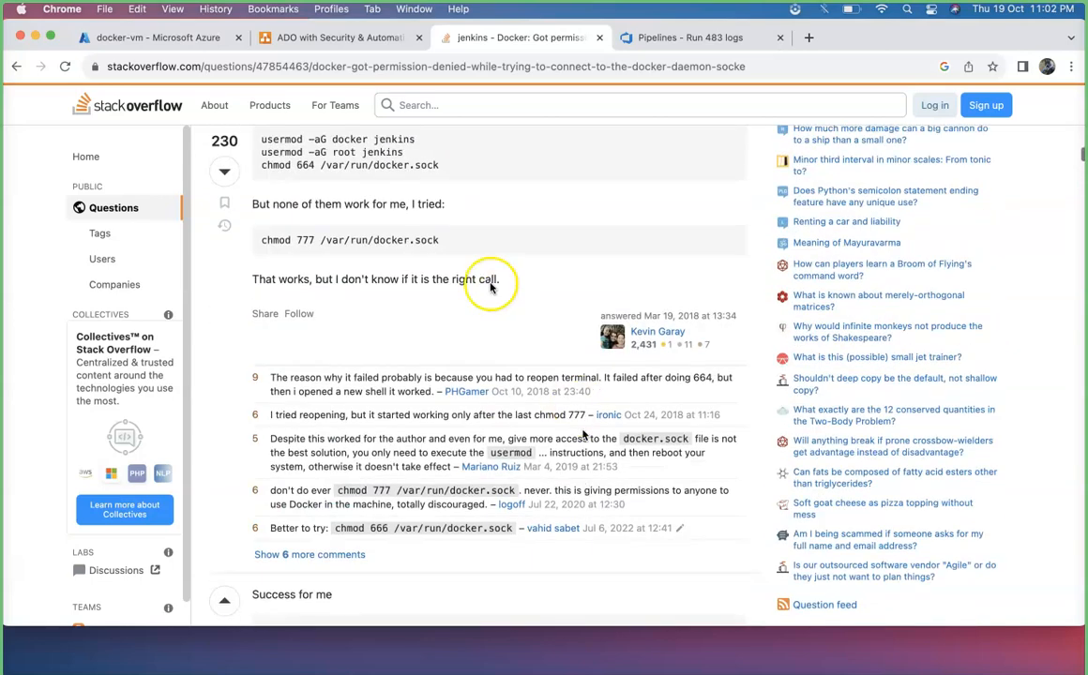
pyautogui.moveTo(467, 241); pyautogui.dragTo(261, 234)
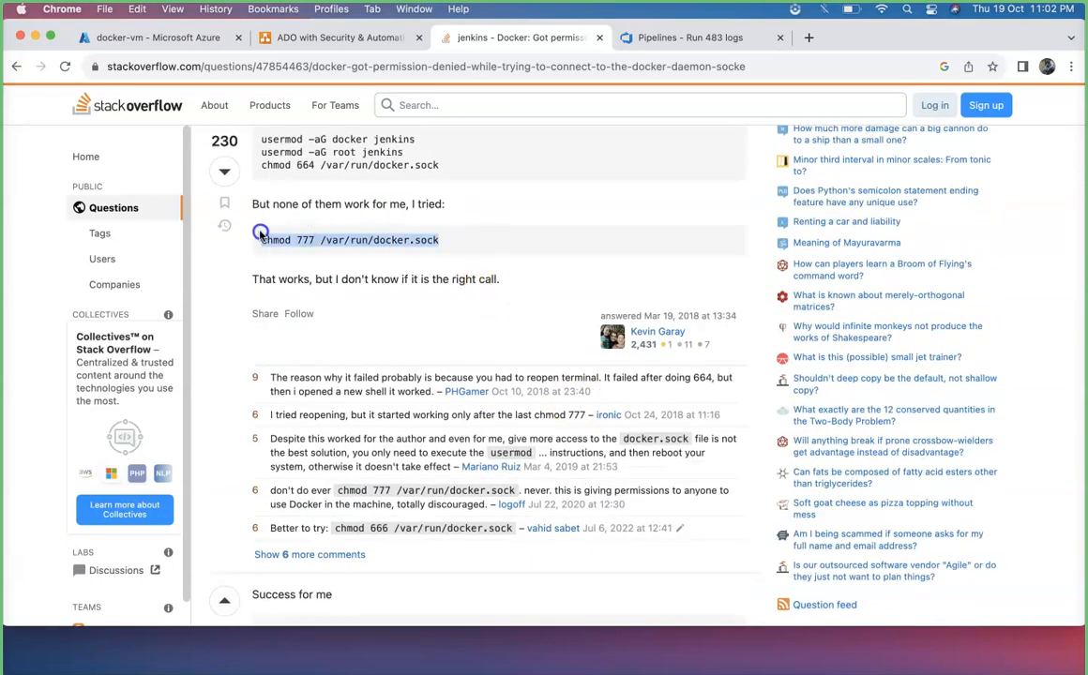
pyautogui.press('super+c')
pyautogui.press('super+c')
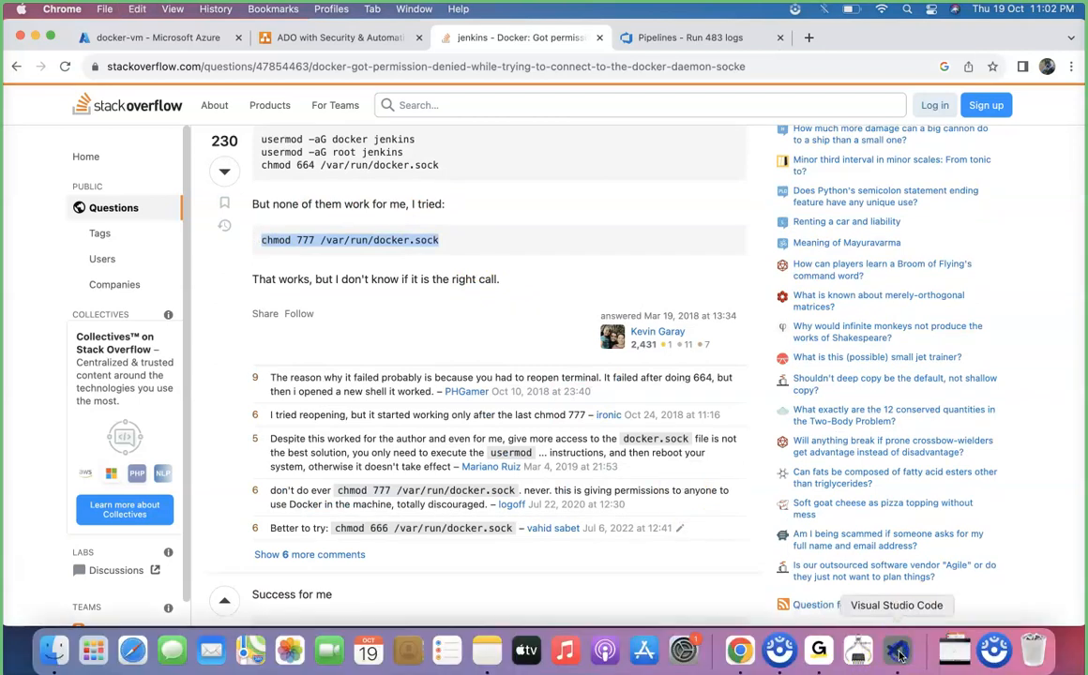
# Try running chmod 777 /var/run/docker.sock in the docker-vm terminal, then clear the terminal.
pyautogui.click(897, 650)
pyautogui.click(609, 553)
pyautogui.press('super+v')
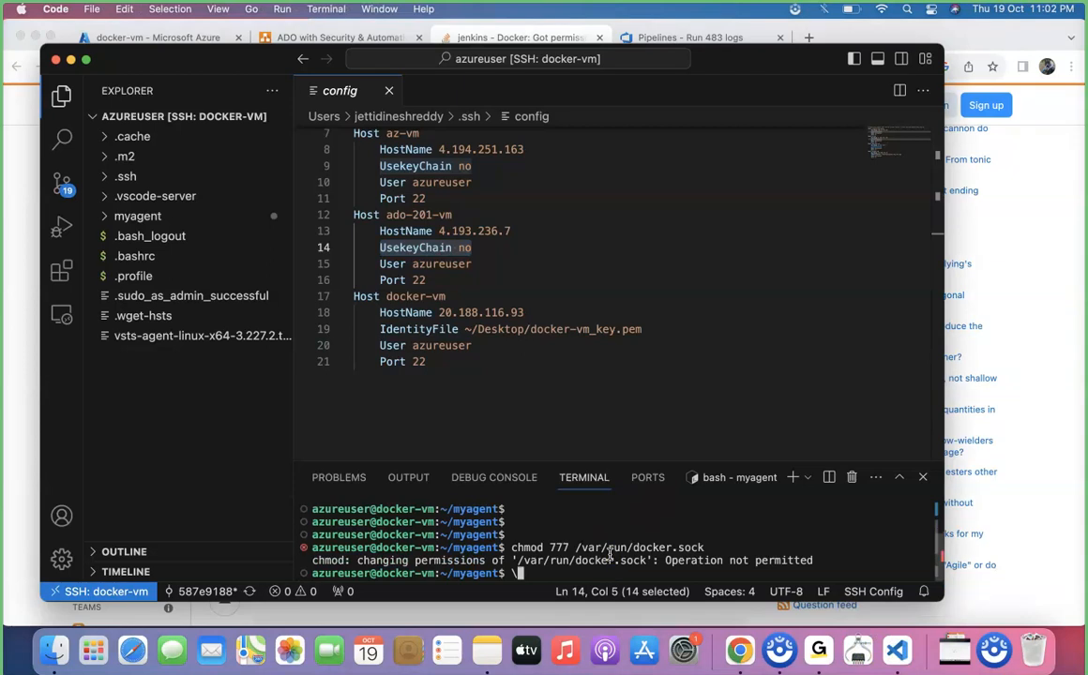
pyautogui.press('super+v')
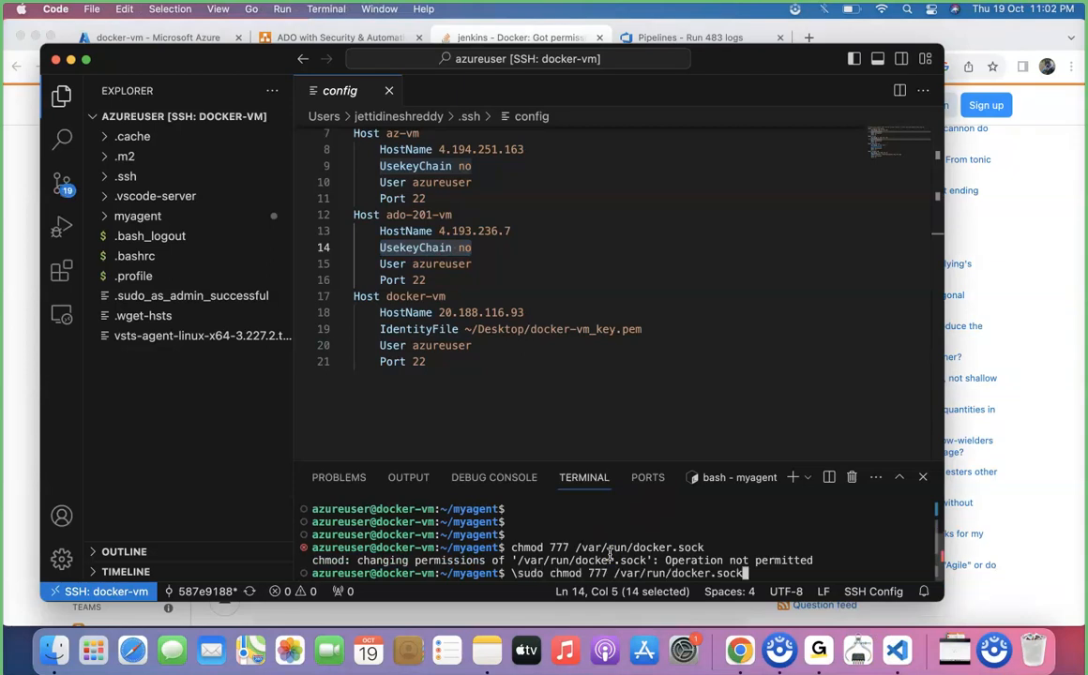
pyautogui.hotkey('ctrl', 'c')
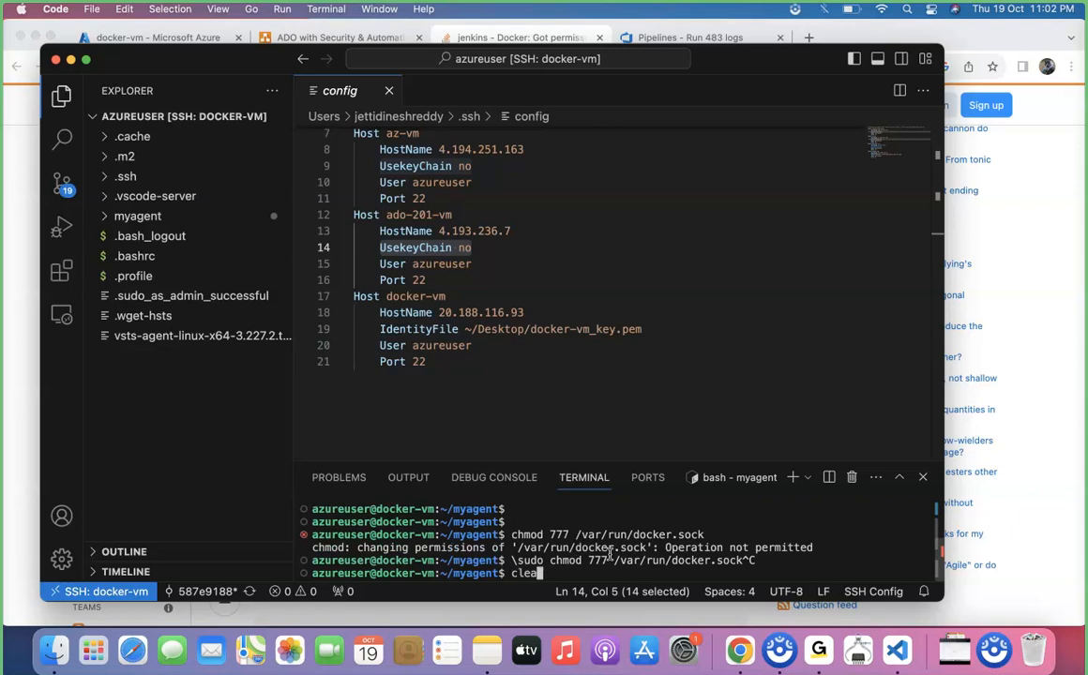
pyautogui.write('clear')
pyautogui.press('Return')
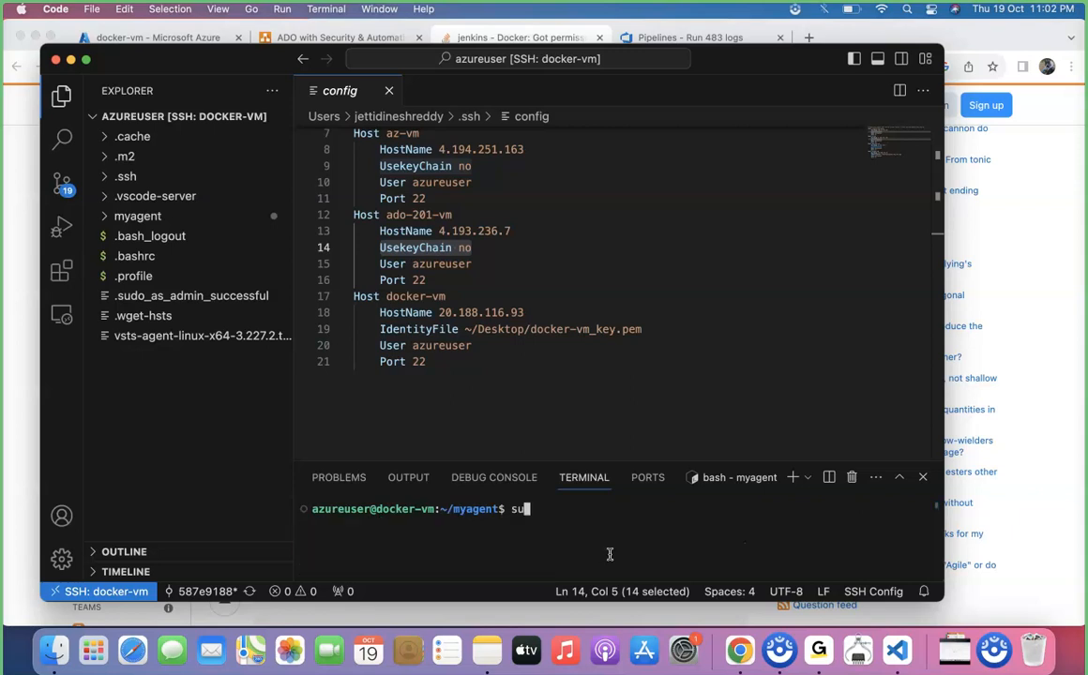
# Run sudo chmod 777 /var/run/docker.sock in the docker-vm terminal.
pyautogui.write('sudo')
pyautogui.press('super+v')
pyautogui.press('Return')
pyautogui.press('Return')
# Return to Azure DevOps and open the Docker-Project-Java pipeline for editing.
pyautogui.press('super+Tab')
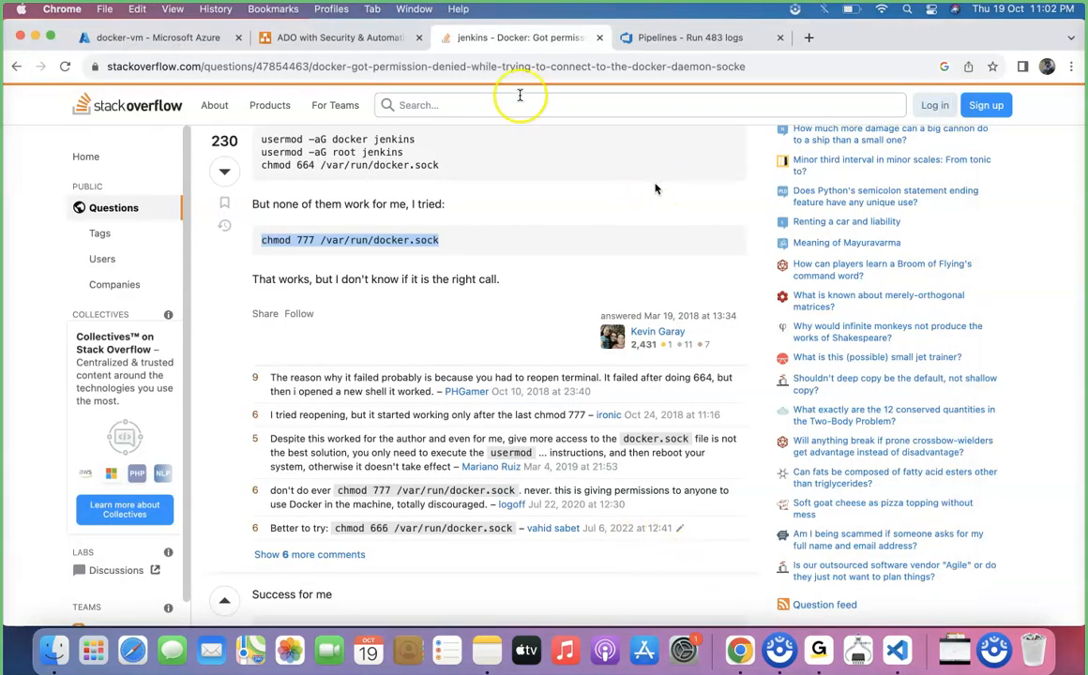
pyautogui.click(659, 40)
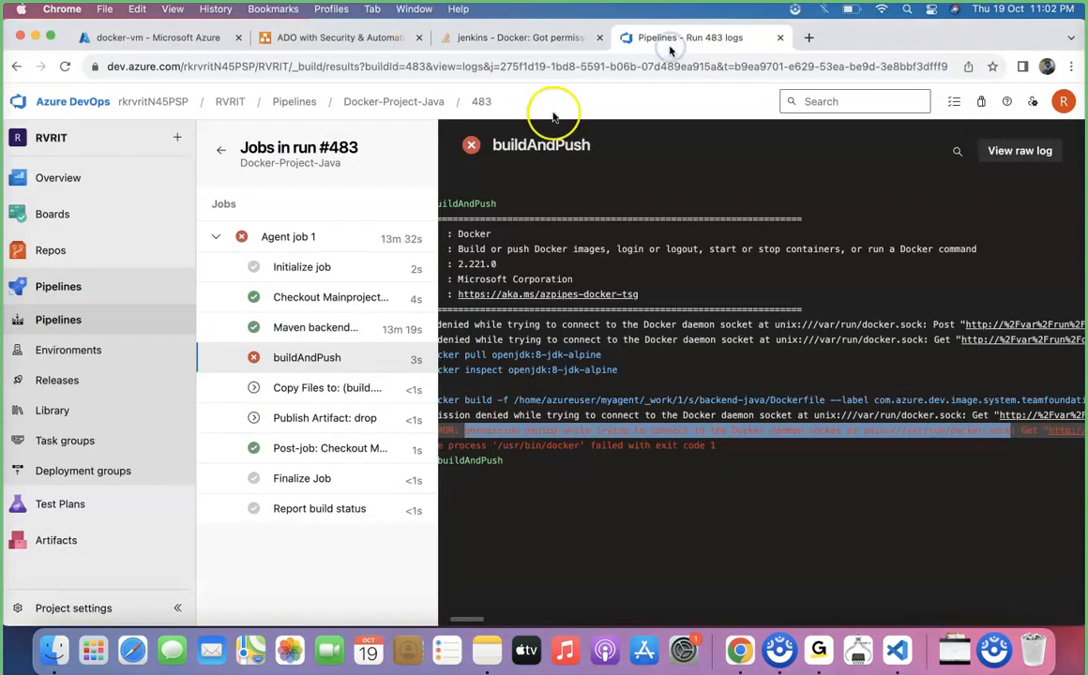
pyautogui.click(42, 284)
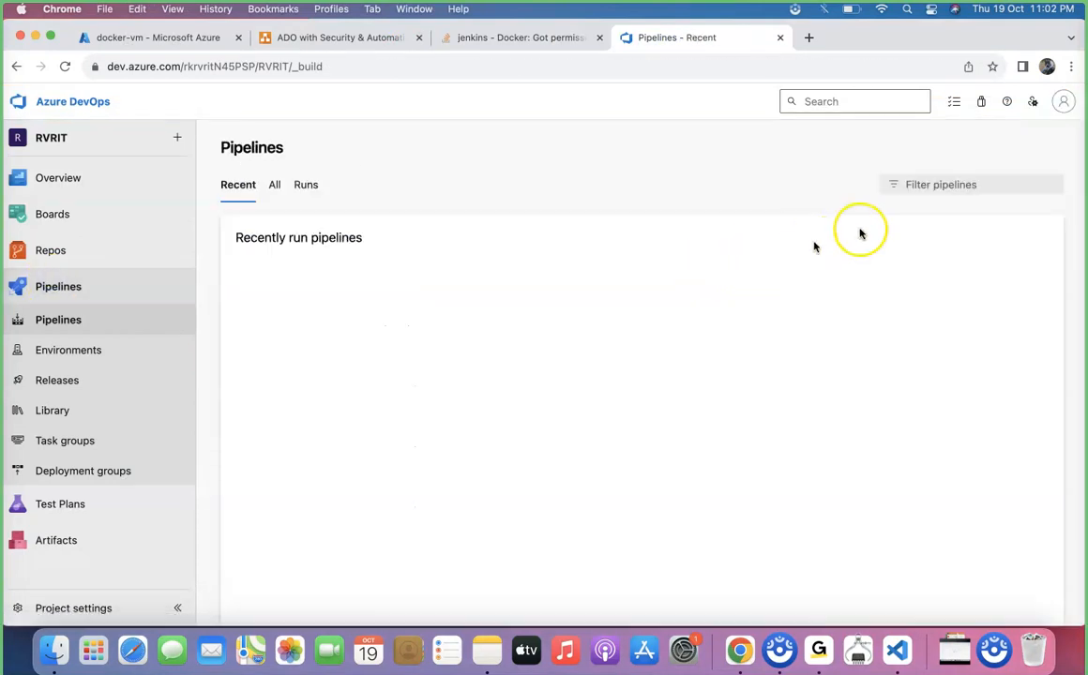
pyautogui.click(746, 305)
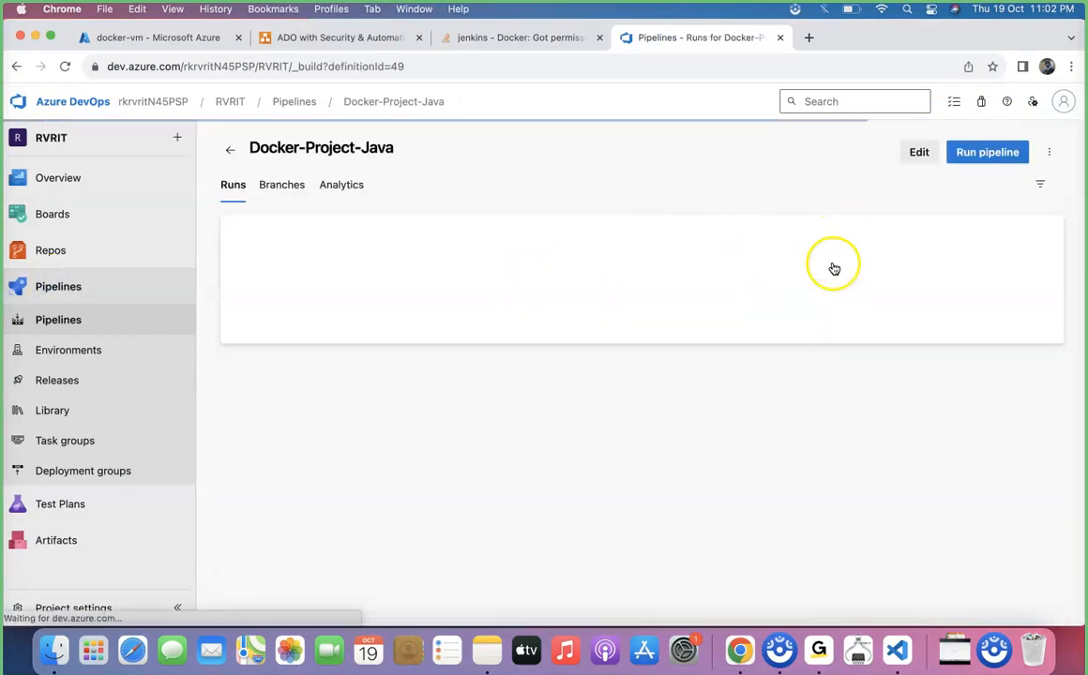
pyautogui.click(921, 154)
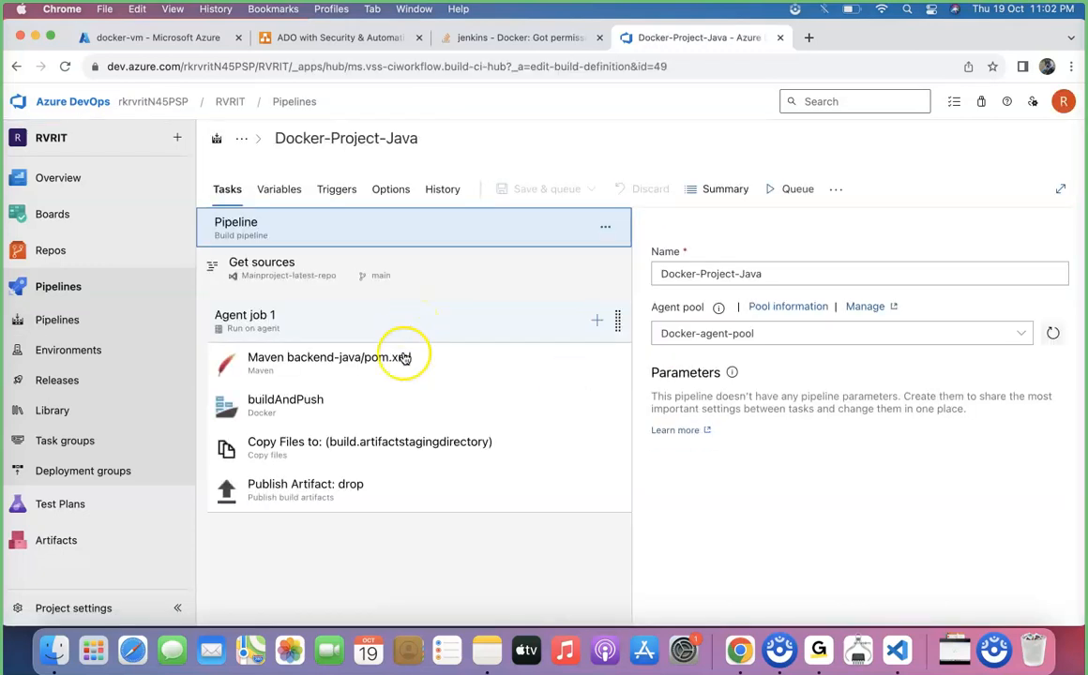
# Add a Bash task to Agent job 1 and move it between the Maven task and buildAndPush.
pyautogui.click(597, 320)
pyautogui.write('bash')
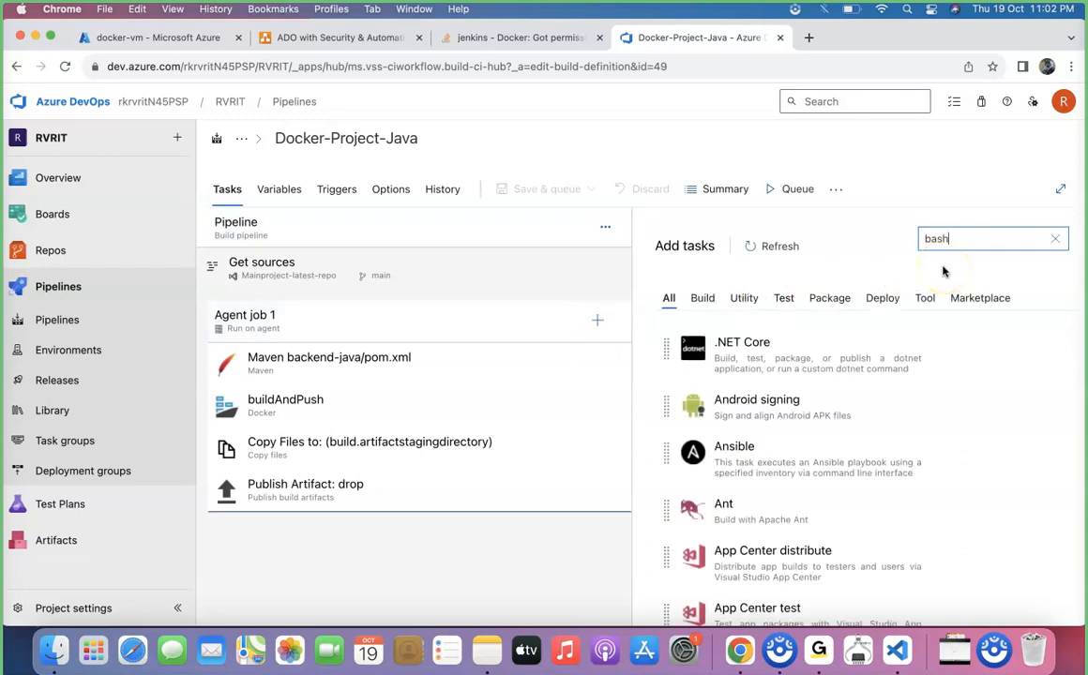
pyautogui.click(862, 313)
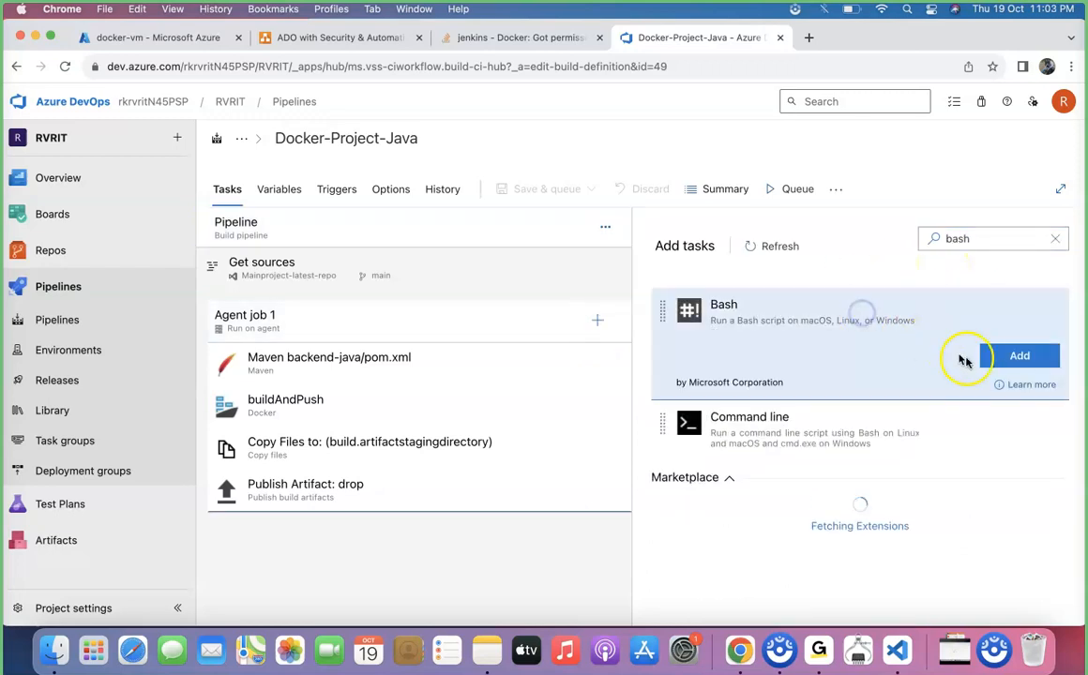
pyautogui.click(989, 357)
pyautogui.click(439, 534)
pyautogui.moveTo(438, 535); pyautogui.dragTo(442, 383)
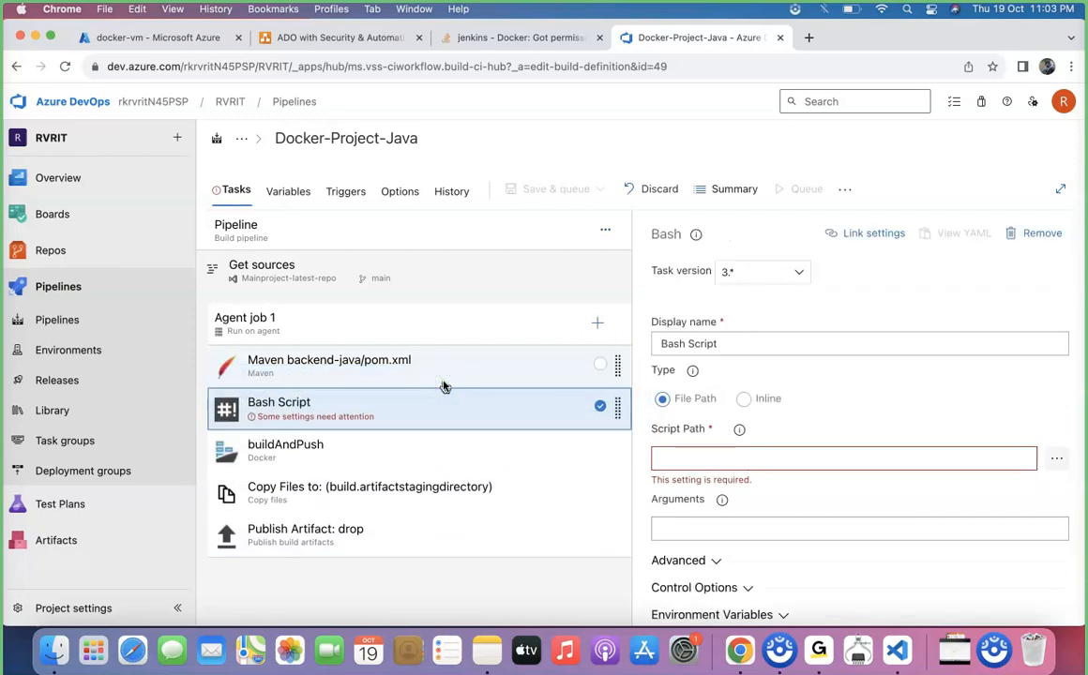
# Make the Bash task an inline script containing only sudo chmod 777 /var/run/docker.sock, removing the echo line.
pyautogui.click(746, 399)
pyautogui.click(721, 492)
pyautogui.press('super+v')
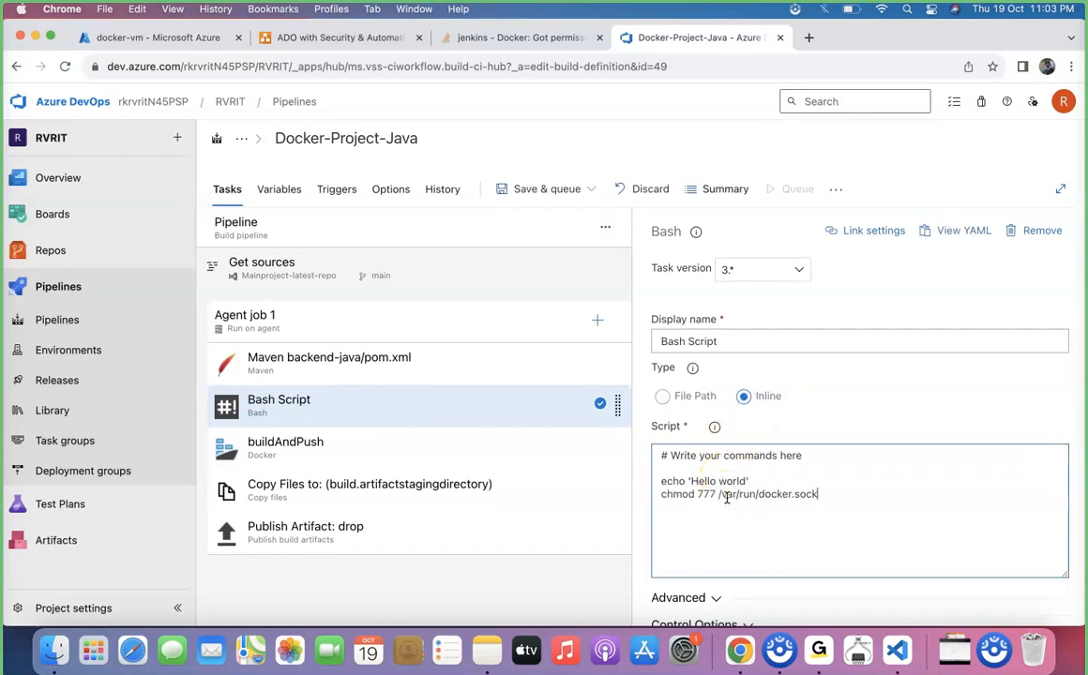
pyautogui.click(661, 494)
pyautogui.write('sudo')
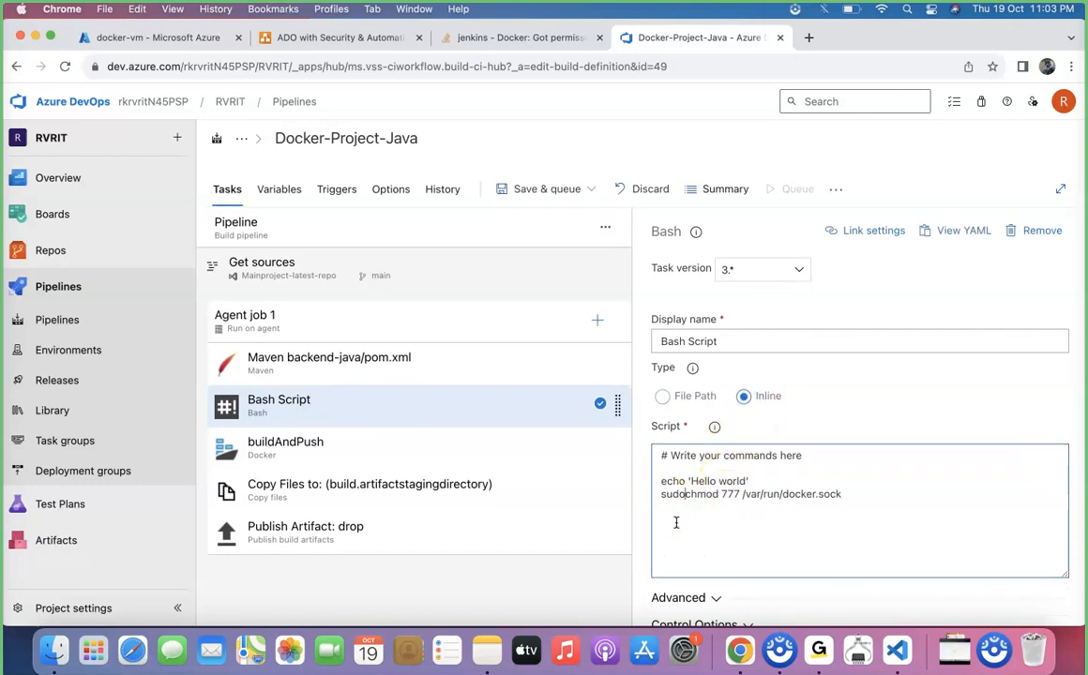
pyautogui.moveTo(750, 481); pyautogui.dragTo(654, 481)
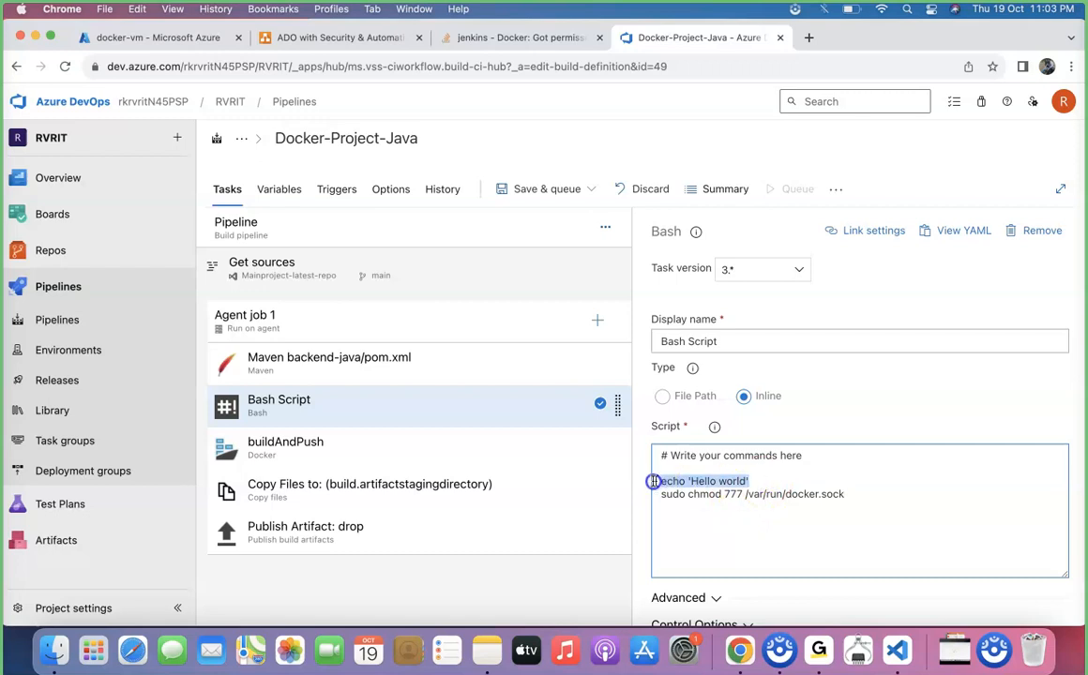
pyautogui.press('BackSpace')
pyautogui.press('BackSpace')
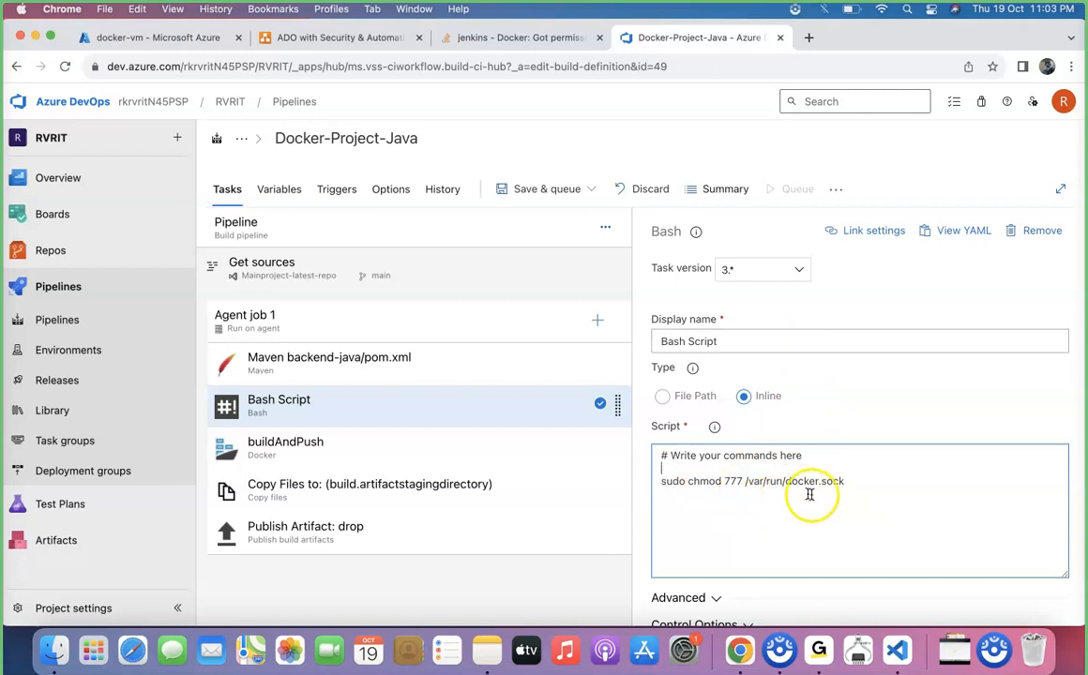
# Save the pipeline, run it on Docker-agent-pool from the main branch, and open the Agent job 1 logs.
pyautogui.click(563, 189)
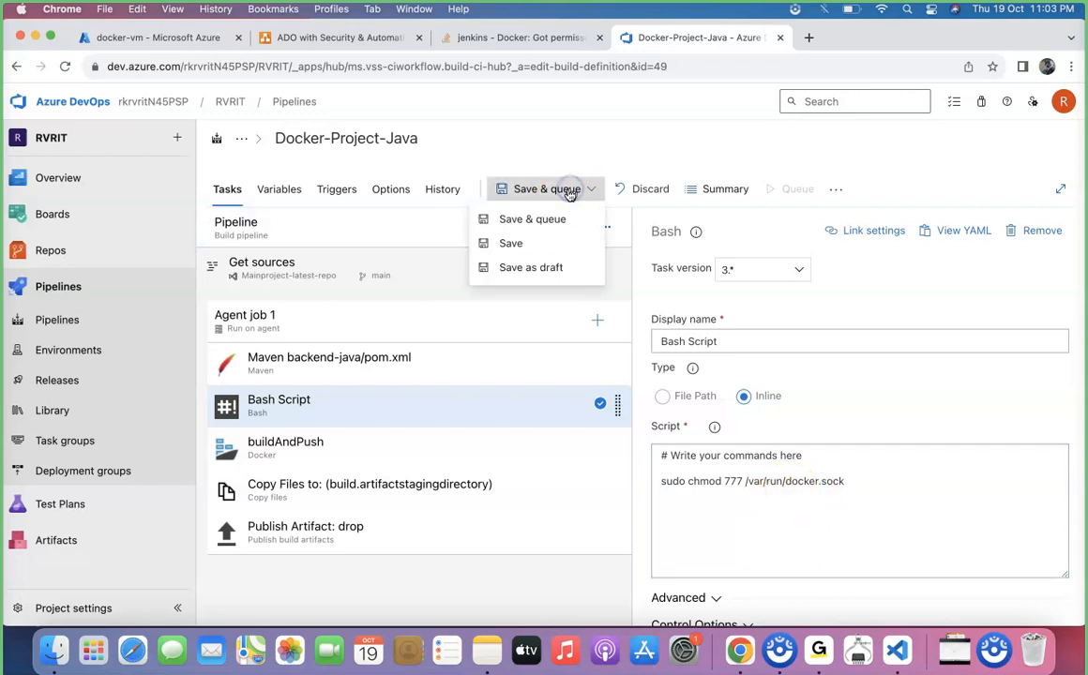
pyautogui.click(525, 244)
pyautogui.click(611, 414)
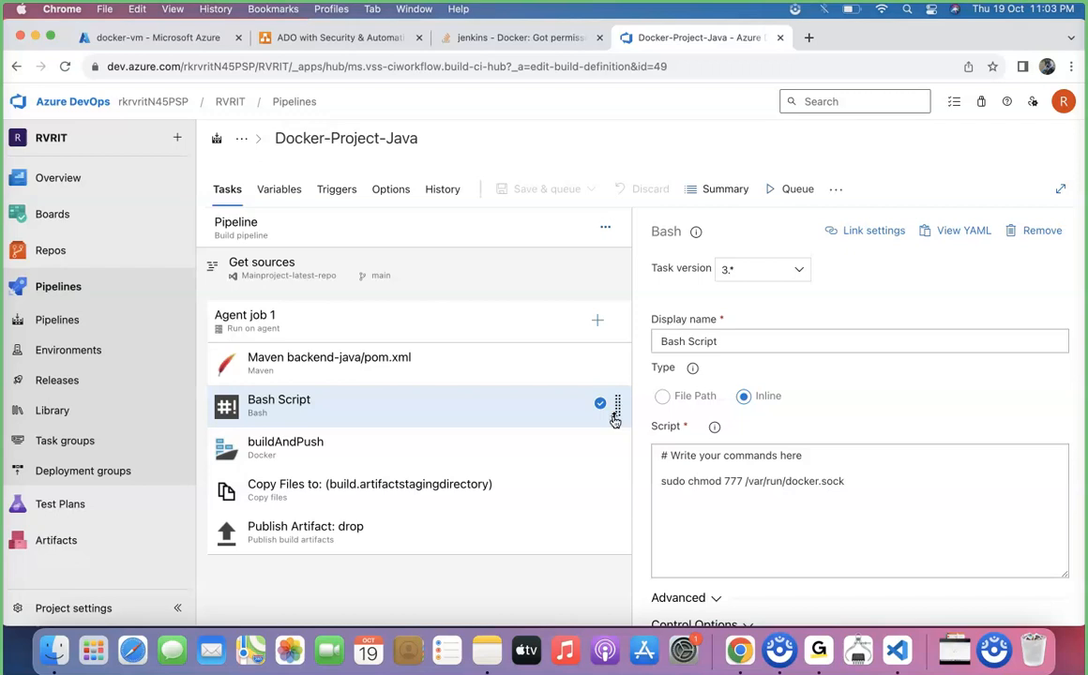
pyautogui.click(786, 191)
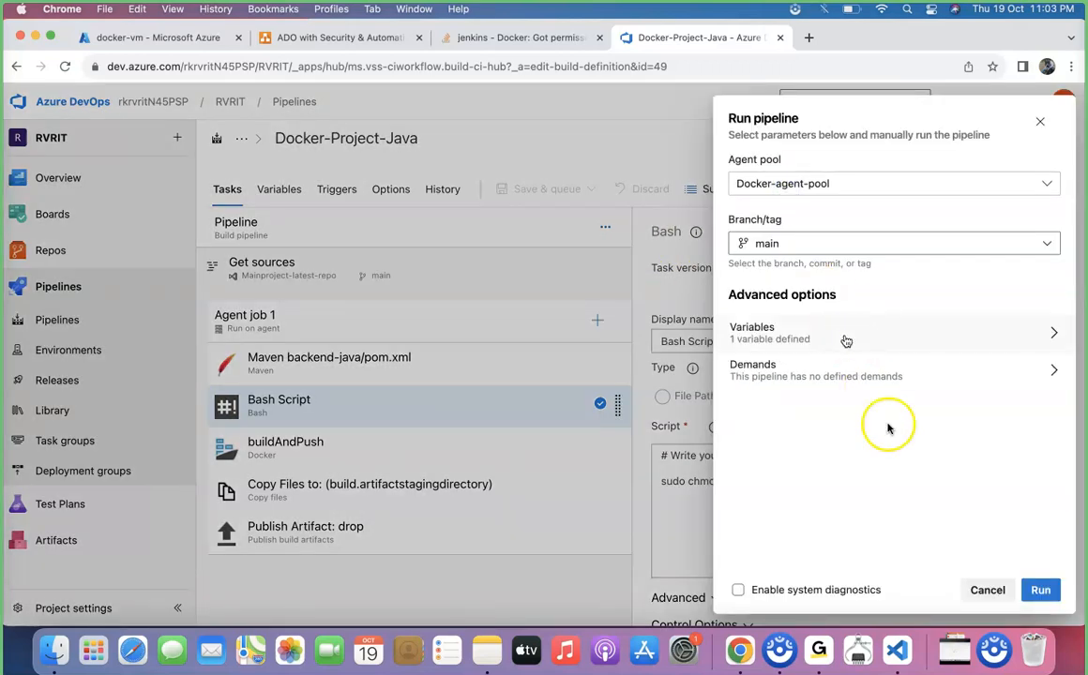
pyautogui.click(1042, 592)
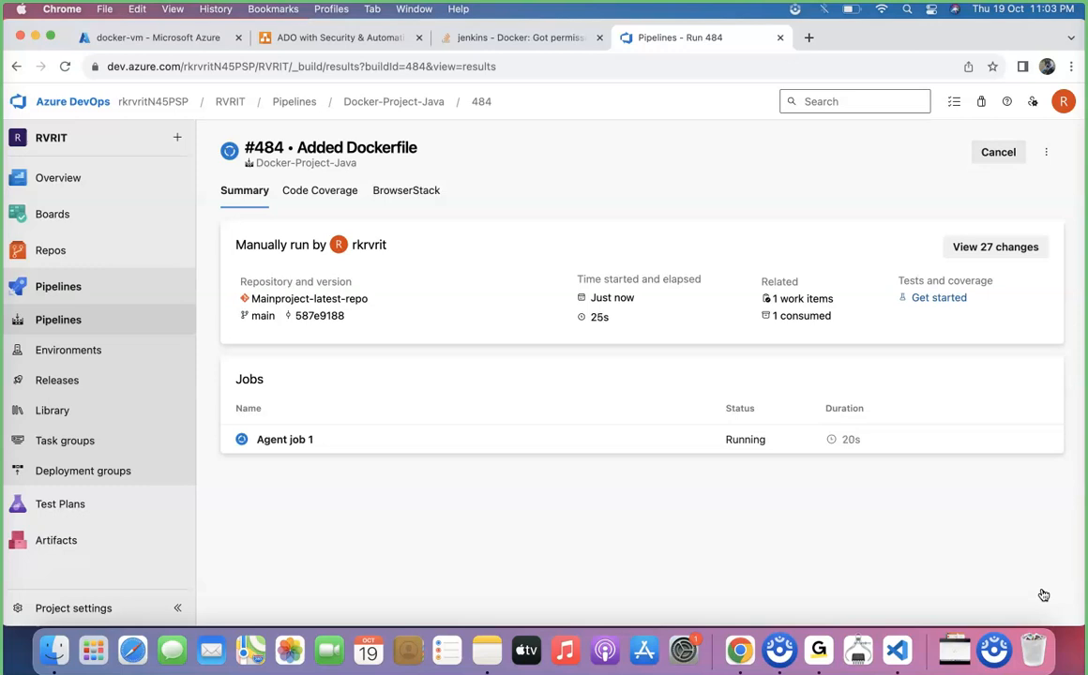
pyautogui.click(340, 429)
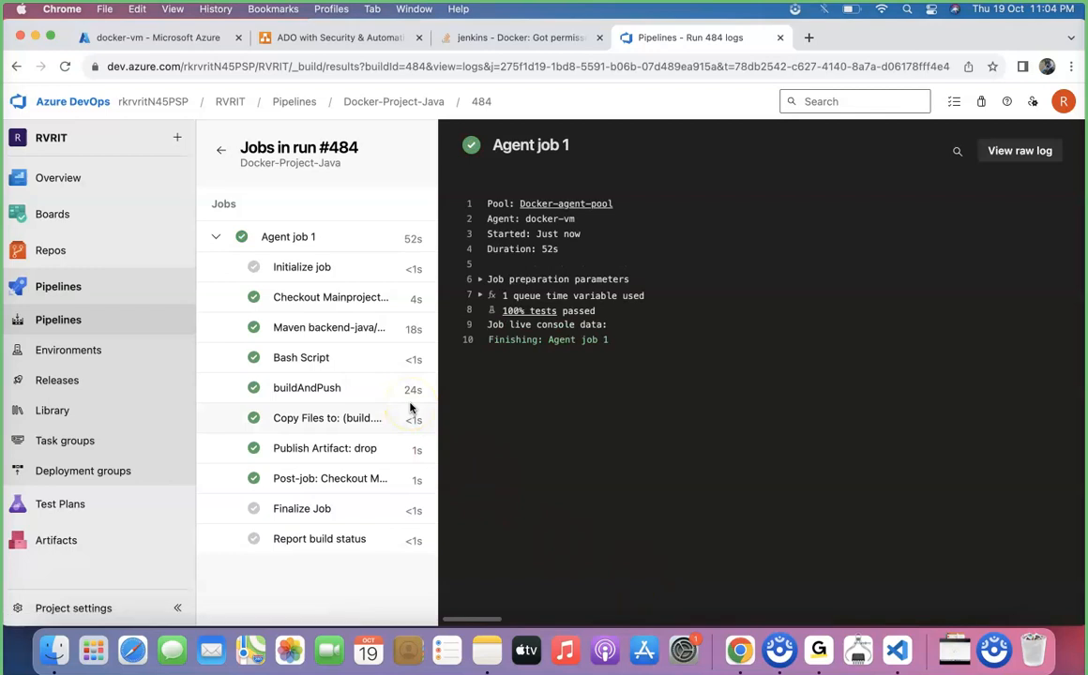
# Check the springboot/app repository's tags in the dockeracrsg container registry in the Azure portal.
pyautogui.click(196, 40)
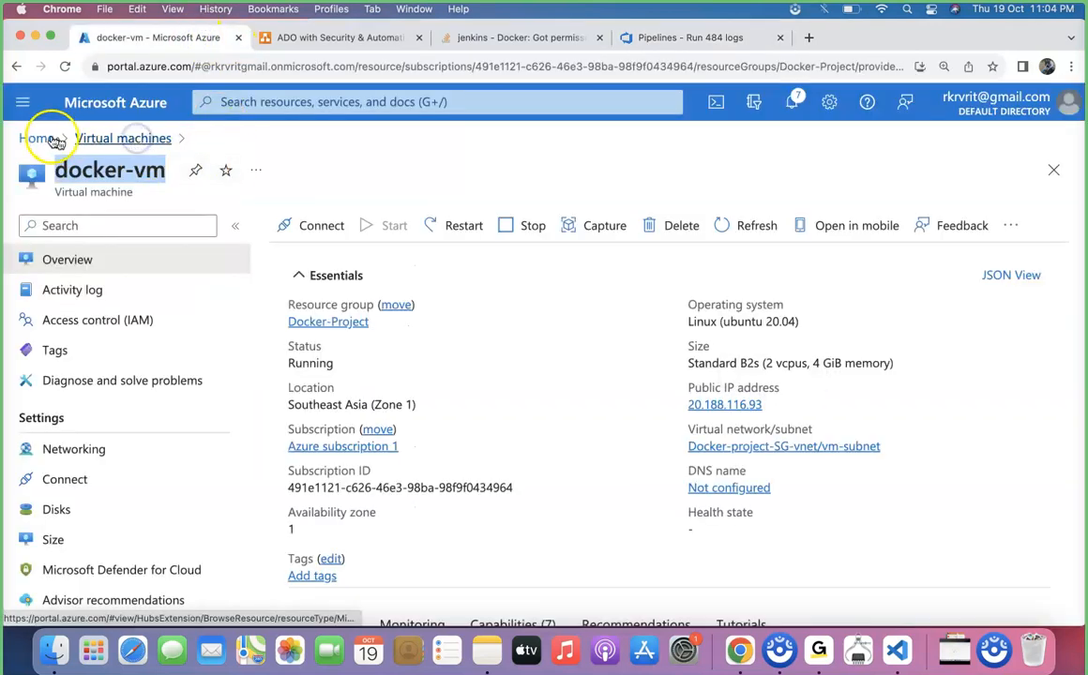
pyautogui.click(38, 138)
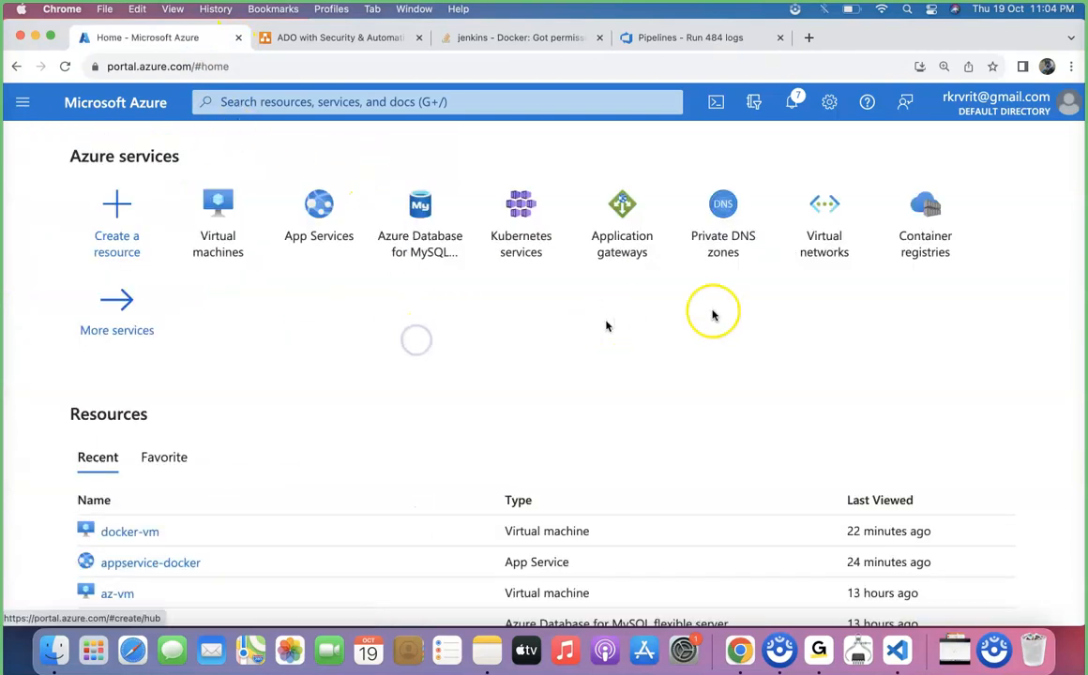
pyautogui.click(924, 230)
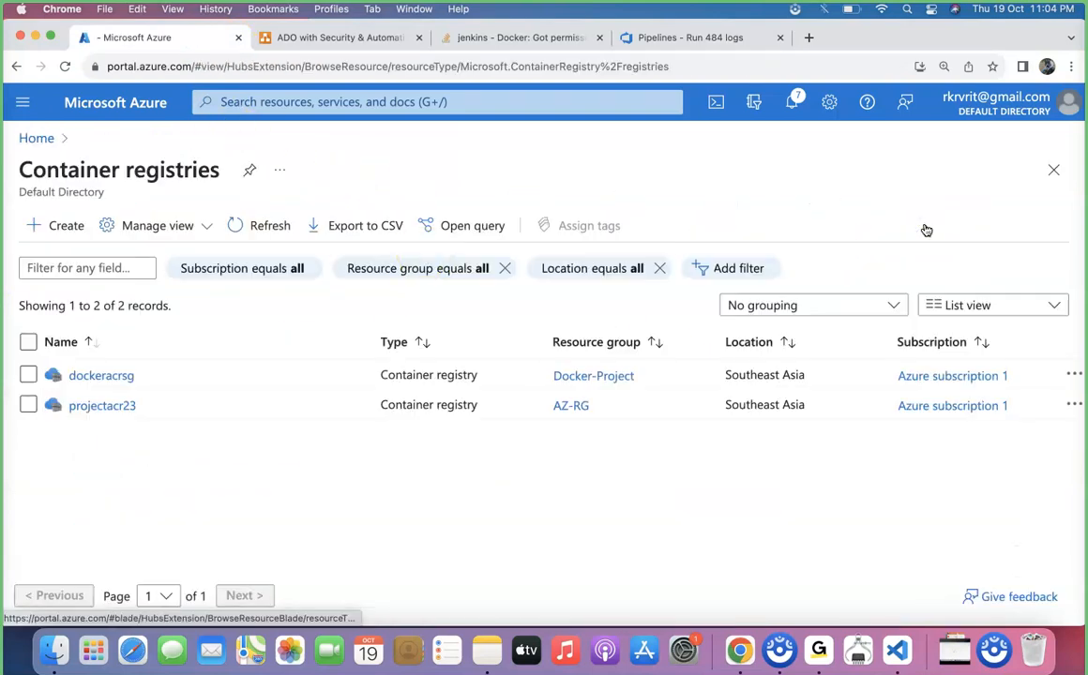
pyautogui.click(117, 377)
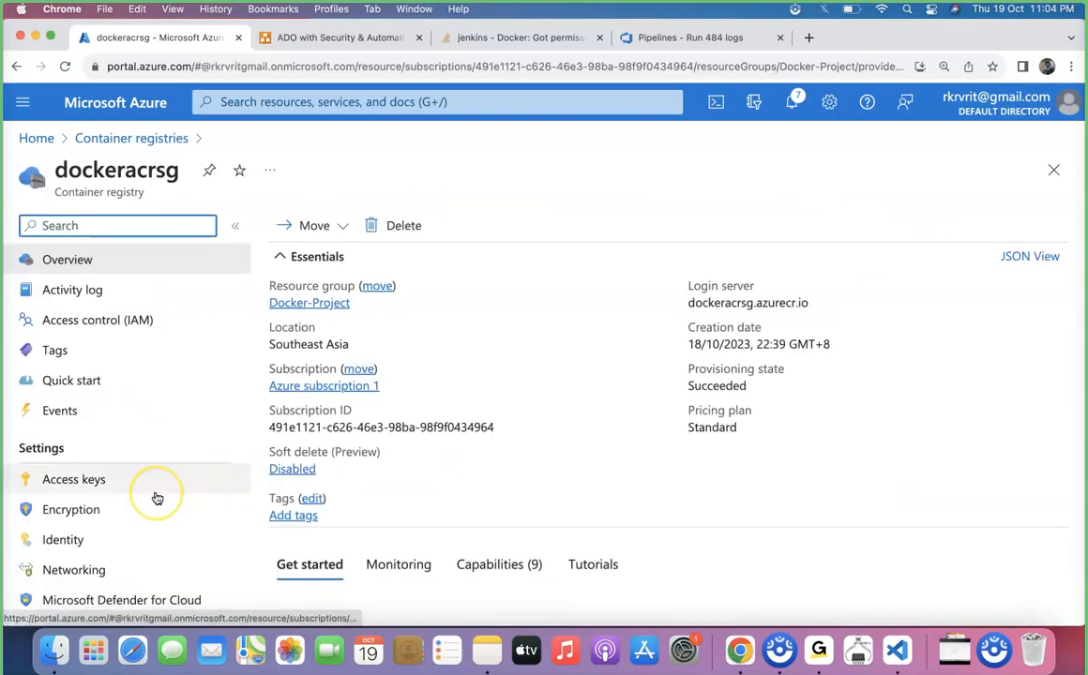
pyautogui.scroll(-5, 158, 498)
pyautogui.click(126, 485)
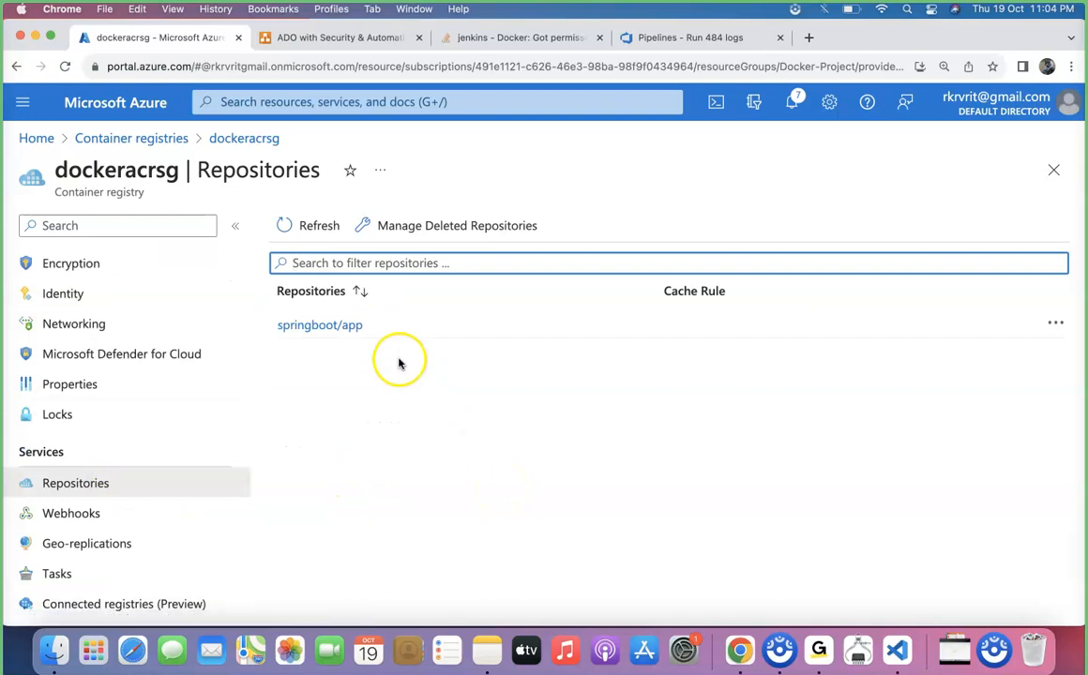
pyautogui.click(345, 329)
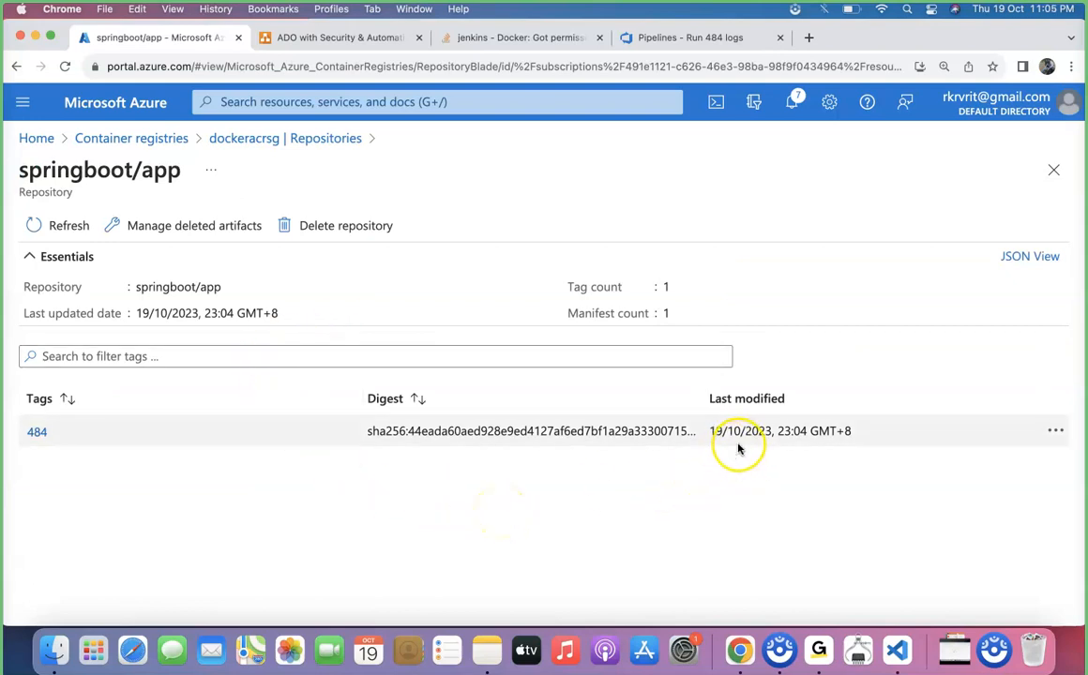
pyautogui.click(323, 138)
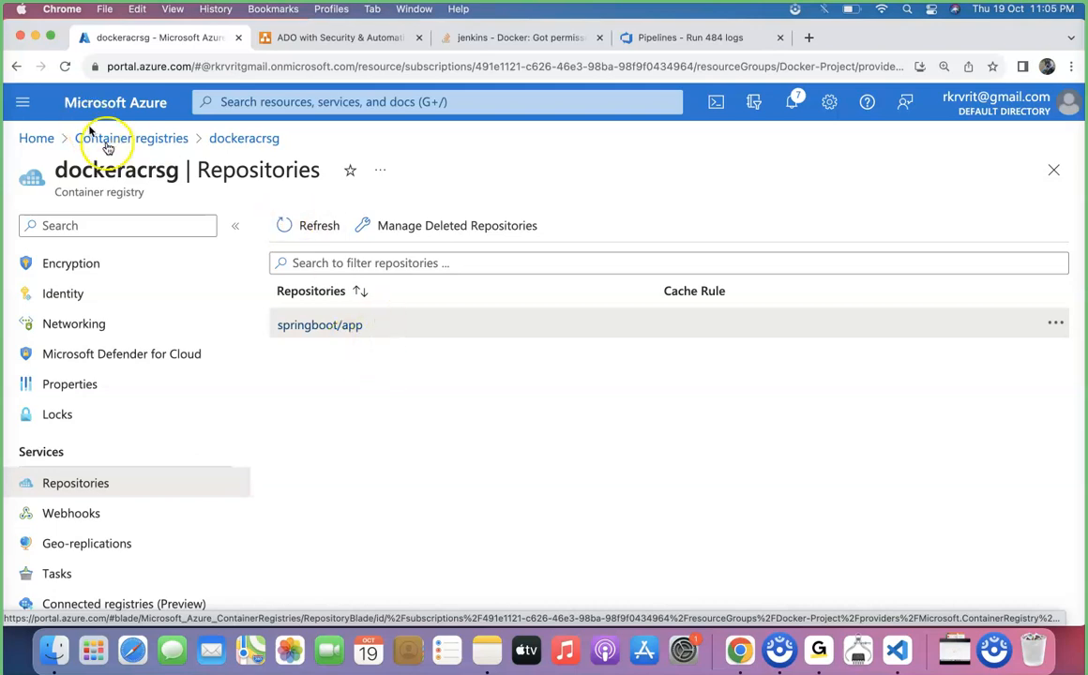
# Create a new release pipeline from an empty job and save it in the root folder.
pyautogui.click(659, 42)
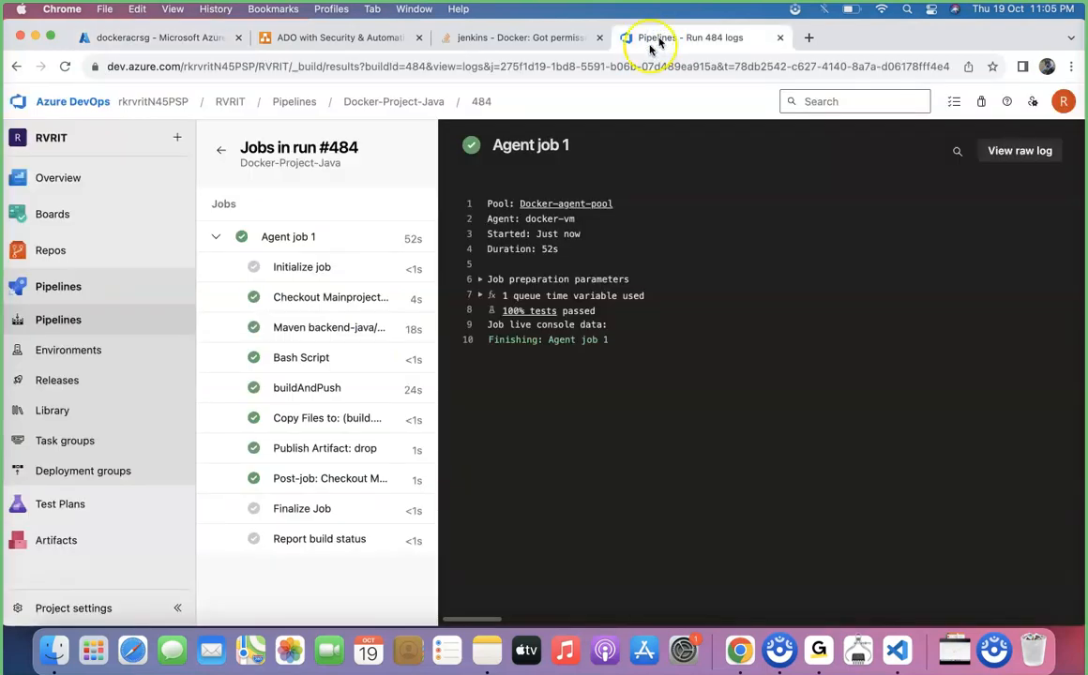
pyautogui.click(80, 385)
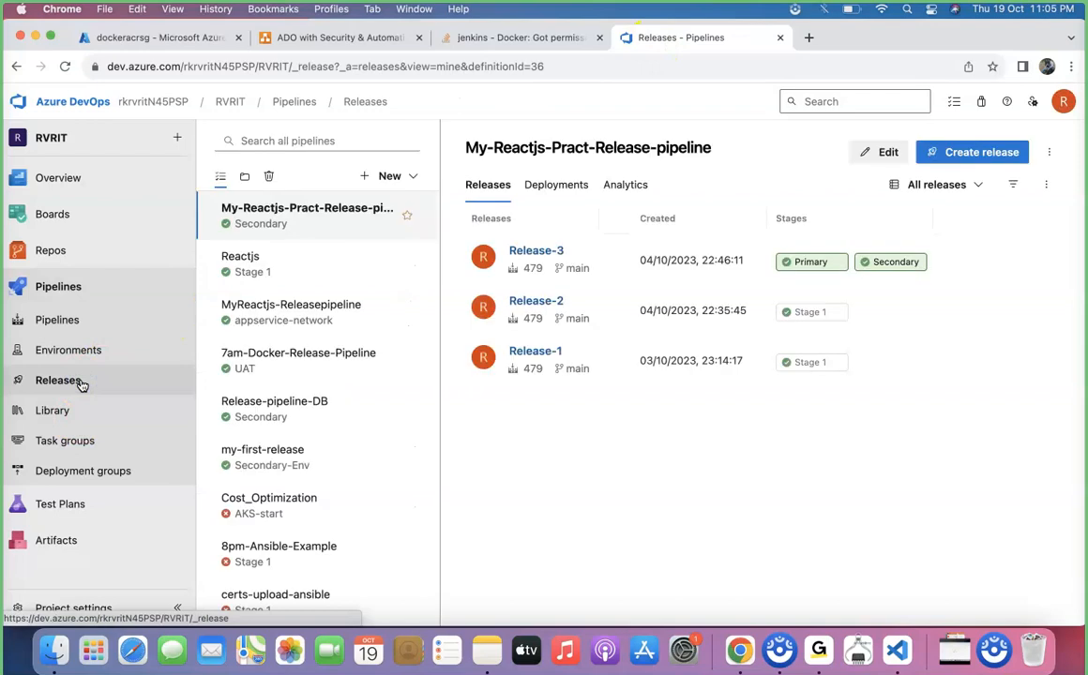
pyautogui.click(985, 154)
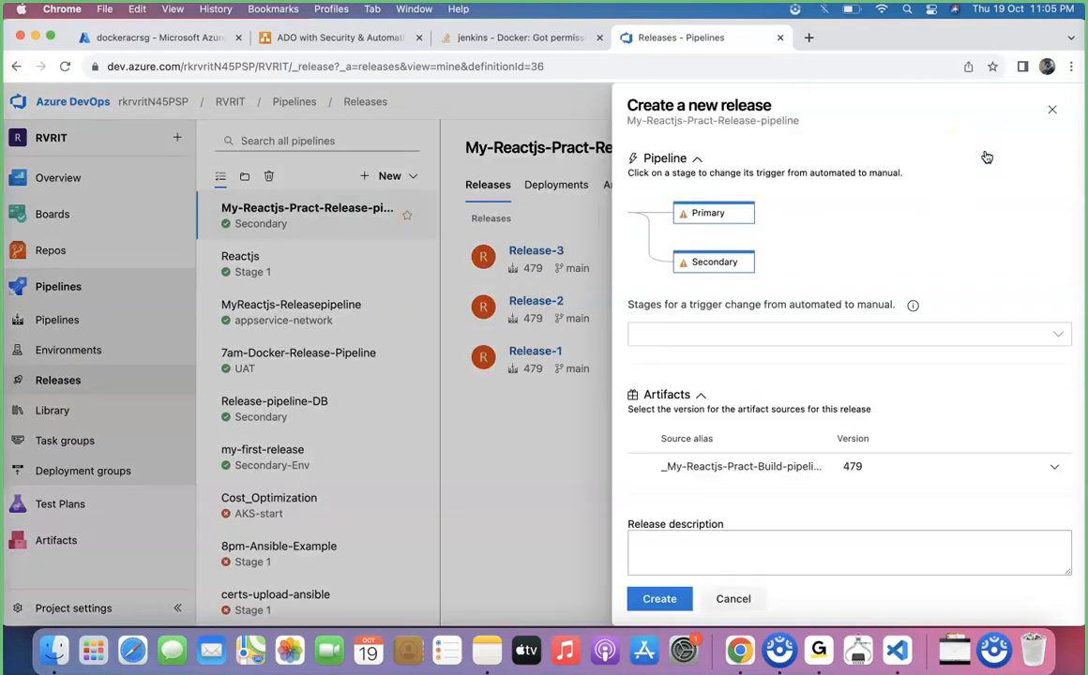
pyautogui.click(1053, 110)
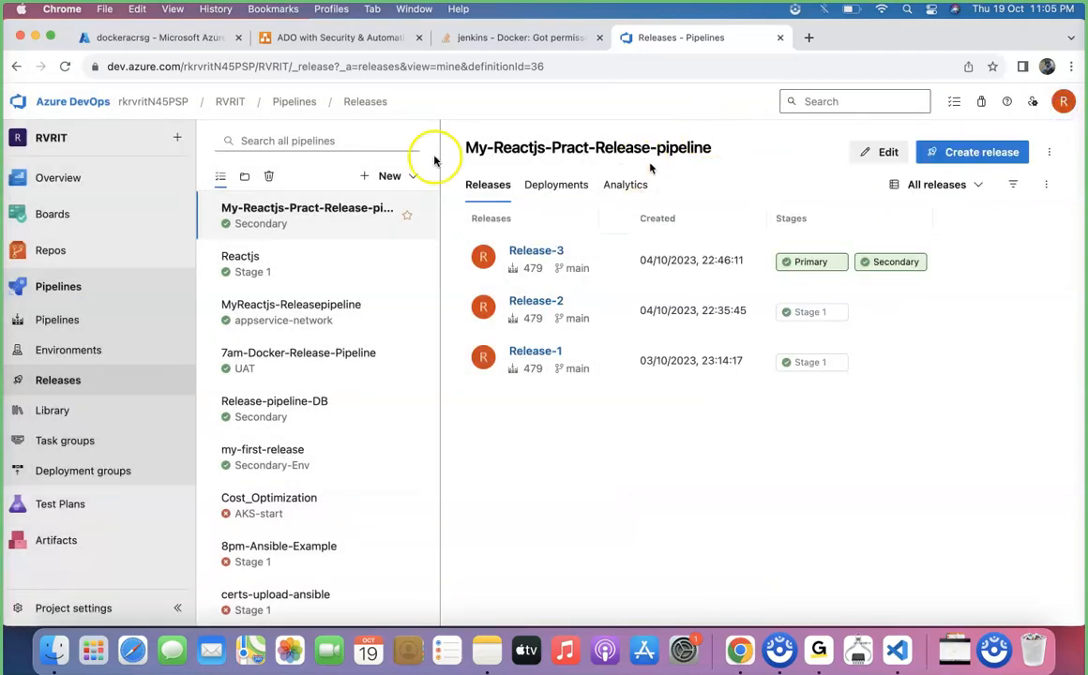
pyautogui.click(400, 178)
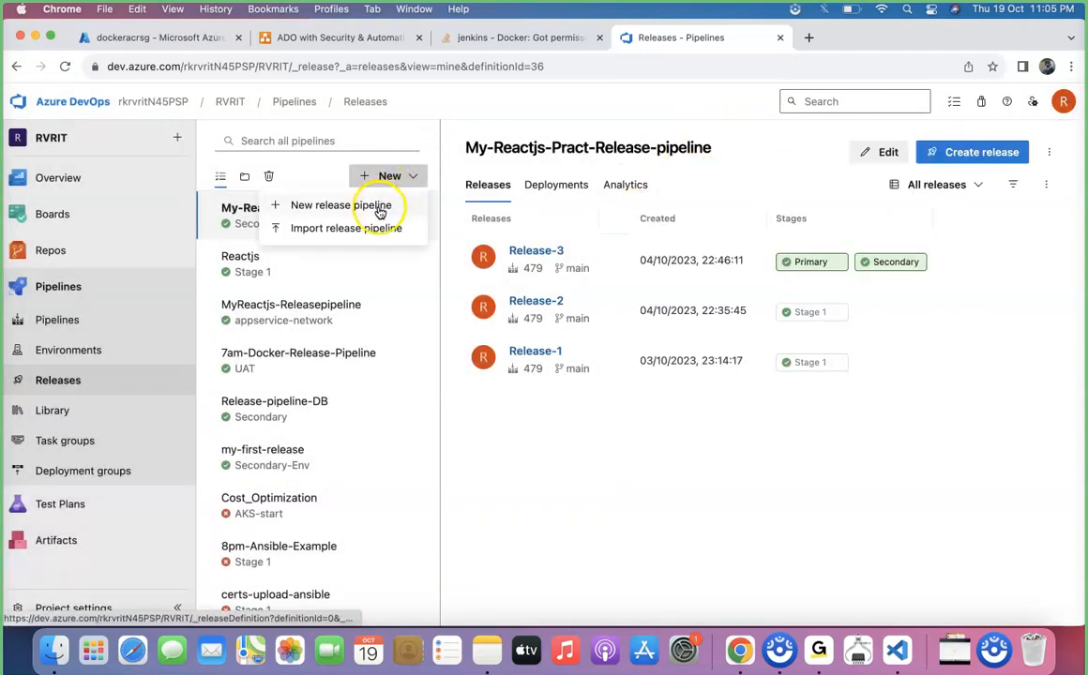
pyautogui.click(379, 209)
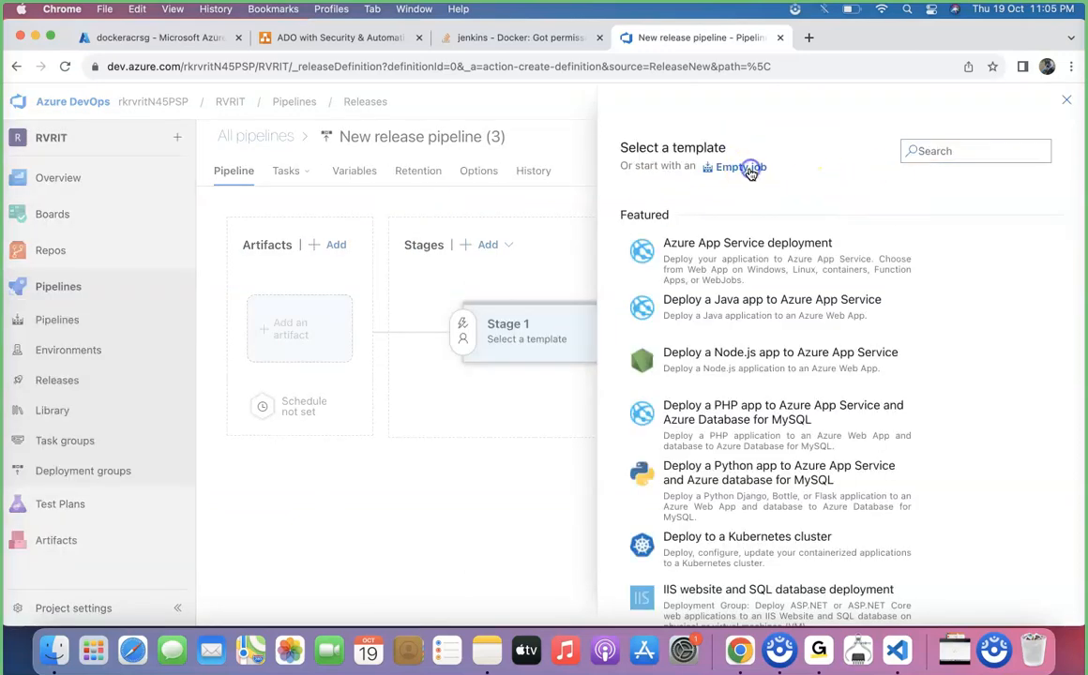
pyautogui.click(741, 168)
pyautogui.click(816, 148)
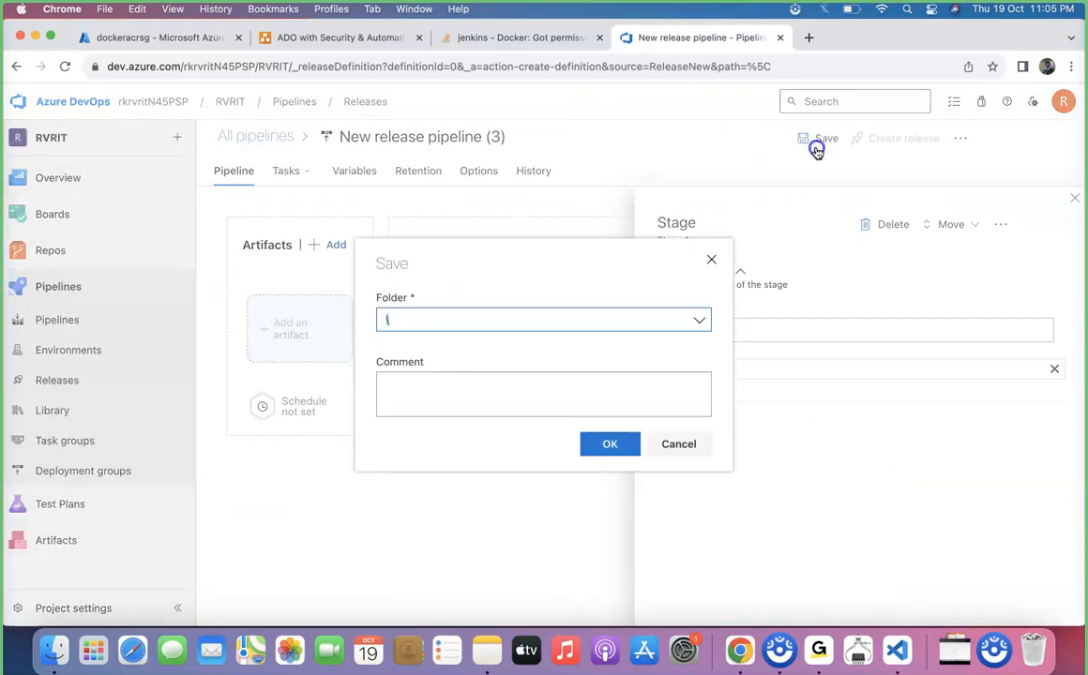
pyautogui.click(603, 445)
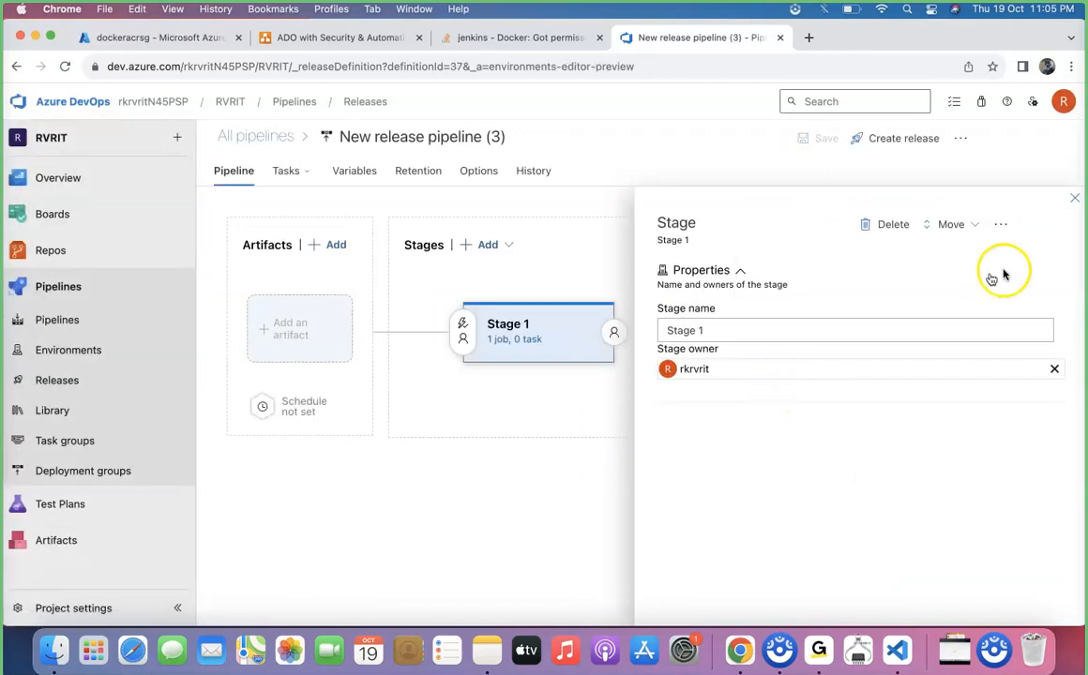
pyautogui.click(1073, 204)
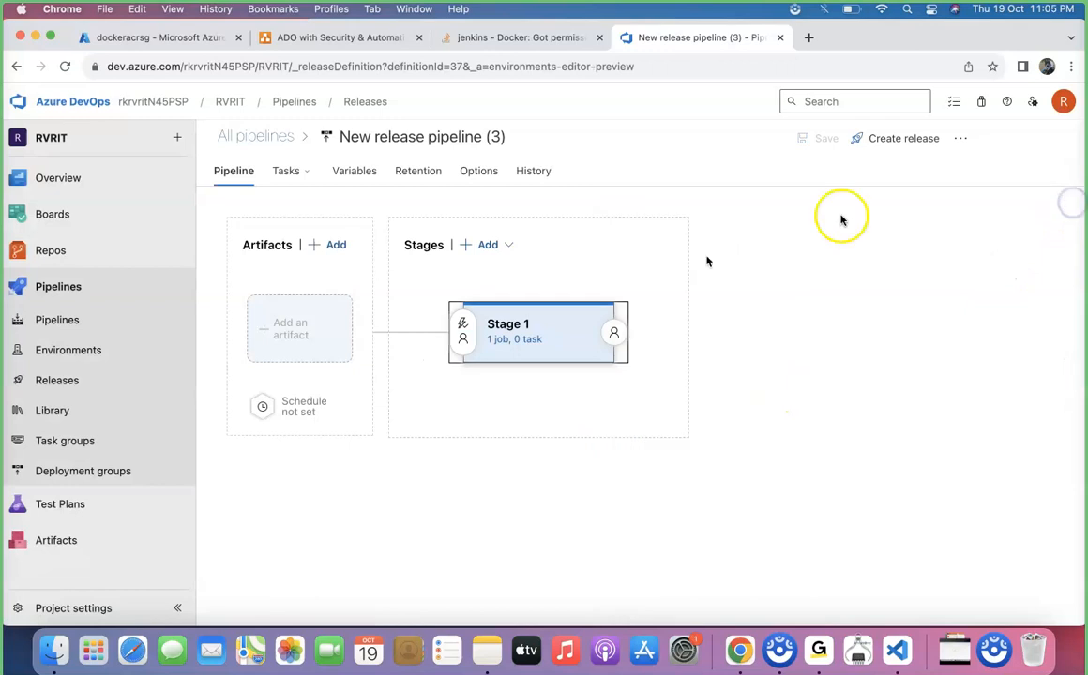
# Start adding a build artifact from project RVRIT, filtering the source build pipelines for docker.
pyautogui.click(317, 330)
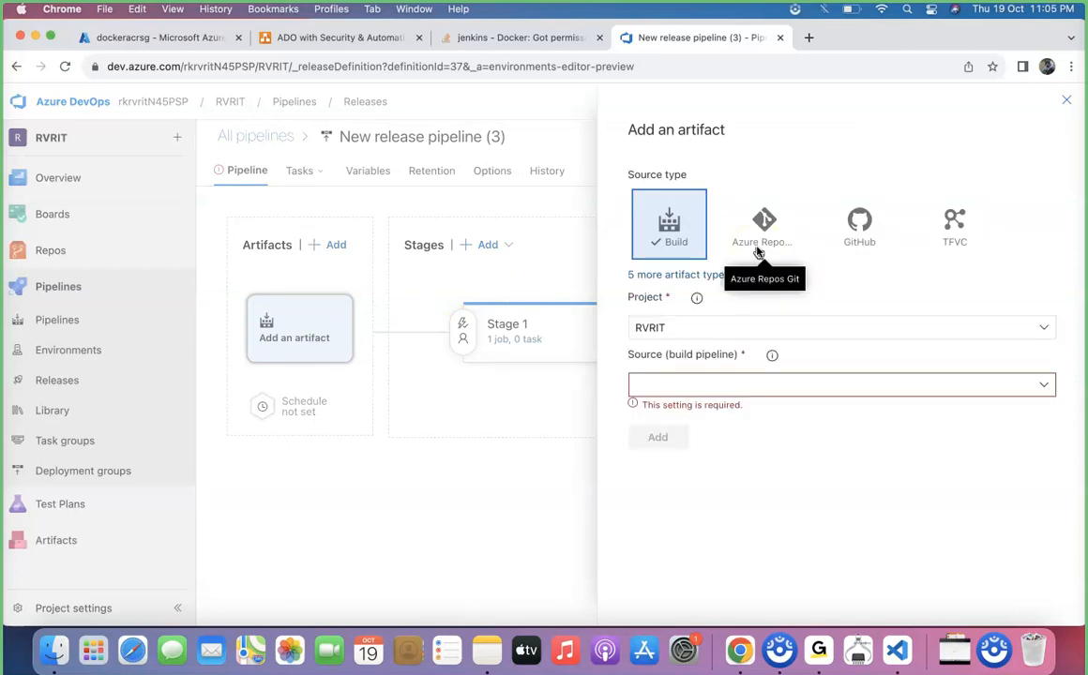
pyautogui.click(1047, 387)
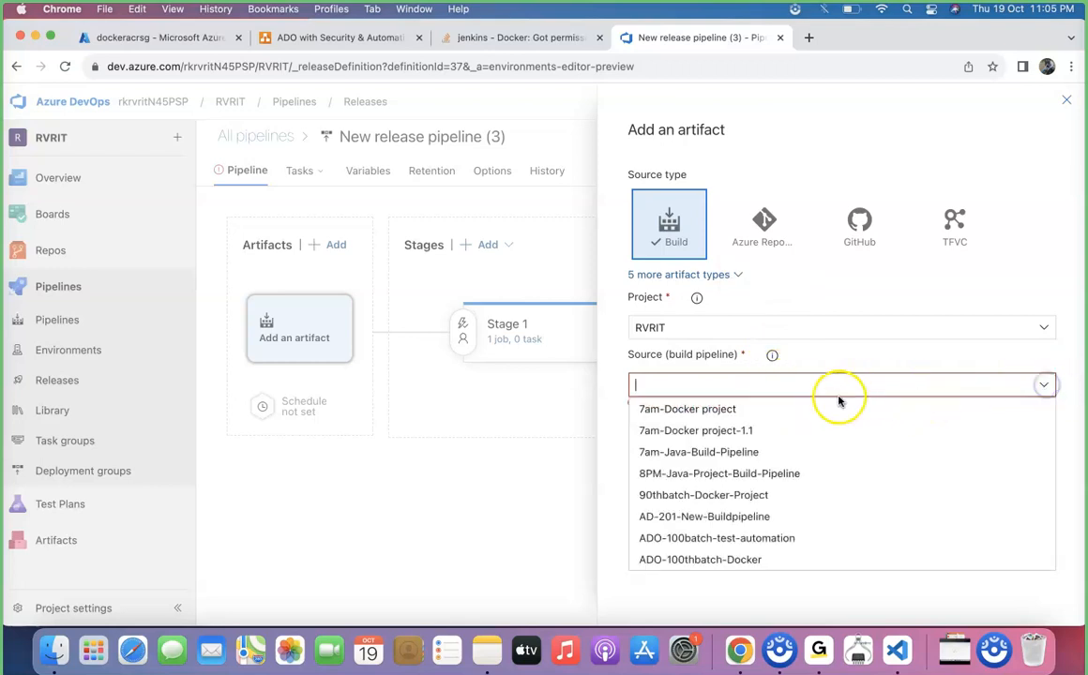
pyautogui.write('docker')
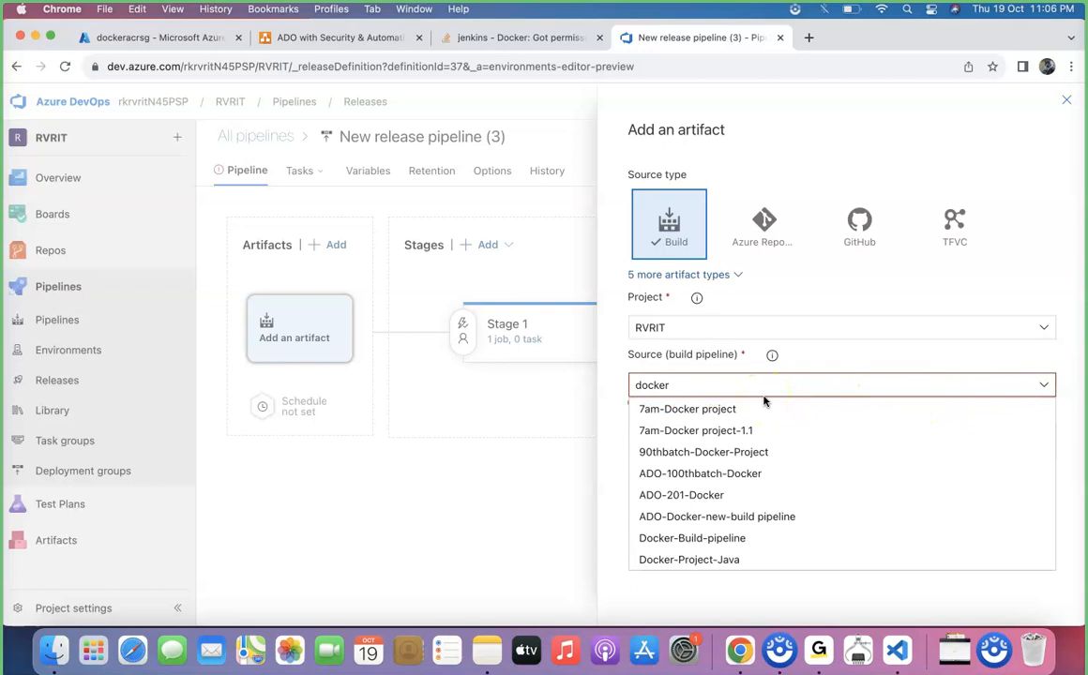
pyautogui.scroll(-1, 737, 538)
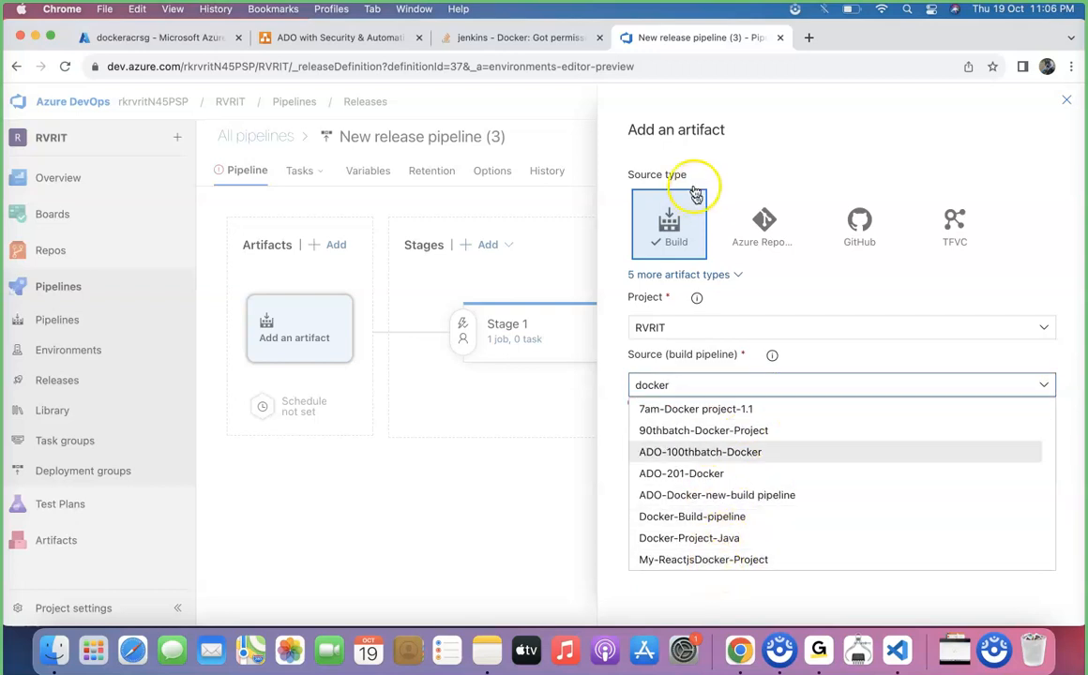
# Duplicate the browser tab and open the Pipelines list in the copy.
pyautogui.rightClick(647, 38)
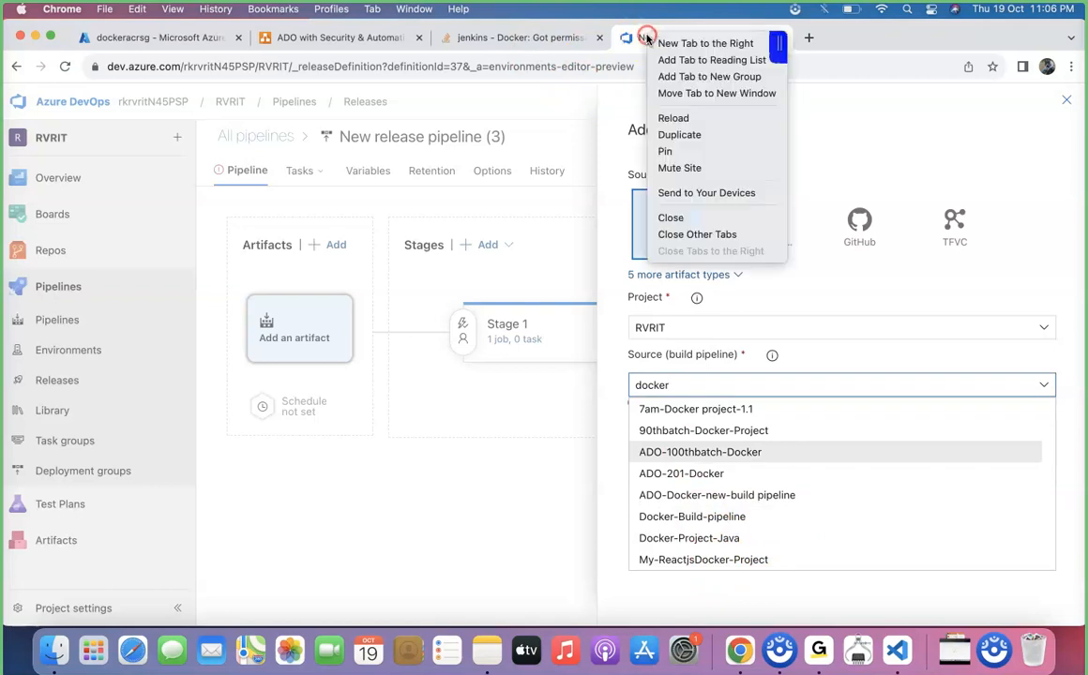
pyautogui.click(677, 139)
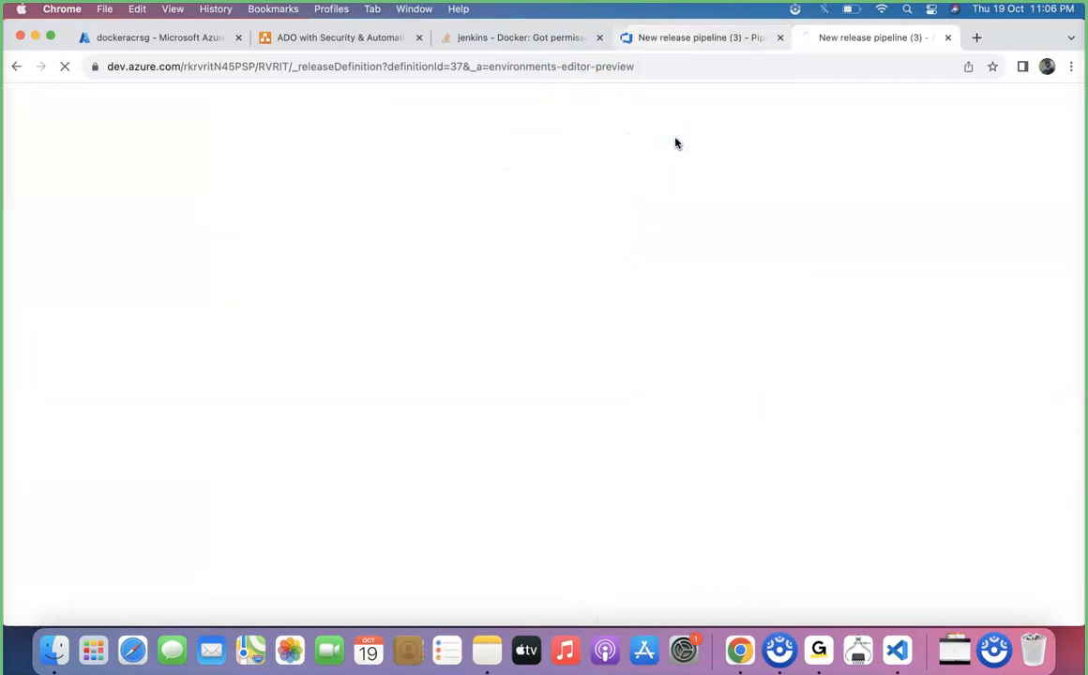
pyautogui.click(91, 324)
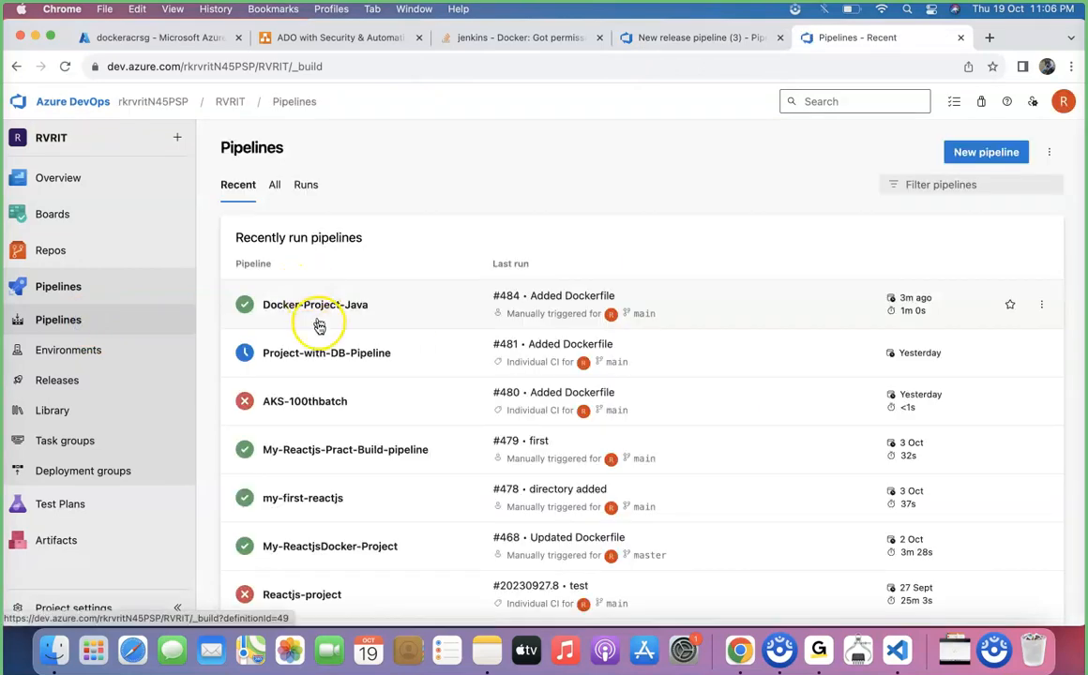
# Add the Docker-Project-Java build pipeline as the release pipeline's artifact.
pyautogui.click(697, 38)
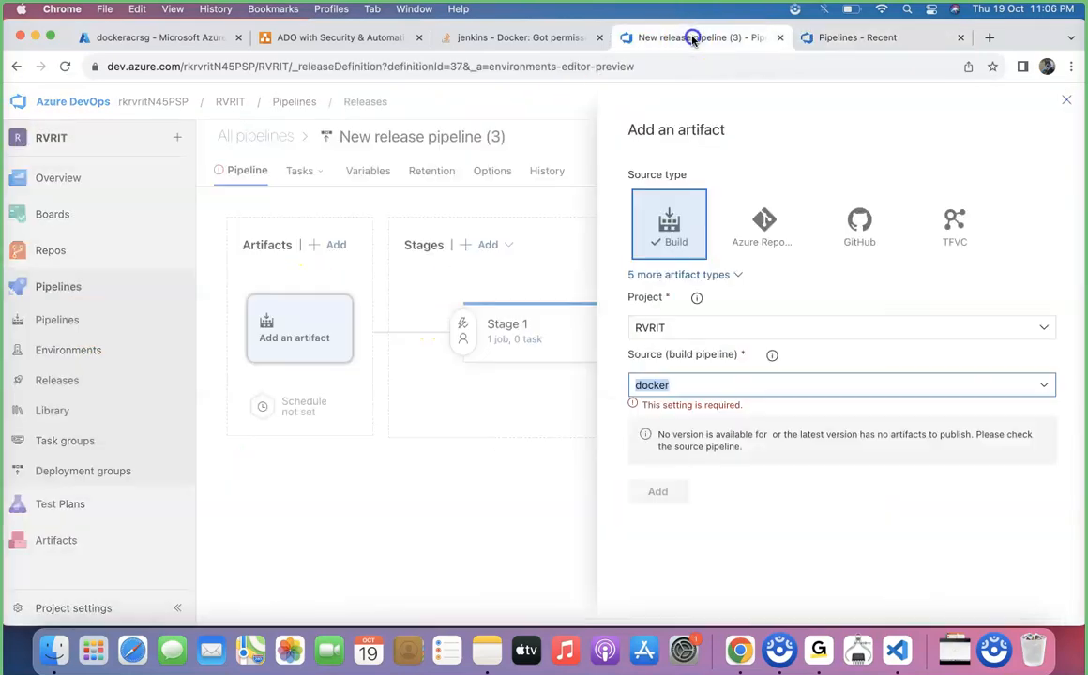
pyautogui.click(1039, 385)
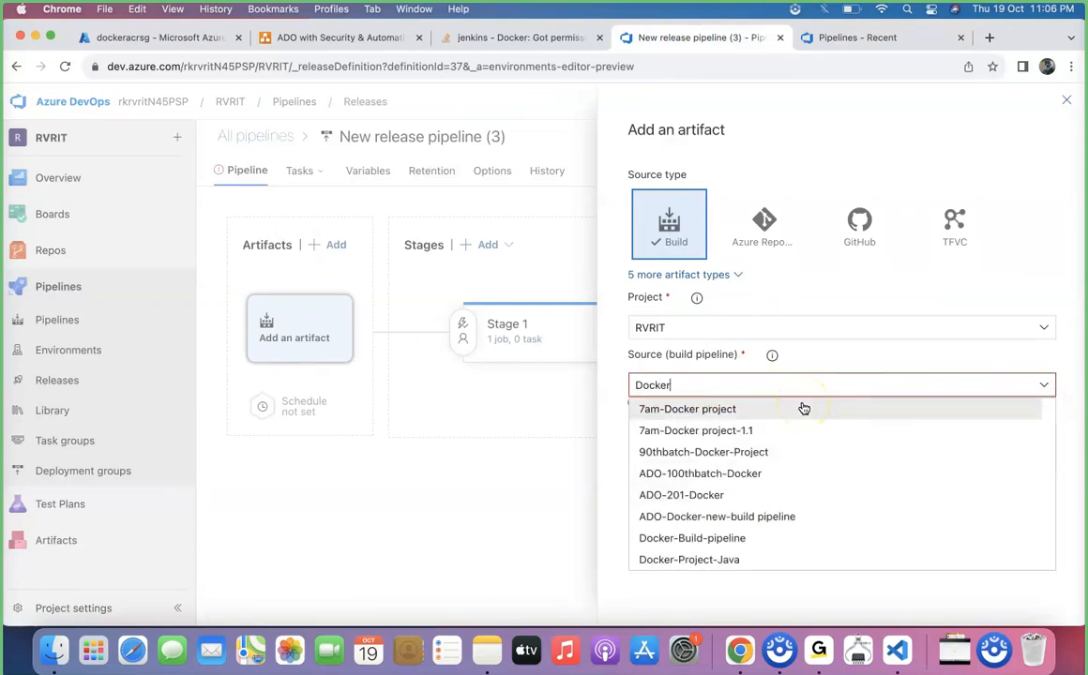
pyautogui.write('Docker')
pyautogui.click(751, 563)
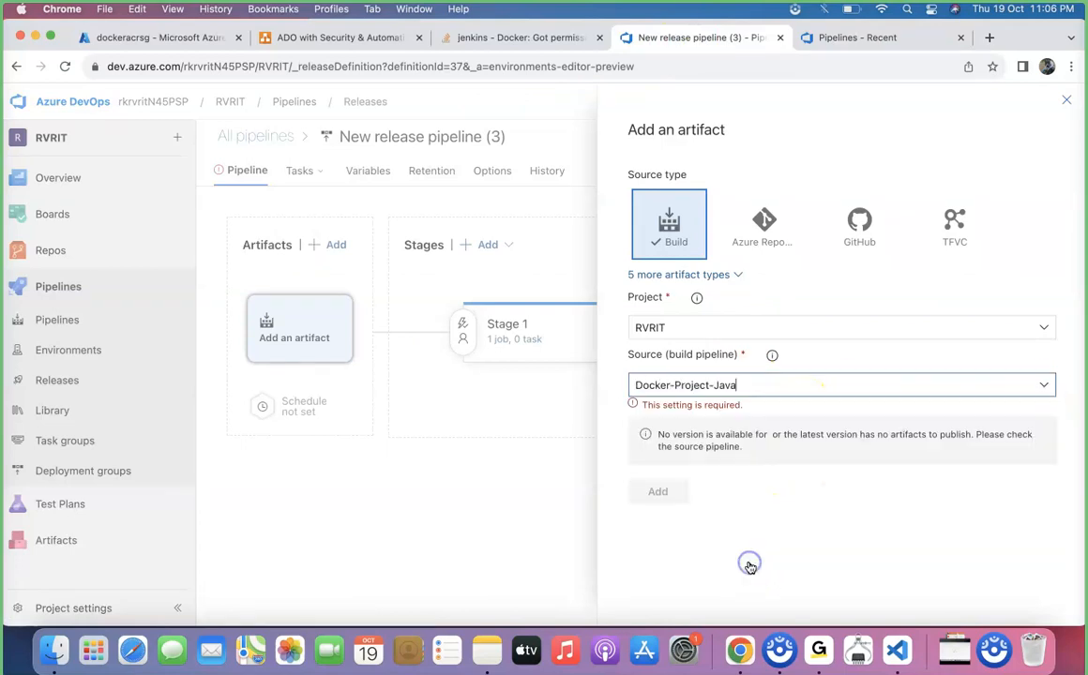
pyautogui.click(656, 590)
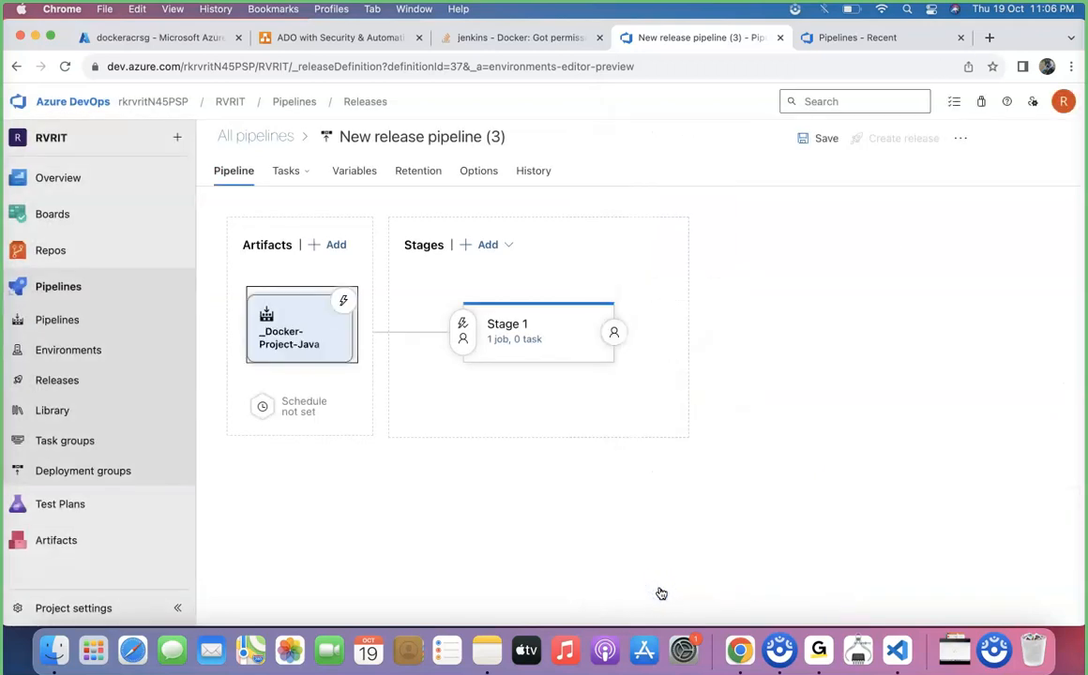
# Rename the release pipeline as Docker-Release-Pipeline and save it without a comment.
pyautogui.click(485, 137)
pyautogui.write('Dp')
pyautogui.press('BackSpace')
pyautogui.press('BackSpace')
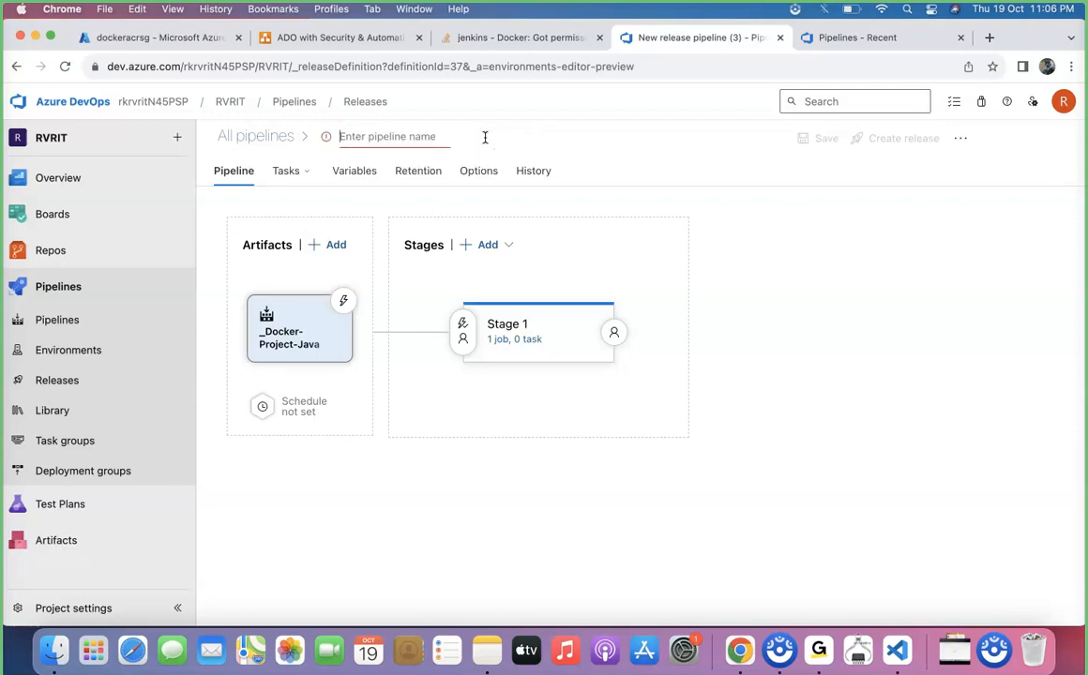
pyautogui.write('Docker-Rele')
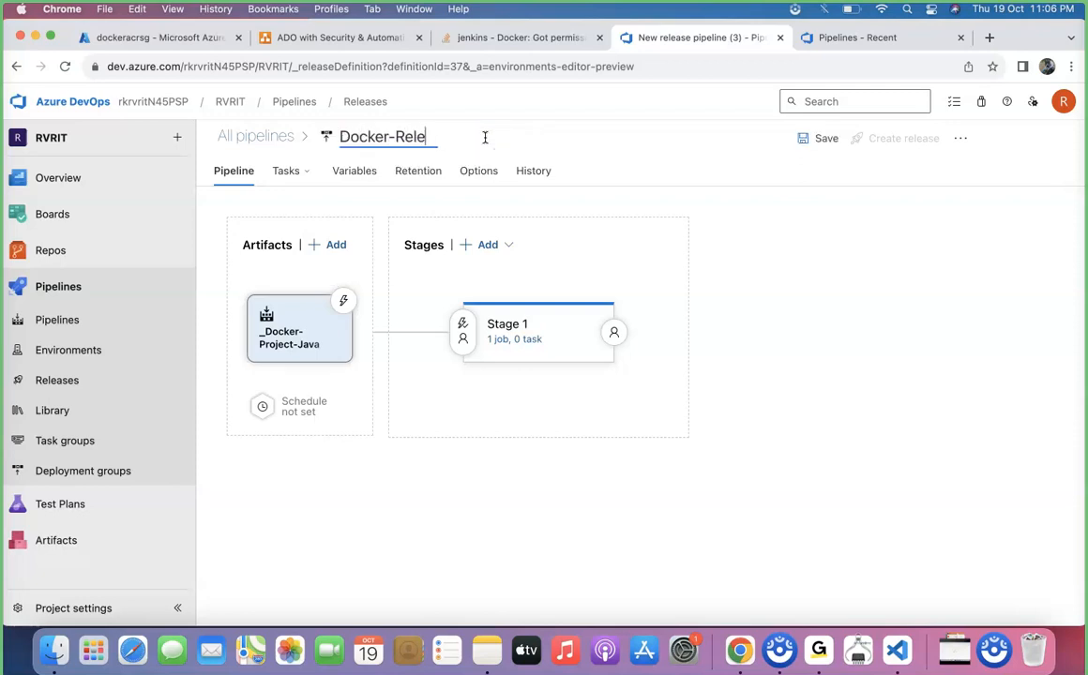
pyautogui.write('ase-Pipeline')
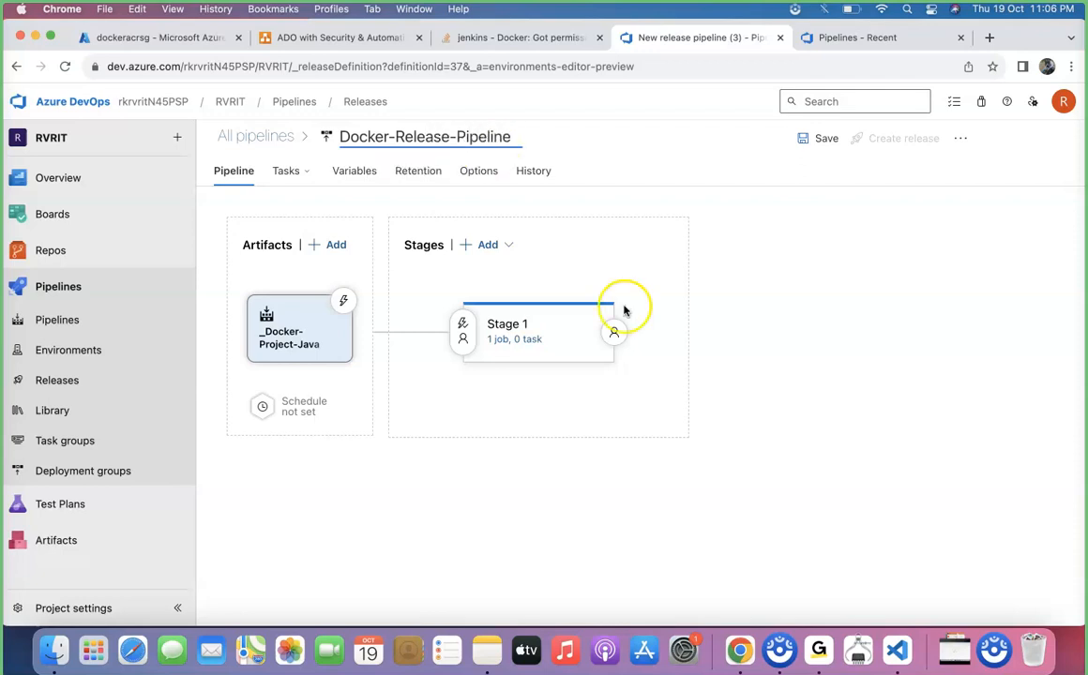
pyautogui.click(821, 138)
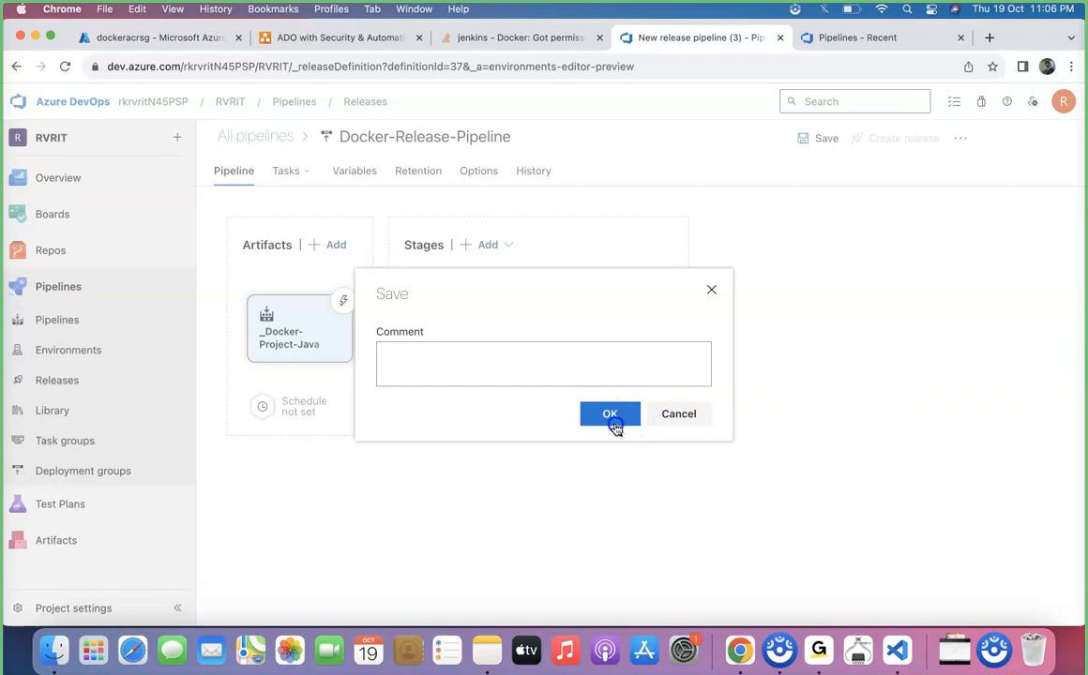
pyautogui.click(614, 417)
# Open Stage 1's agent job and set its agent pool to Docker-agent-pool.
pyautogui.moveTo(528, 324)
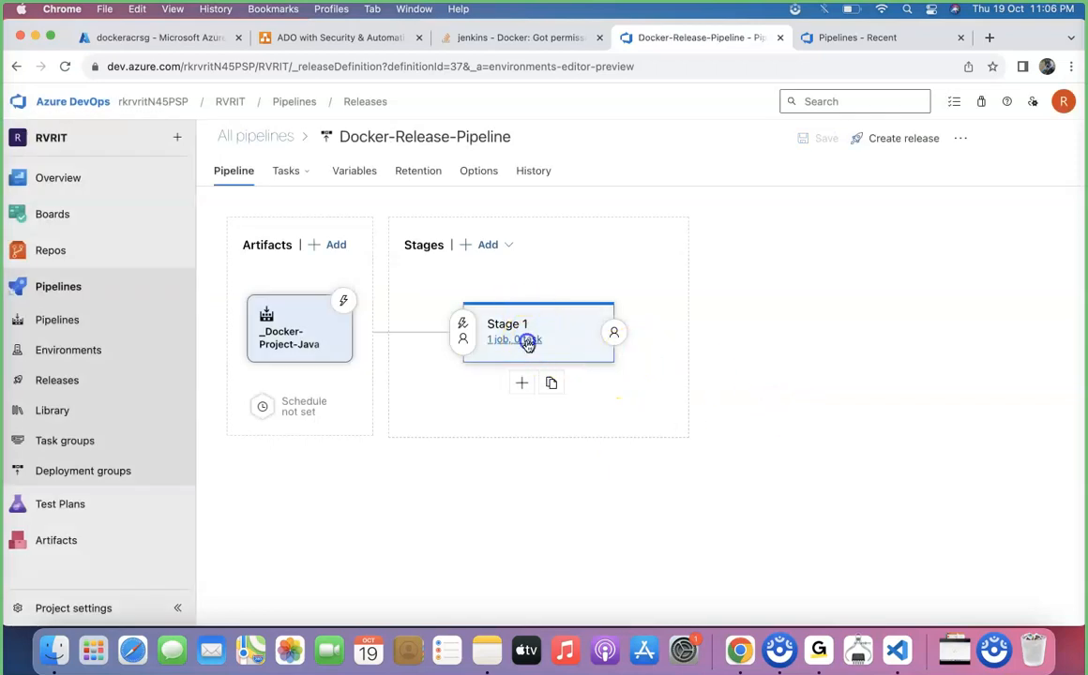
pyautogui.click(529, 341)
pyautogui.click(422, 258)
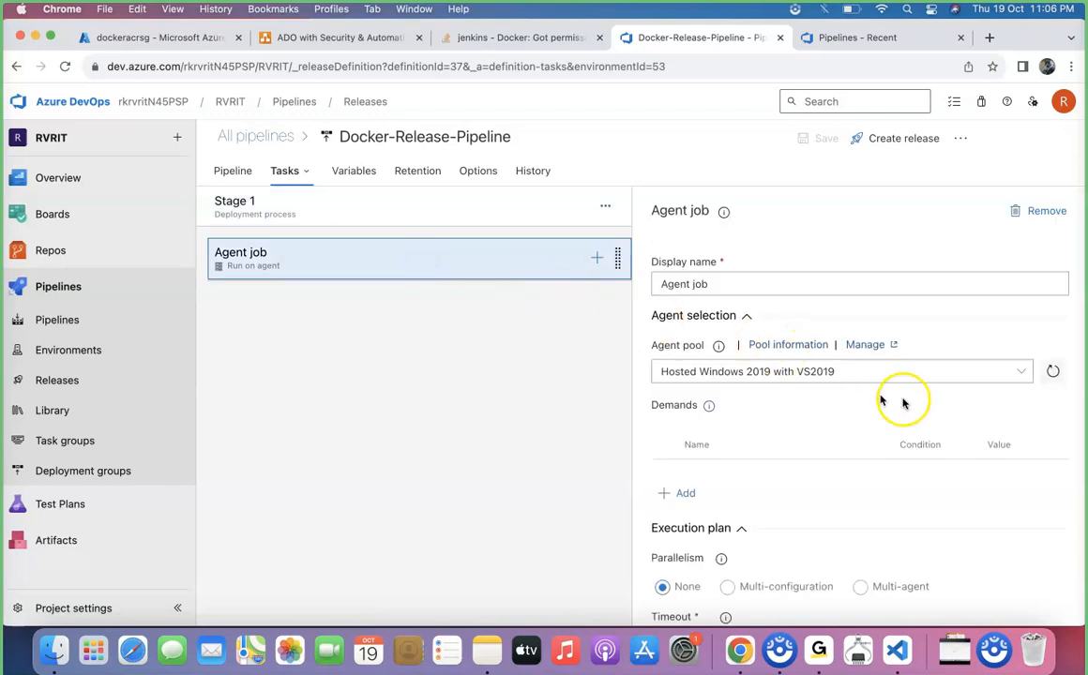
pyautogui.click(1021, 371)
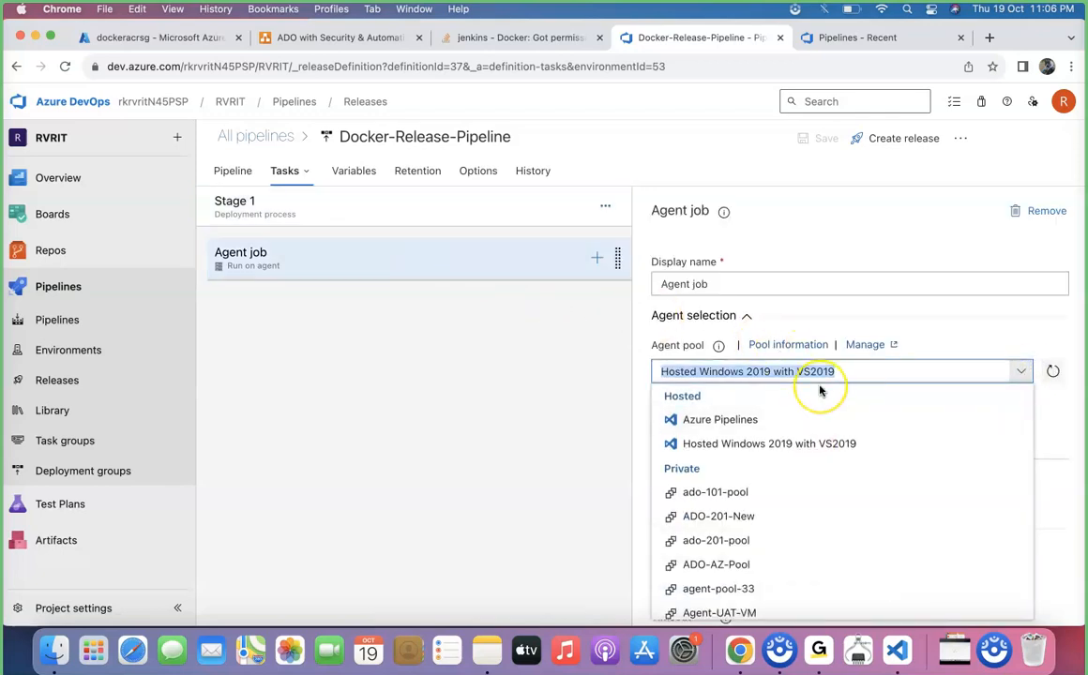
pyautogui.write('Docker-agent-pool')
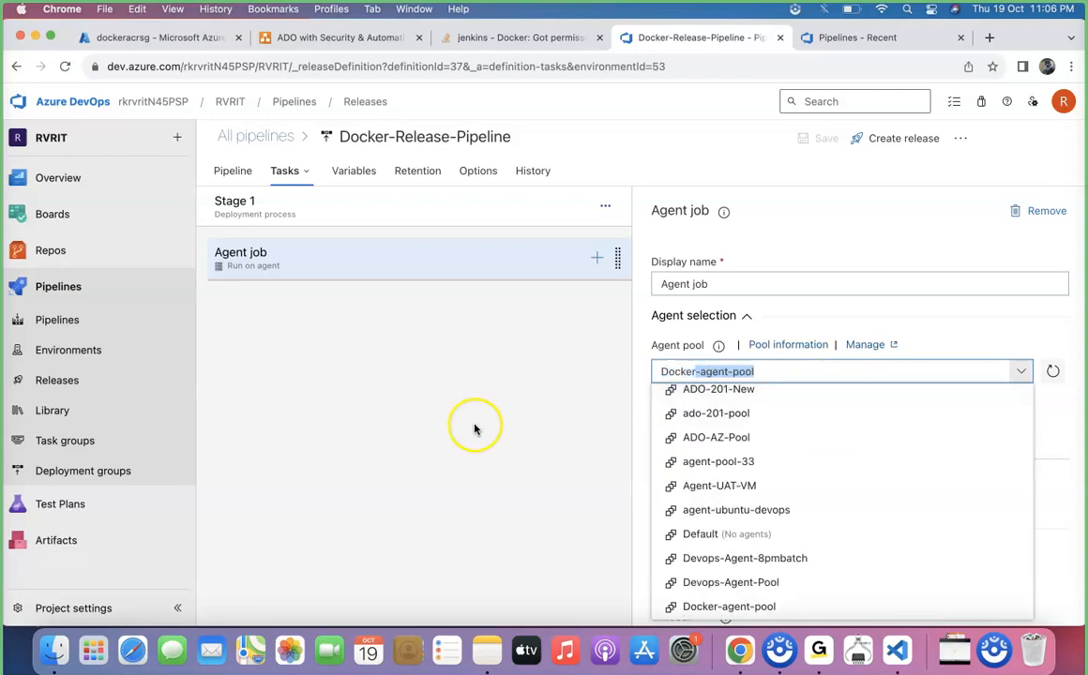
pyautogui.click(474, 428)
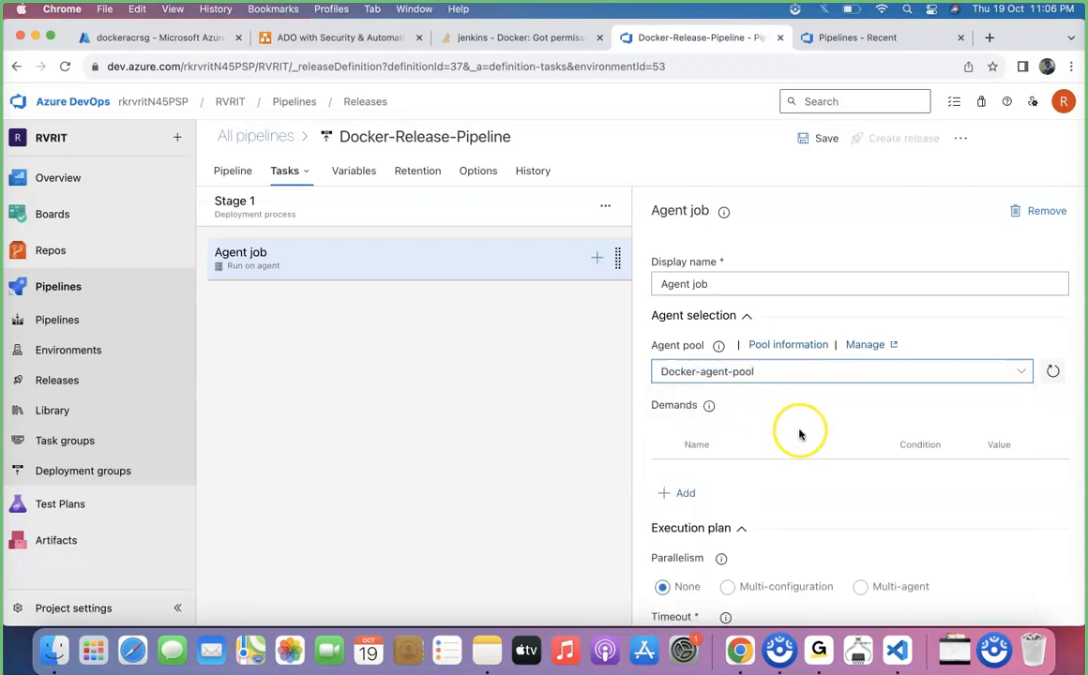
# Add an Azure App Service deploy task to the agent job and open its settings.
pyautogui.click(597, 259)
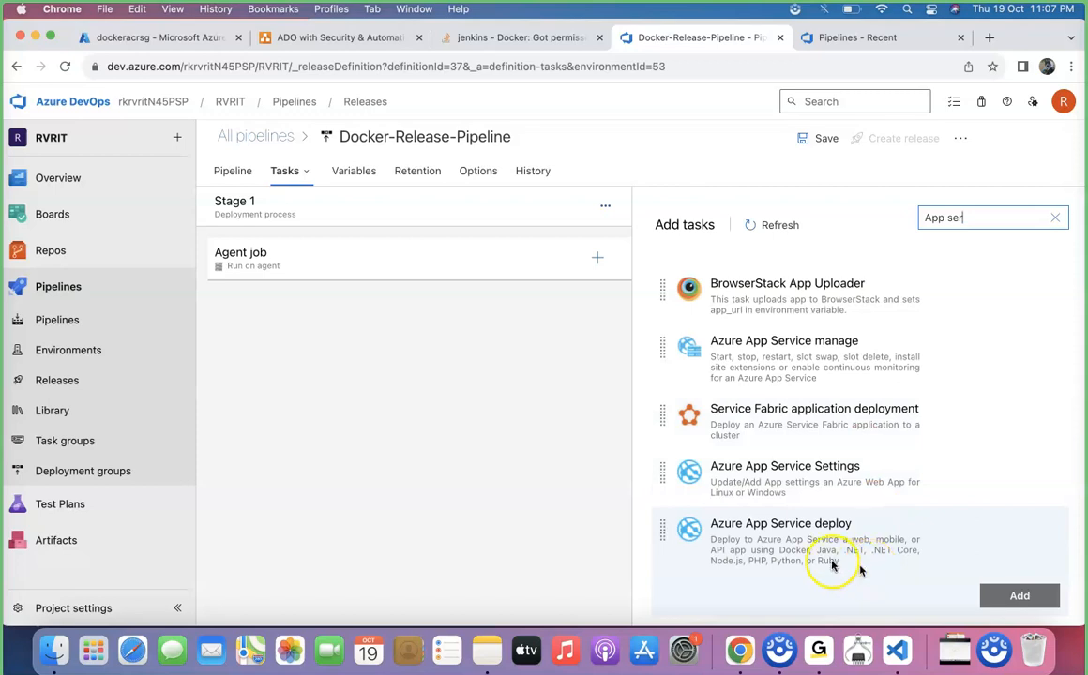
pyautogui.scroll(-1, 807, 563)
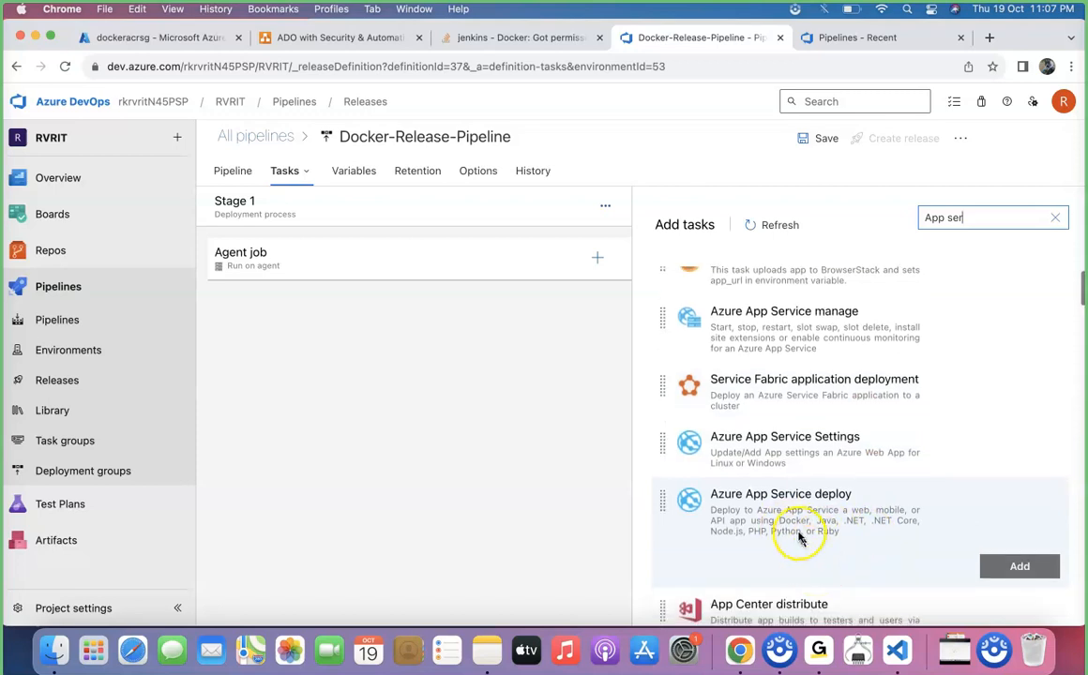
pyautogui.click(1003, 565)
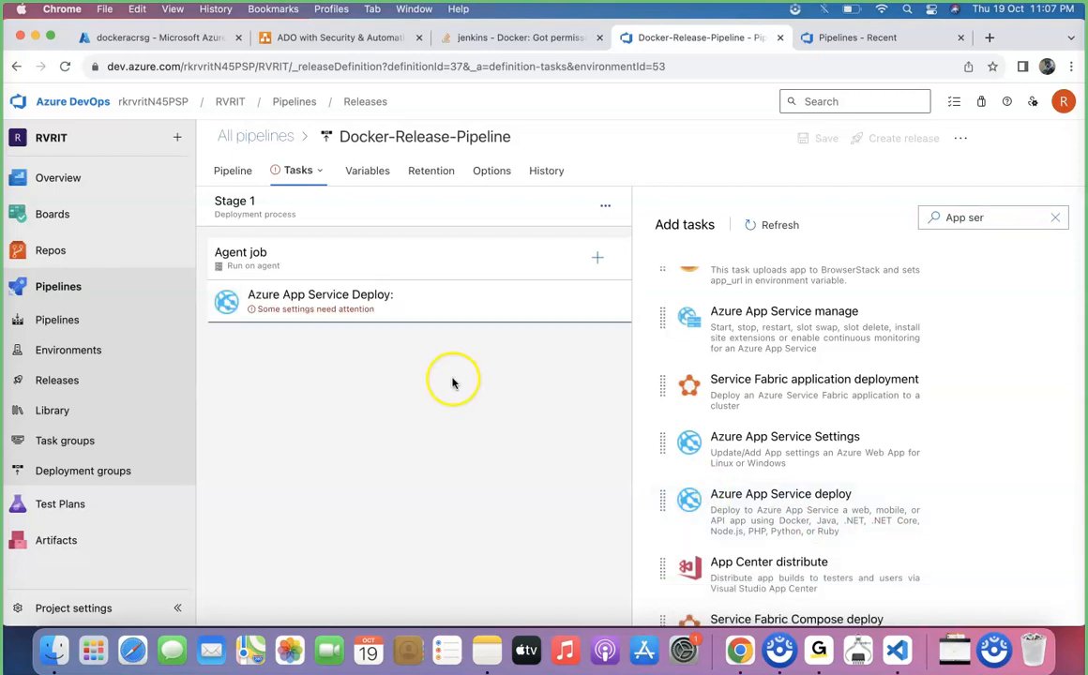
pyautogui.click(389, 295)
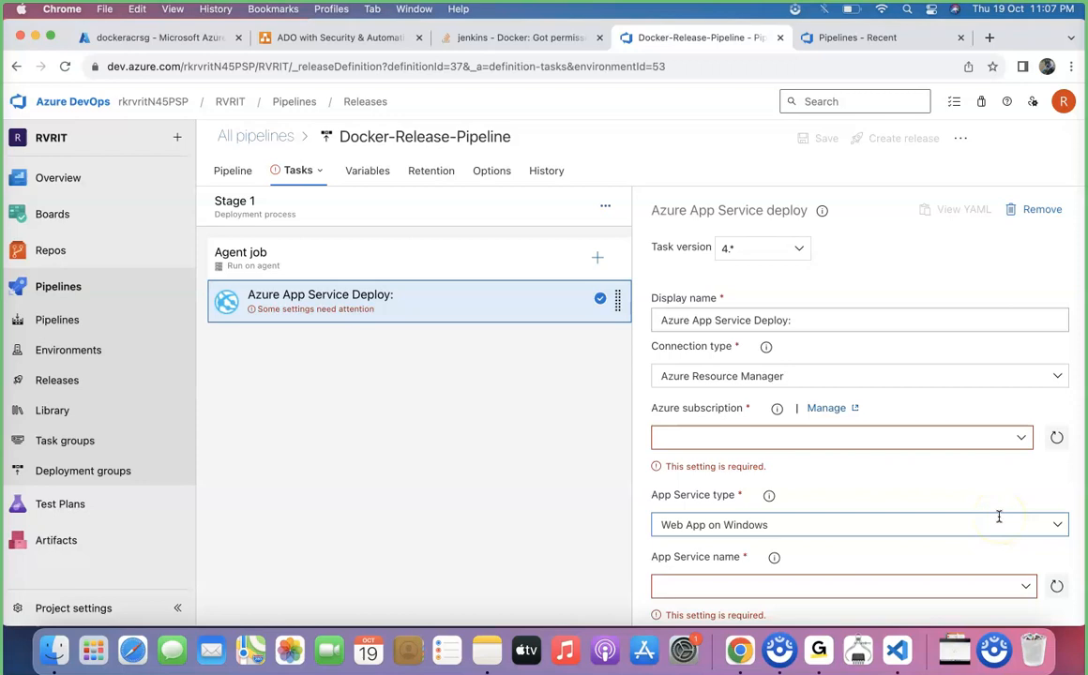
# Set the deploy task's Azure subscription to docker-project-sc.
pyautogui.click(1020, 438)
pyautogui.scroll(-10, 797, 363)
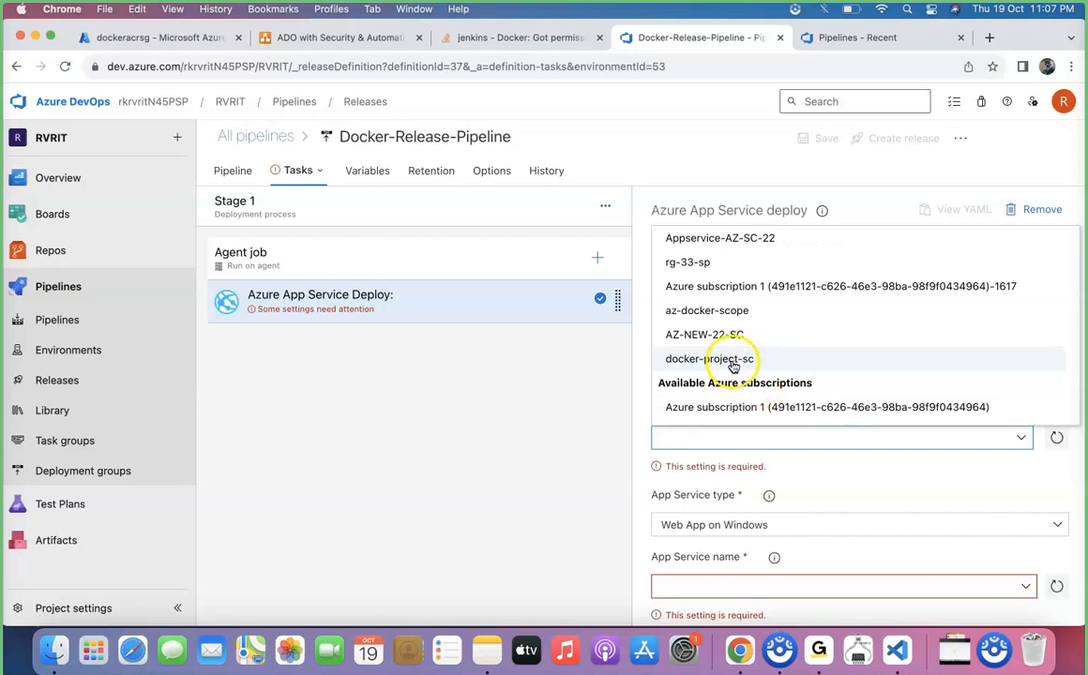
pyautogui.click(733, 361)
# Set the App Service type to Web App for Containers (Linux) and the App Service name to appservice-docker.
pyautogui.scroll(-3, 826, 474)
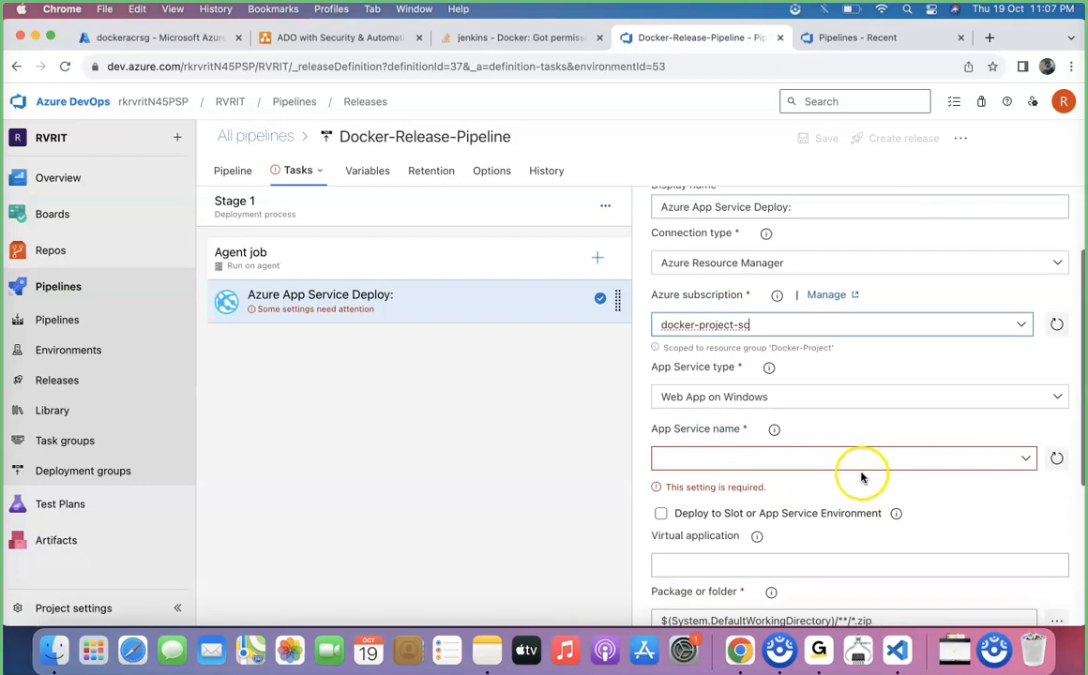
pyautogui.scroll(-1, 872, 441)
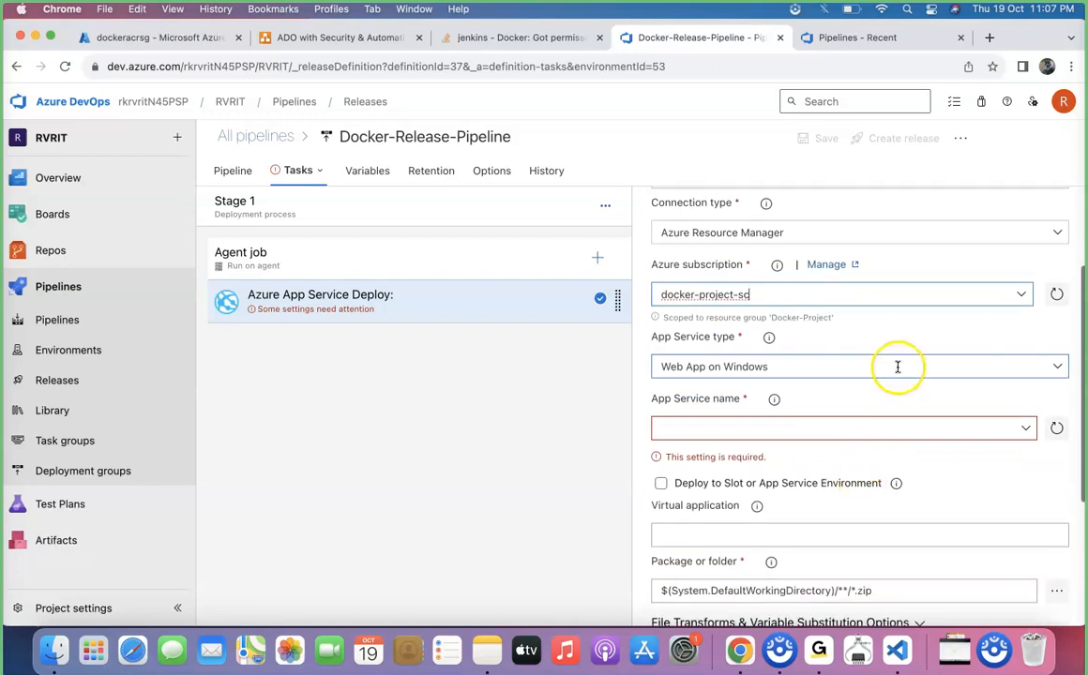
pyautogui.click(1059, 366)
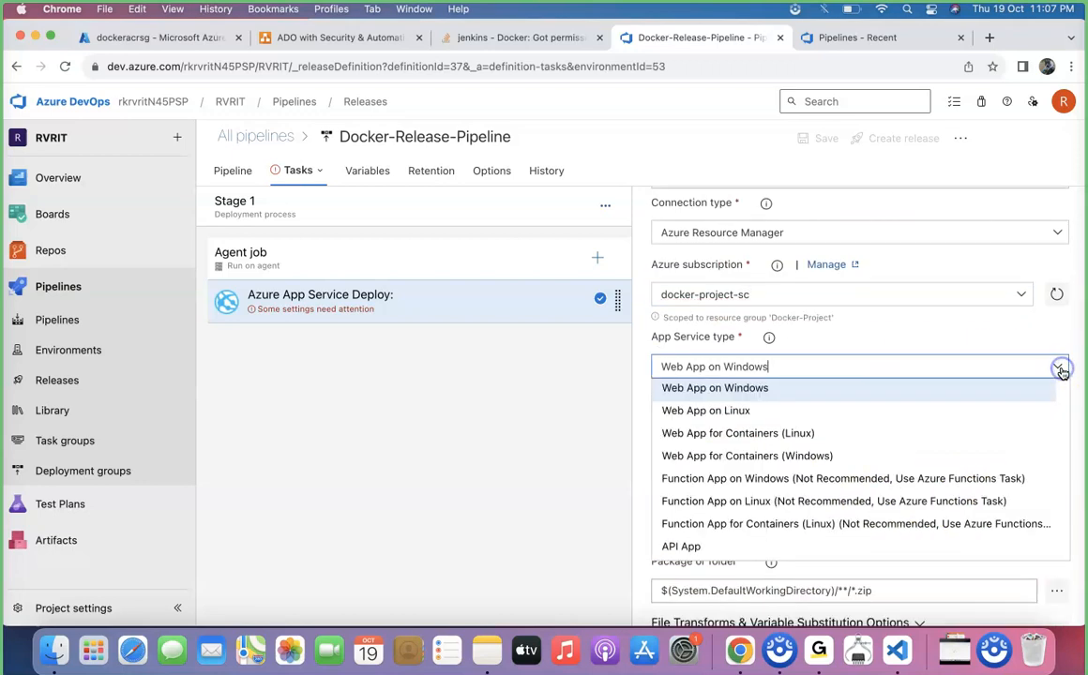
pyautogui.click(778, 438)
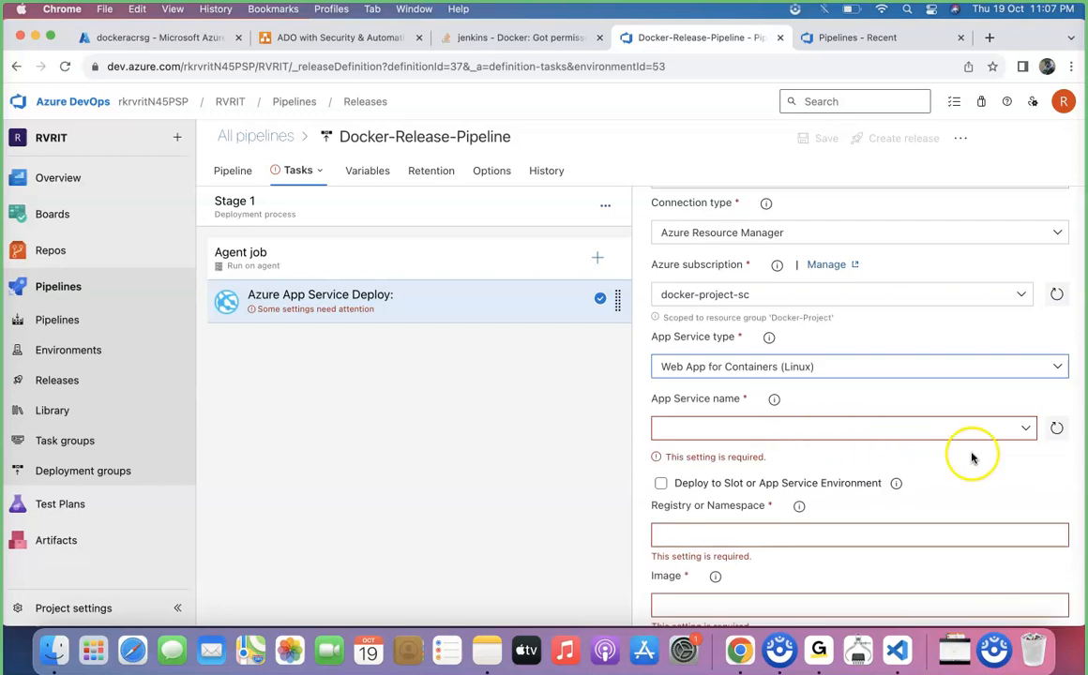
pyautogui.click(1027, 431)
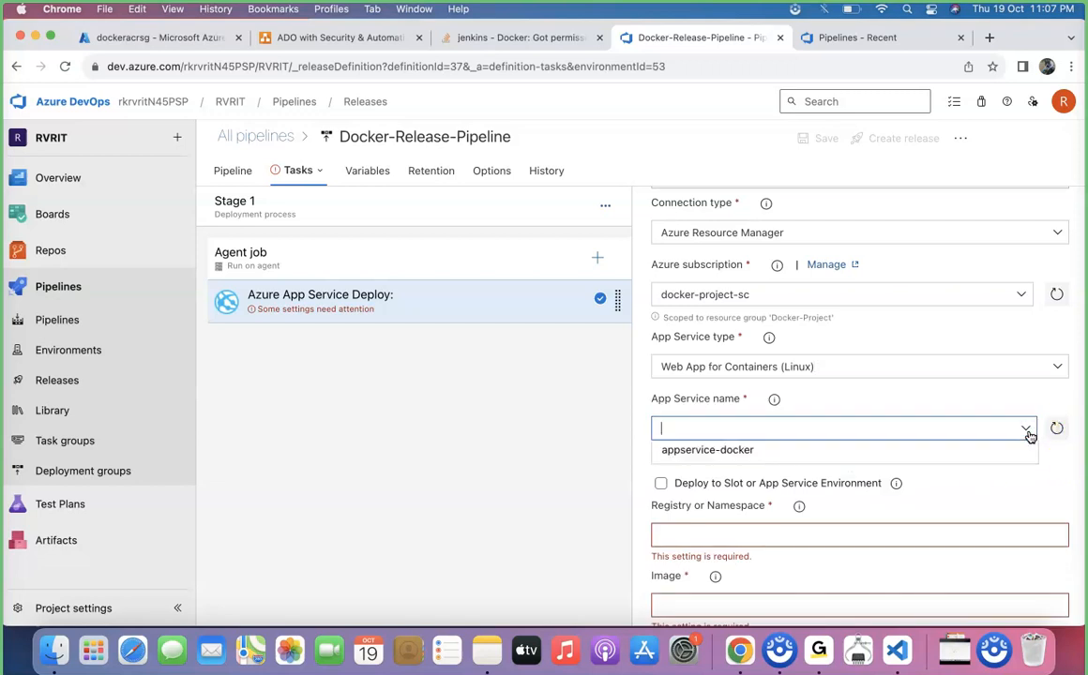
pyautogui.click(768, 454)
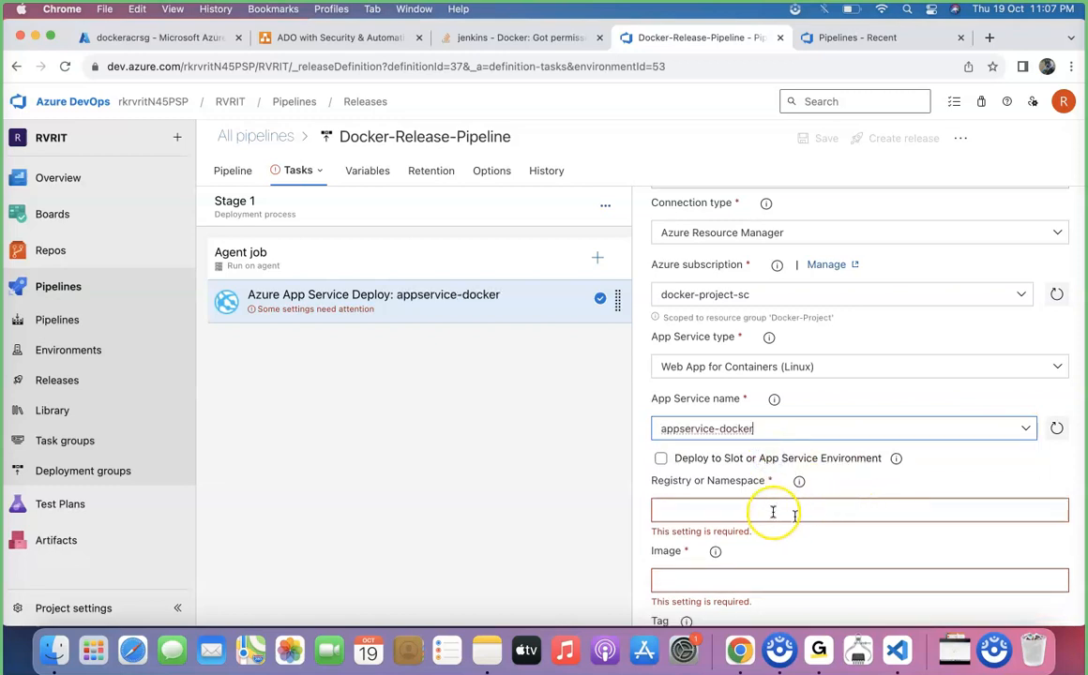
# Read the help tips for the Registry or Namespace, Image and Tag fields.
pyautogui.scroll(-2, 772, 512)
pyautogui.scroll(-1, 772, 513)
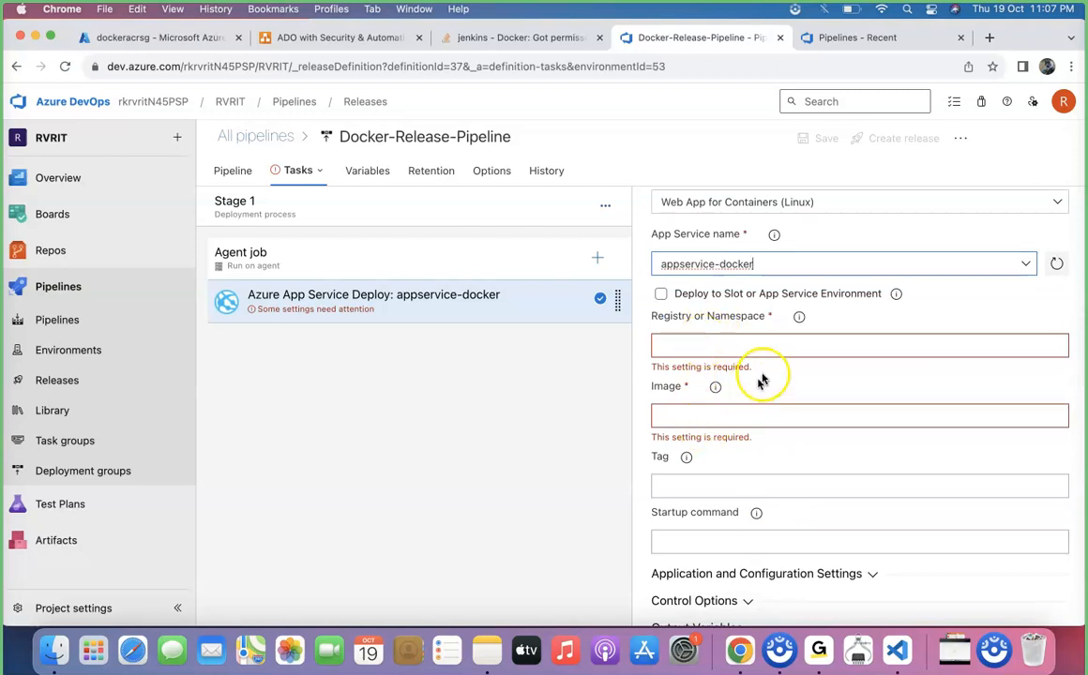
pyautogui.click(799, 319)
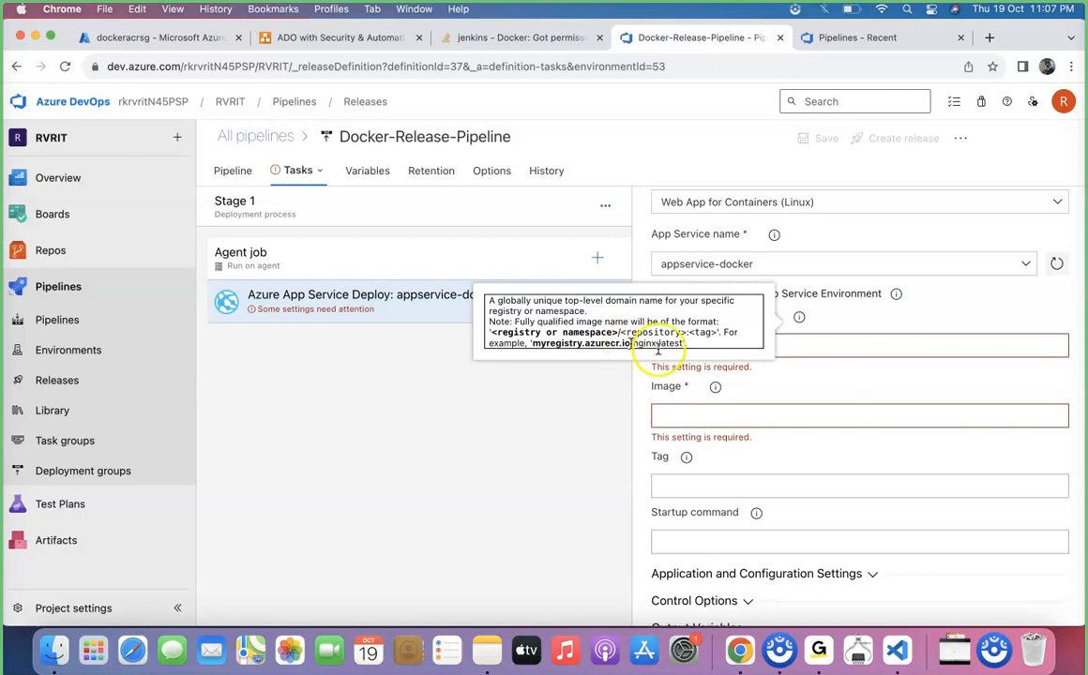
pyautogui.click(716, 388)
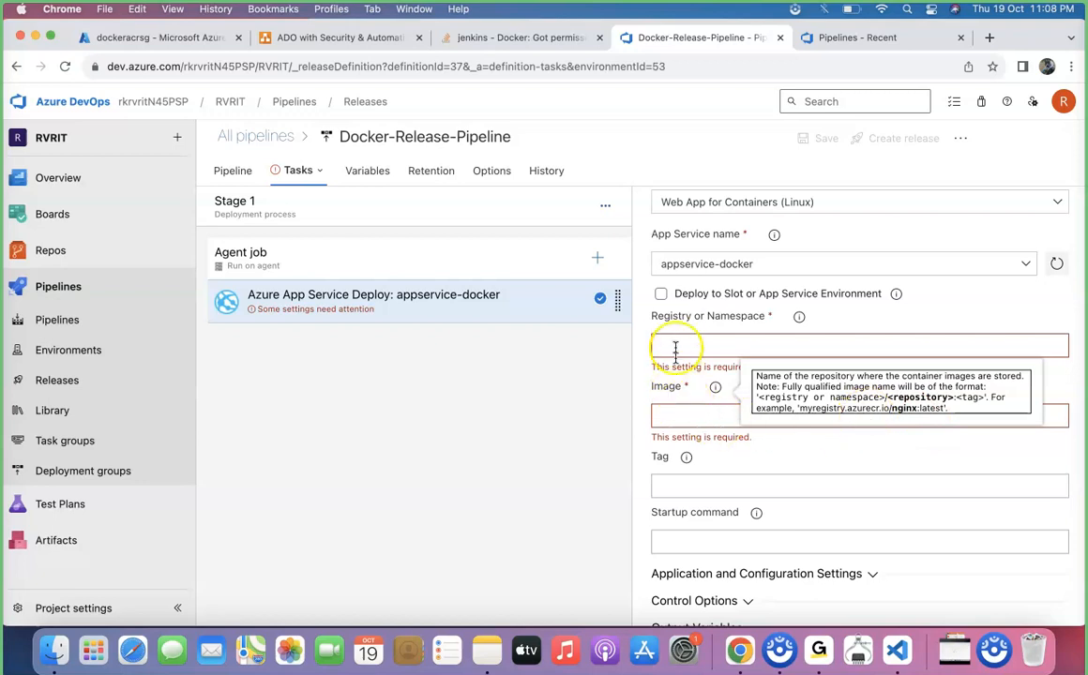
pyautogui.click(689, 458)
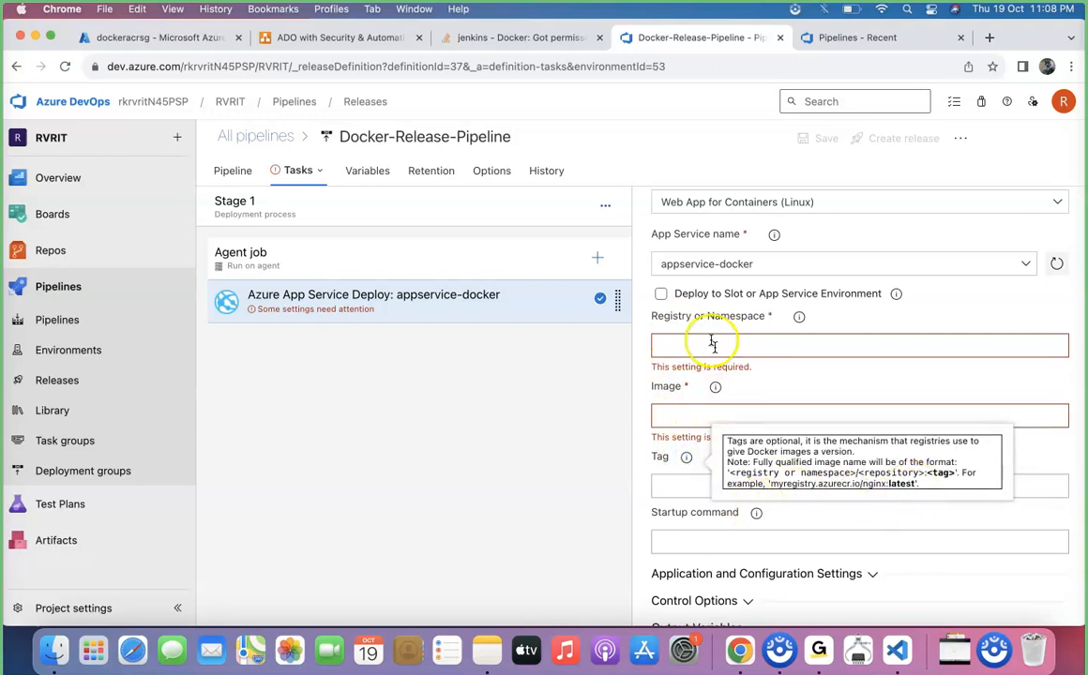
pyautogui.click(668, 347)
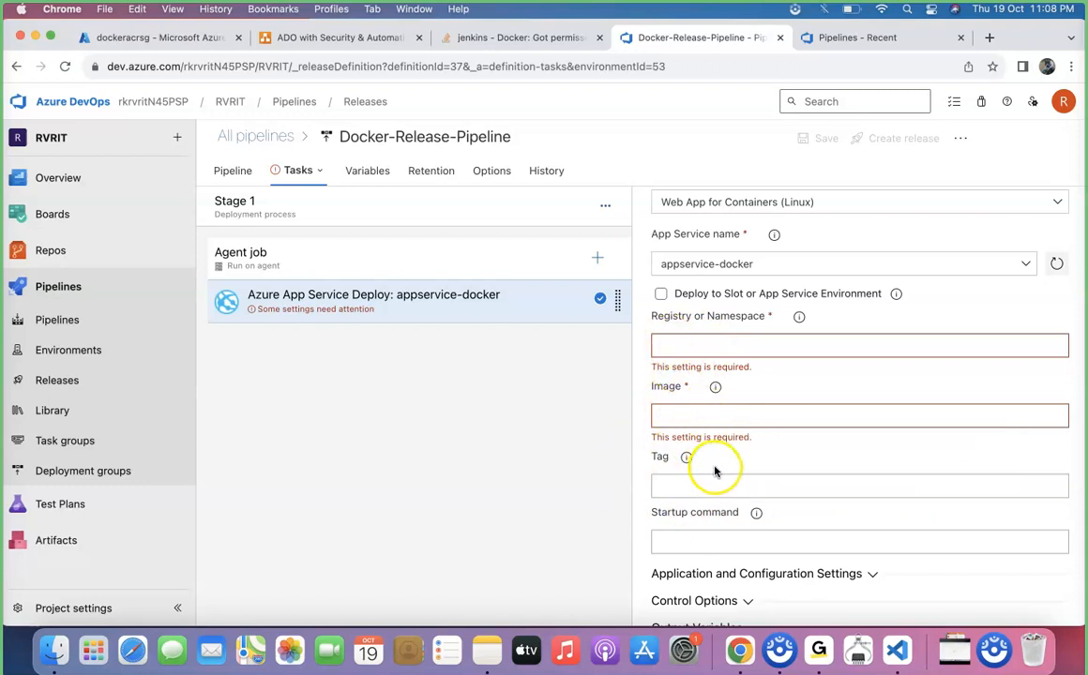
# Search tasks for app ser and add an Azure Web App for Containers task, opening its settings.
pyautogui.click(598, 261)
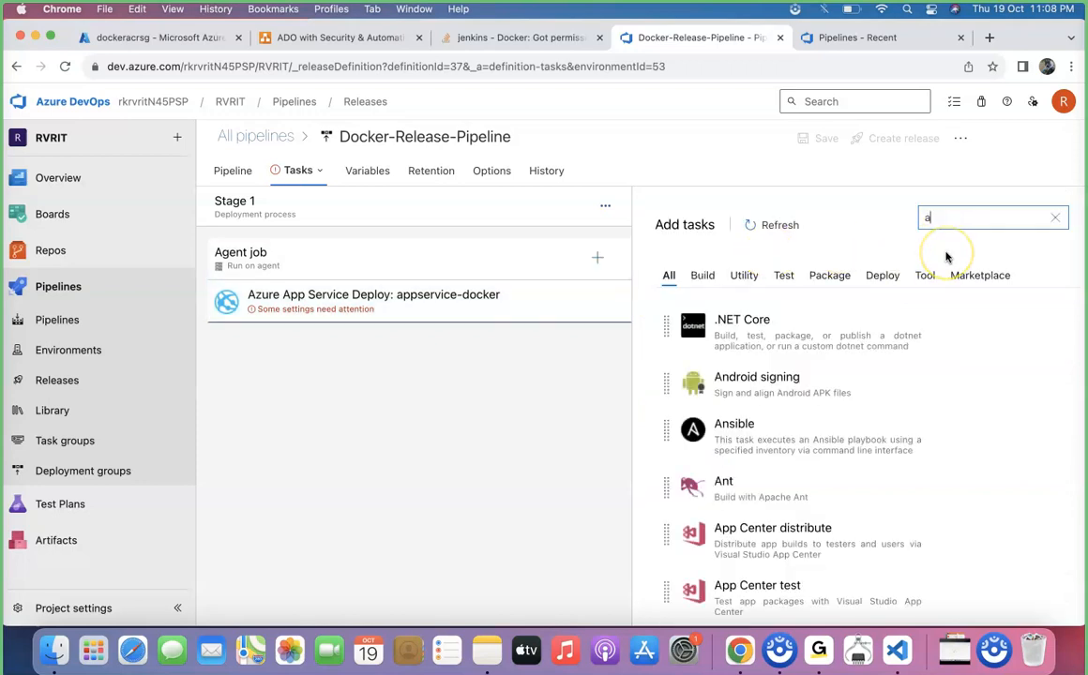
pyautogui.write('ser')
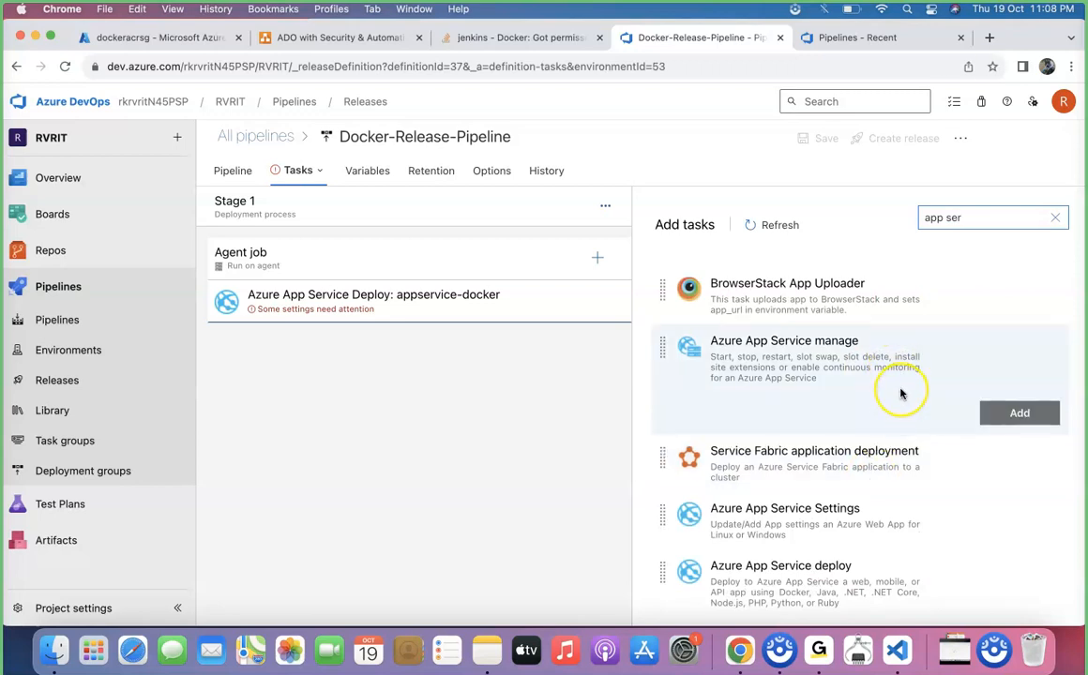
pyautogui.scroll(-5, 899, 398)
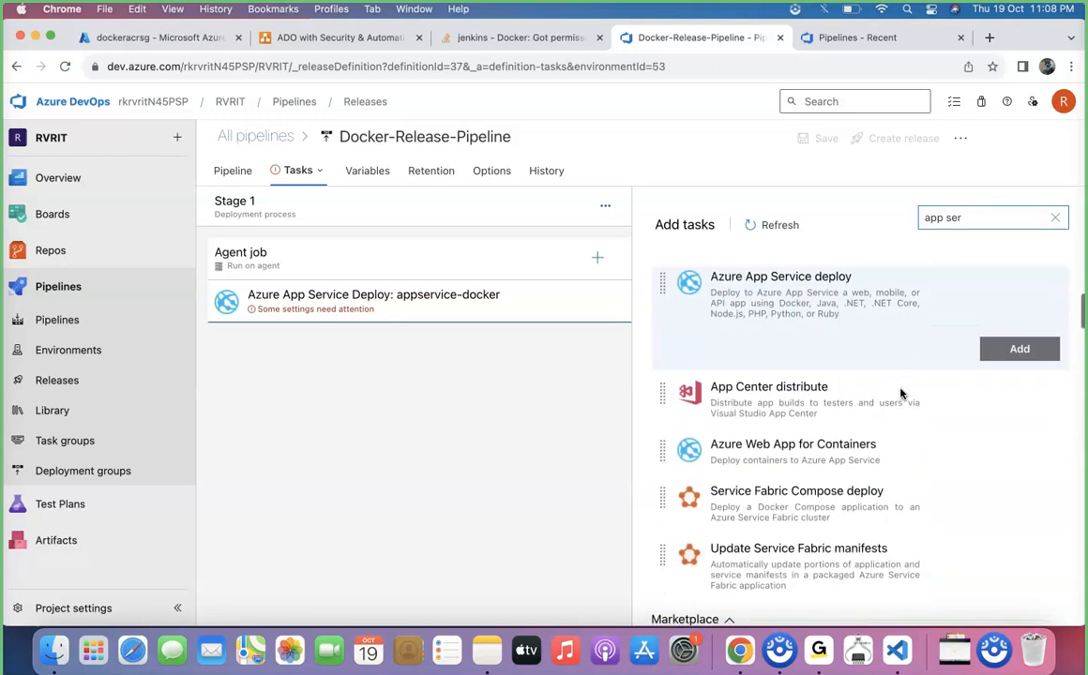
pyautogui.click(1002, 456)
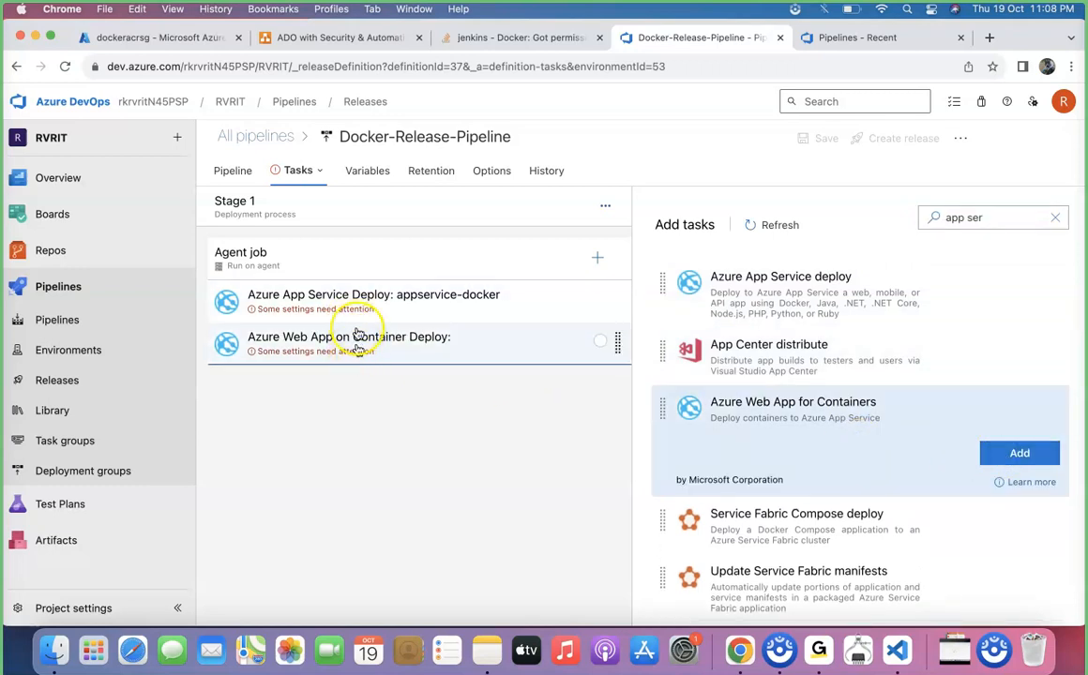
pyautogui.click(361, 347)
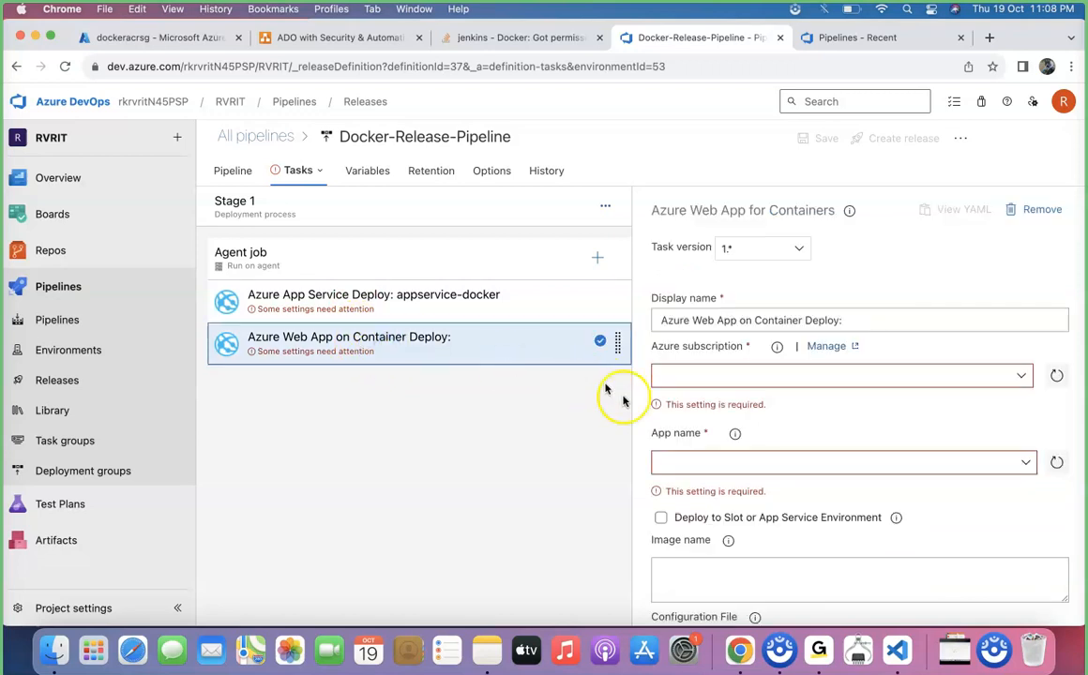
# Set the container task's Azure subscription to docker-project-sc and its App name to appservice-docker.
pyautogui.click(1022, 379)
pyautogui.scroll(-5, 811, 457)
pyautogui.scroll(-5, 811, 457)
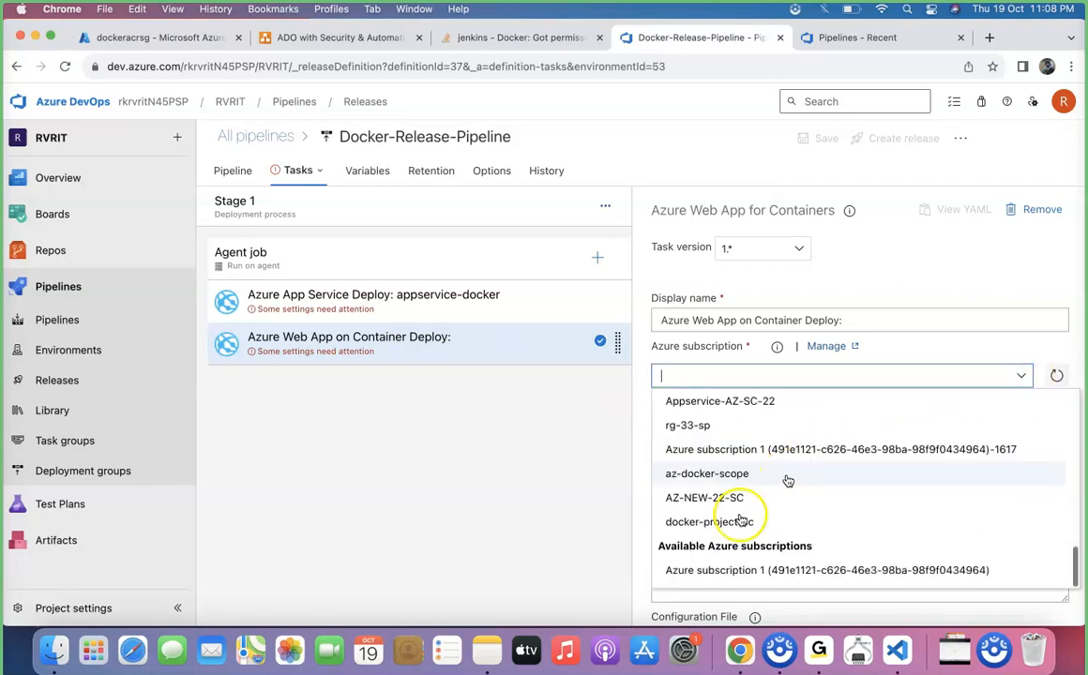
pyautogui.click(743, 517)
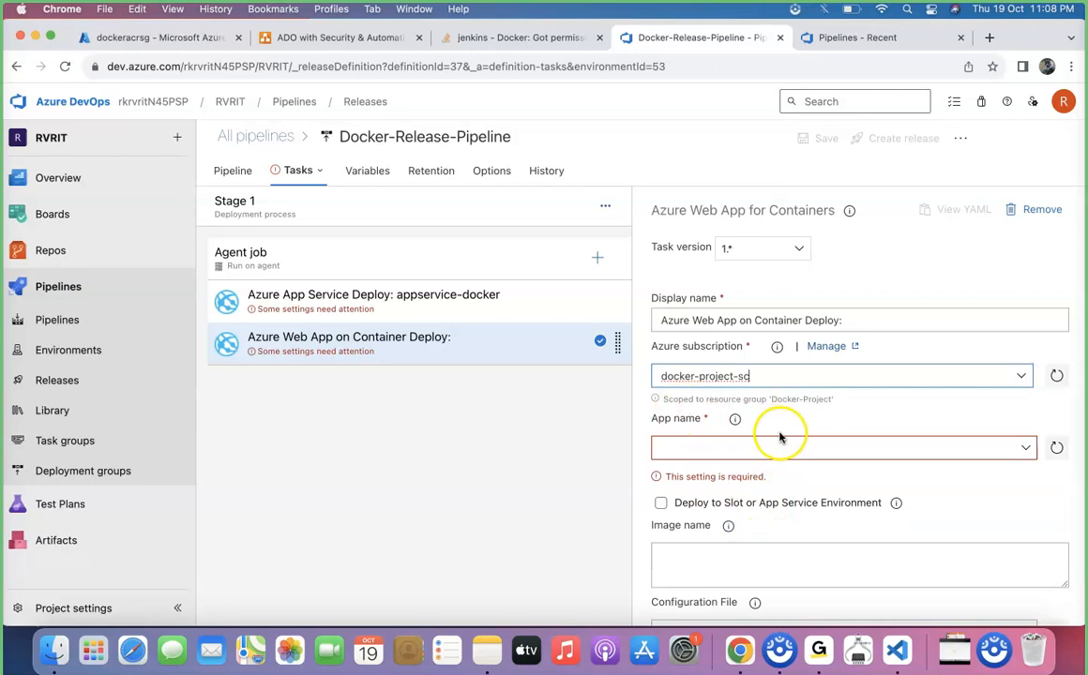
pyautogui.click(1026, 448)
pyautogui.click(748, 469)
pyautogui.scroll(-3, 833, 510)
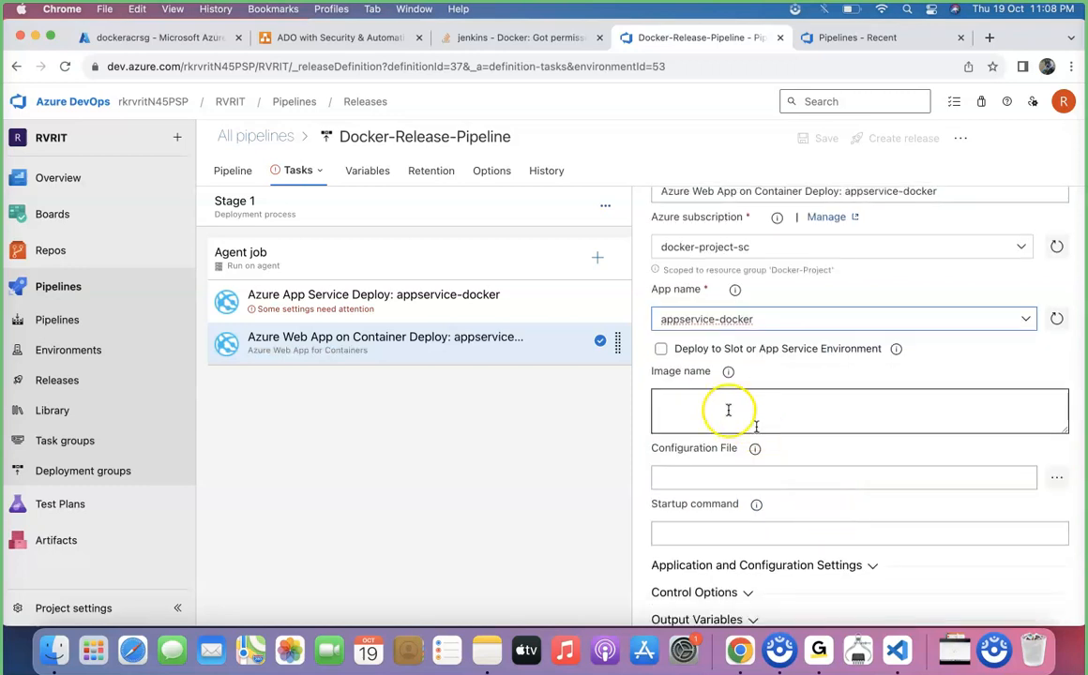
# Copy the image path of springboot/app tag 484 from the dockeracrsg registry and paste it as the task's Image name.
pyautogui.click(728, 375)
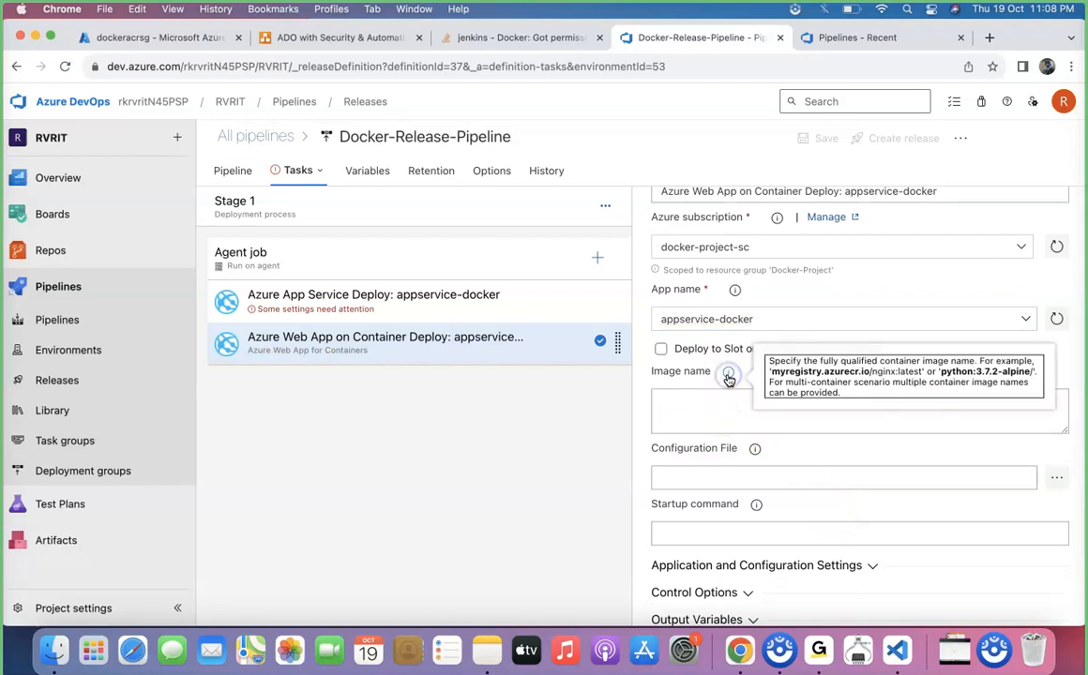
pyautogui.click(731, 414)
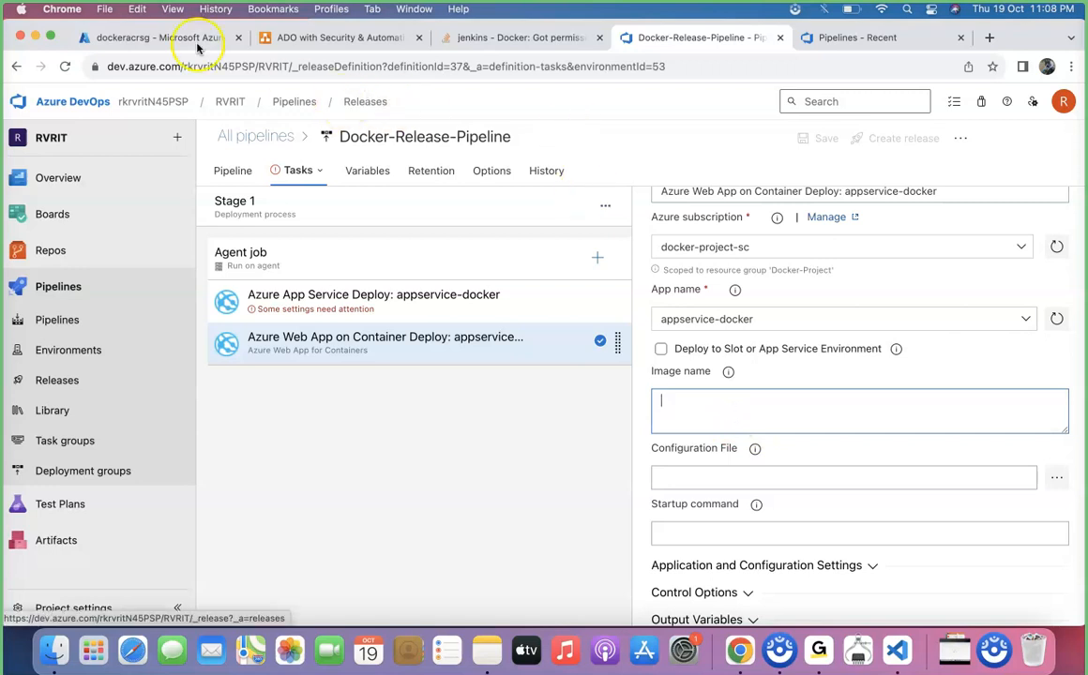
pyautogui.click(169, 38)
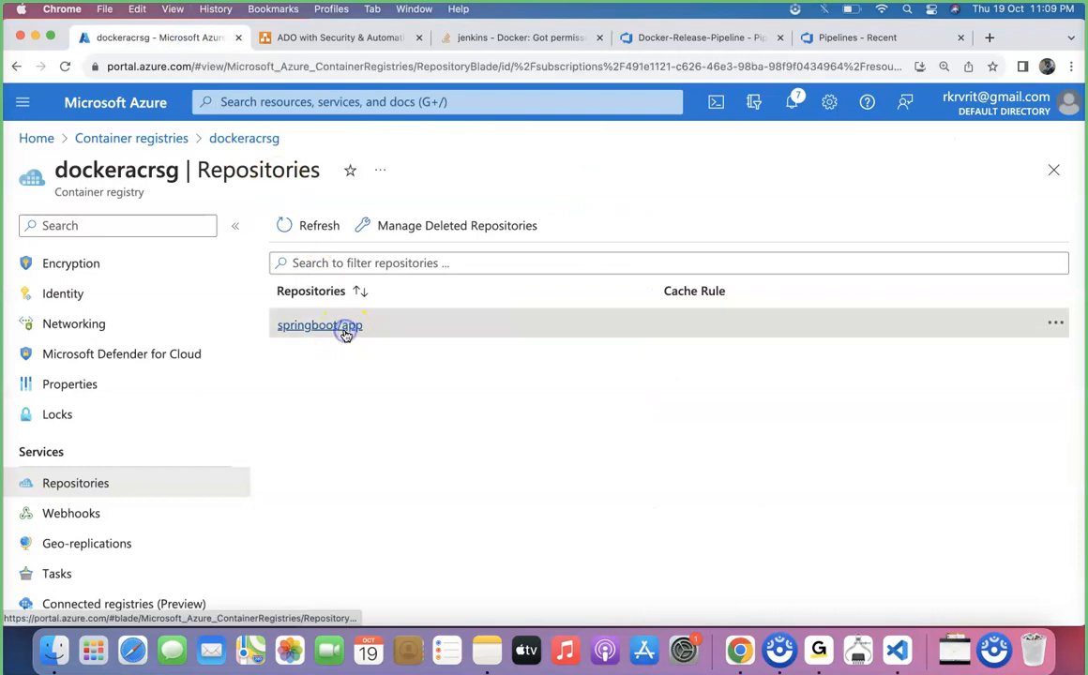
pyautogui.click(345, 326)
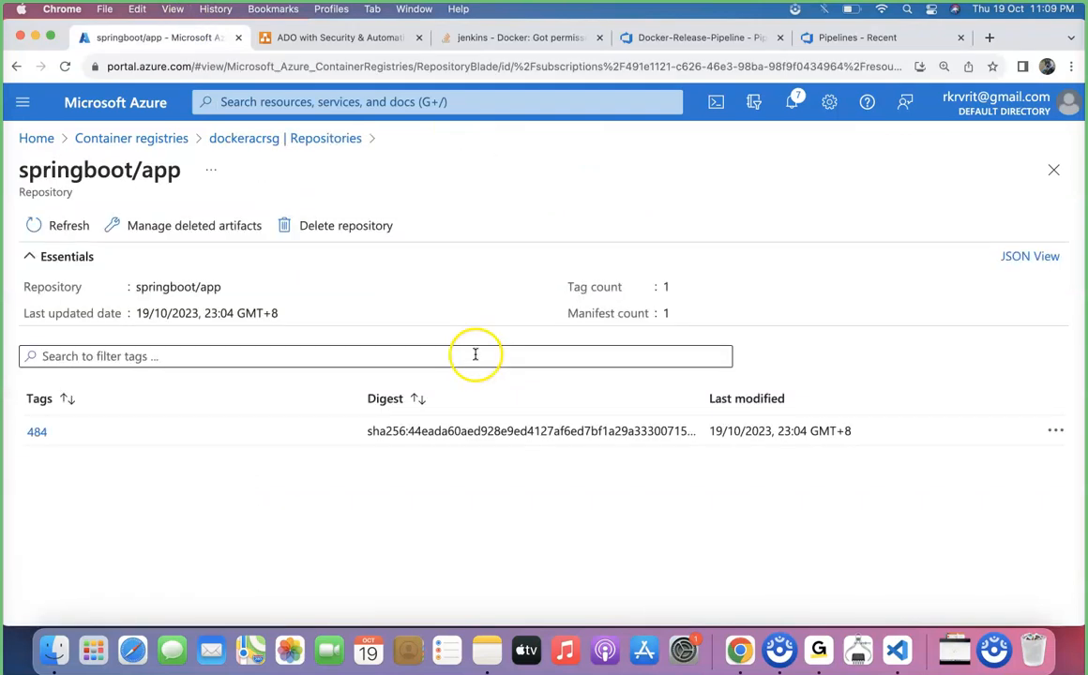
pyautogui.click(37, 432)
pyautogui.moveTo(569, 421); pyautogui.dragTo(331, 424)
pyautogui.press('super+c')
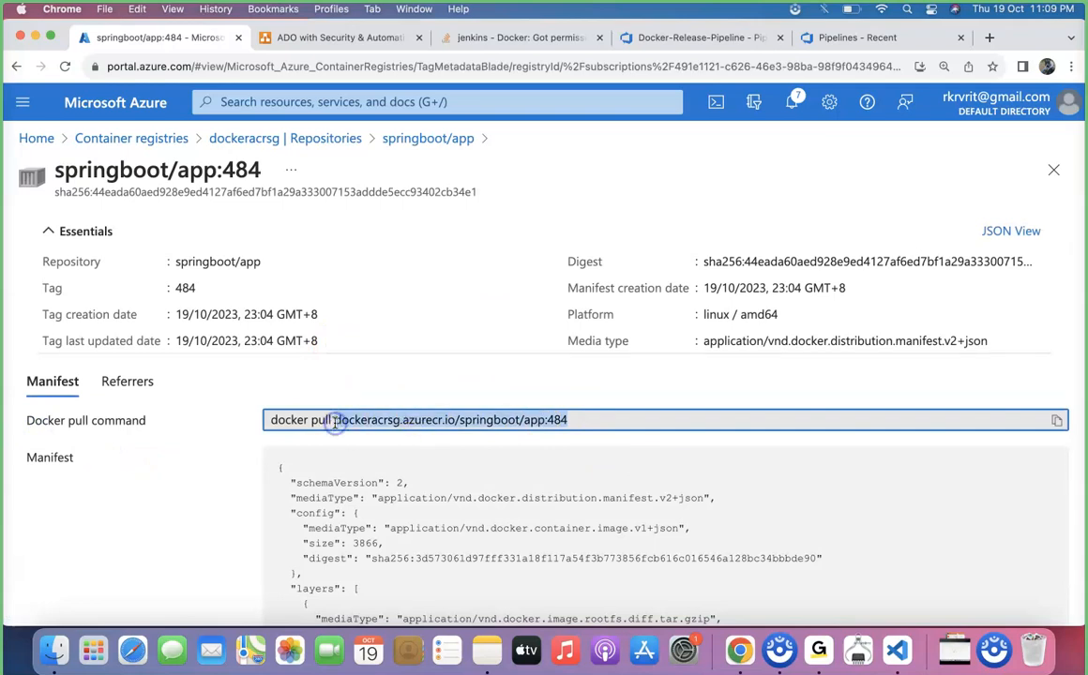
pyautogui.click(672, 38)
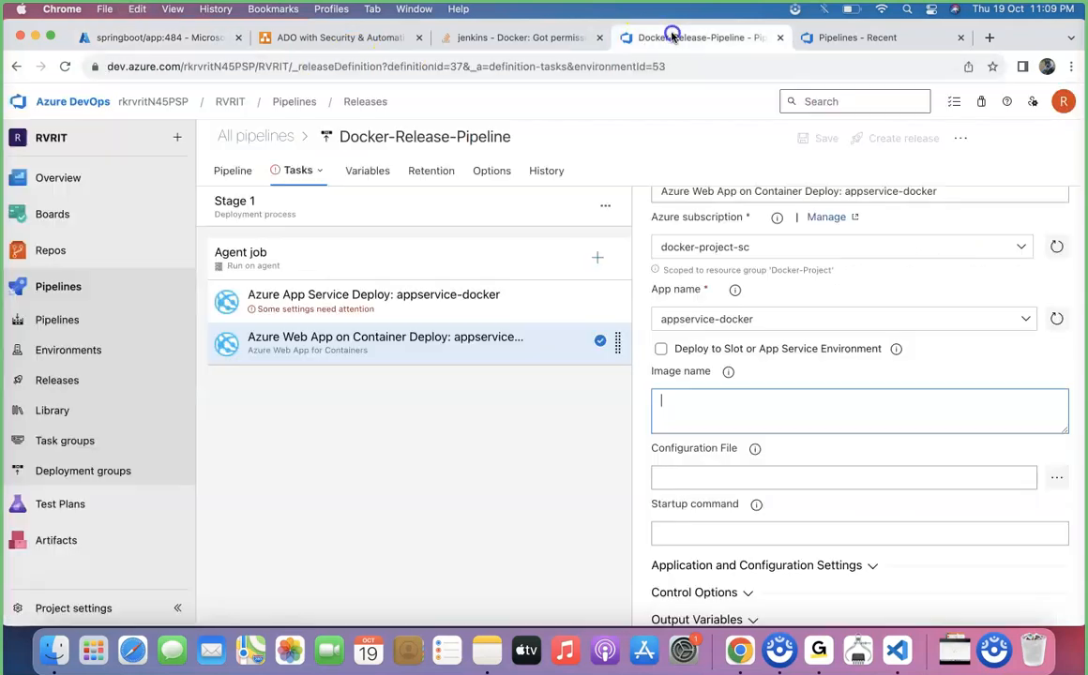
pyautogui.press('super+v')
pyautogui.click(659, 401)
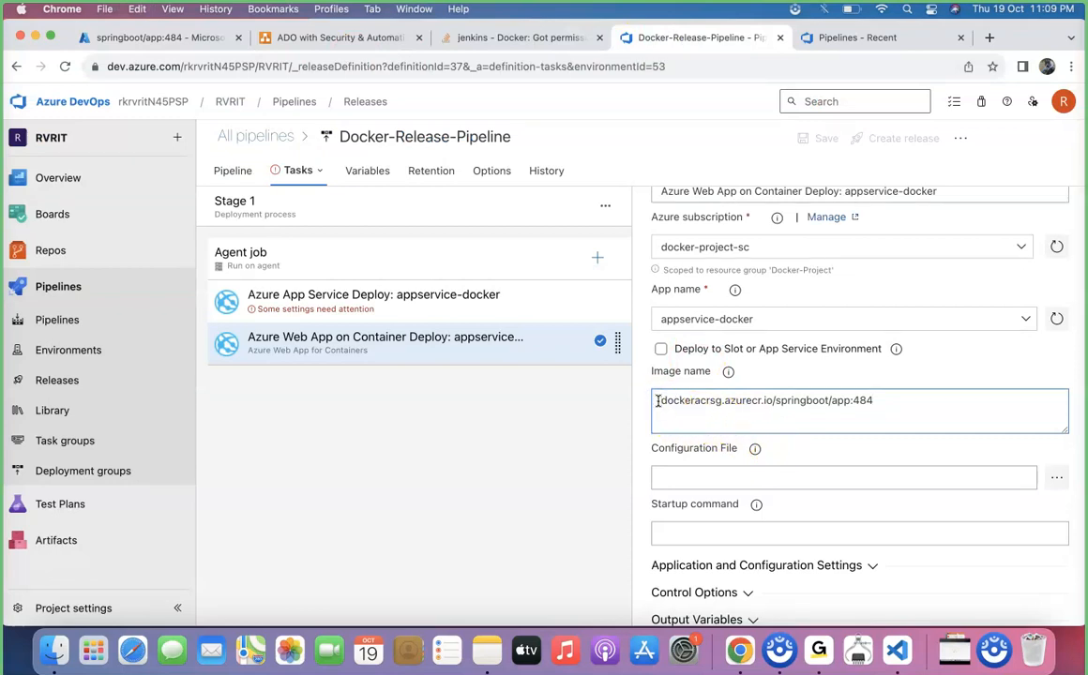
# Read the Image name help tip.
pyautogui.moveTo(731, 372)
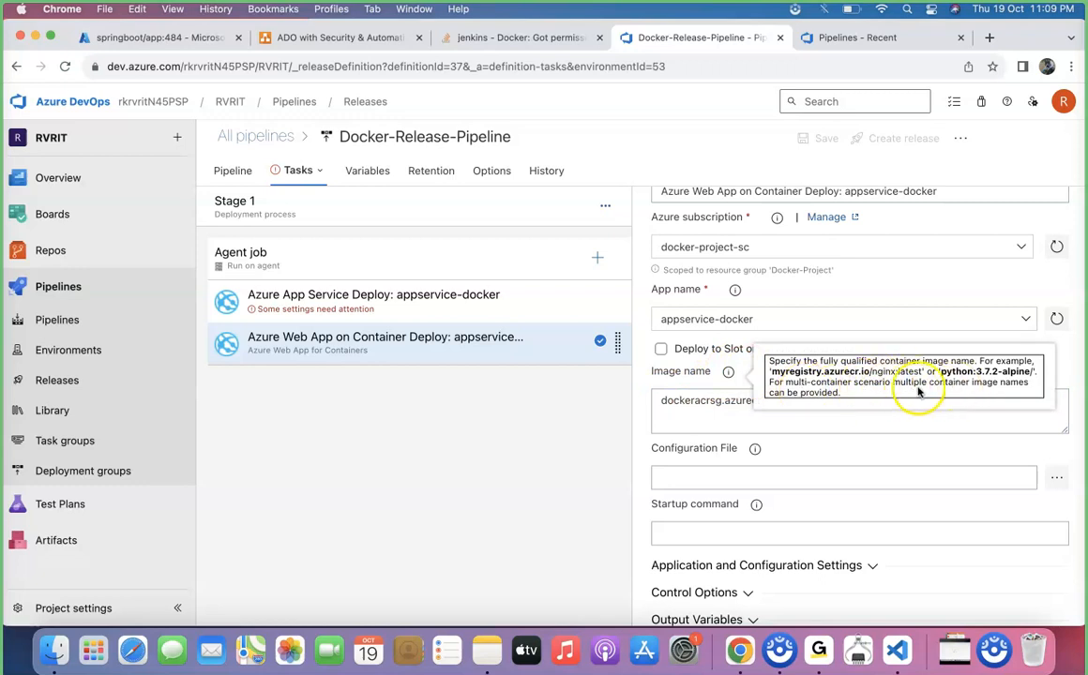
pyautogui.click(590, 443)
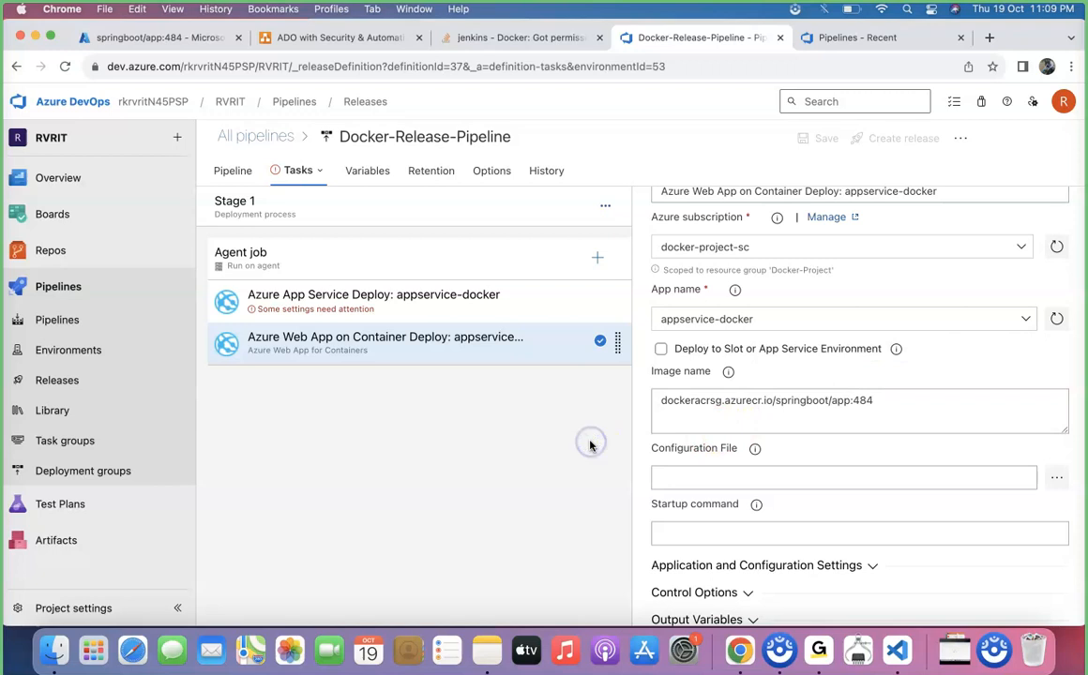
pyautogui.click(730, 374)
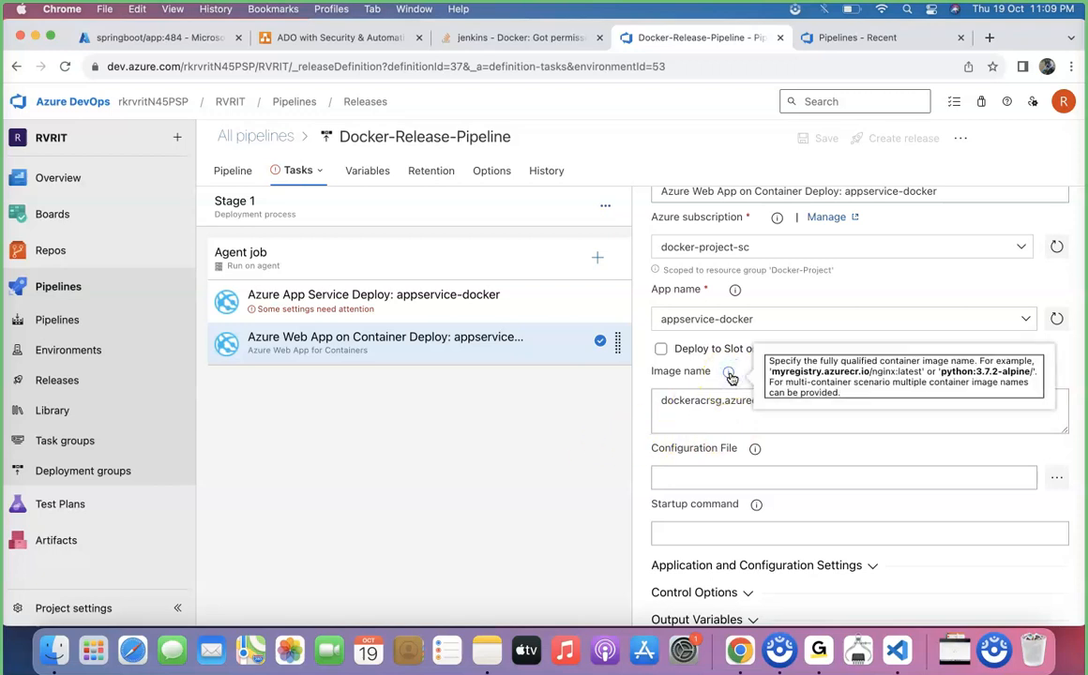
pyautogui.click(607, 400)
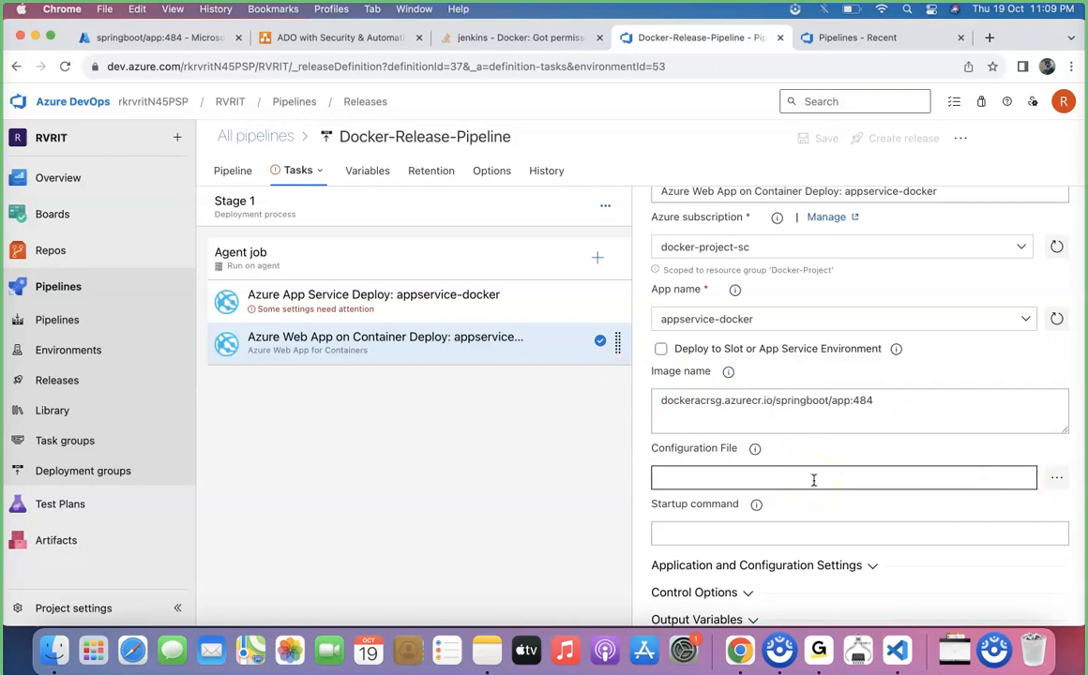
# Disable the Azure App Service Deploy task and reselect the Web App for Containers task.
pyautogui.rightClick(485, 312)
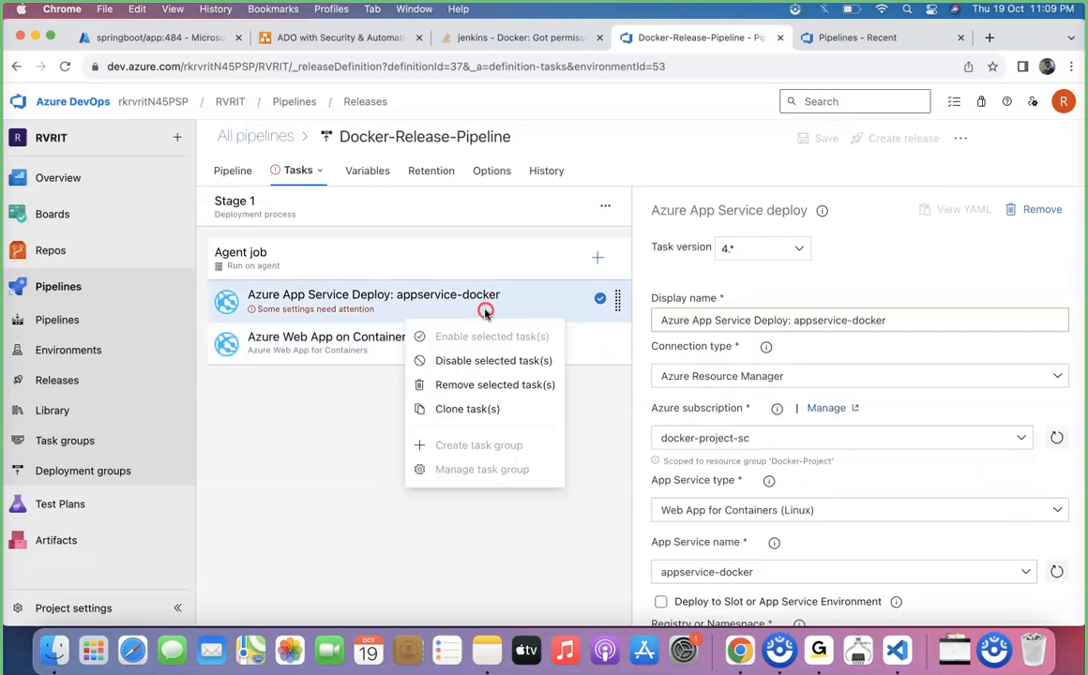
pyautogui.click(525, 364)
pyautogui.scroll(-3, 863, 510)
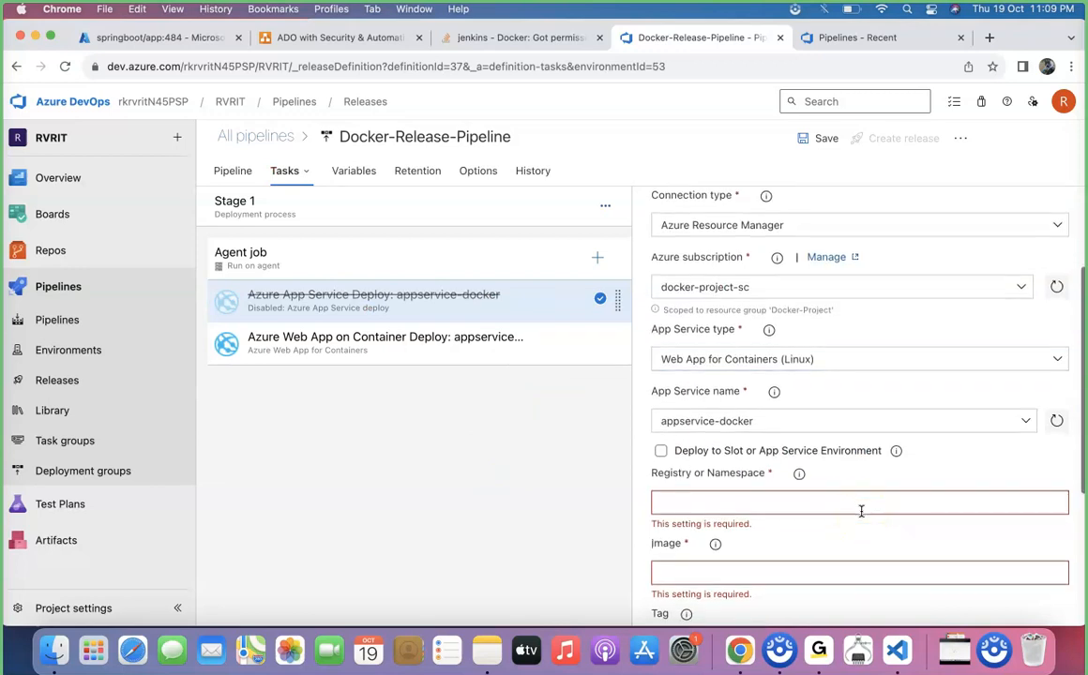
pyautogui.scroll(-1, 862, 510)
pyautogui.click(469, 343)
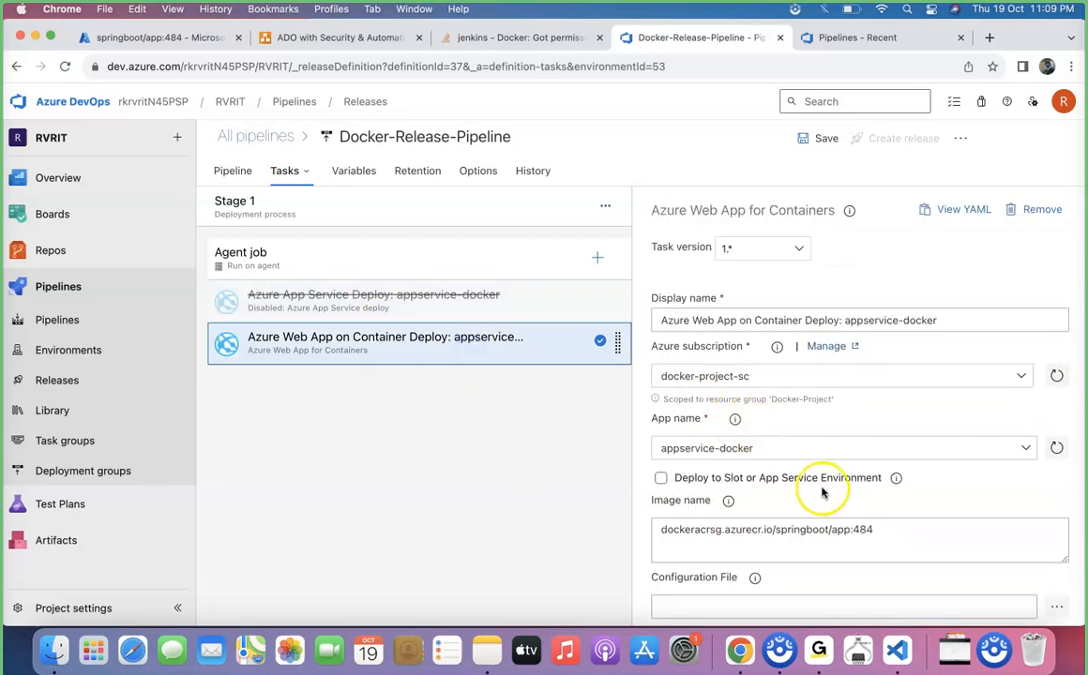
# Review the Configuration File help tip and save the release pipeline without a comment.
pyautogui.scroll(-3, 821, 493)
pyautogui.click(903, 381)
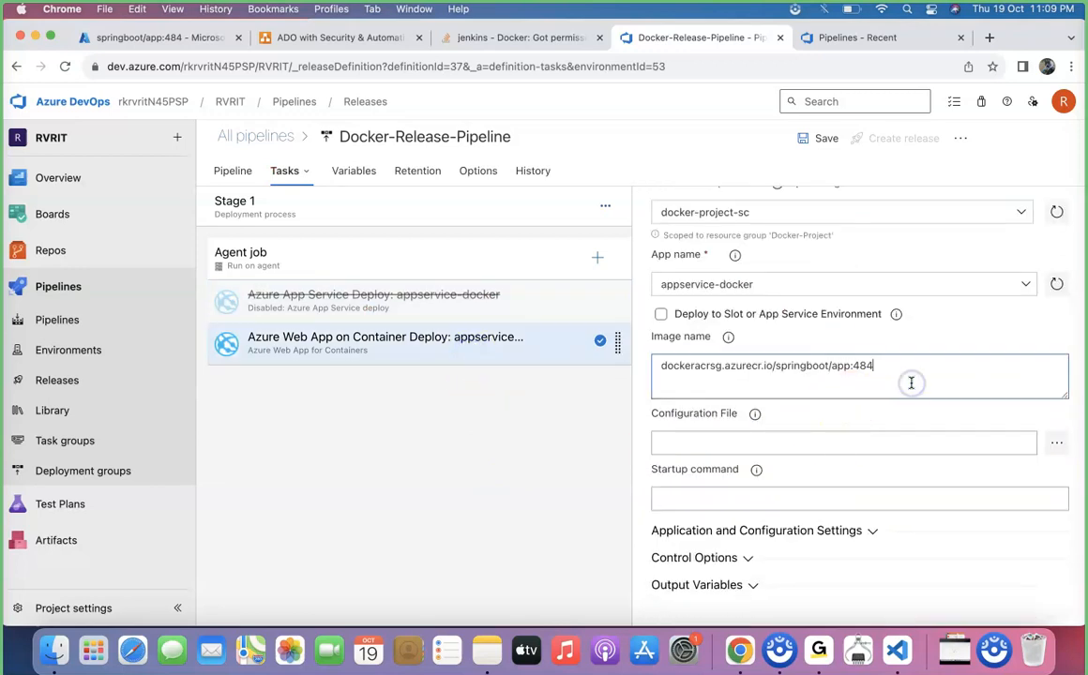
pyautogui.click(756, 416)
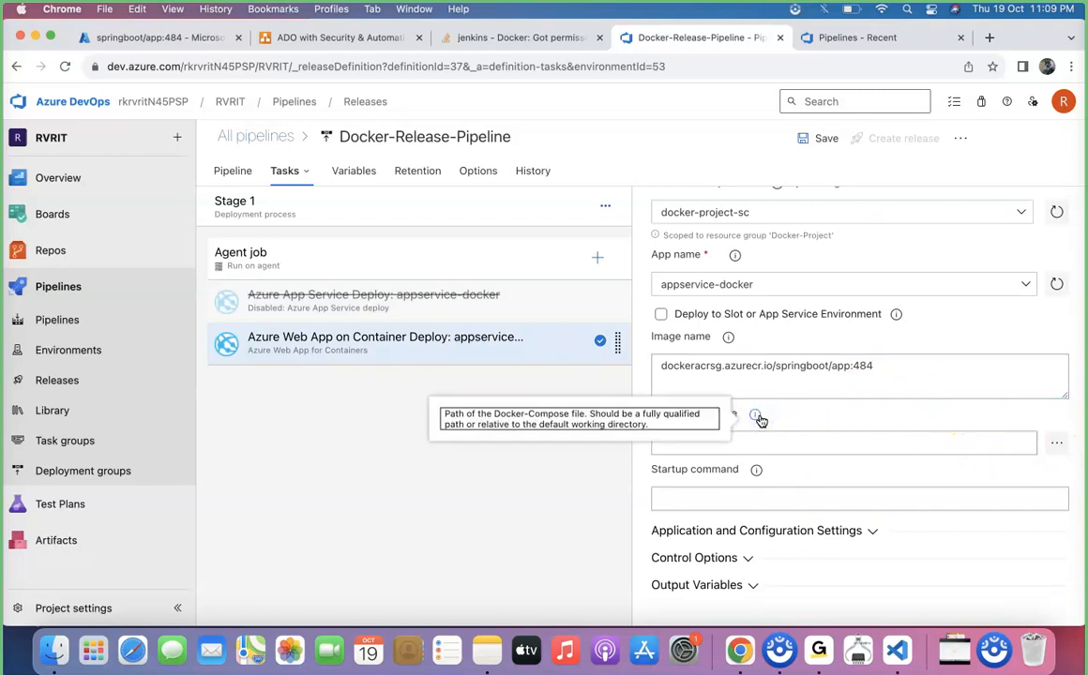
pyautogui.click(808, 427)
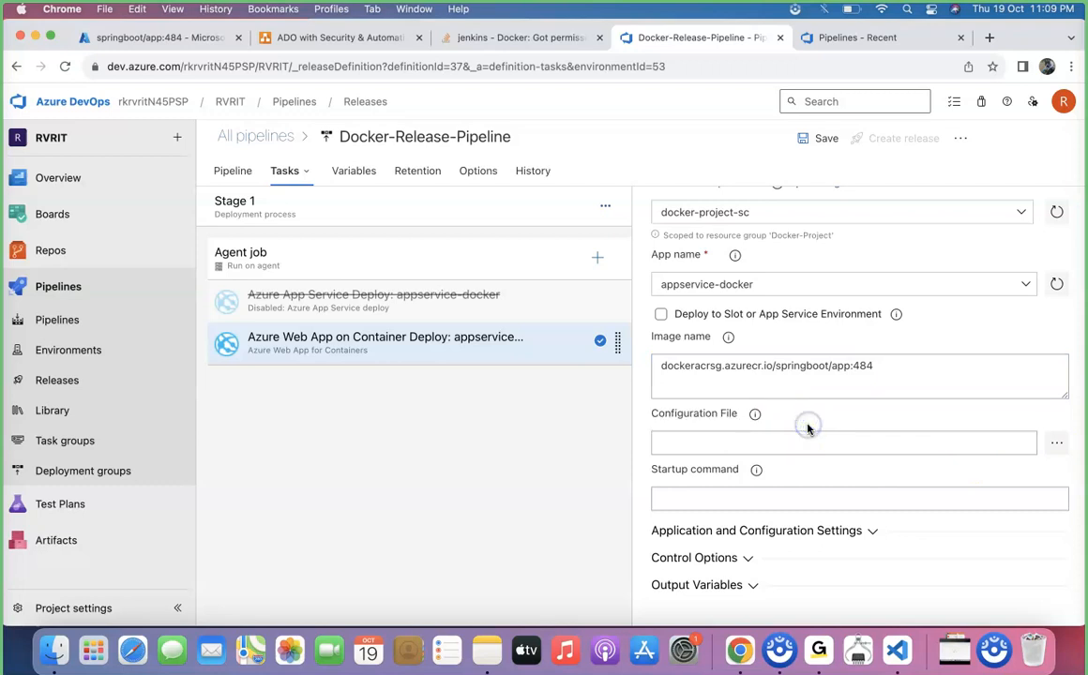
pyautogui.click(799, 450)
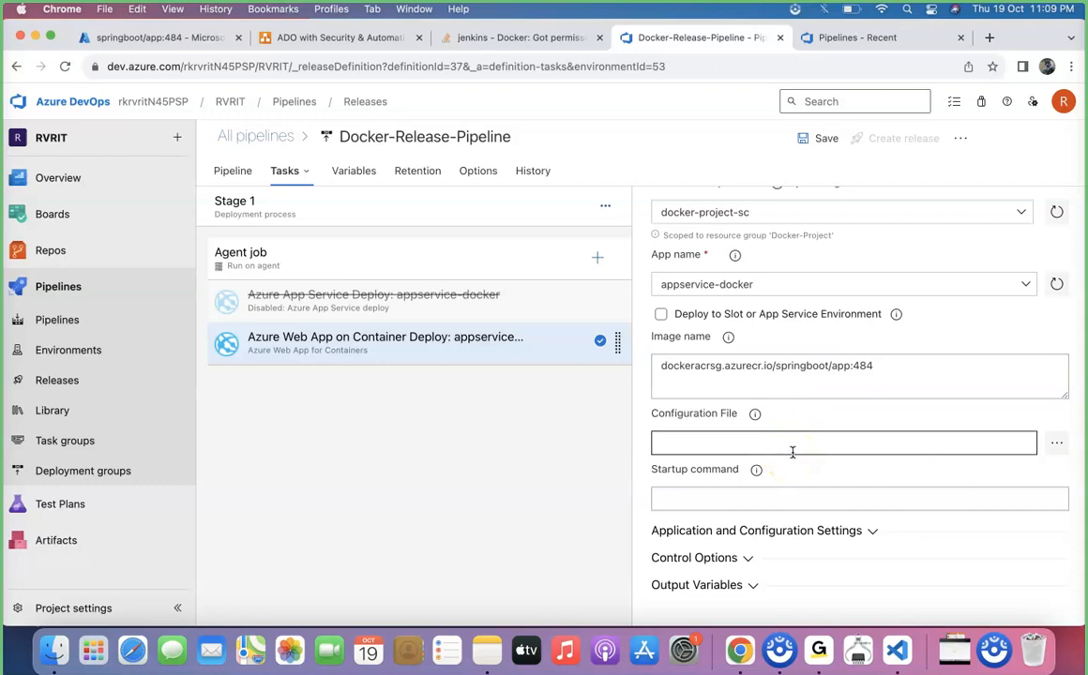
pyautogui.click(827, 139)
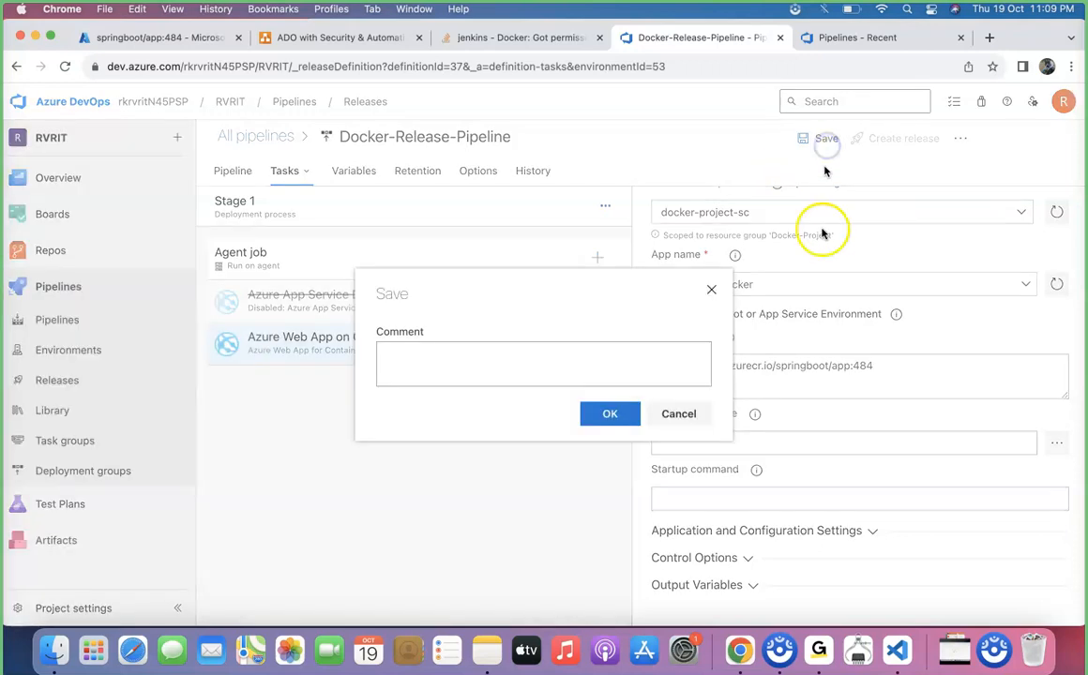
pyautogui.click(612, 413)
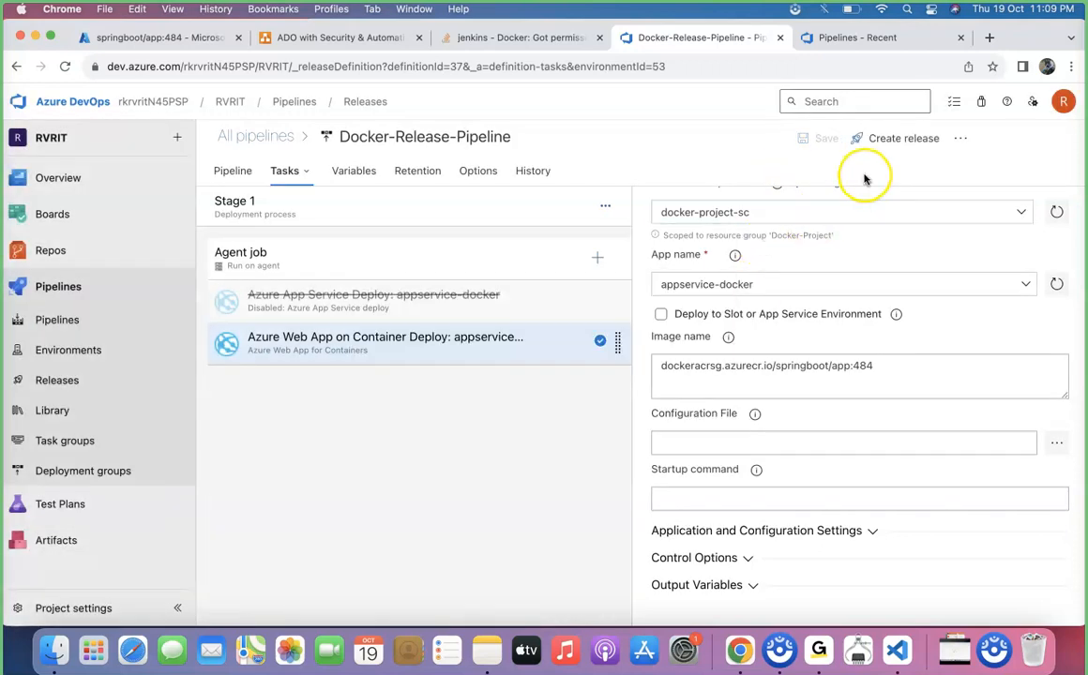
# Create a new release with artifact version 484 and open its Stage 1 deployment logs.
pyautogui.click(890, 138)
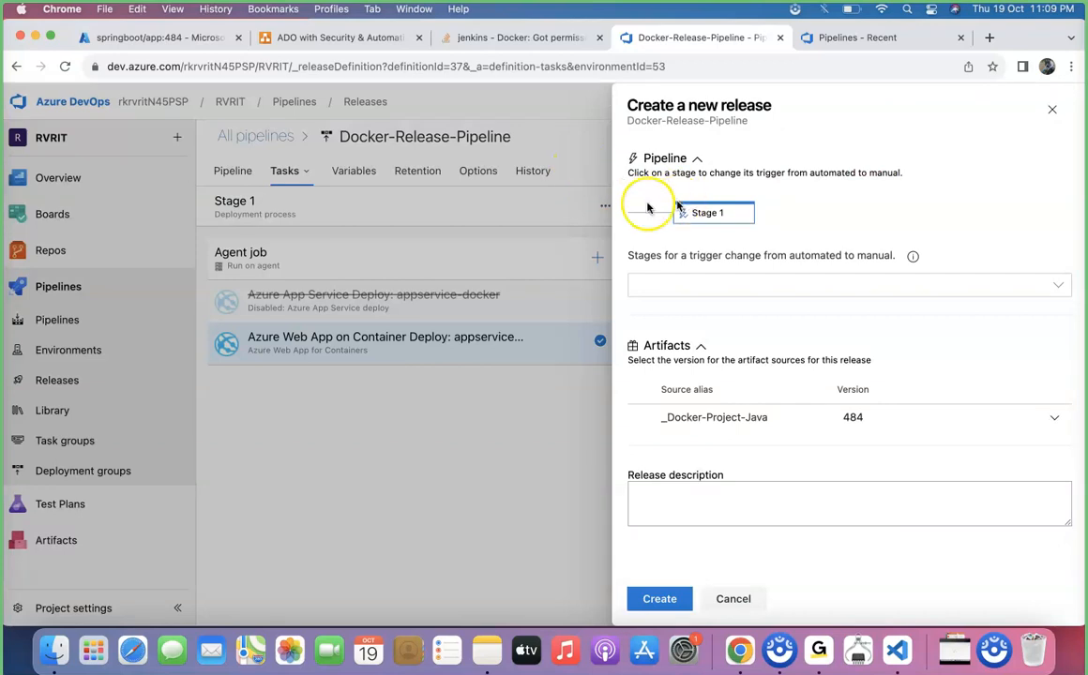
pyautogui.click(661, 600)
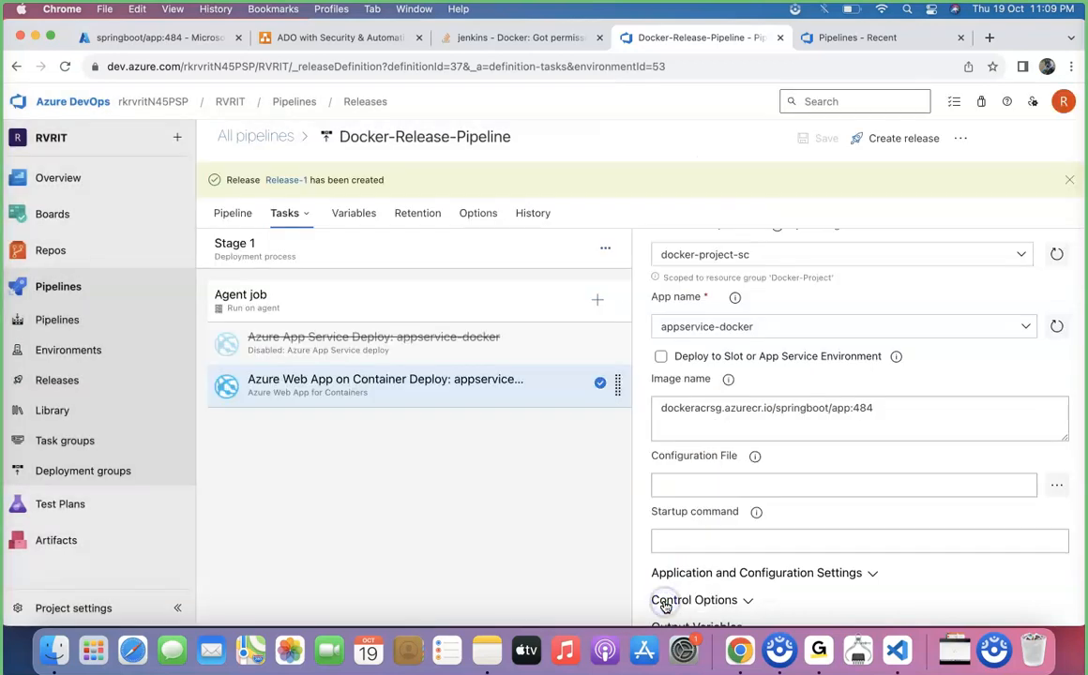
pyautogui.click(293, 183)
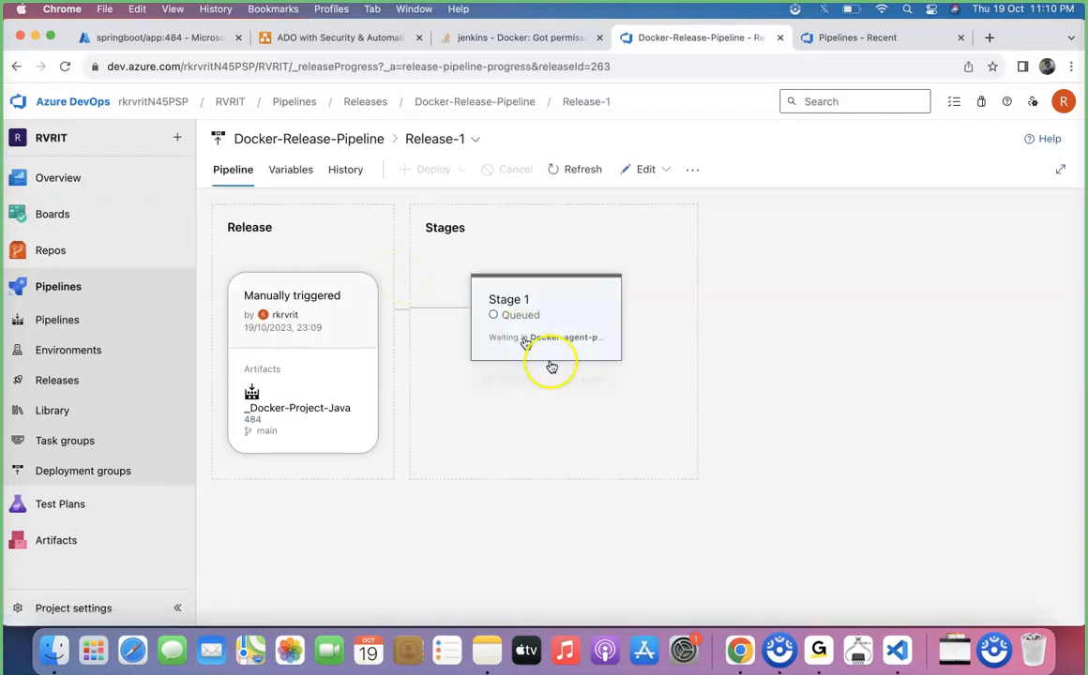
pyautogui.click(593, 385)
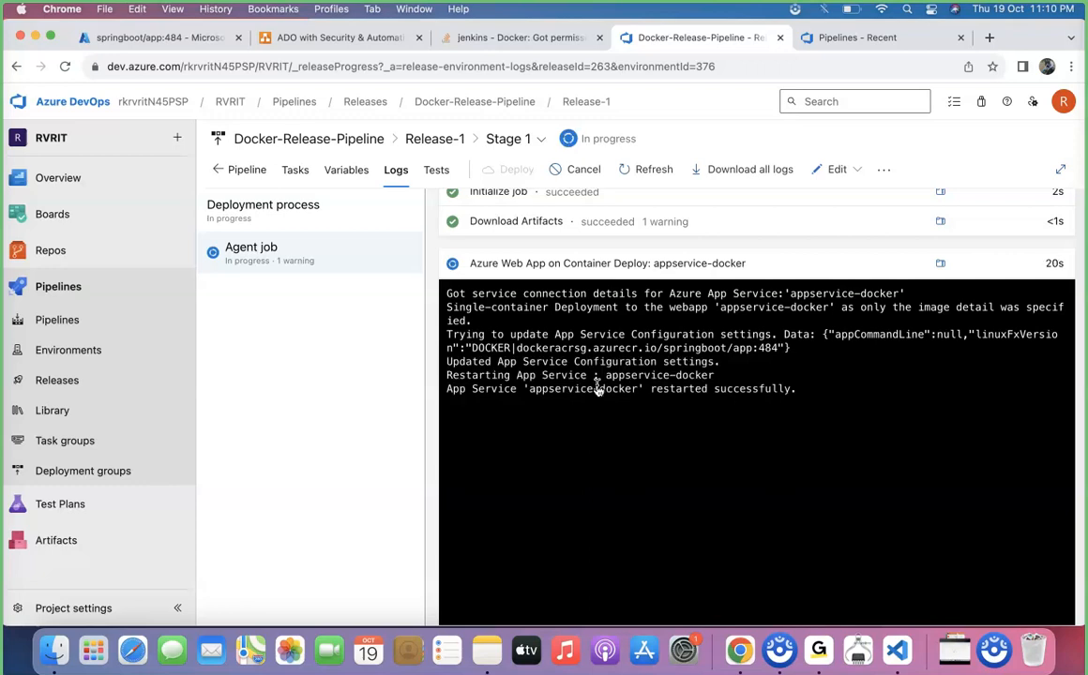
# Browse the Mainproject-latest-repo source tree down to the restfulwebservices helloworld and todo packages.
pyautogui.click(68, 255)
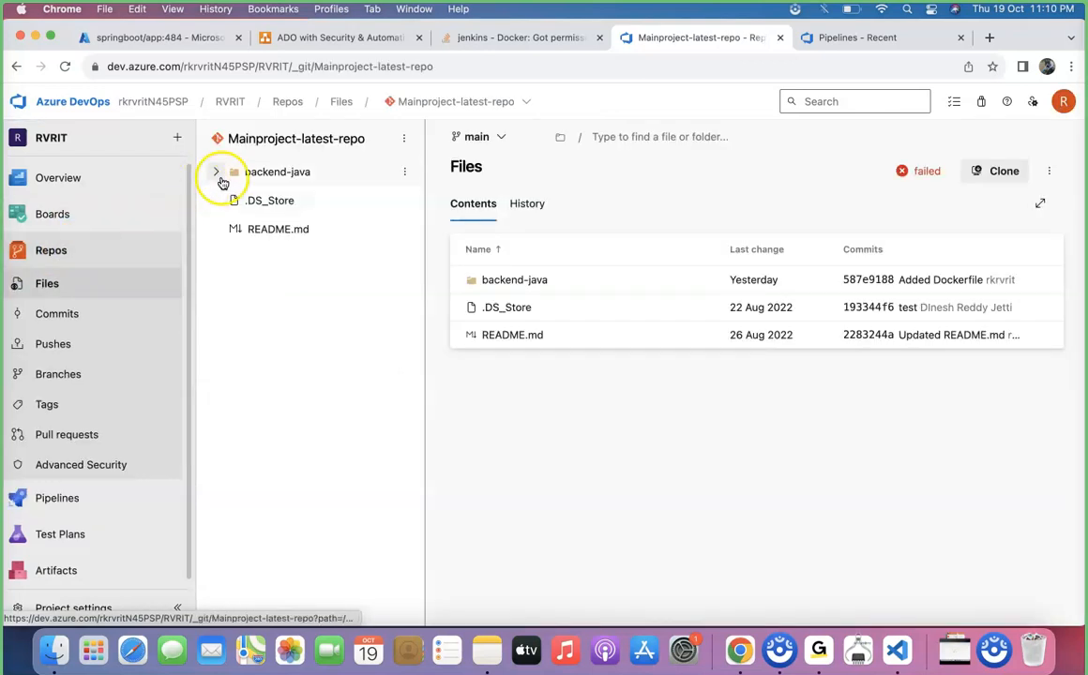
pyautogui.click(218, 173)
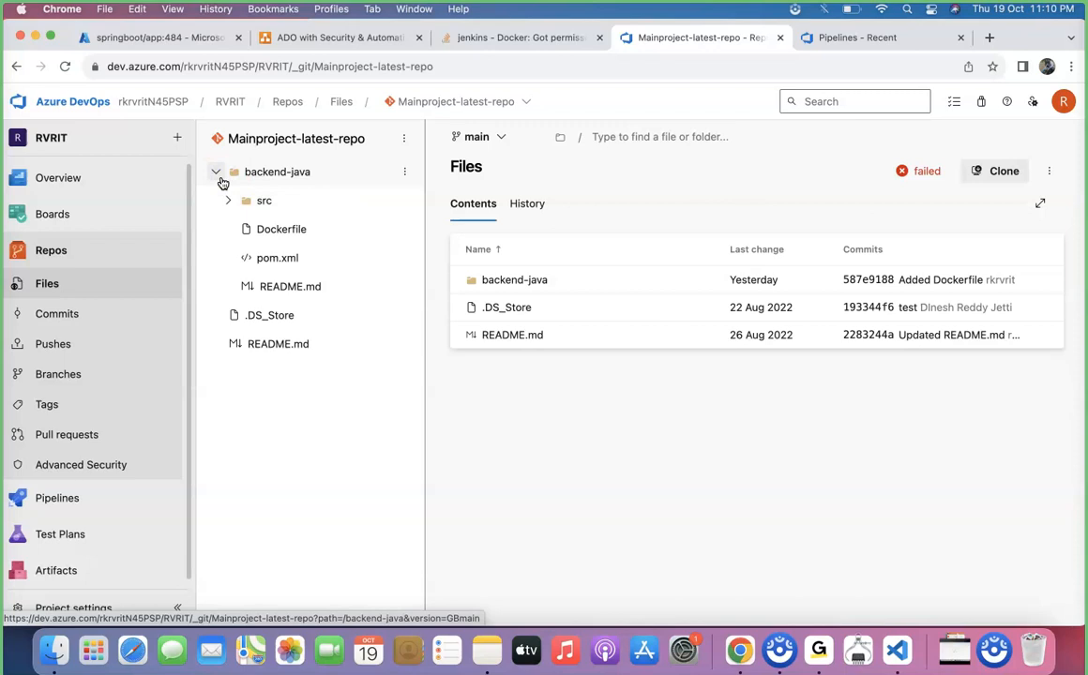
pyautogui.click(228, 200)
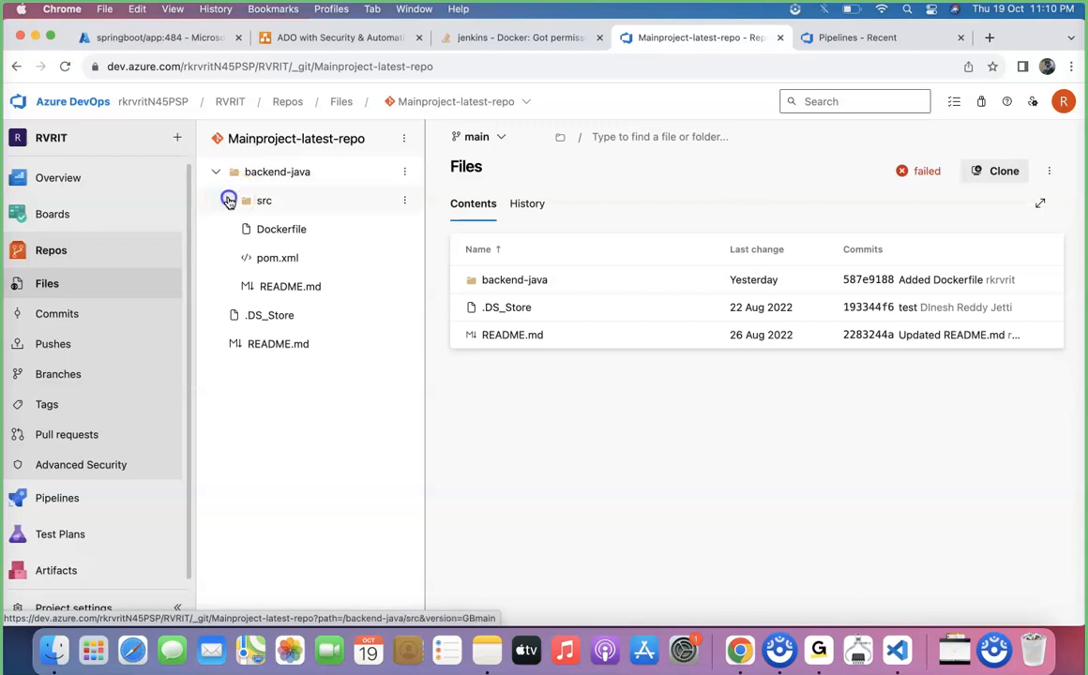
pyautogui.click(241, 231)
pyautogui.click(252, 258)
pyautogui.click(265, 286)
pyautogui.click(277, 315)
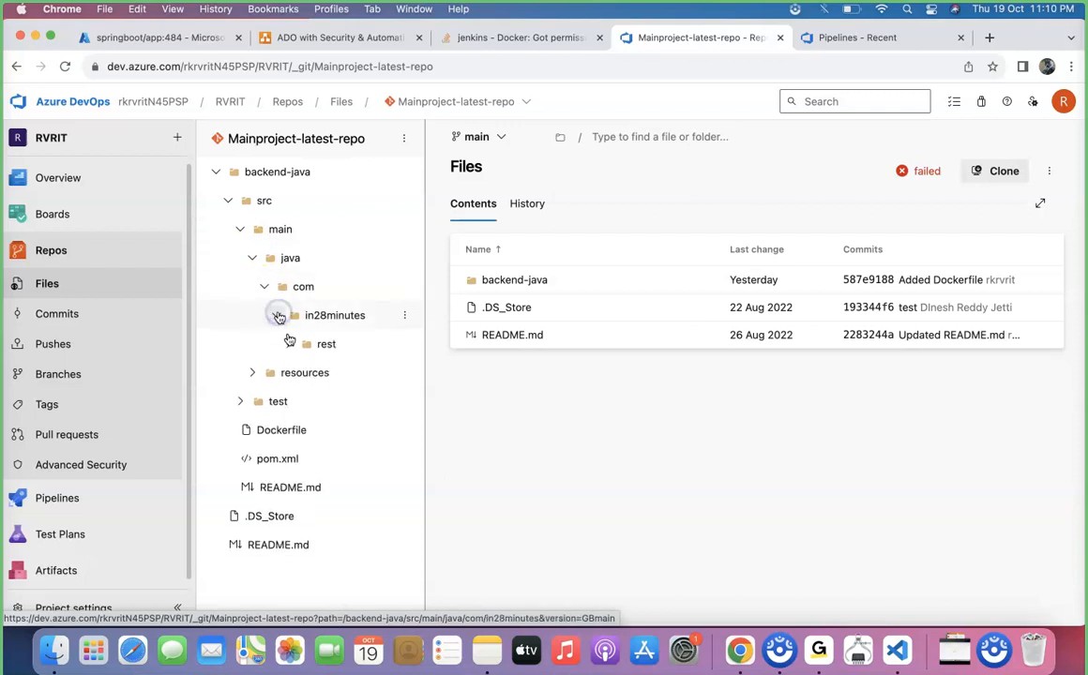
pyautogui.click(289, 344)
pyautogui.click(300, 372)
pyautogui.click(314, 401)
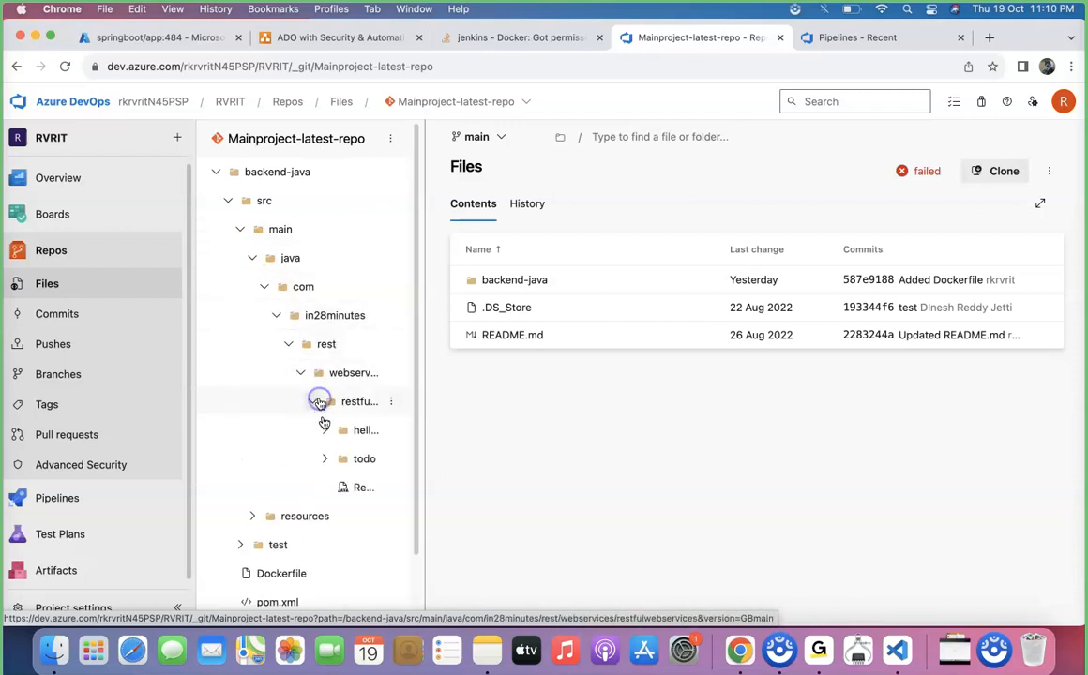
pyautogui.moveTo(426, 431); pyautogui.dragTo(555, 450)
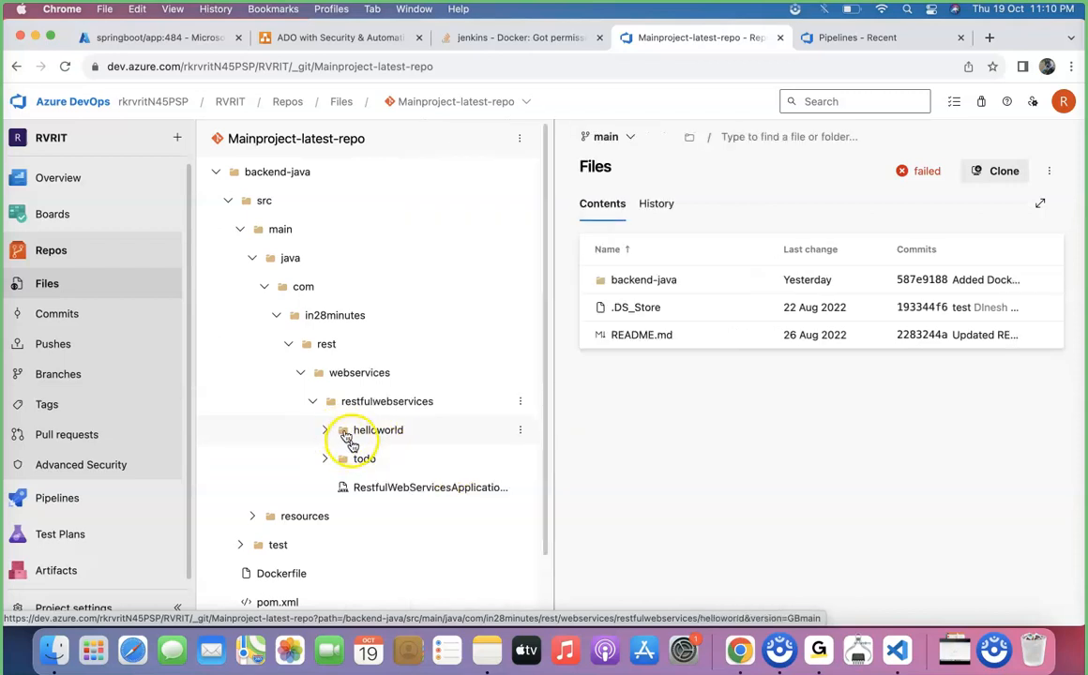
pyautogui.click(360, 461)
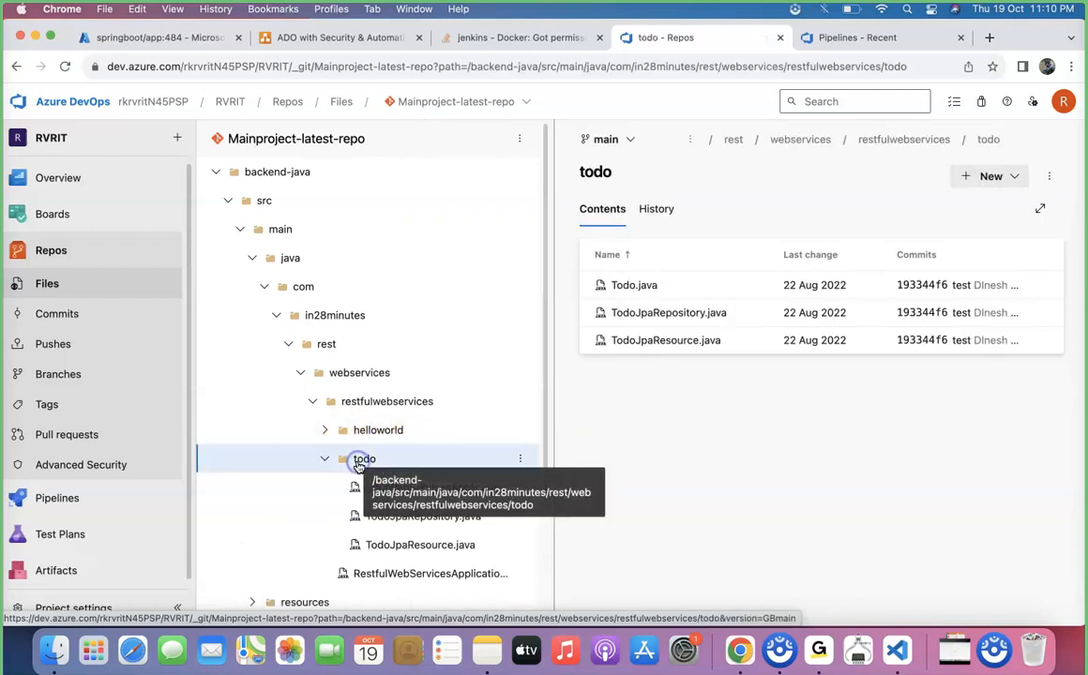
pyautogui.click(392, 431)
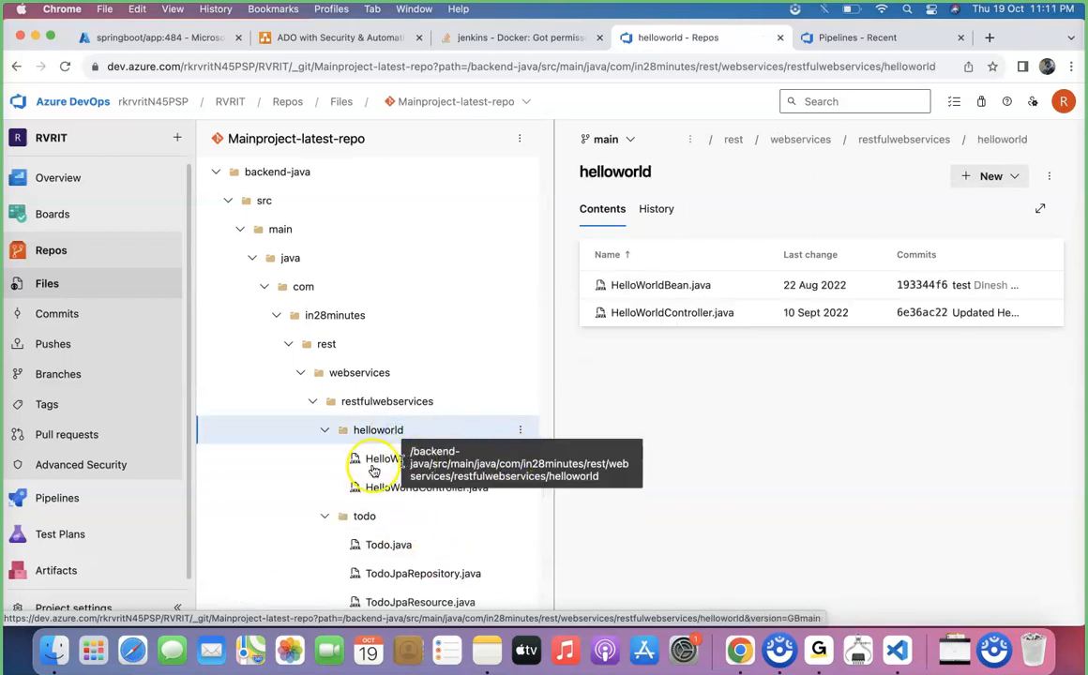
# Open HelloWorldController.java and examine its /tracker/check request mapping.
pyautogui.click(372, 483)
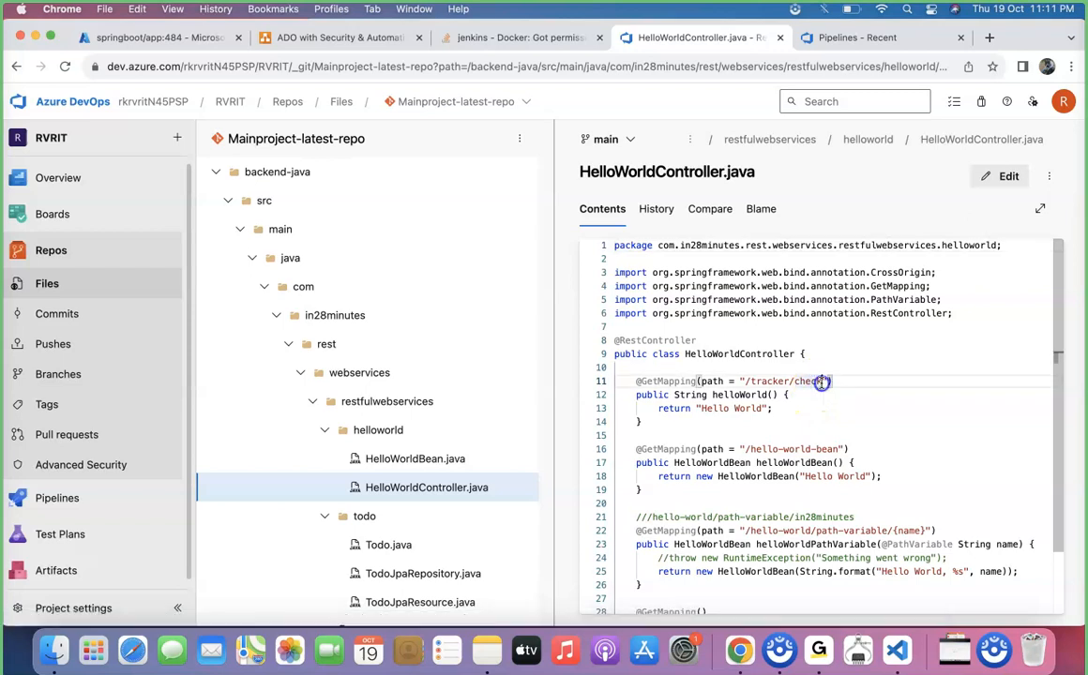
pyautogui.moveTo(822, 382); pyautogui.dragTo(741, 381)
pyautogui.scroll(-3, 741, 381)
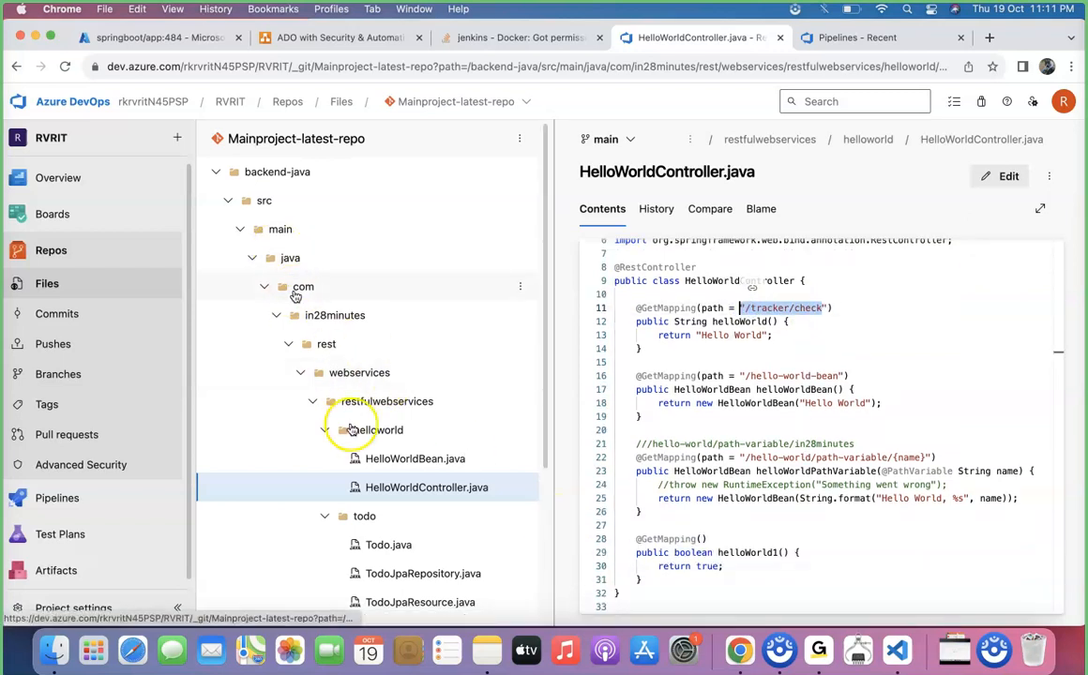
pyautogui.scroll(-5, 352, 429)
pyautogui.click(252, 440)
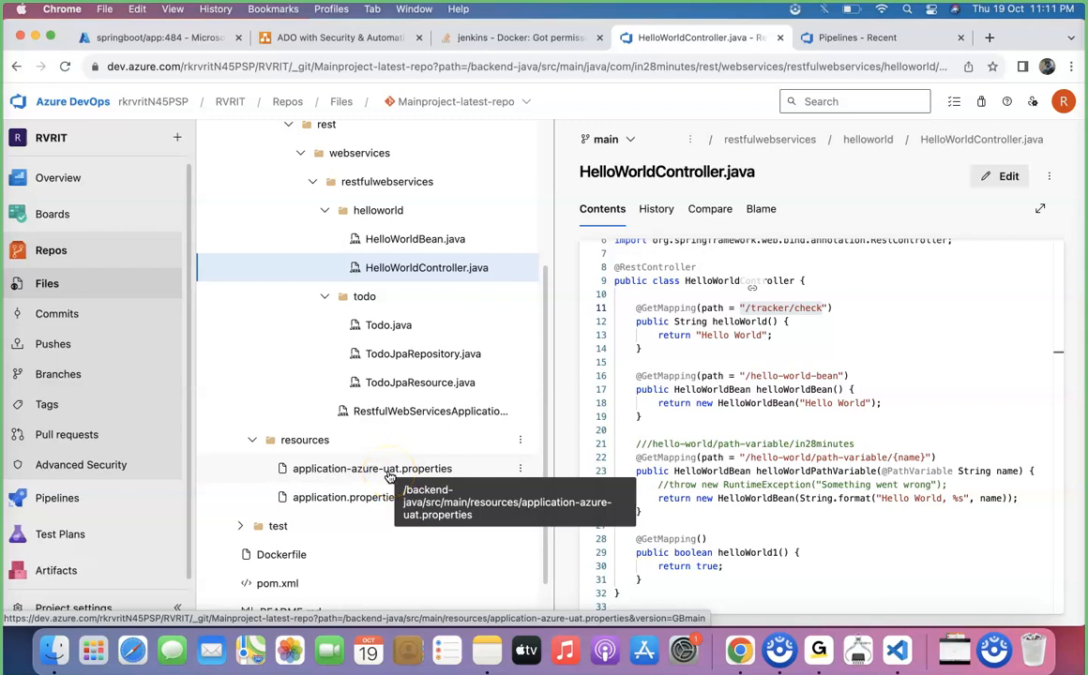
# Open application.properties under resources and examine the server.servlet.context-path setting.
pyautogui.click(346, 500)
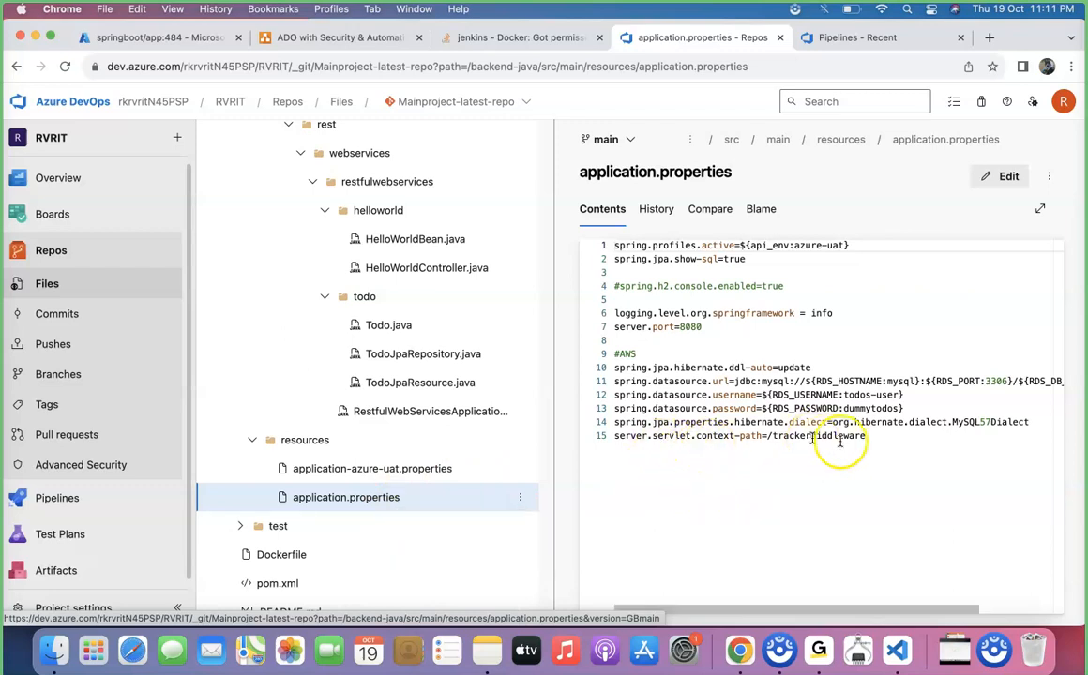
pyautogui.moveTo(865, 437); pyautogui.dragTo(610, 435)
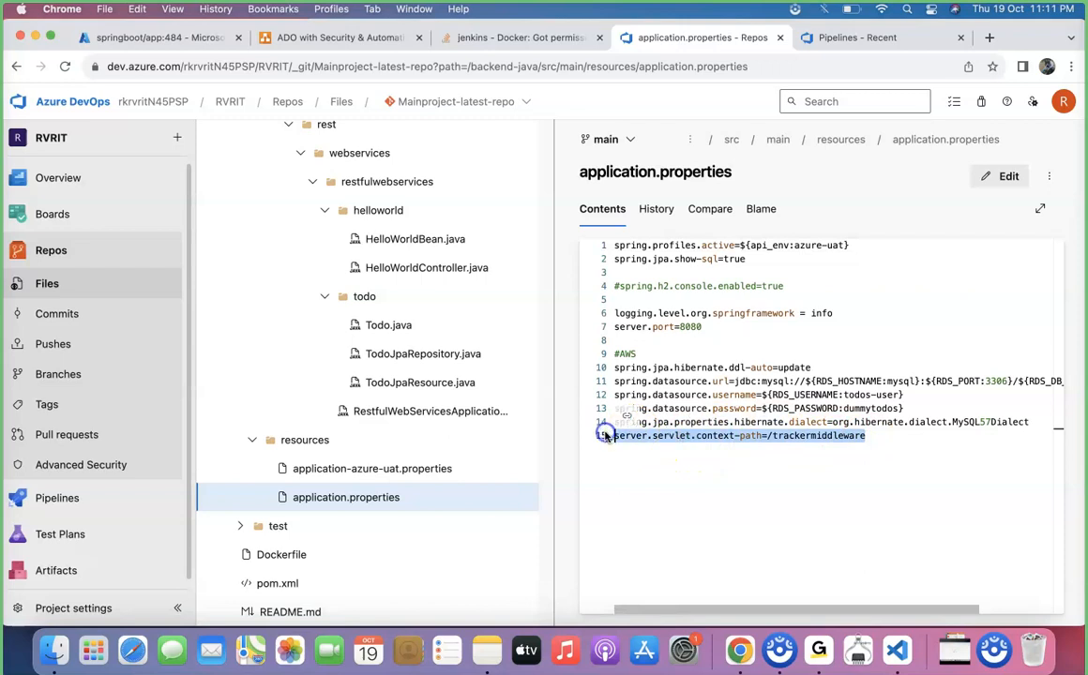
pyautogui.click(719, 457)
pyautogui.moveTo(867, 438); pyautogui.dragTo(770, 440)
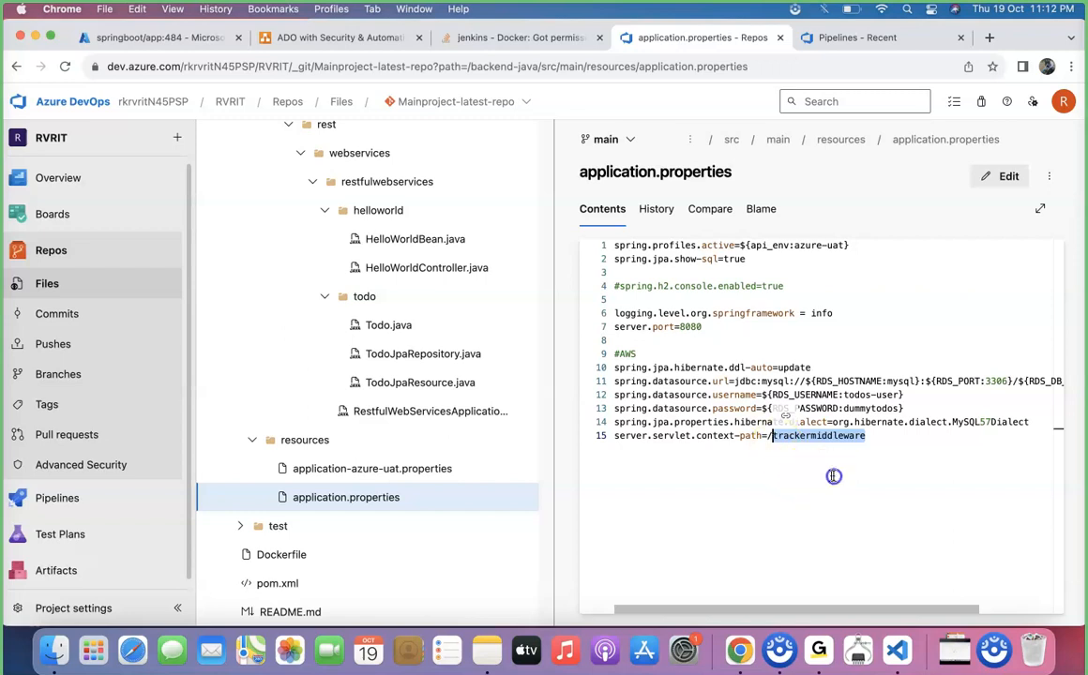
pyautogui.click(879, 455)
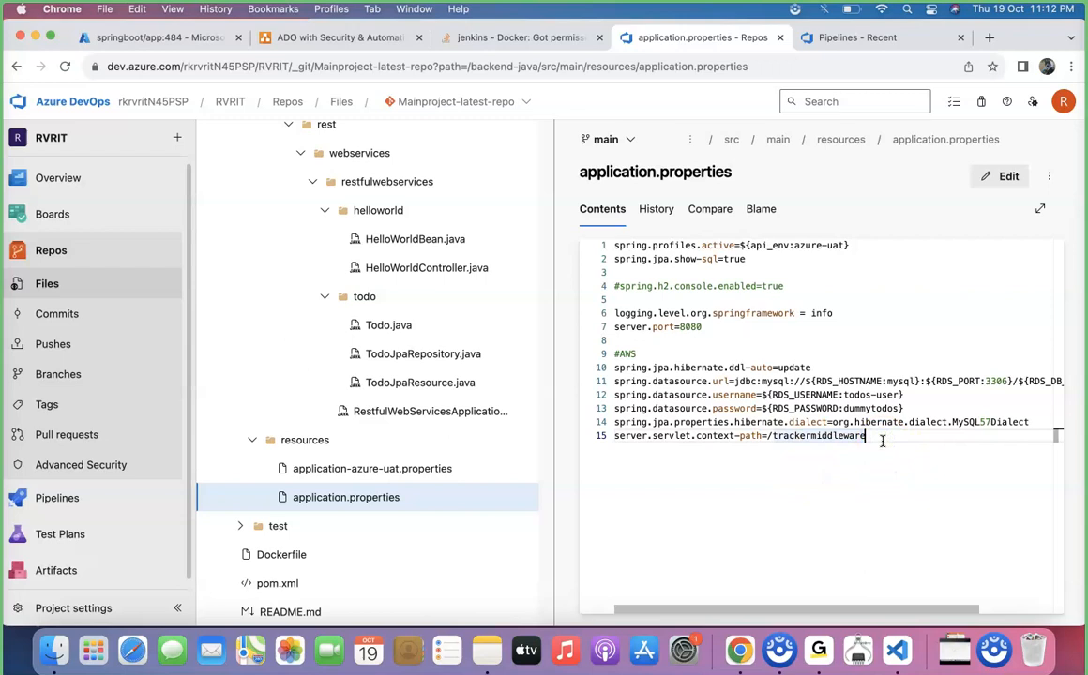
pyautogui.click(879, 444)
pyautogui.click(868, 444)
pyautogui.click(887, 443)
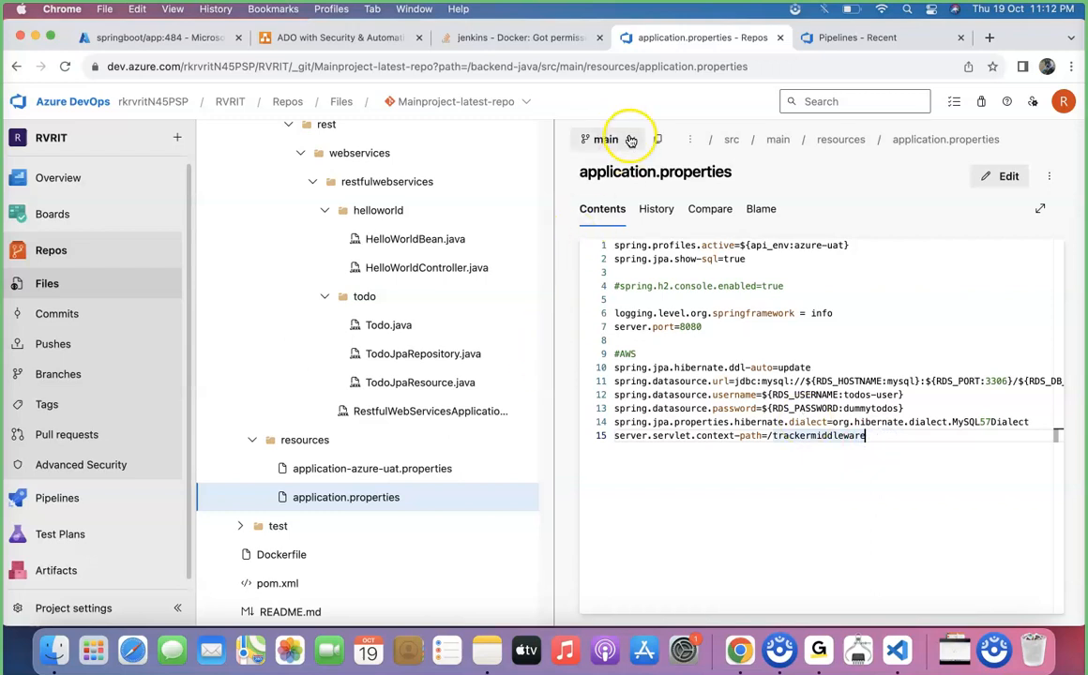
pyautogui.doubleClick(830, 437)
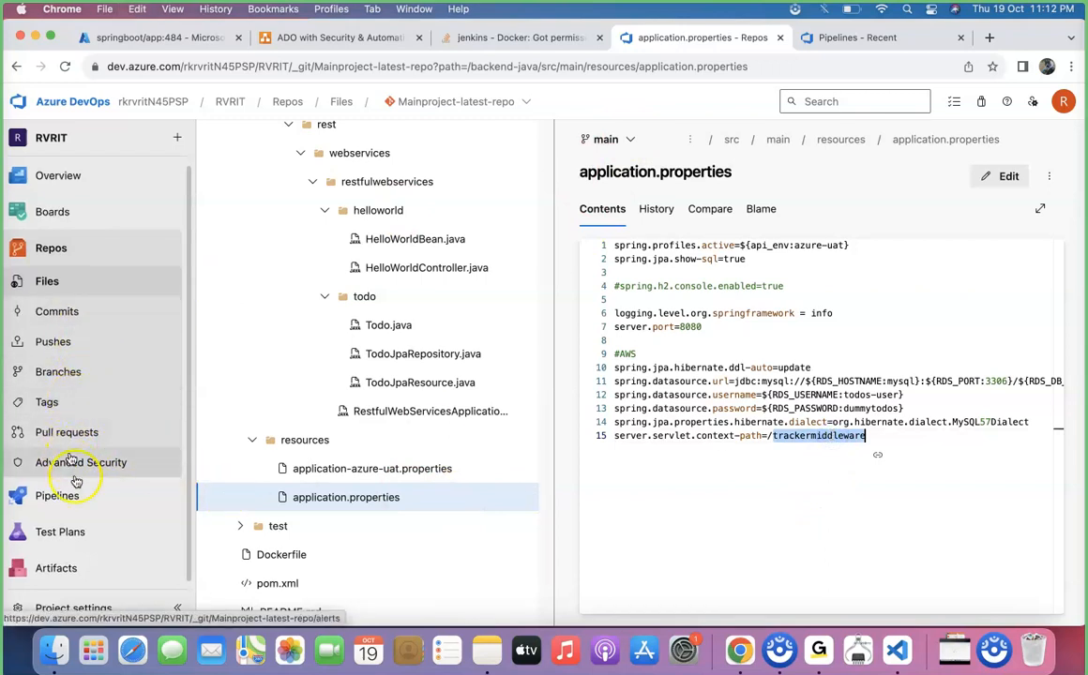
# Open the Docker-Release-Pipeline Release-1 Stage 1 log for the Azure Web App on Container Deploy task.
pyautogui.moveTo(76, 504)
pyautogui.click(230, 428)
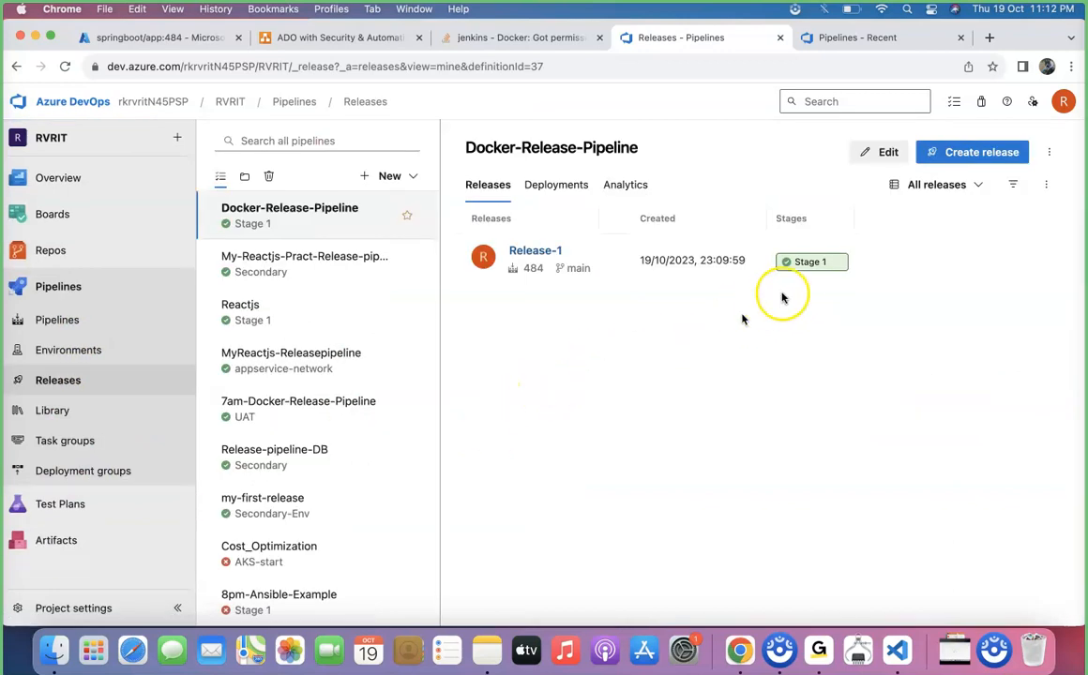
pyautogui.click(813, 270)
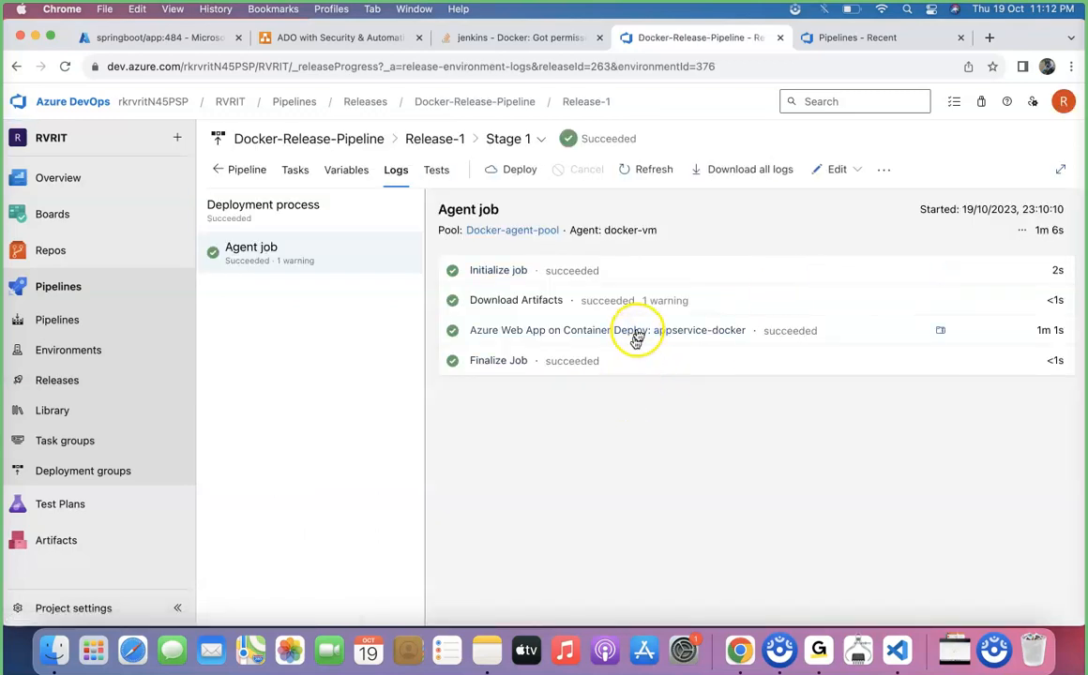
pyautogui.click(636, 333)
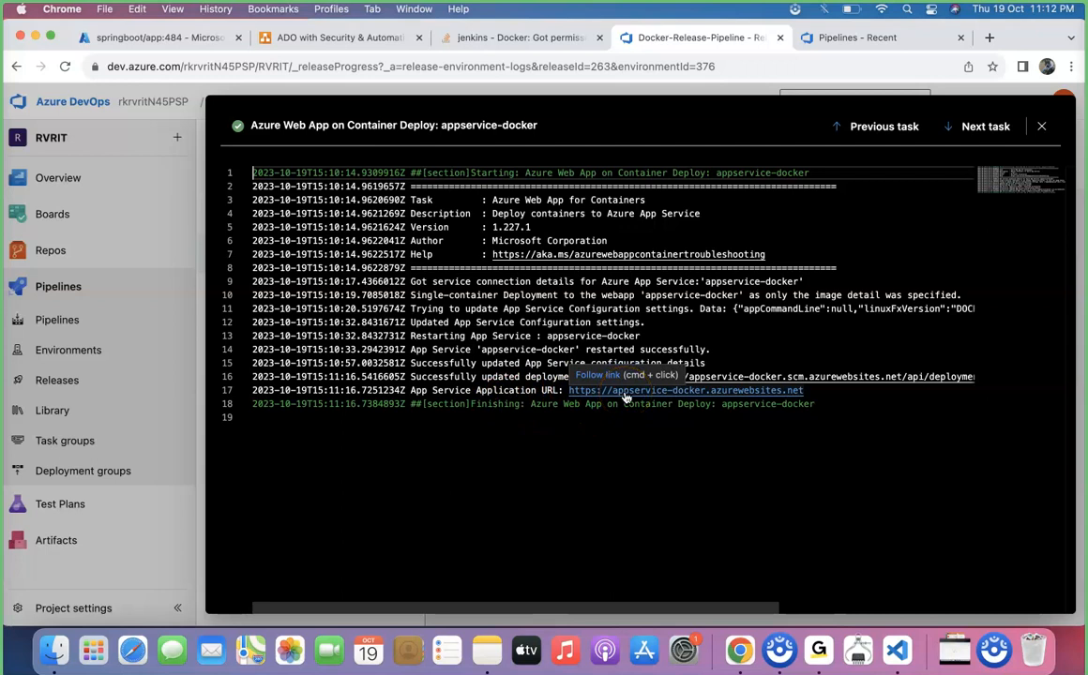
pyautogui.click(554, 457)
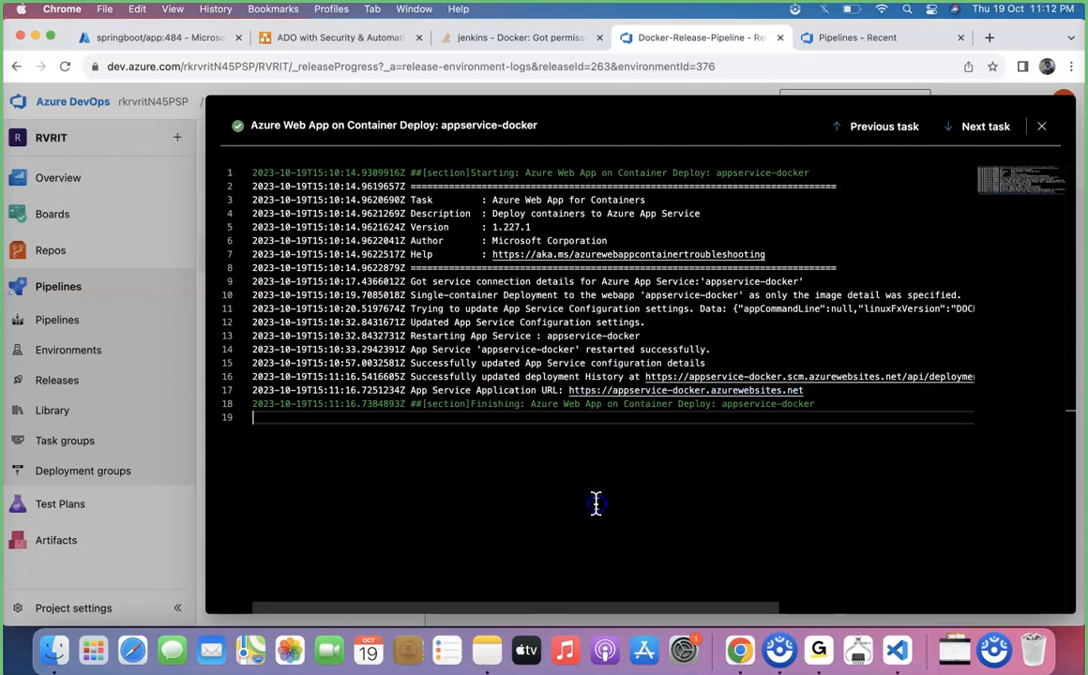
# Go to the appservice-docker App Service in the Azure portal and browse its default domain.
pyautogui.click(168, 41)
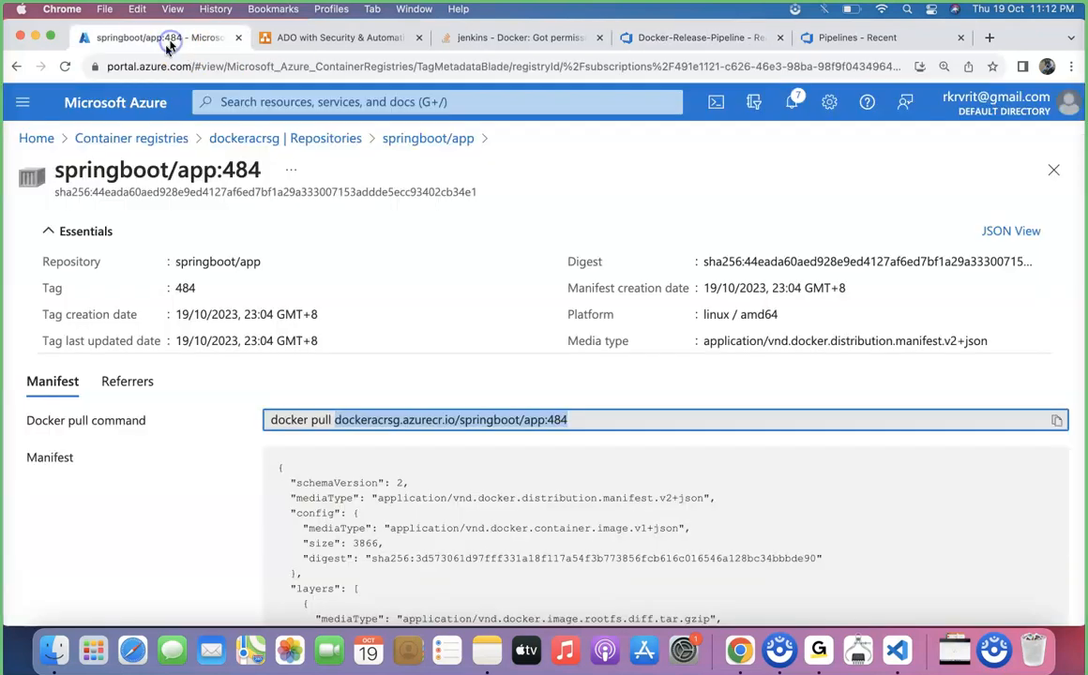
pyautogui.click(117, 139)
pyautogui.click(49, 142)
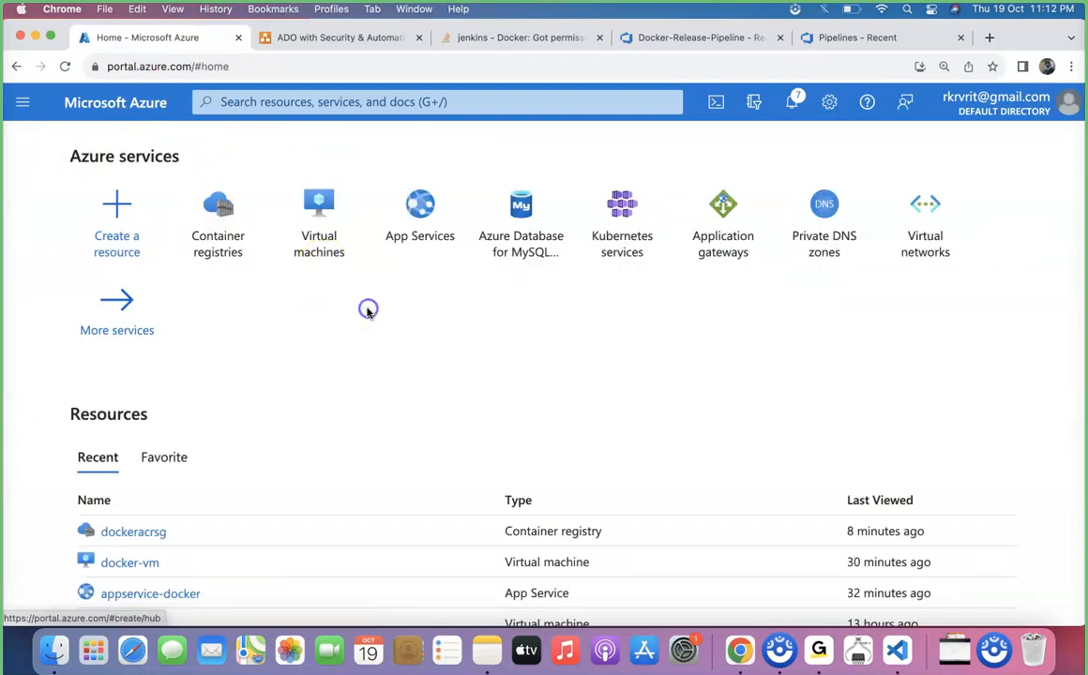
pyautogui.click(414, 193)
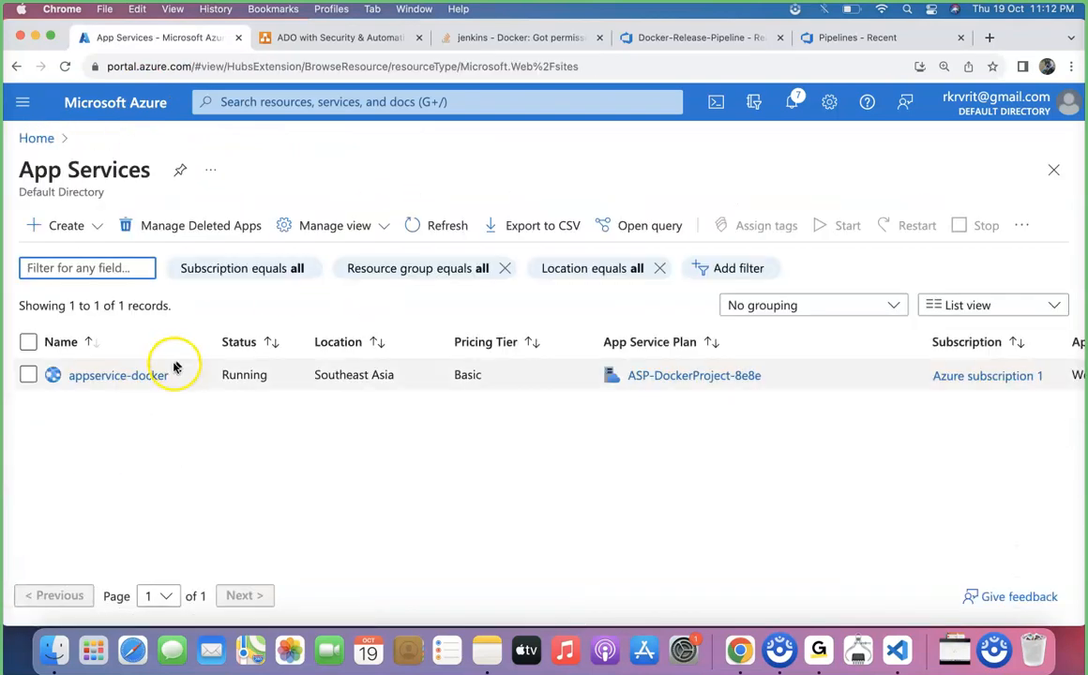
pyautogui.click(149, 375)
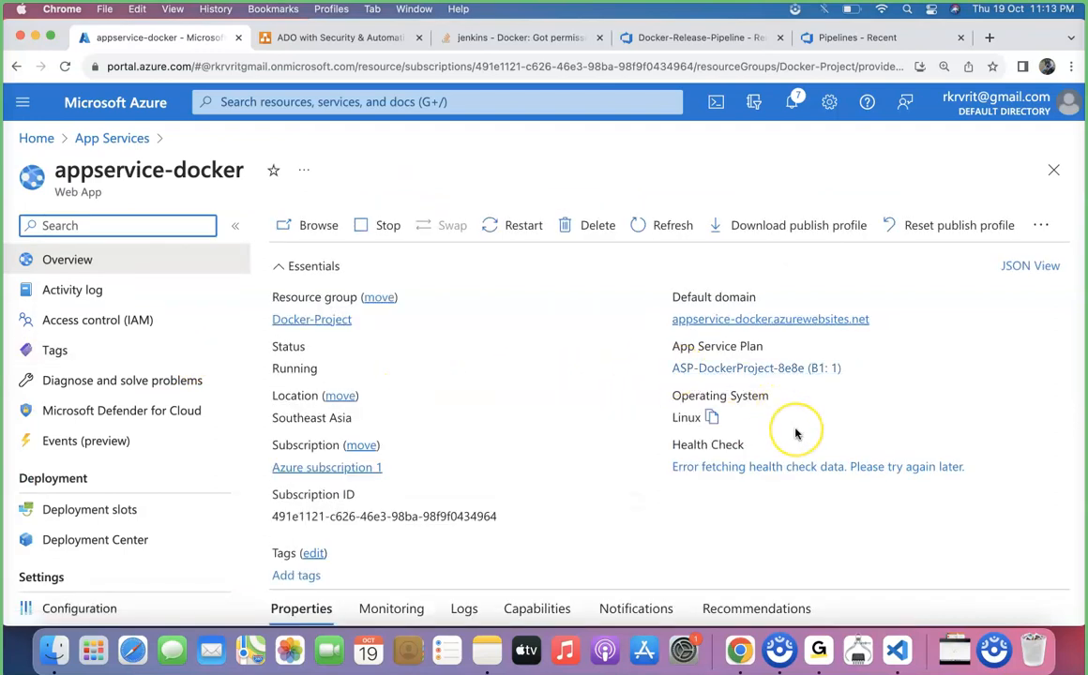
pyautogui.click(784, 325)
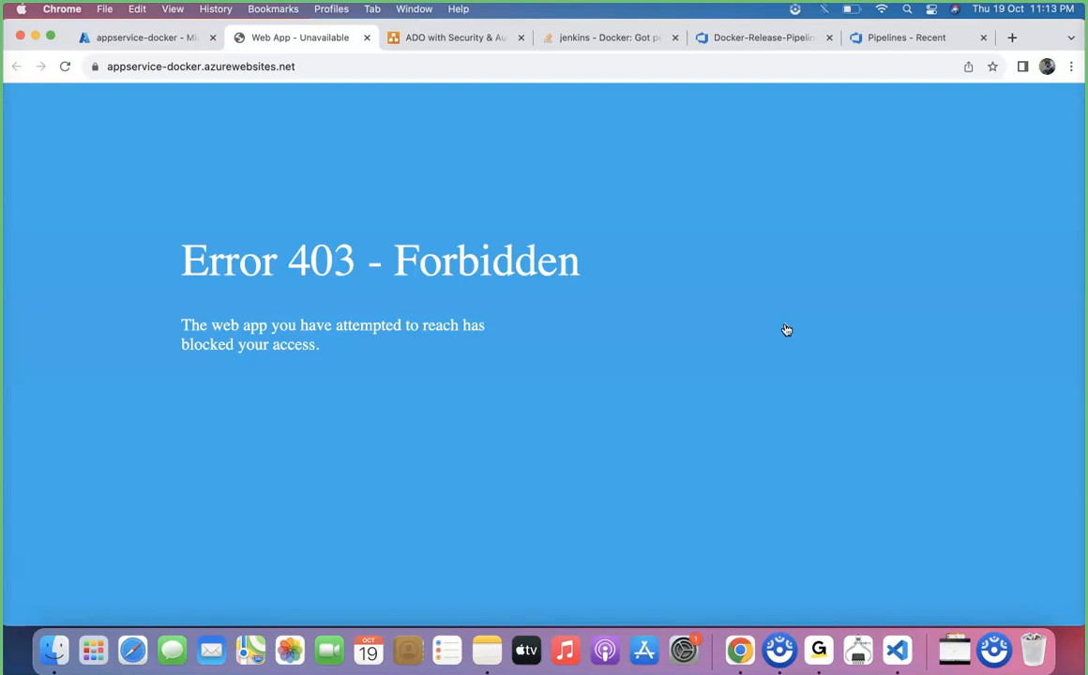
# Enable Allow public access in appservice-docker's networking access restrictions and save.
pyautogui.click(161, 38)
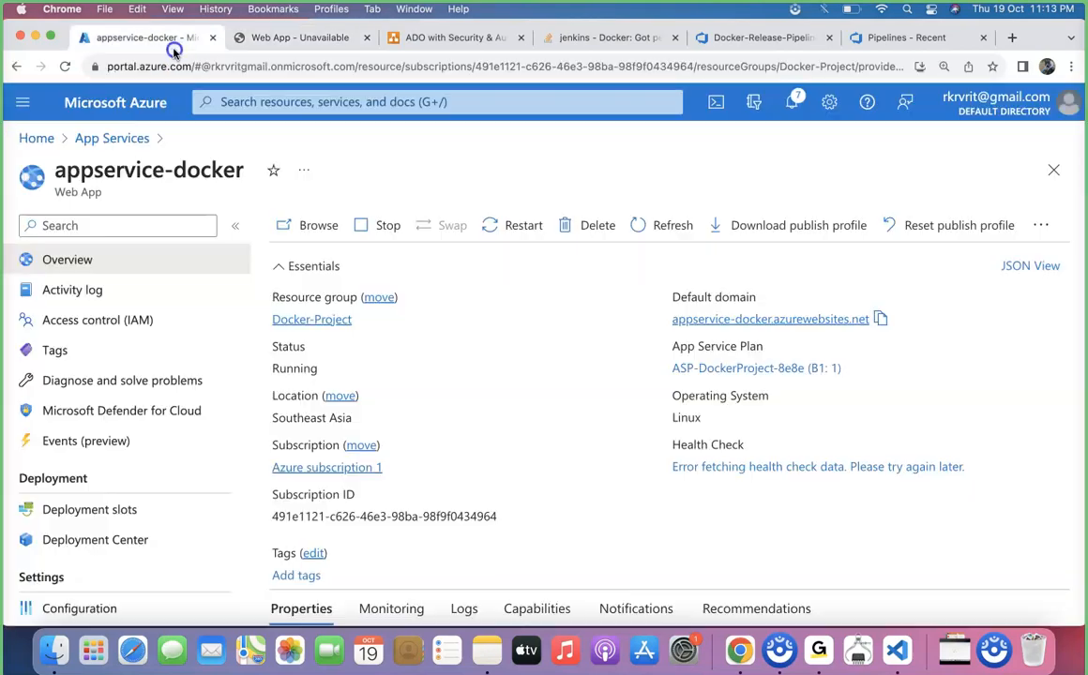
pyautogui.scroll(-10, 121, 445)
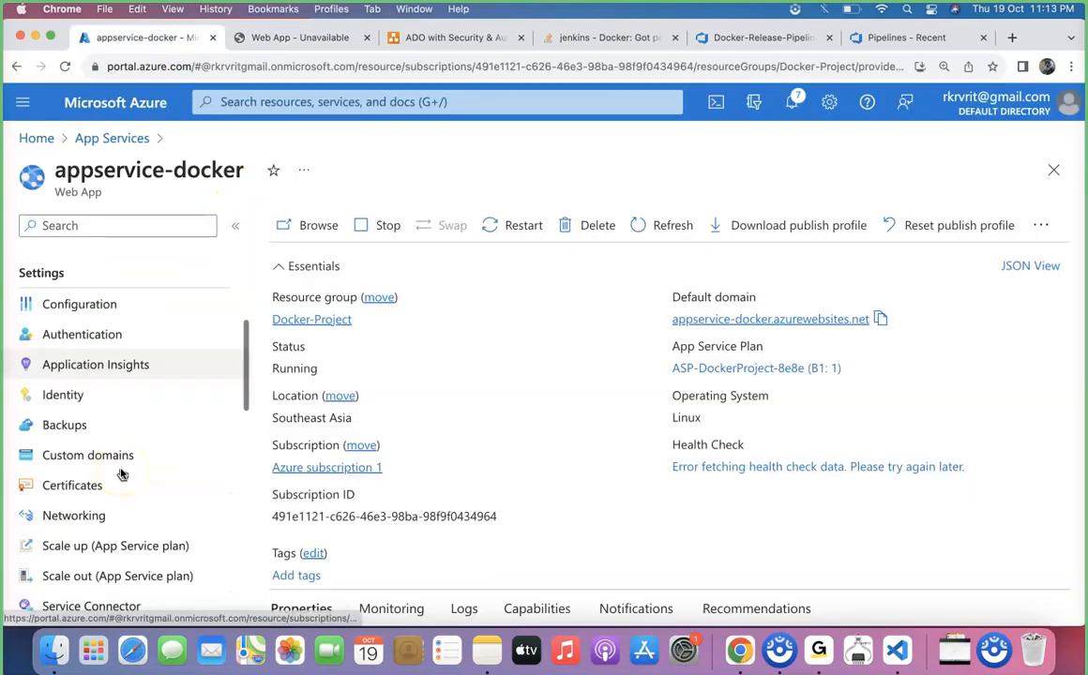
pyautogui.click(112, 429)
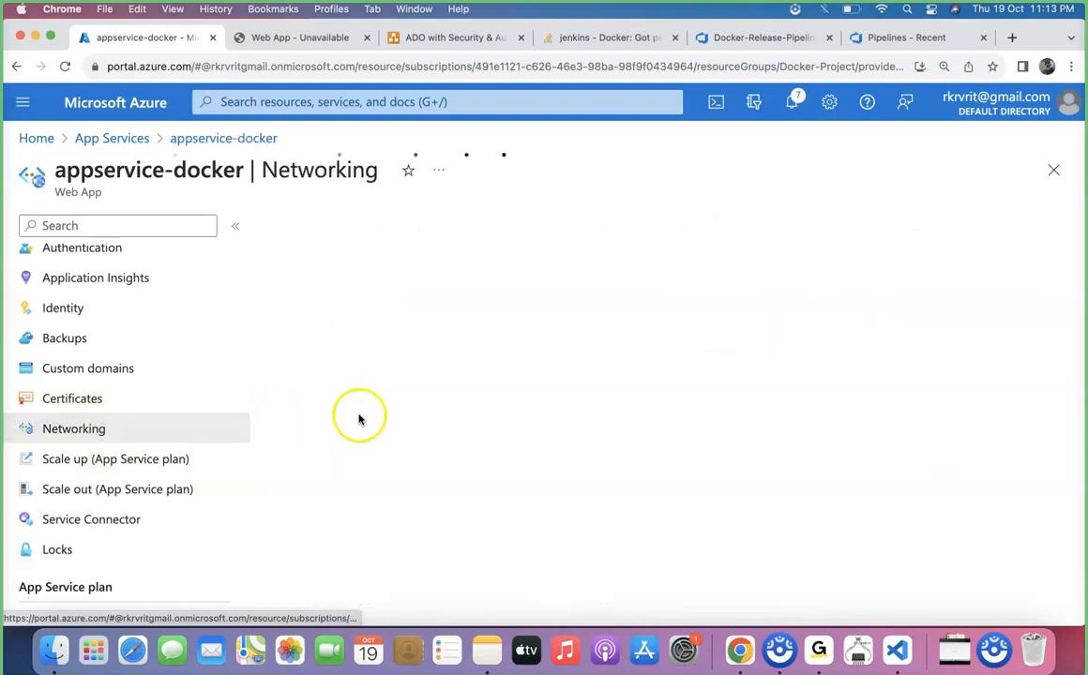
pyautogui.click(389, 505)
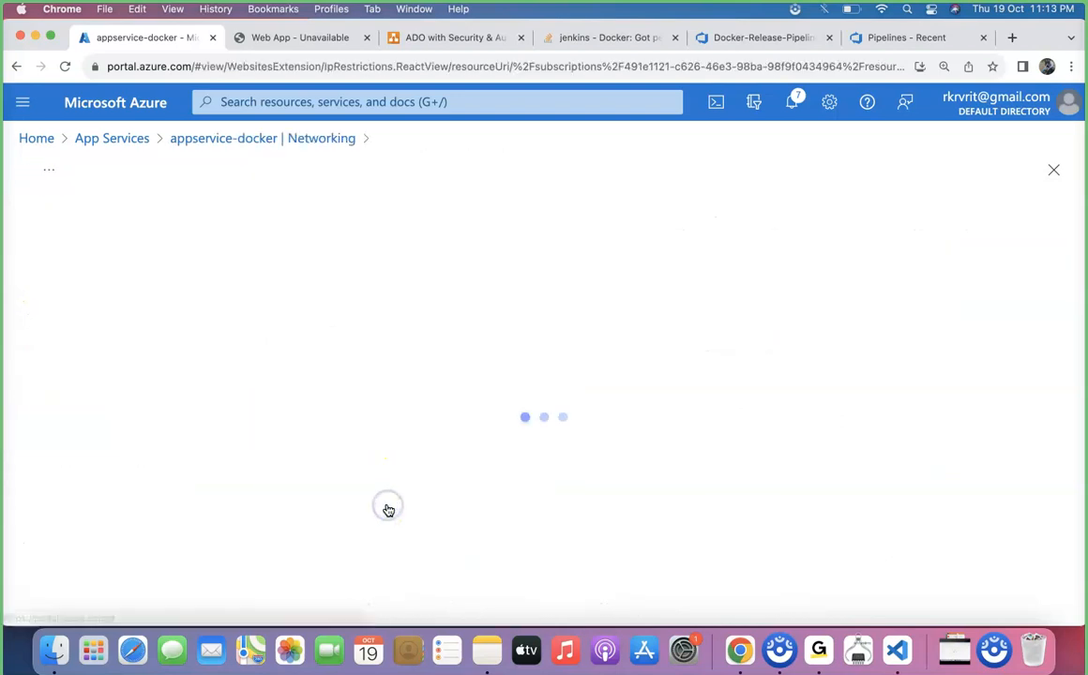
pyautogui.click(269, 325)
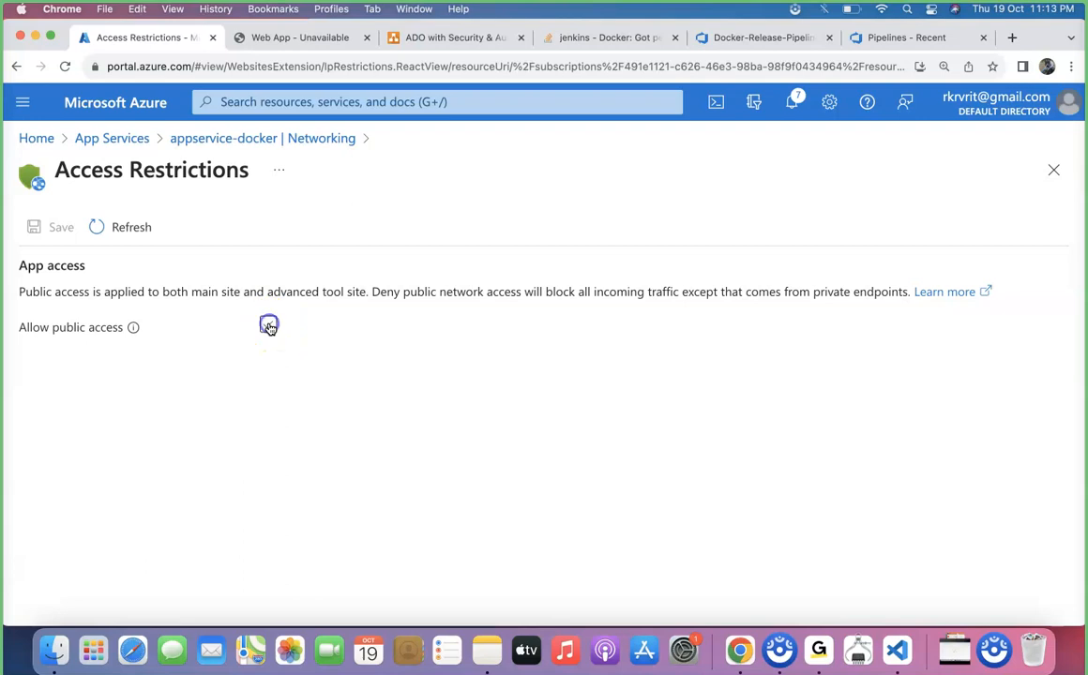
pyautogui.click(59, 228)
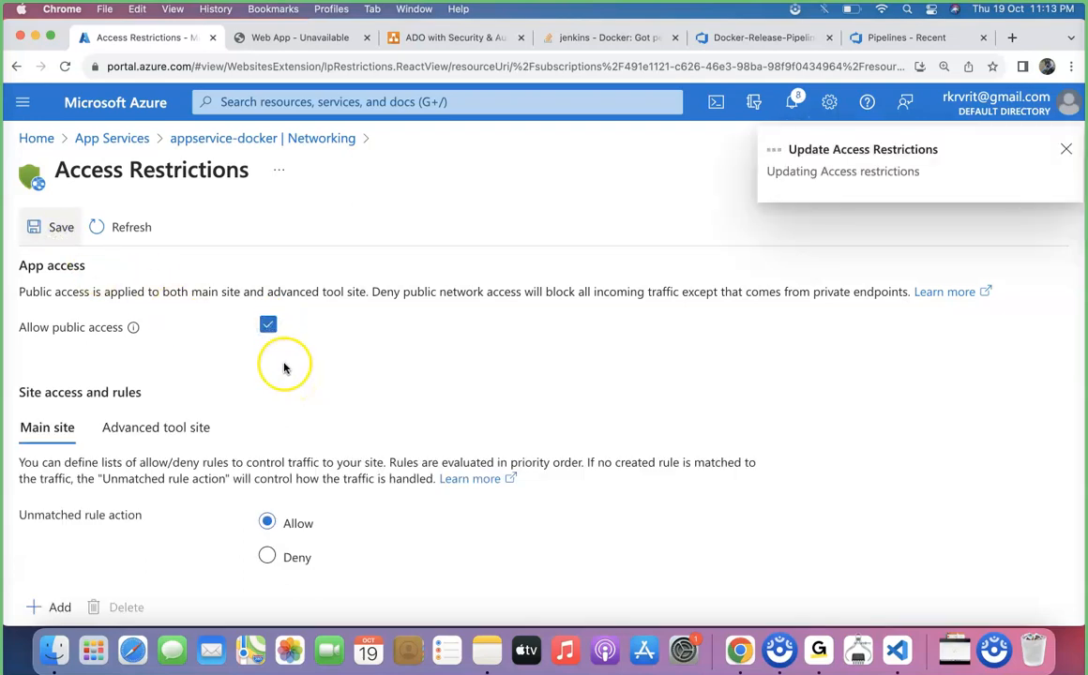
# Reload the appservice-docker website to check the deployed application.
pyautogui.click(298, 41)
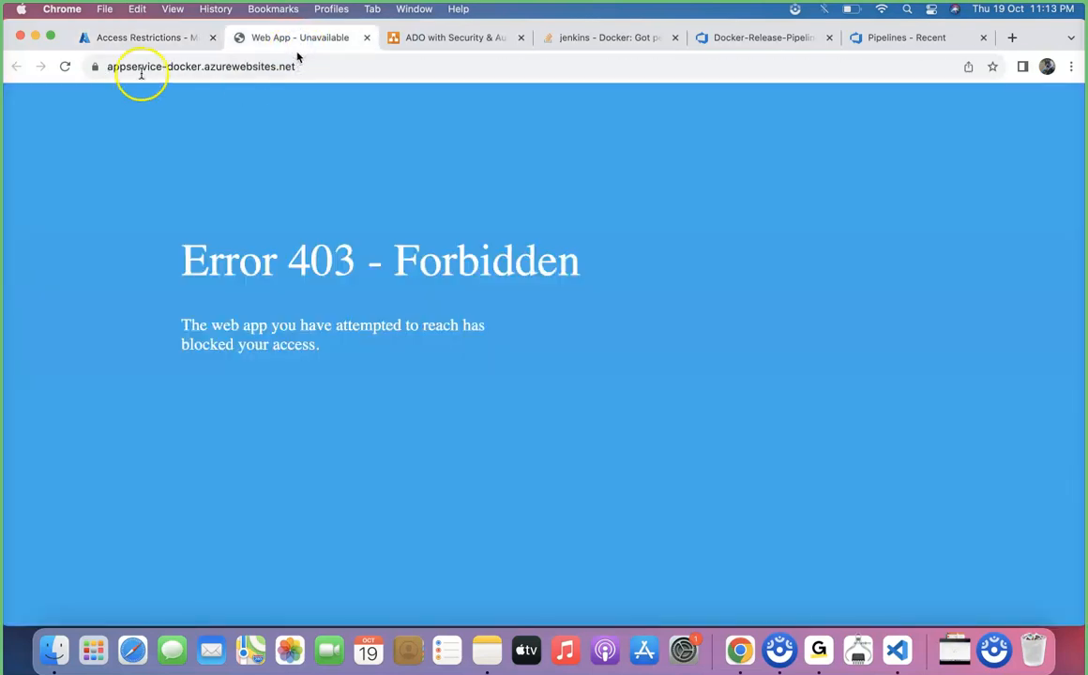
pyautogui.click(66, 67)
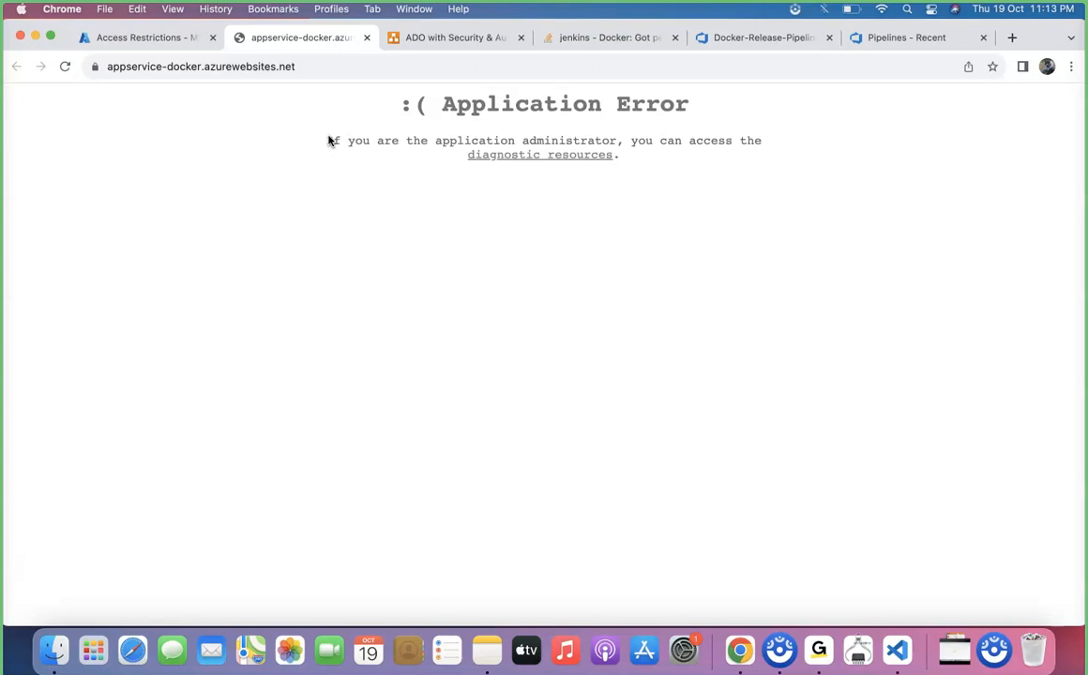
pyautogui.moveTo(675, 211); pyautogui.dragTo(418, 84)
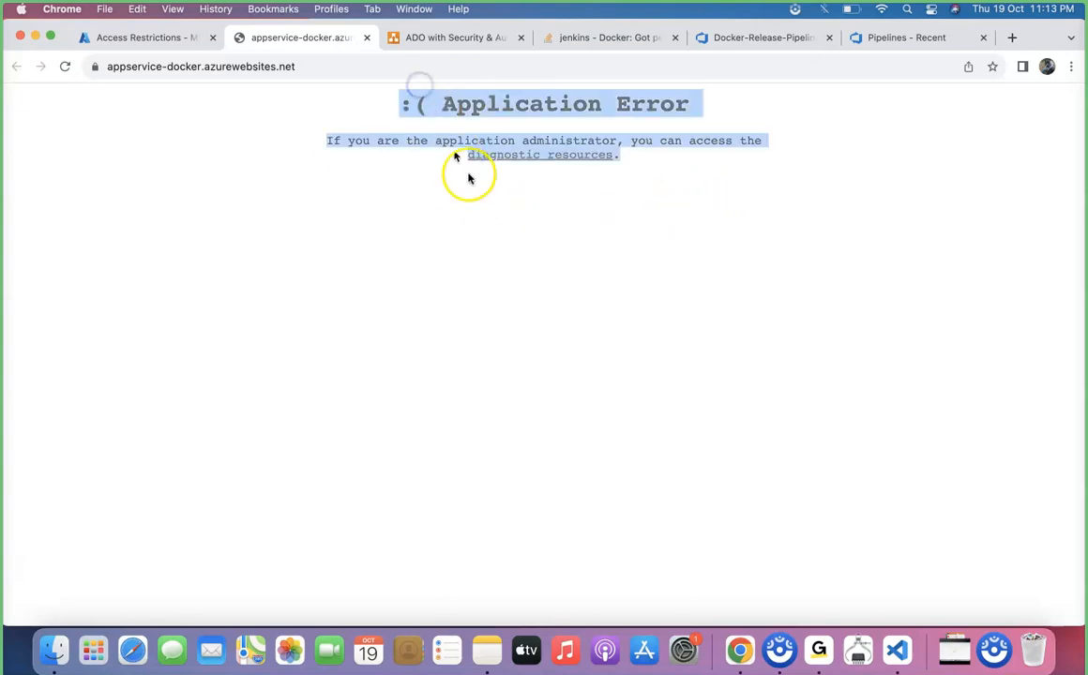
pyautogui.click(497, 256)
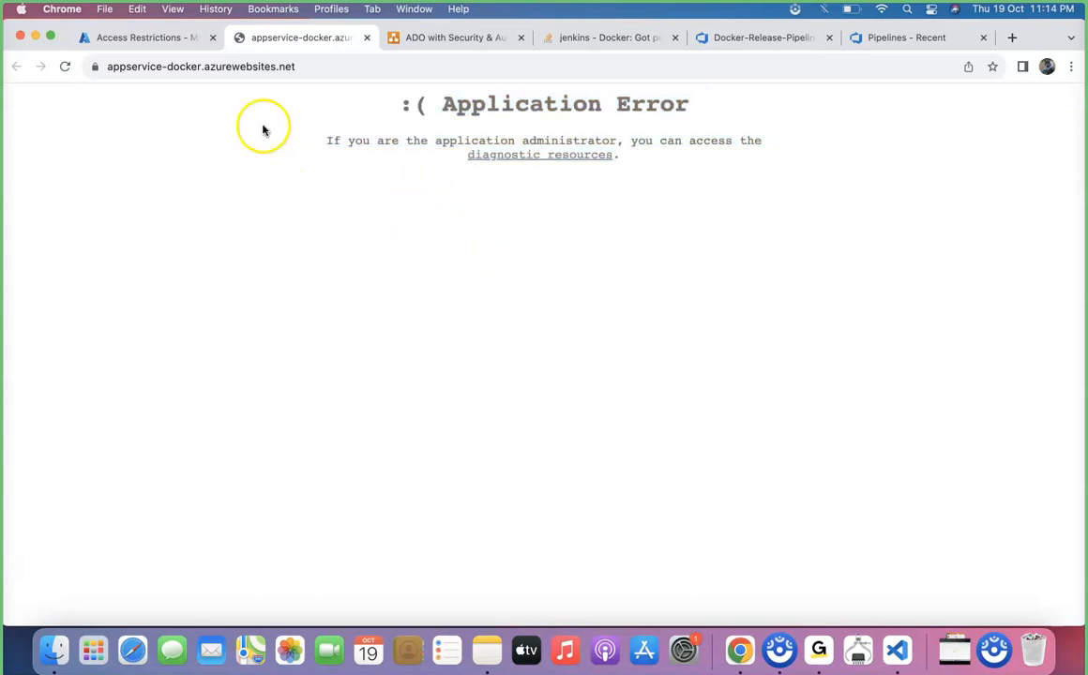
# Open appservice-docker's Advanced Tools (Kudu) site from the portal.
pyautogui.click(138, 38)
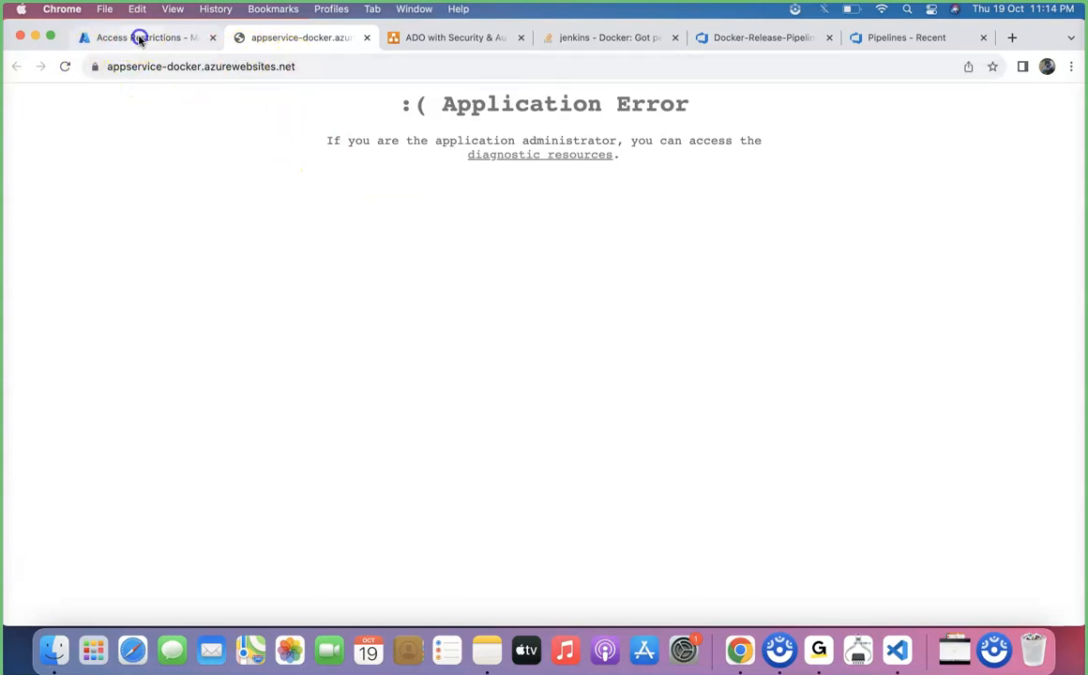
pyautogui.click(237, 136)
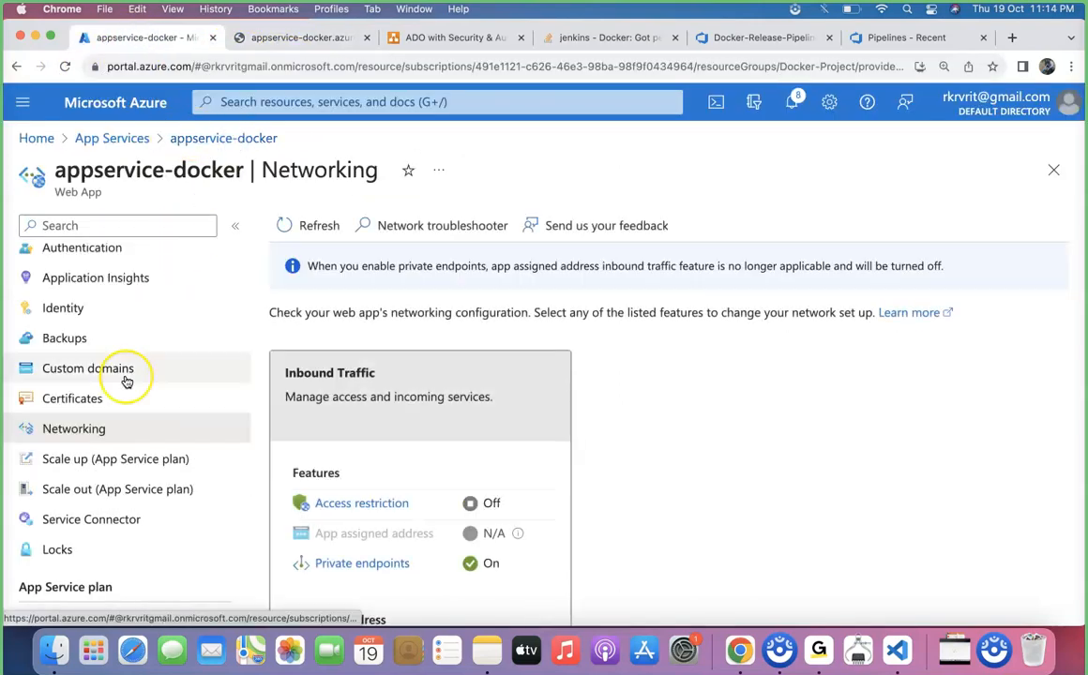
pyautogui.scroll(-8, 127, 380)
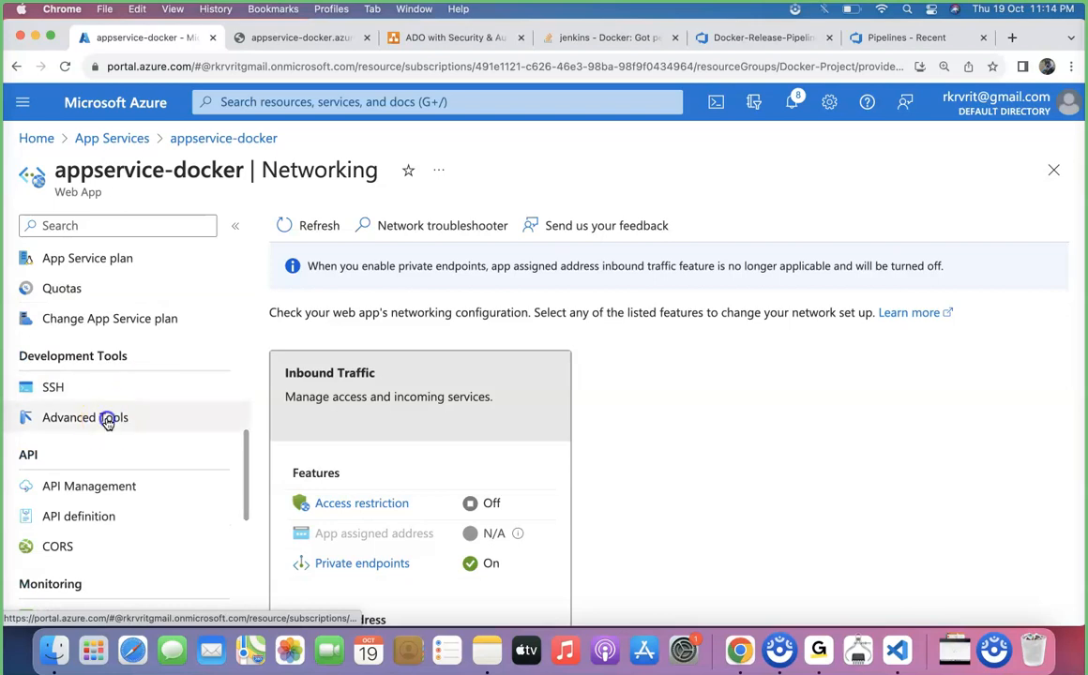
pyautogui.click(229, 418)
pyautogui.click(288, 325)
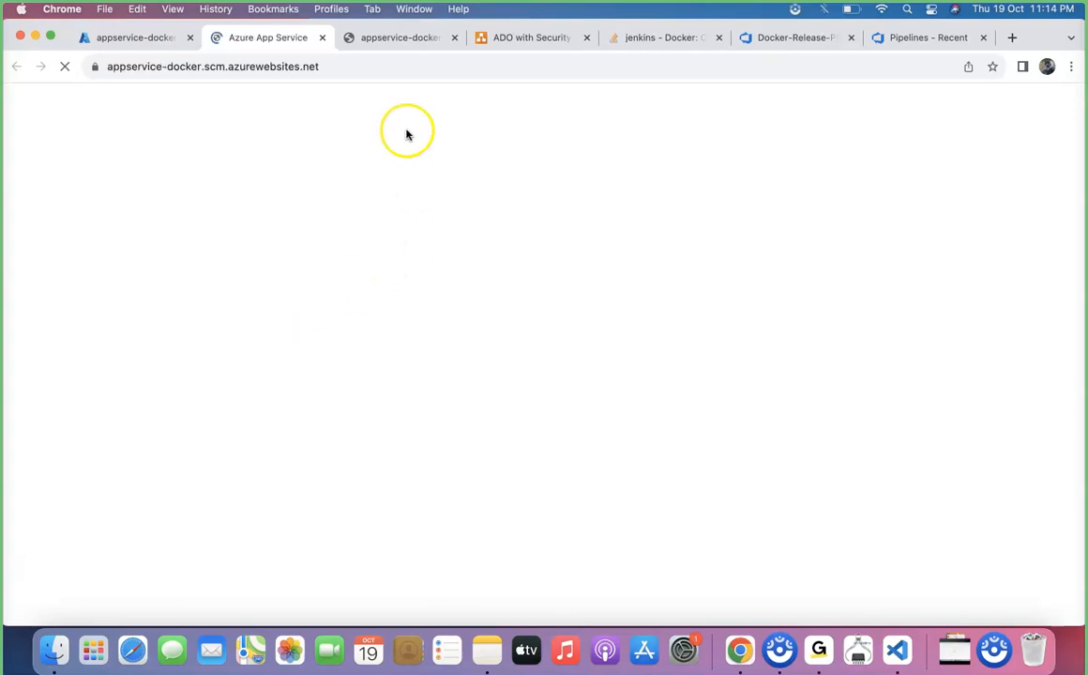
# Try to open the Kudu path /n ewui on the scm site.
pyautogui.click(390, 70)
pyautogui.click(390, 70)
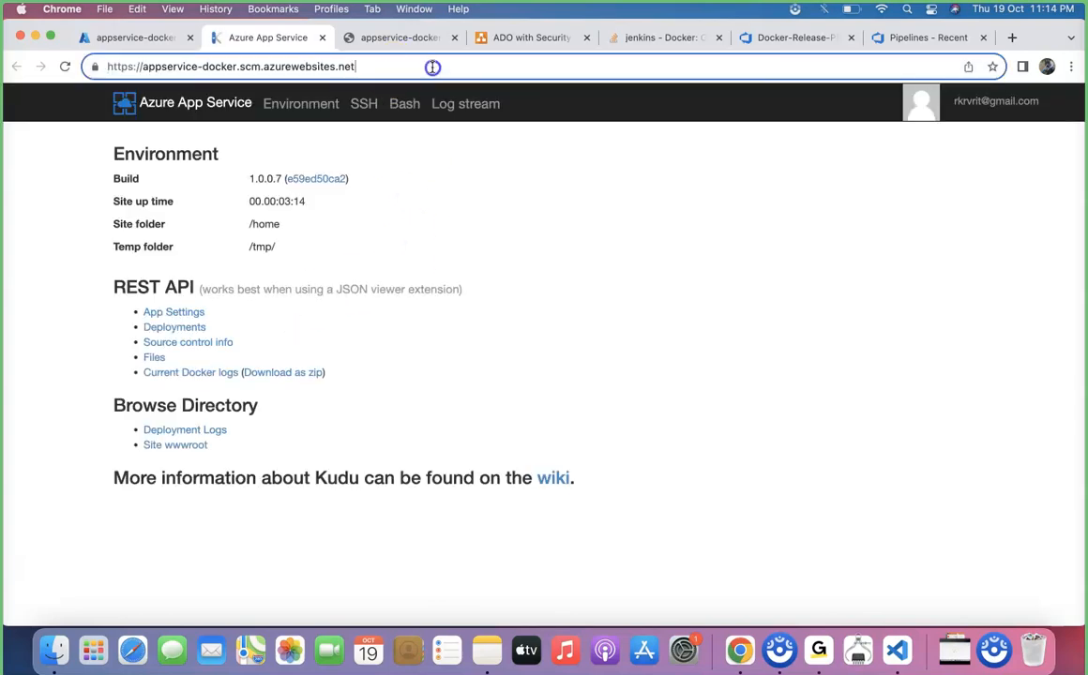
pyautogui.write('/n ewui')
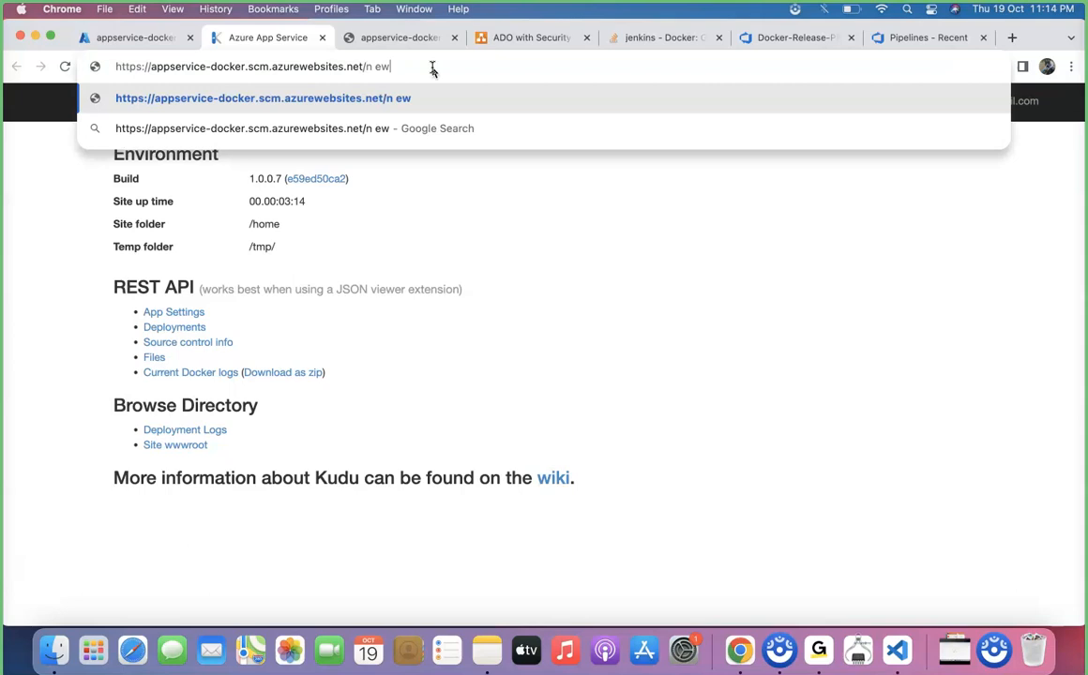
pyautogui.press('Return')
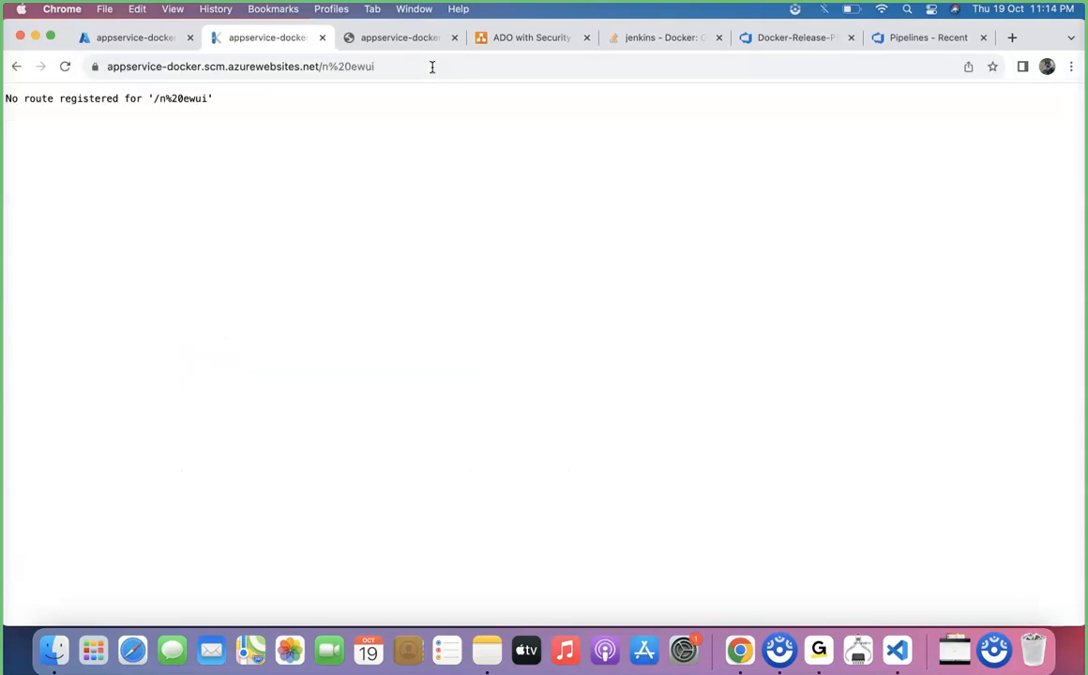
# Correct the Kudu address to /newui and open the Kudu Lite dashboard.
pyautogui.click(354, 66)
pyautogui.click(354, 67)
pyautogui.press('BackSpace')
pyautogui.press('BackSpace')
pyautogui.press('BackSpace')
pyautogui.press('BackSpace')
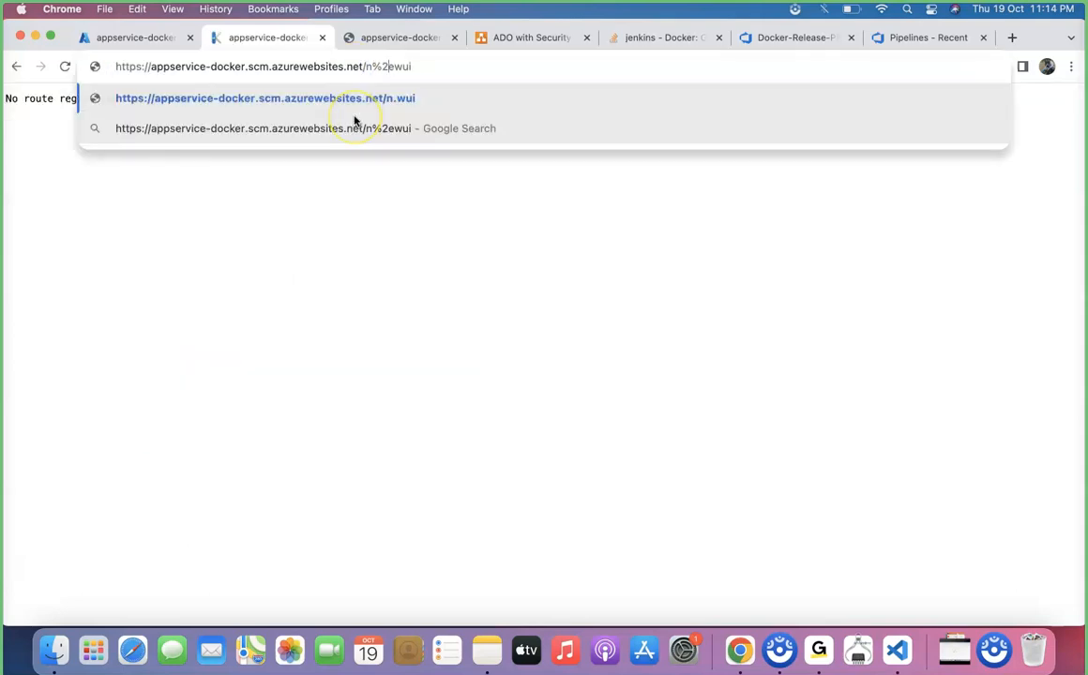
pyautogui.write('n')
pyautogui.press('Return')
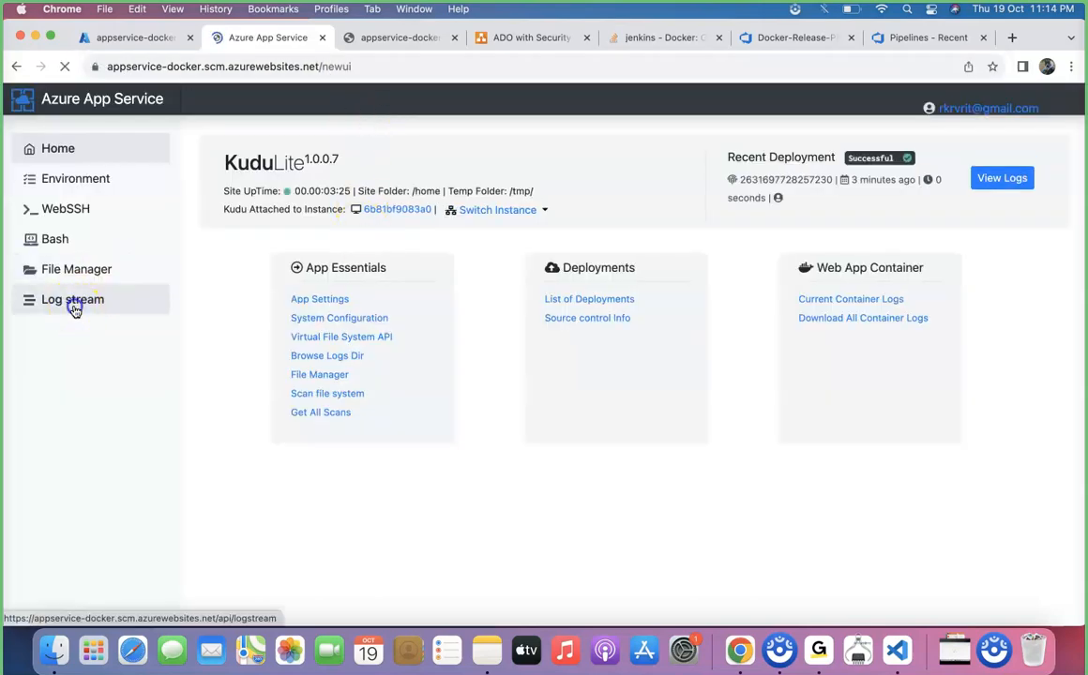
# Open the docker log in the LogFiles folder through Kudu's File Manager and highlight the latest image pull errors.
pyautogui.click(73, 302)
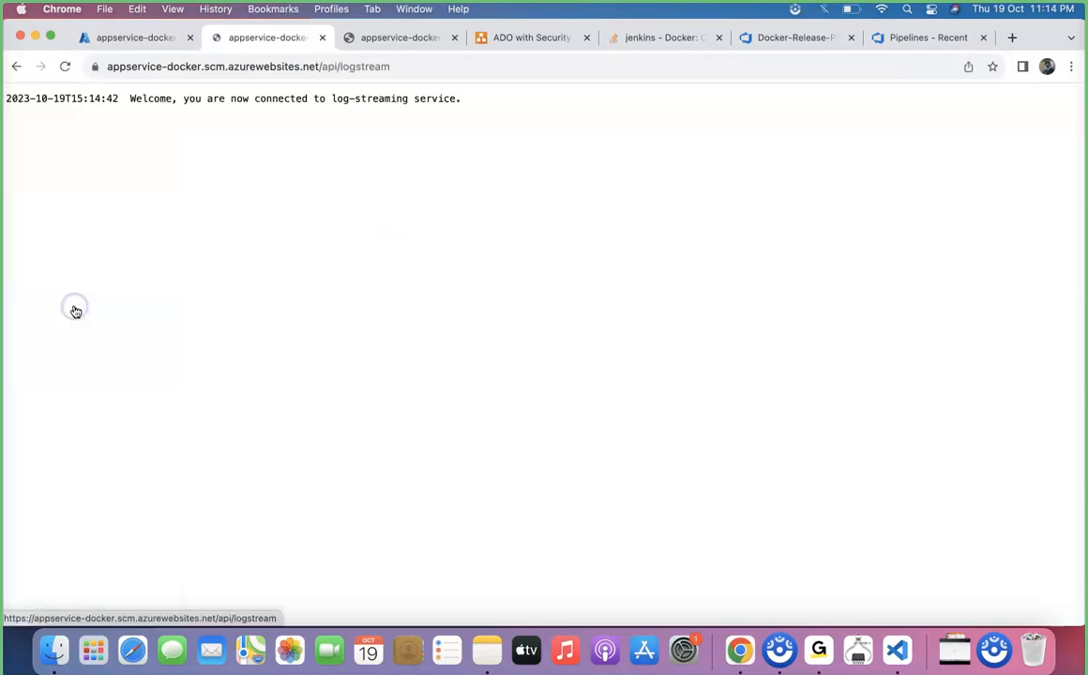
pyautogui.click(16, 66)
pyautogui.click(53, 279)
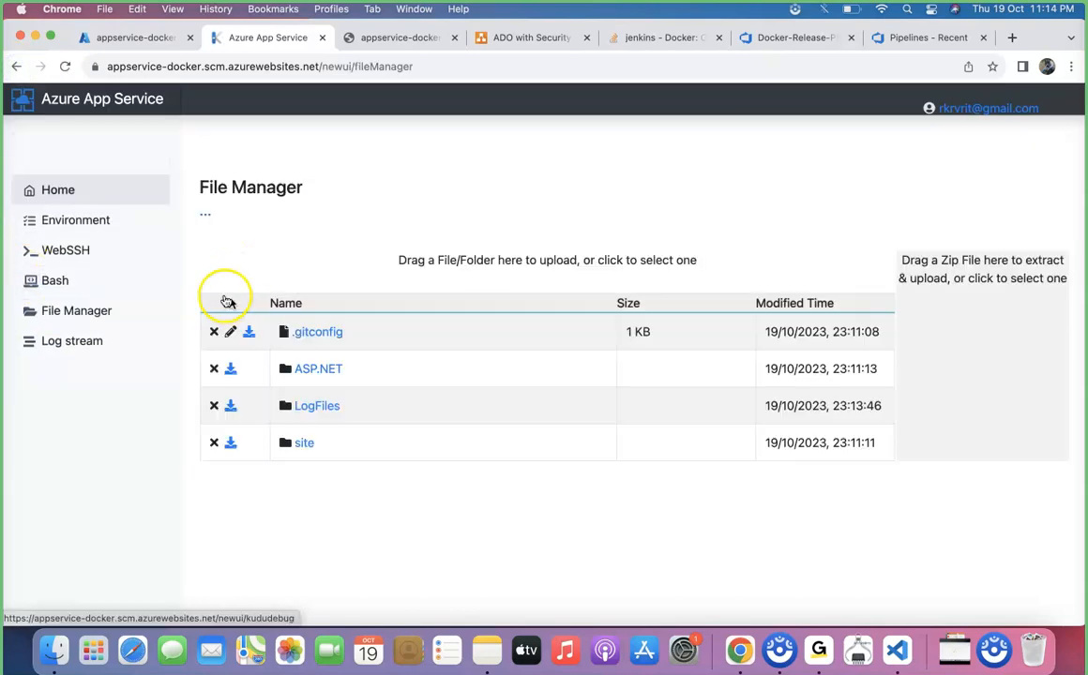
pyautogui.click(319, 405)
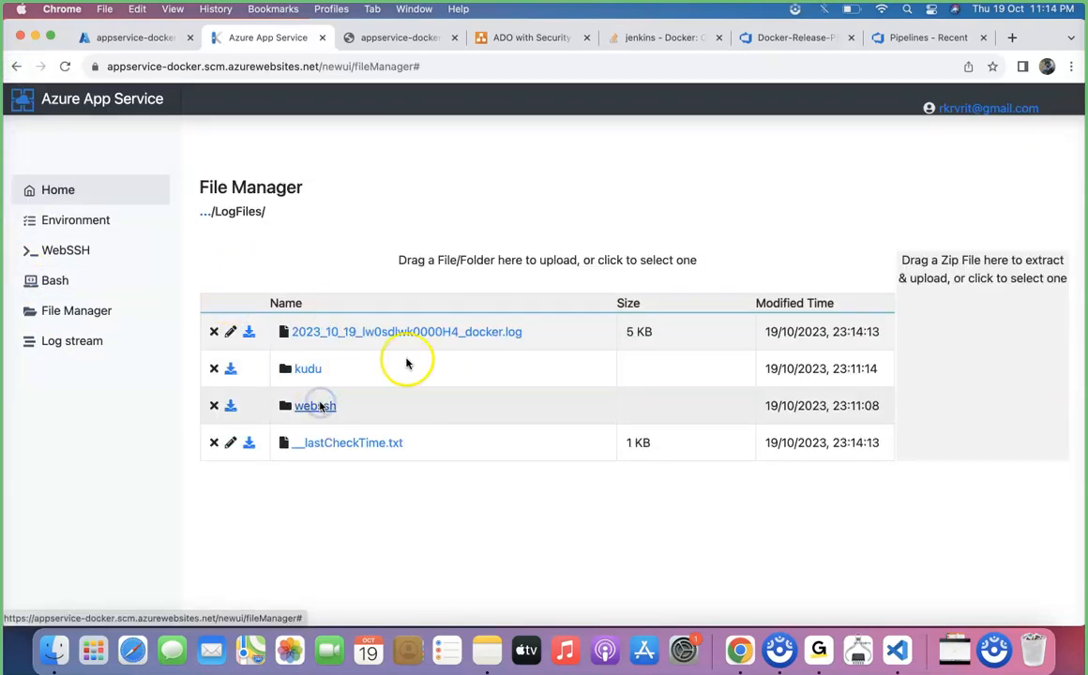
pyautogui.click(474, 335)
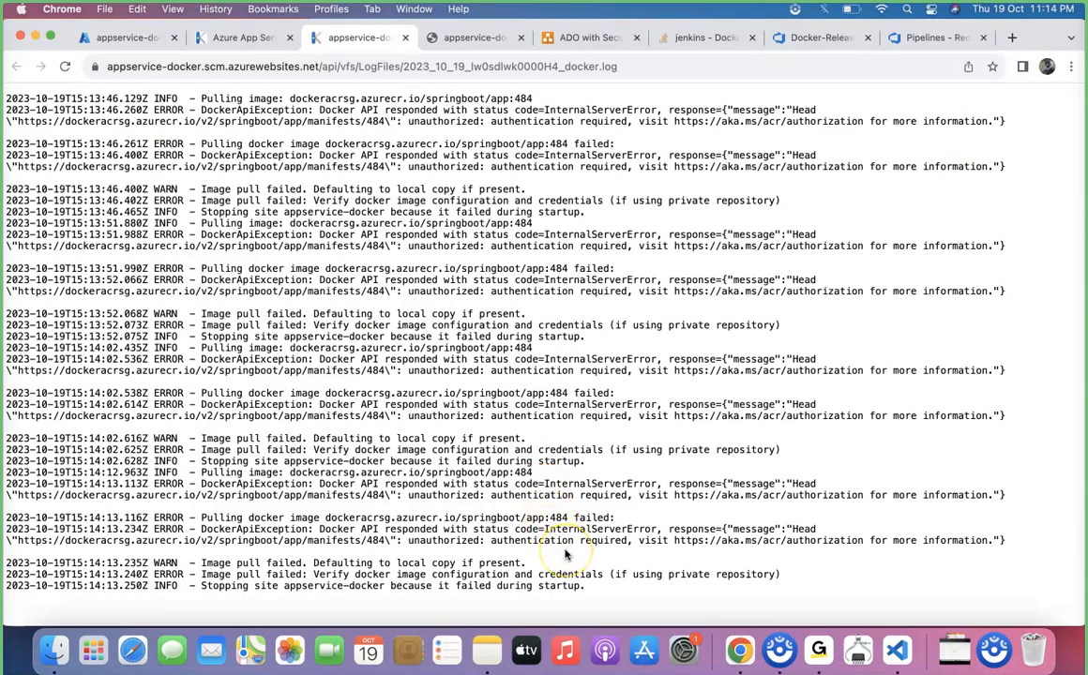
pyautogui.moveTo(202, 518); pyautogui.dragTo(579, 589)
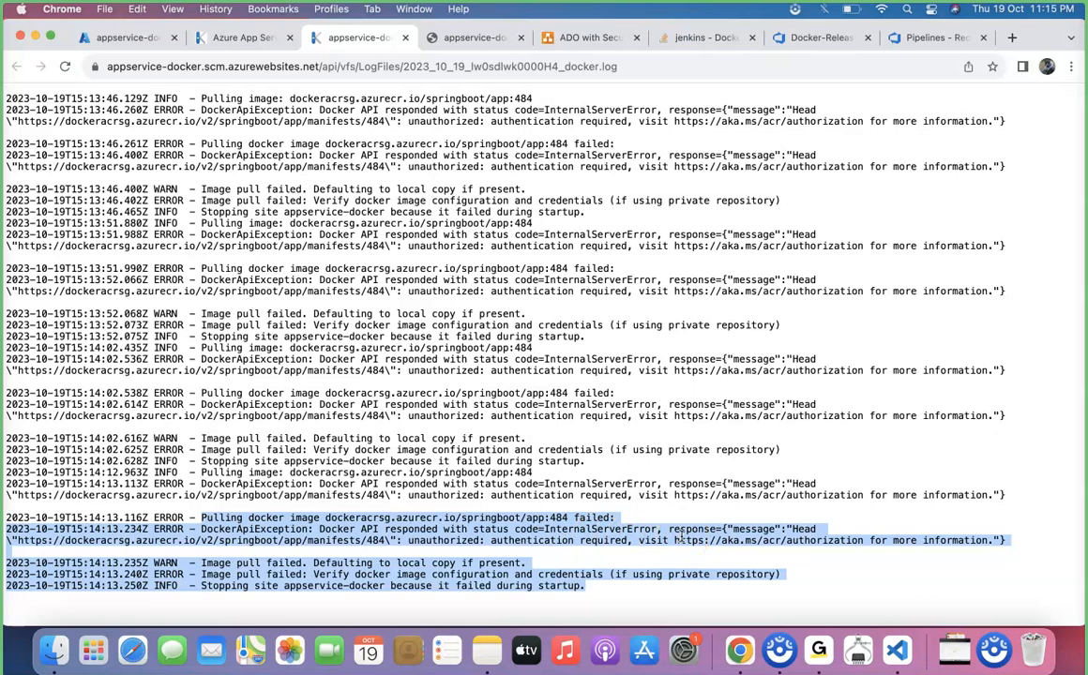
# Review the App Service, container registry and release pipeline shapes in the architecture diagram.
pyautogui.click(582, 33)
pyautogui.click(405, 367)
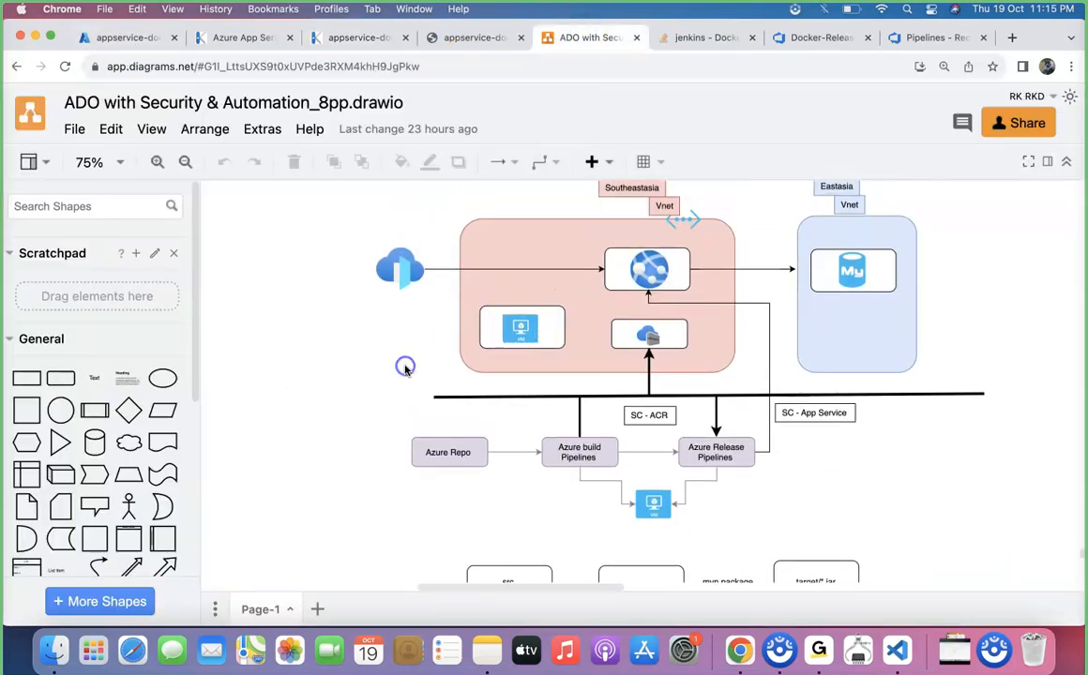
pyautogui.click(661, 278)
pyautogui.moveTo(657, 312); pyautogui.dragTo(650, 338)
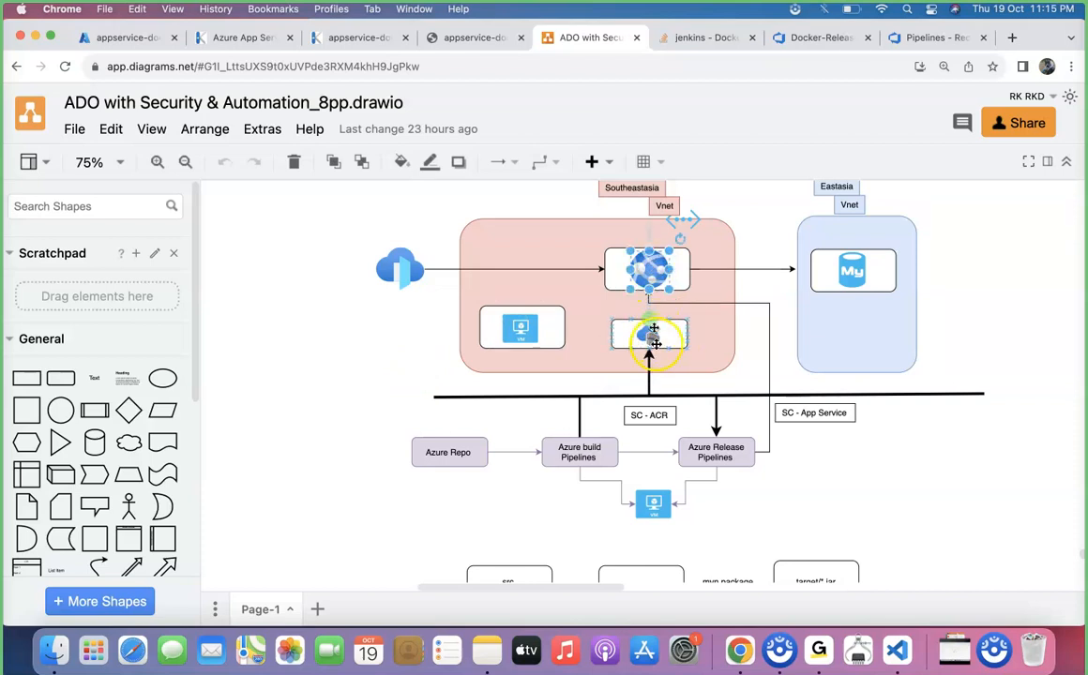
pyautogui.click(729, 453)
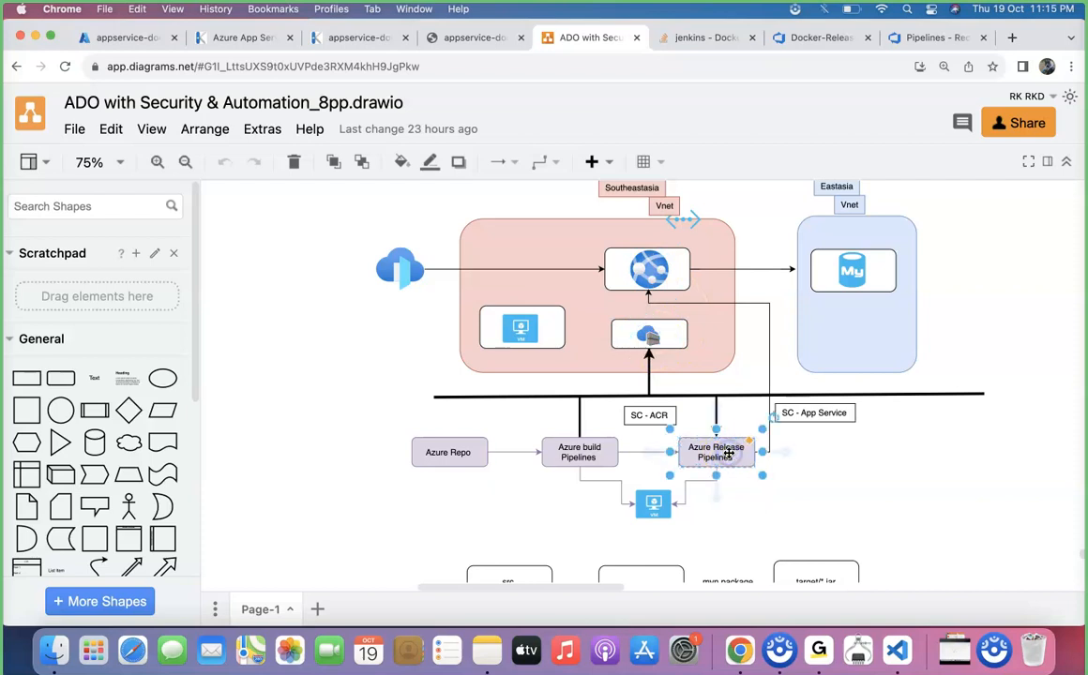
pyautogui.click(648, 277)
pyautogui.click(715, 446)
pyautogui.click(653, 271)
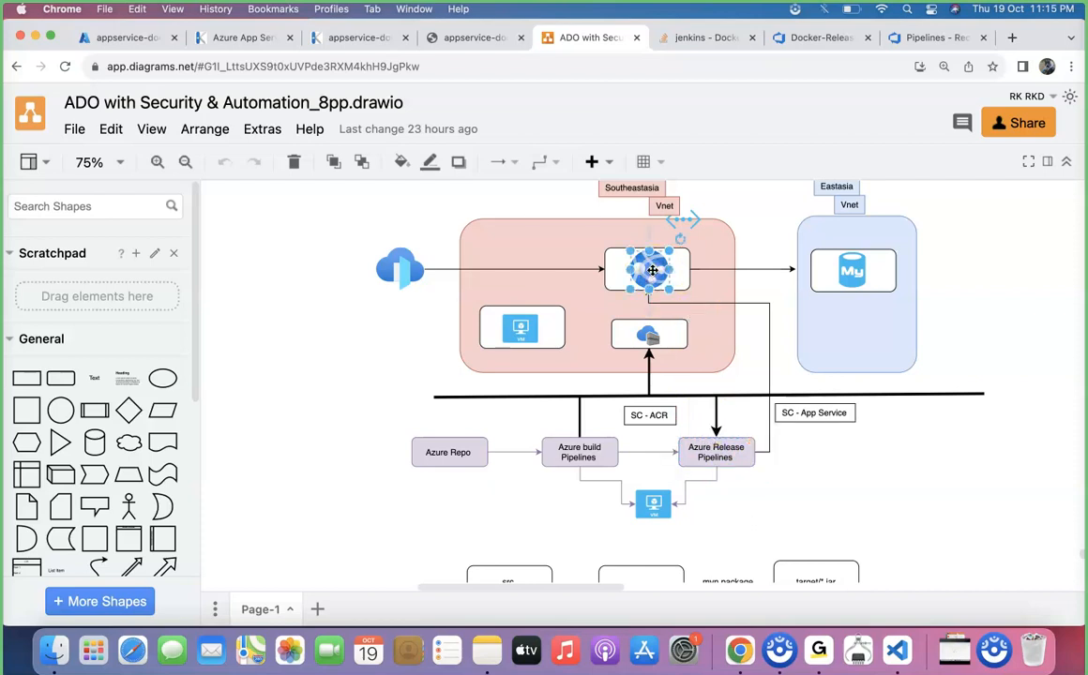
pyautogui.click(653, 338)
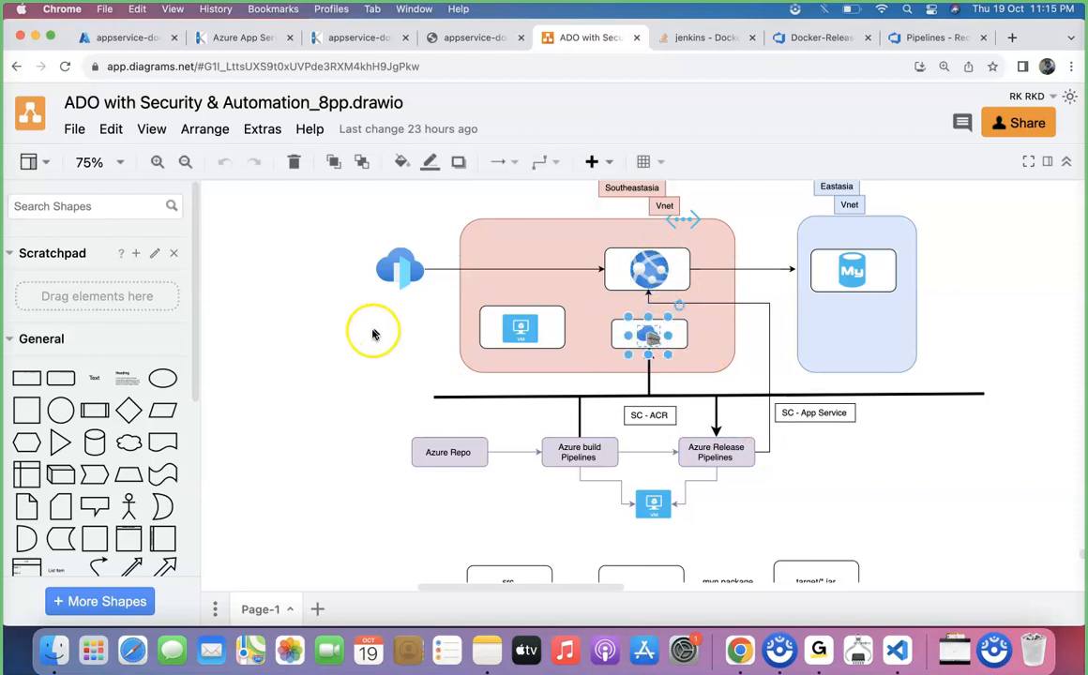
# Search the portal for acr, duplicate the portal tab, and open the dockeracrsg container registry.
pyautogui.click(133, 37)
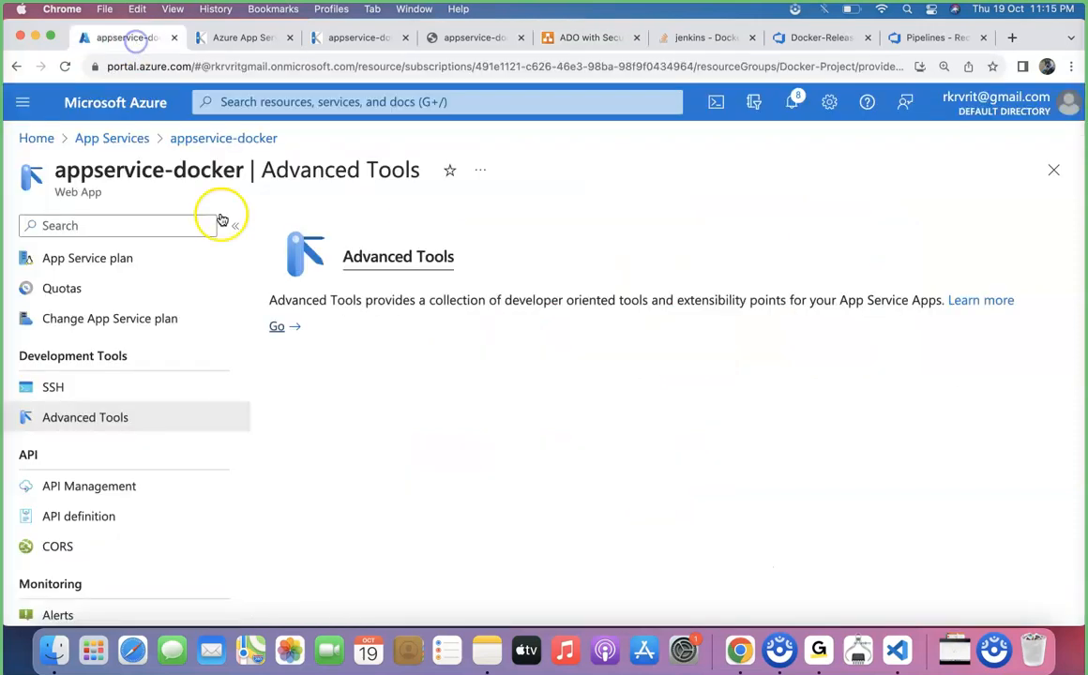
pyautogui.click(141, 138)
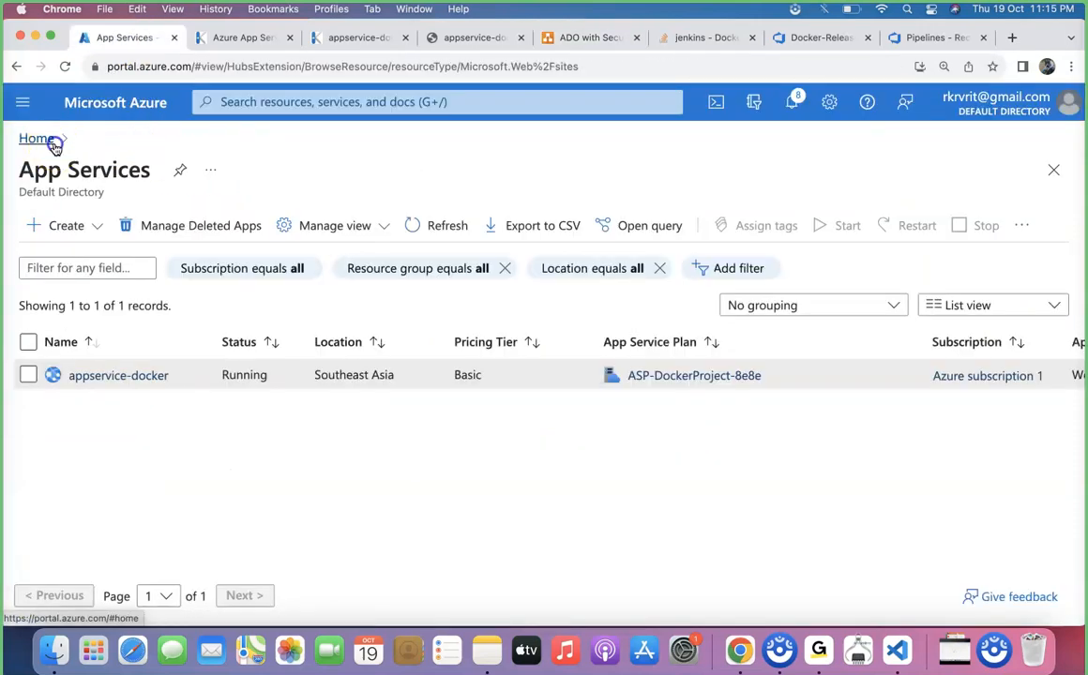
pyautogui.click(51, 142)
pyautogui.click(297, 102)
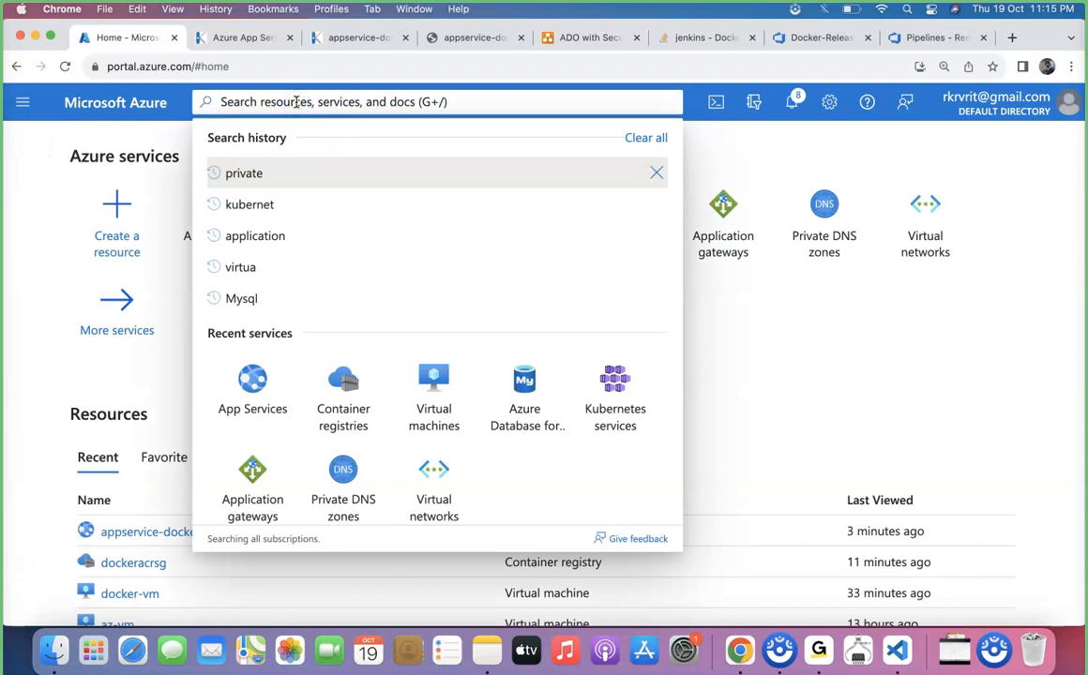
pyautogui.write('acr')
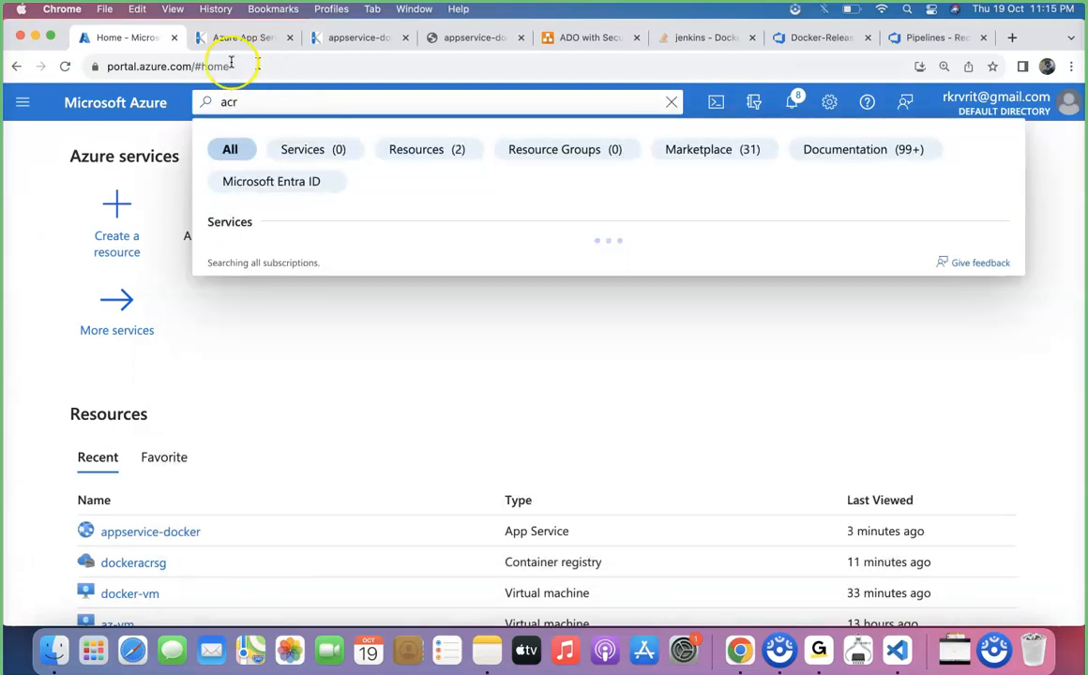
pyautogui.rightClick(133, 39)
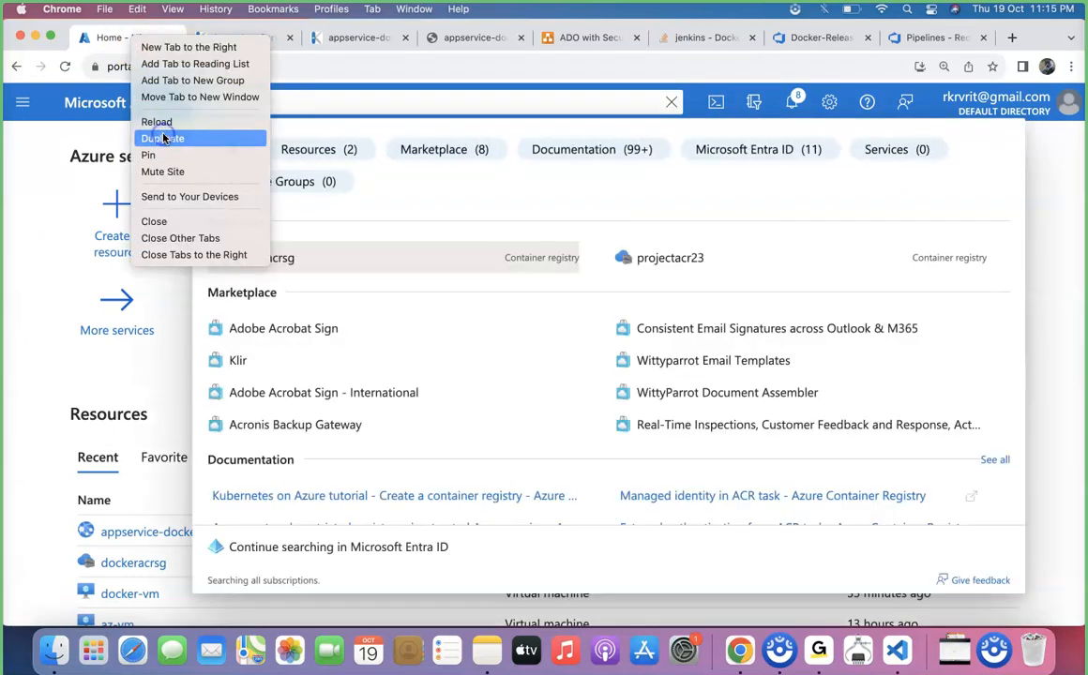
pyautogui.click(163, 138)
pyautogui.click(131, 43)
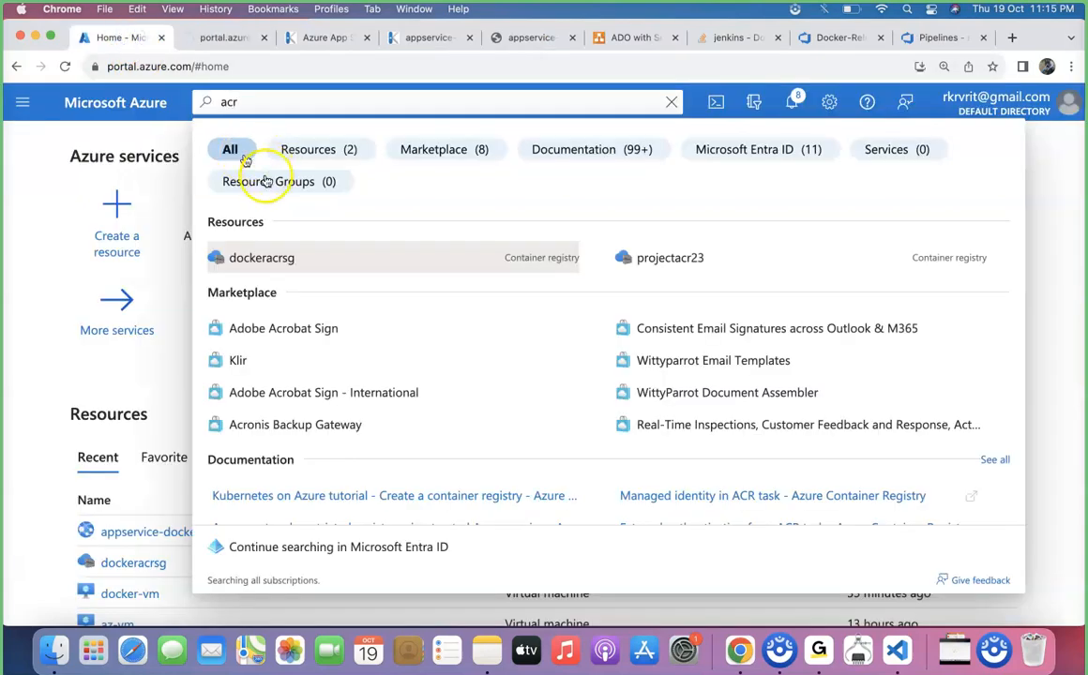
pyautogui.click(273, 258)
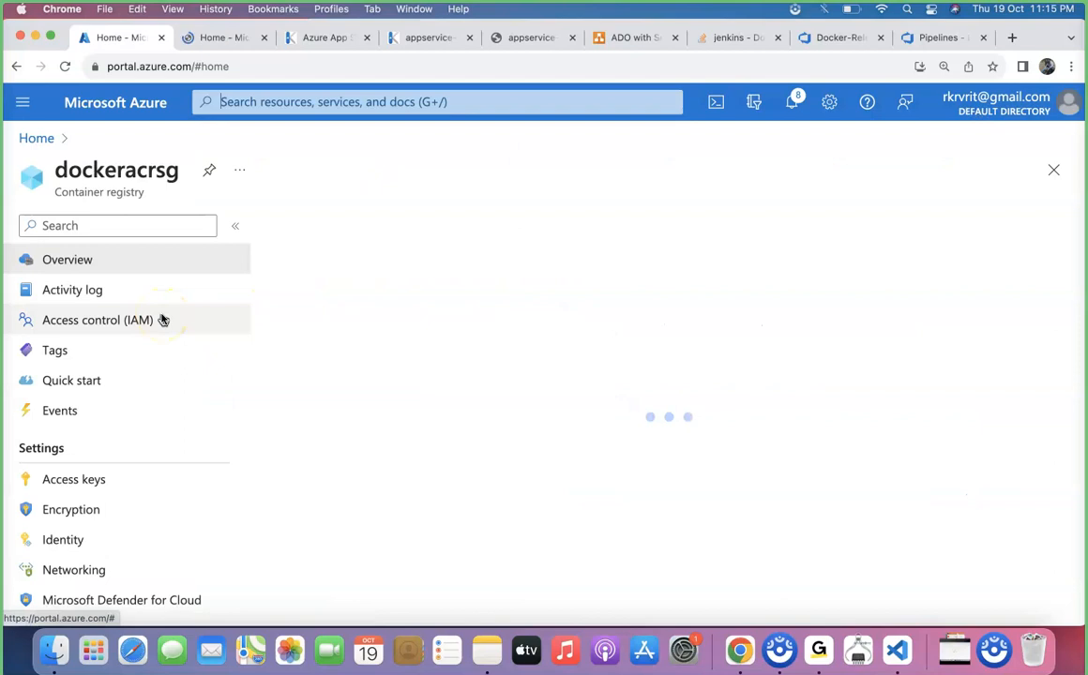
# Enable the Admin user in the dockeracrsg registry's access keys.
pyautogui.scroll(-5, 107, 508)
pyautogui.scroll(-1, 107, 507)
pyautogui.click(108, 477)
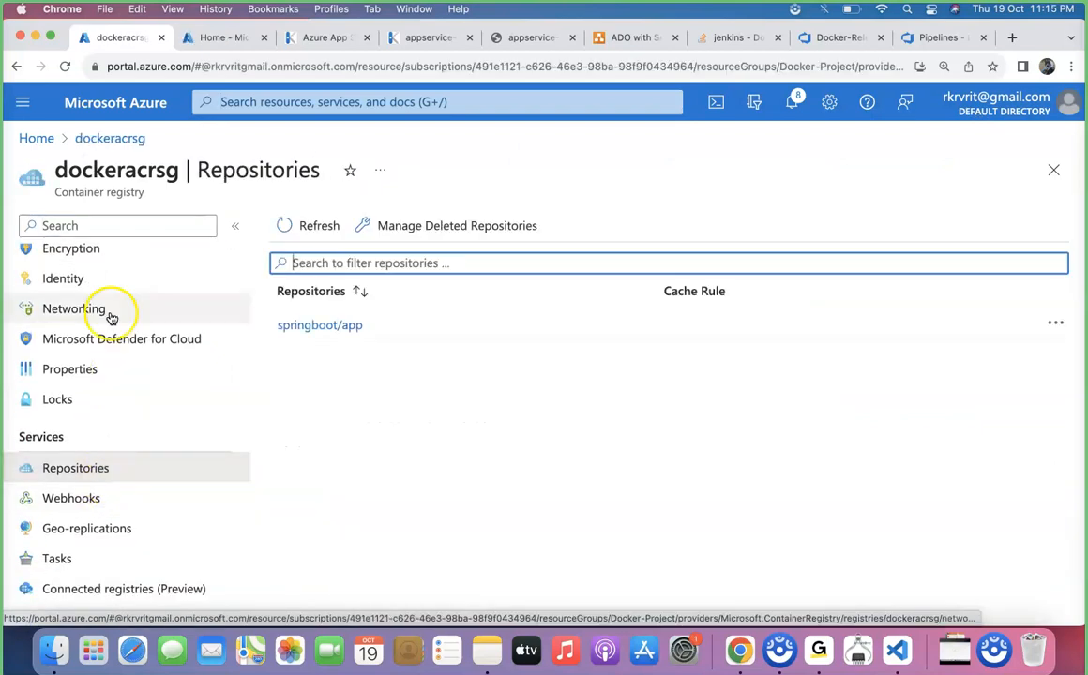
pyautogui.scroll(3, 113, 348)
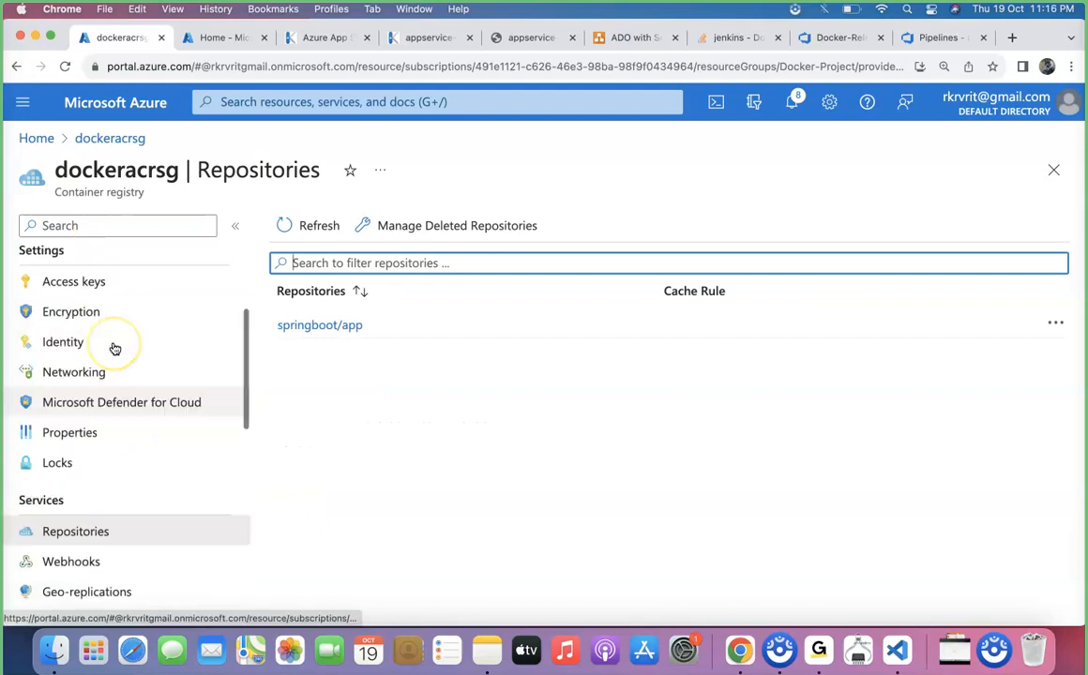
pyautogui.click(105, 347)
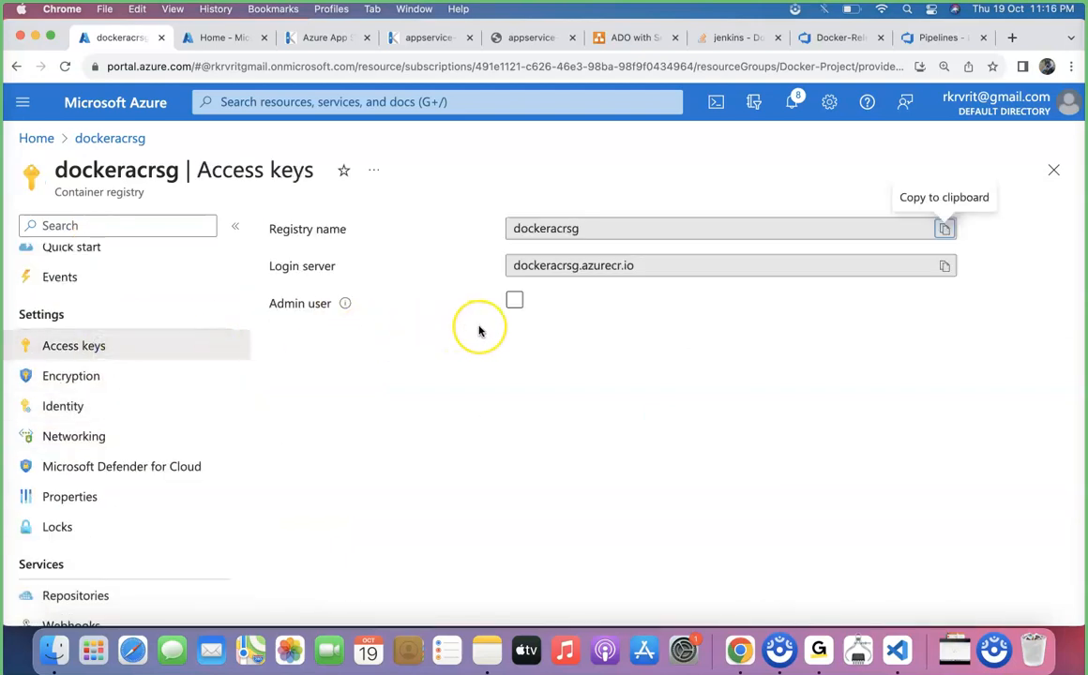
pyautogui.click(514, 300)
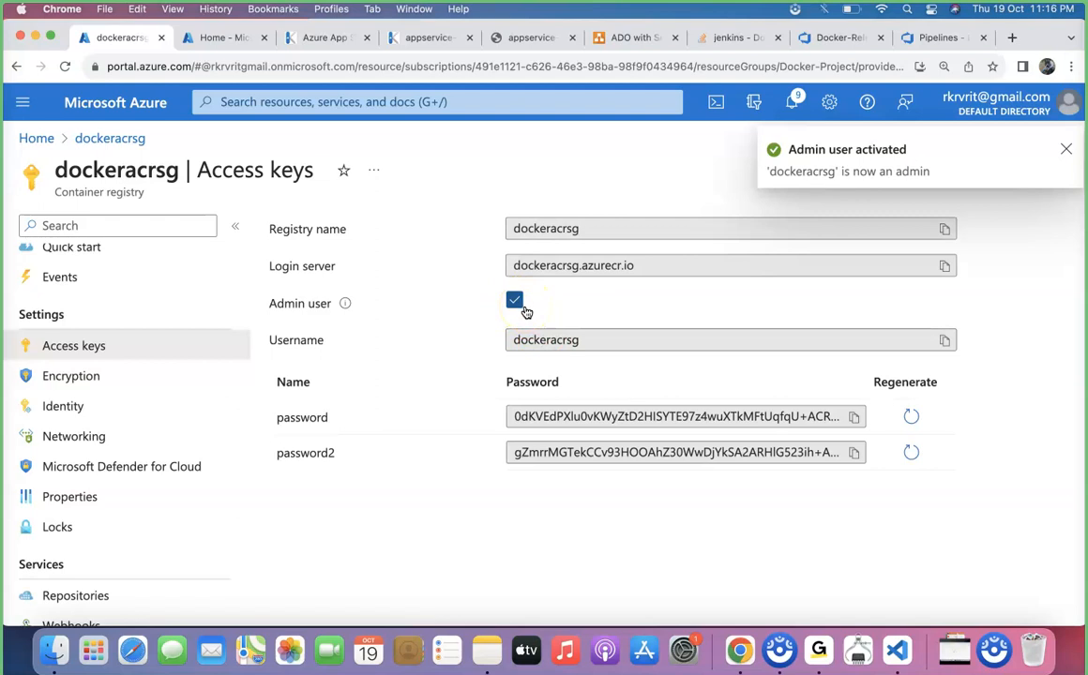
pyautogui.click(1064, 149)
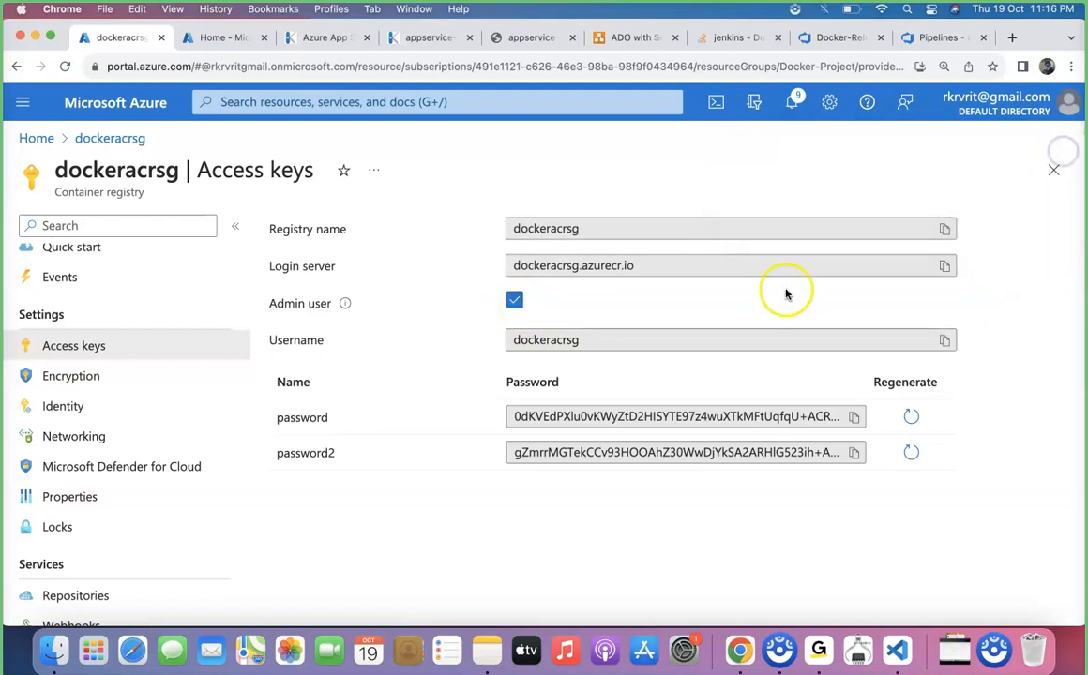
# Open the appservice-docker web app's Configuration application settings.
pyautogui.click(215, 37)
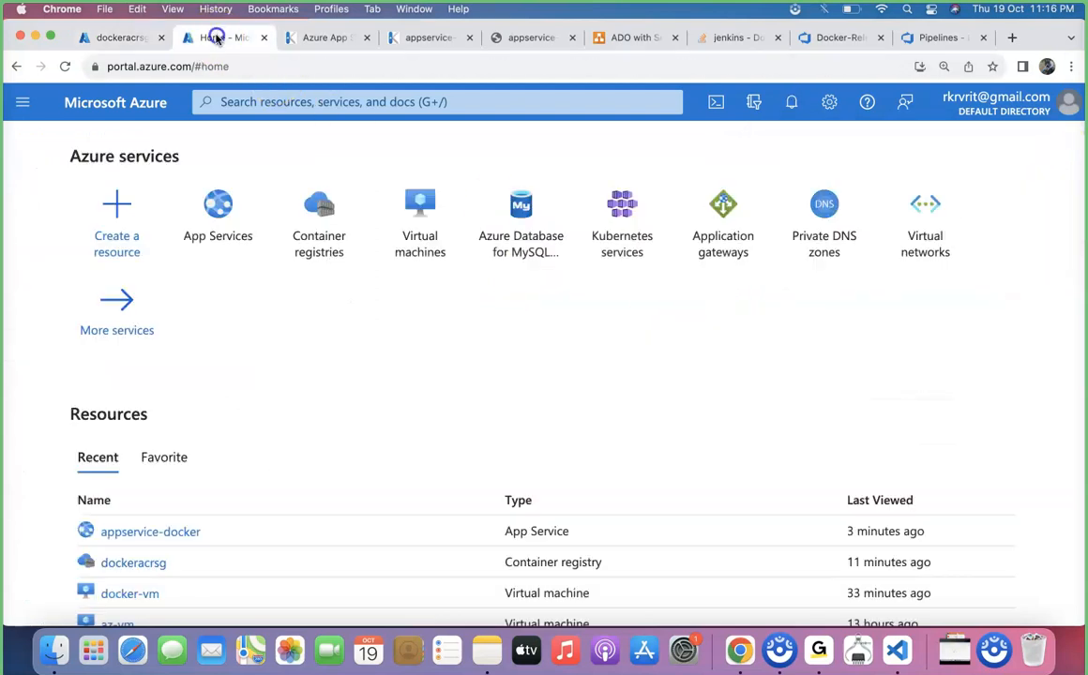
pyautogui.click(159, 533)
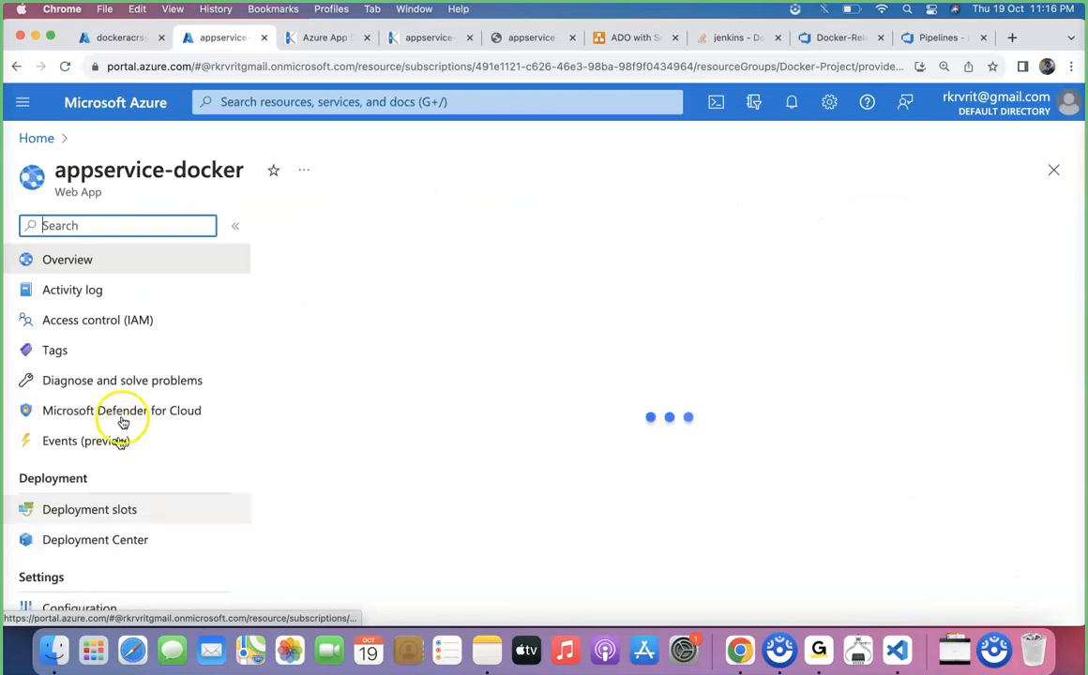
pyautogui.scroll(-4, 116, 496)
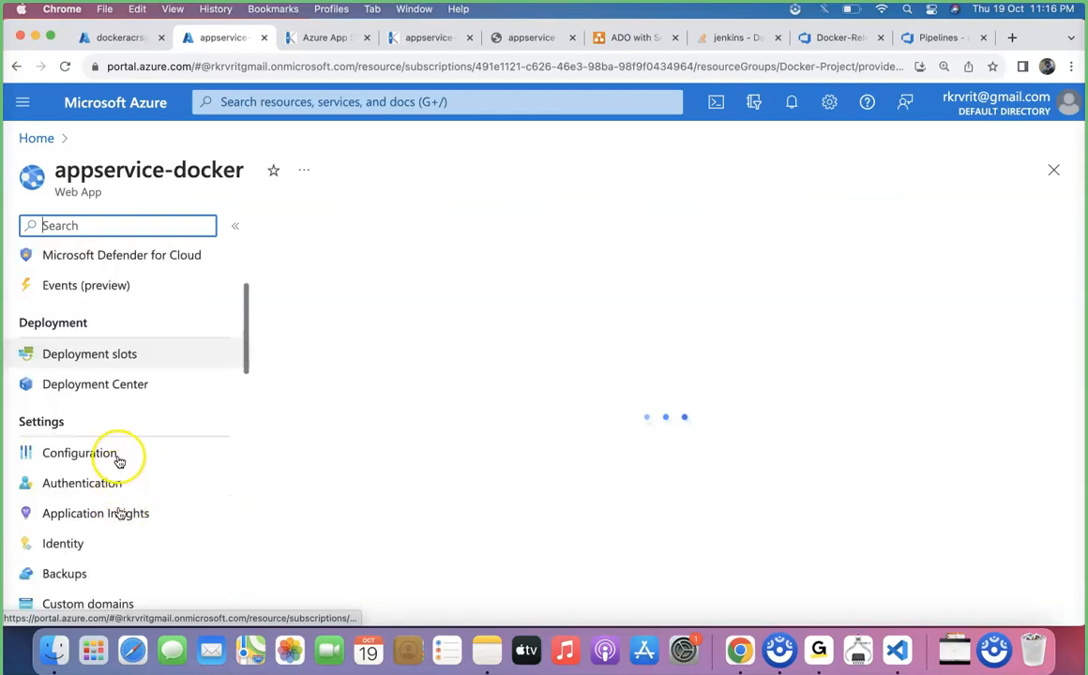
pyautogui.click(79, 453)
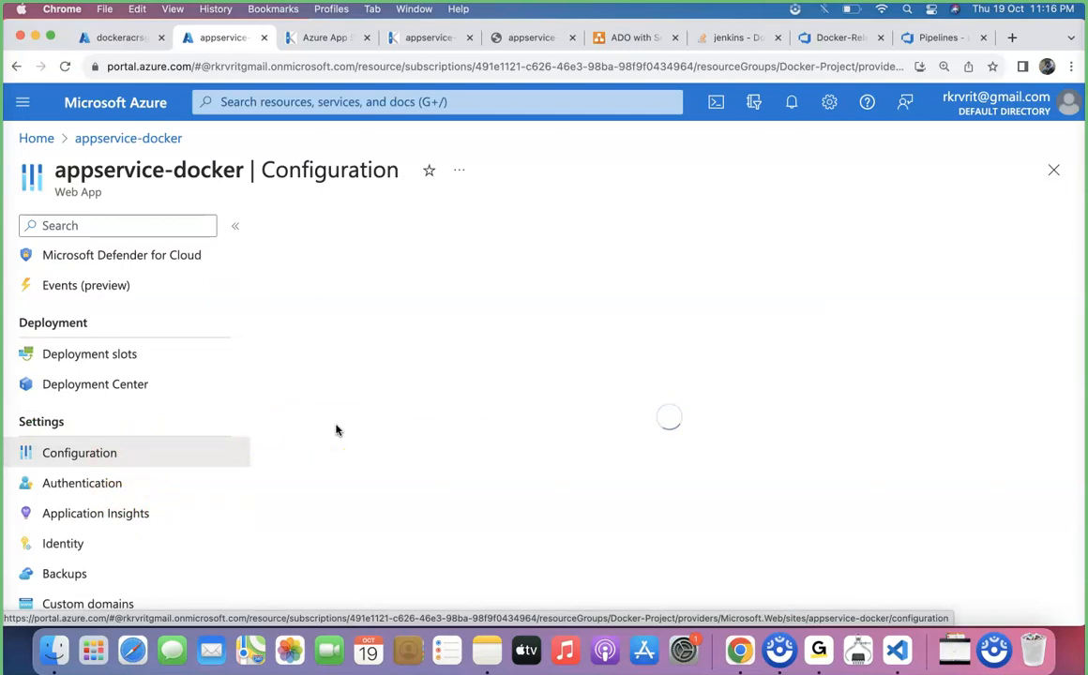
pyautogui.scroll(-4, 446, 416)
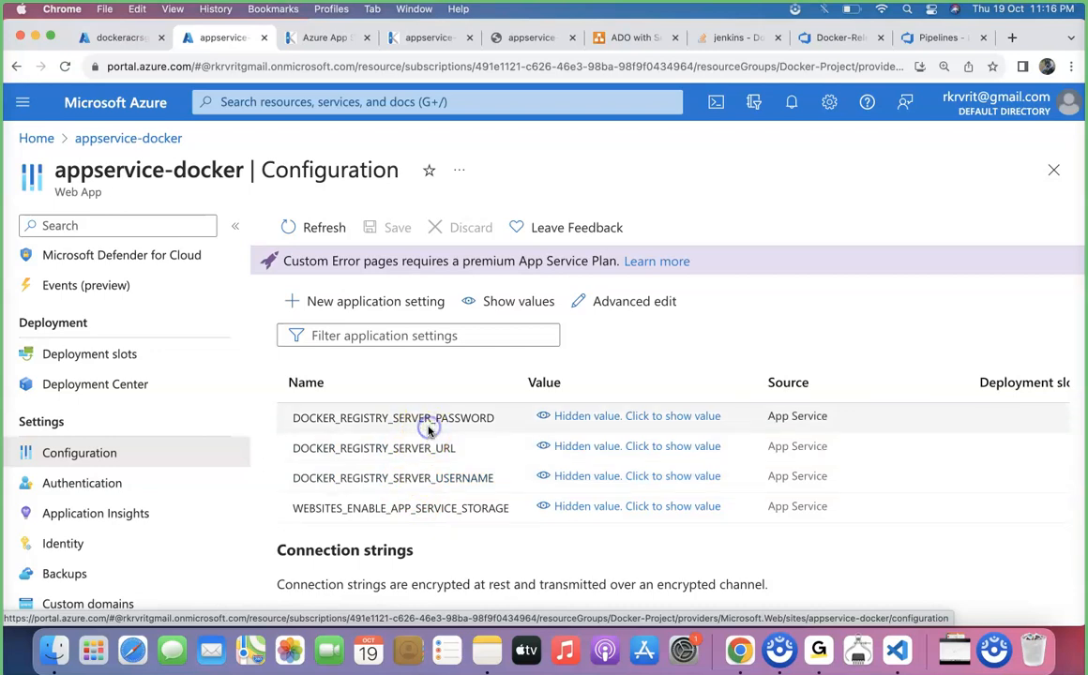
# Set DOCKER_REGISTRY_SERVER_PASSWORD to the registry admin password copied from dockeracrsg's access keys.
pyautogui.click(430, 418)
pyautogui.click(393, 382)
pyautogui.click(127, 37)
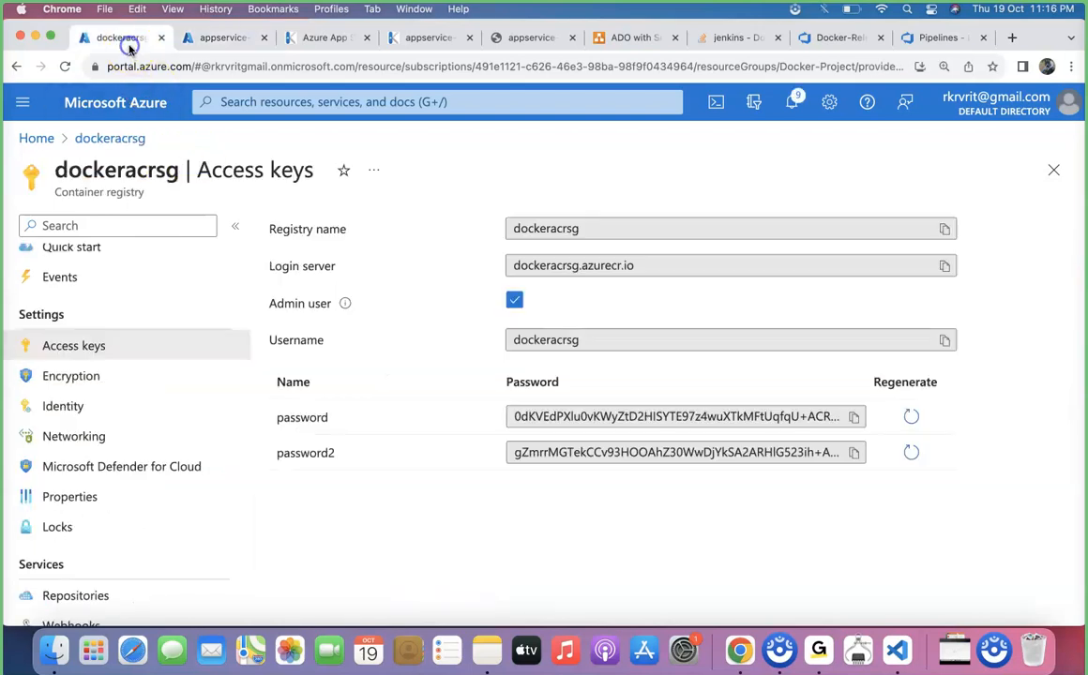
pyautogui.click(854, 416)
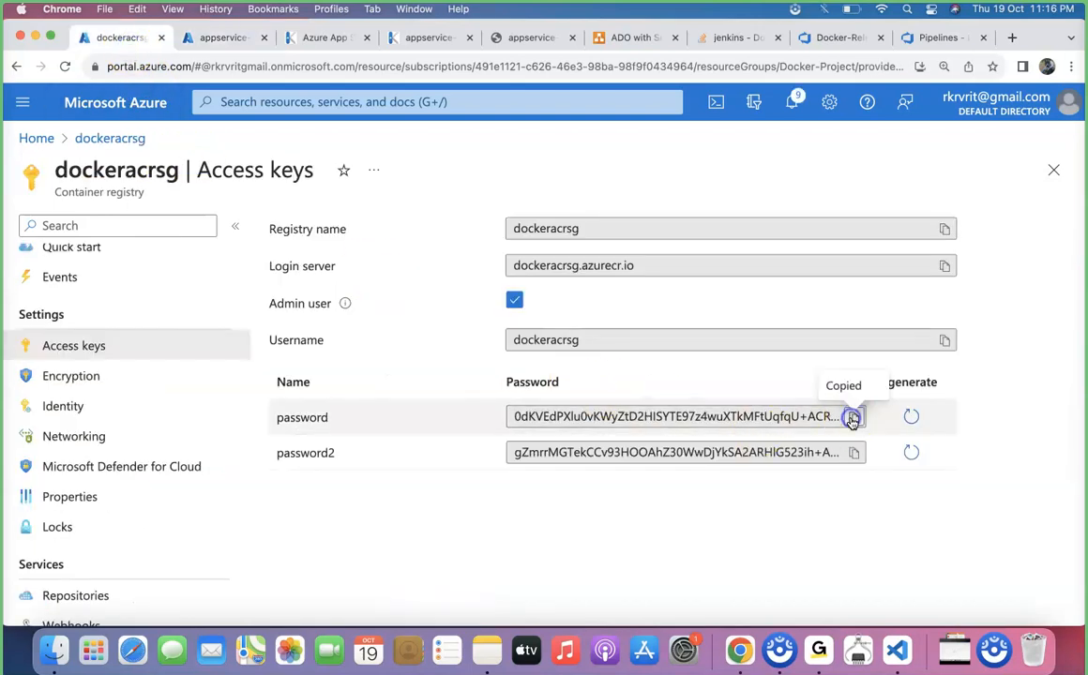
pyautogui.click(225, 39)
pyautogui.click(447, 387)
pyautogui.press('super+v')
pyautogui.click(349, 596)
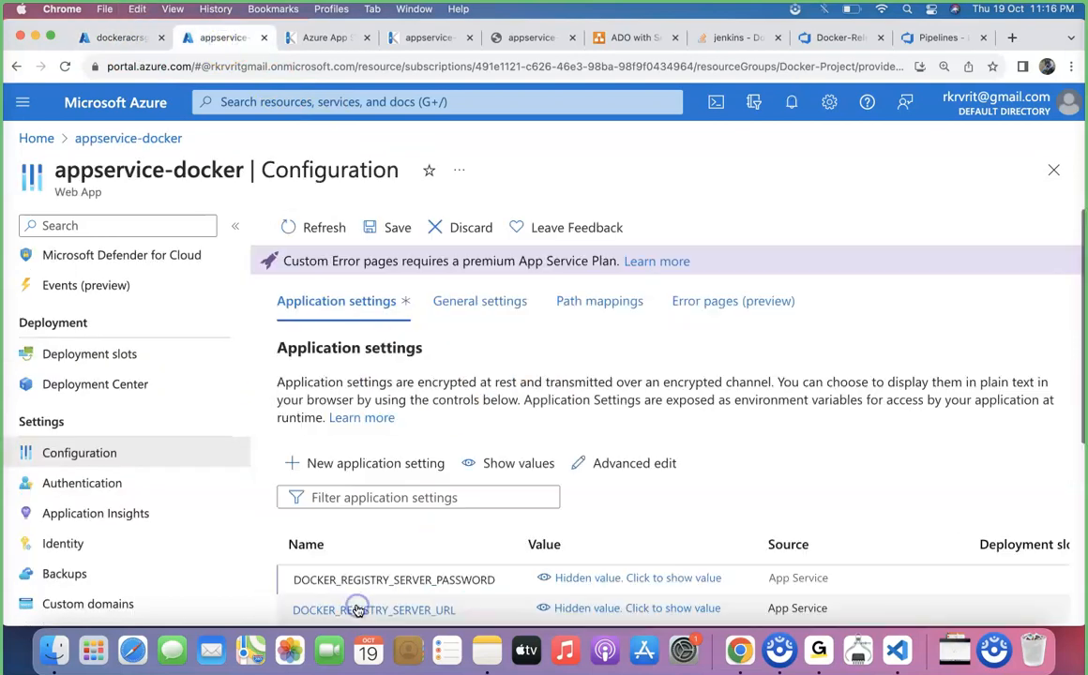
pyautogui.scroll(-2, 388, 496)
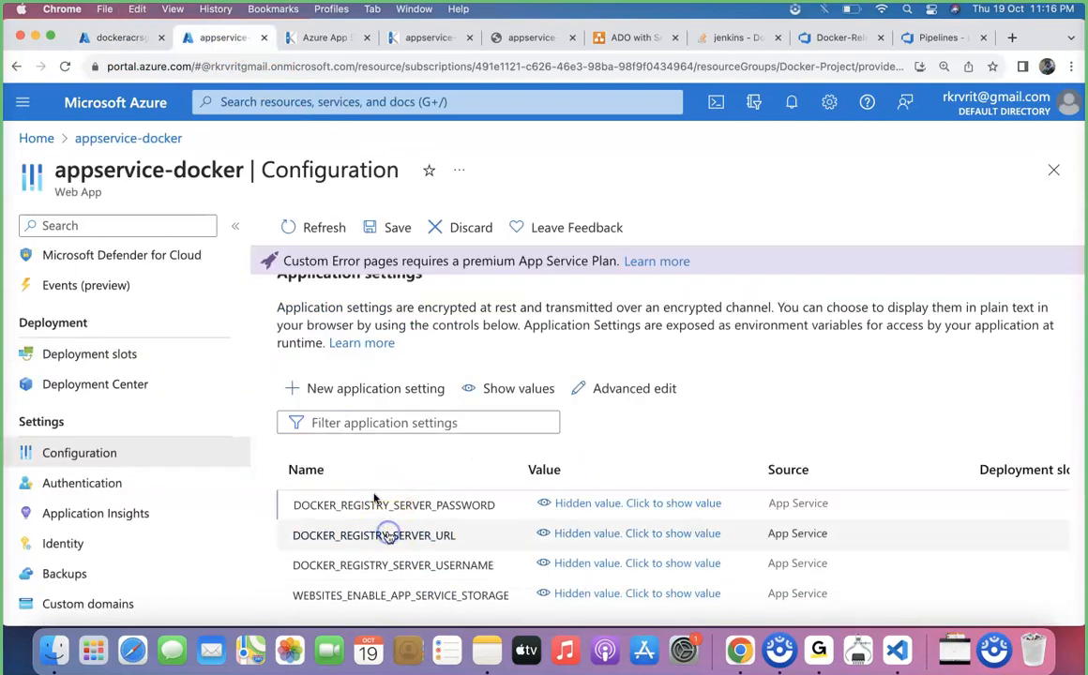
pyautogui.click(388, 533)
pyautogui.click(117, 38)
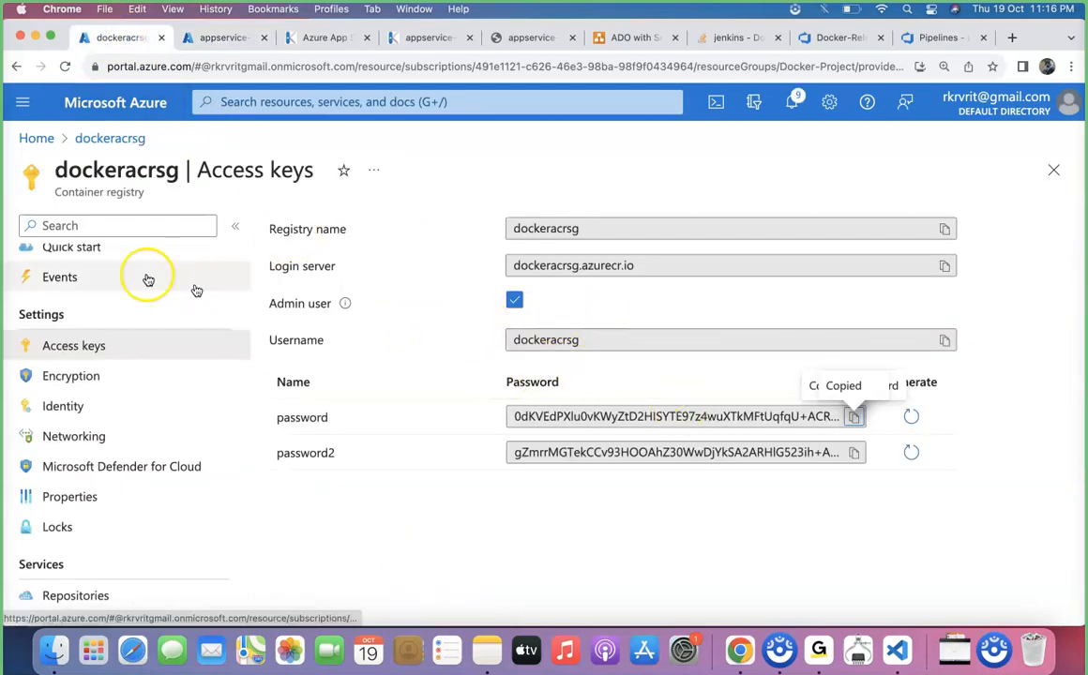
pyautogui.scroll(3, 113, 277)
pyautogui.click(94, 270)
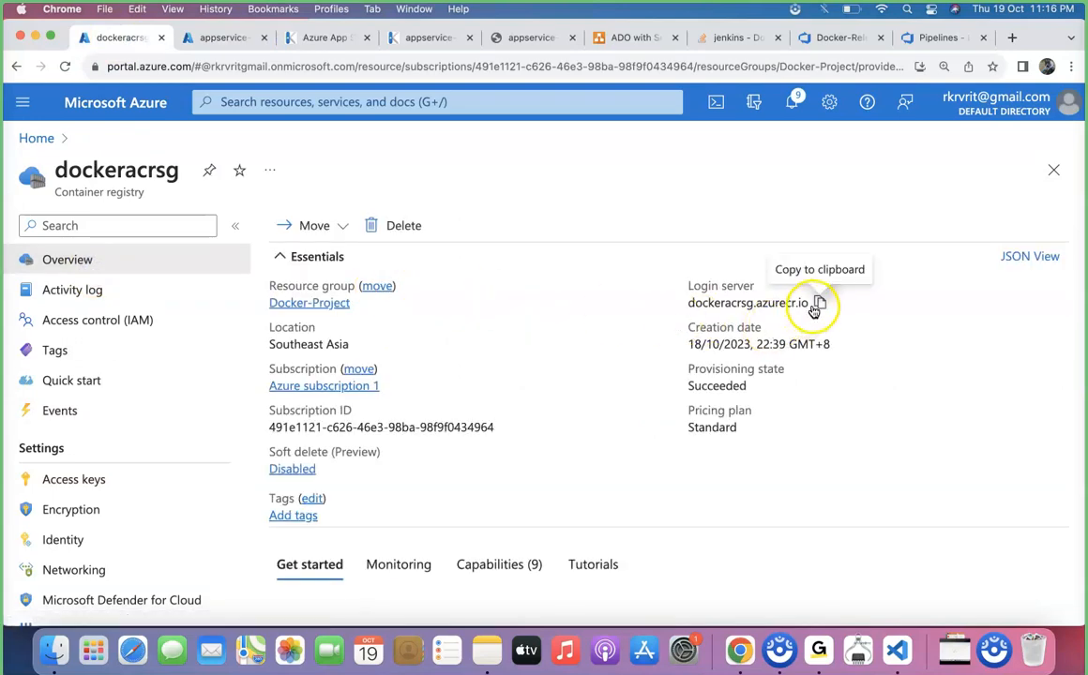
pyautogui.click(820, 303)
pyautogui.click(220, 38)
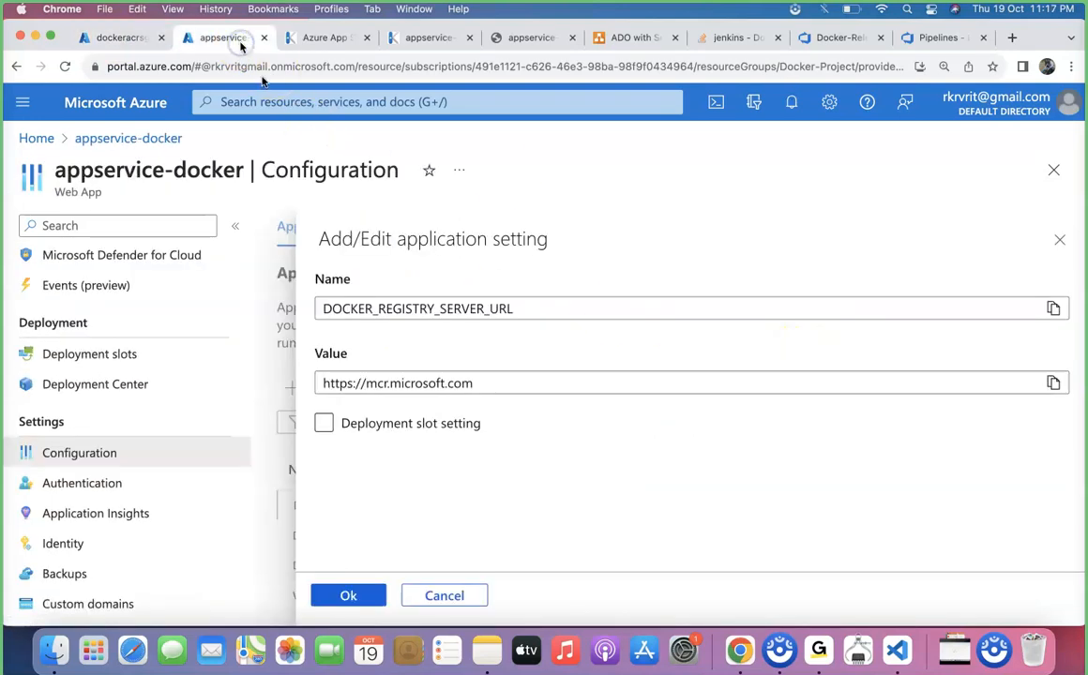
pyautogui.moveTo(489, 384); pyautogui.dragTo(368, 390)
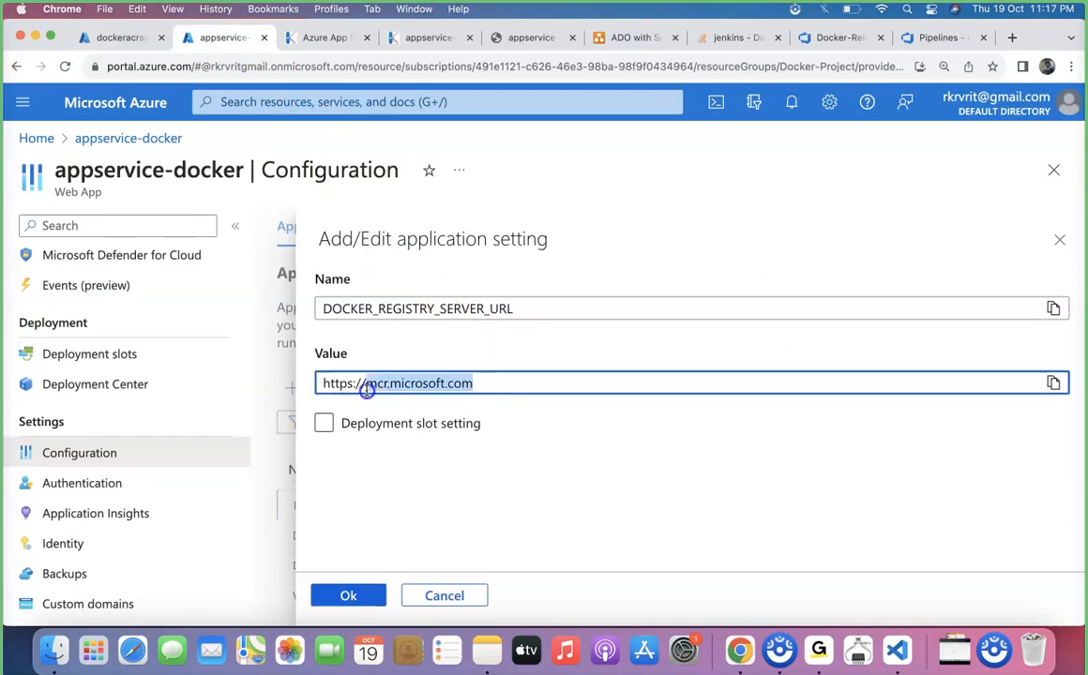
pyautogui.press('BackSpace')
pyautogui.press('super+v')
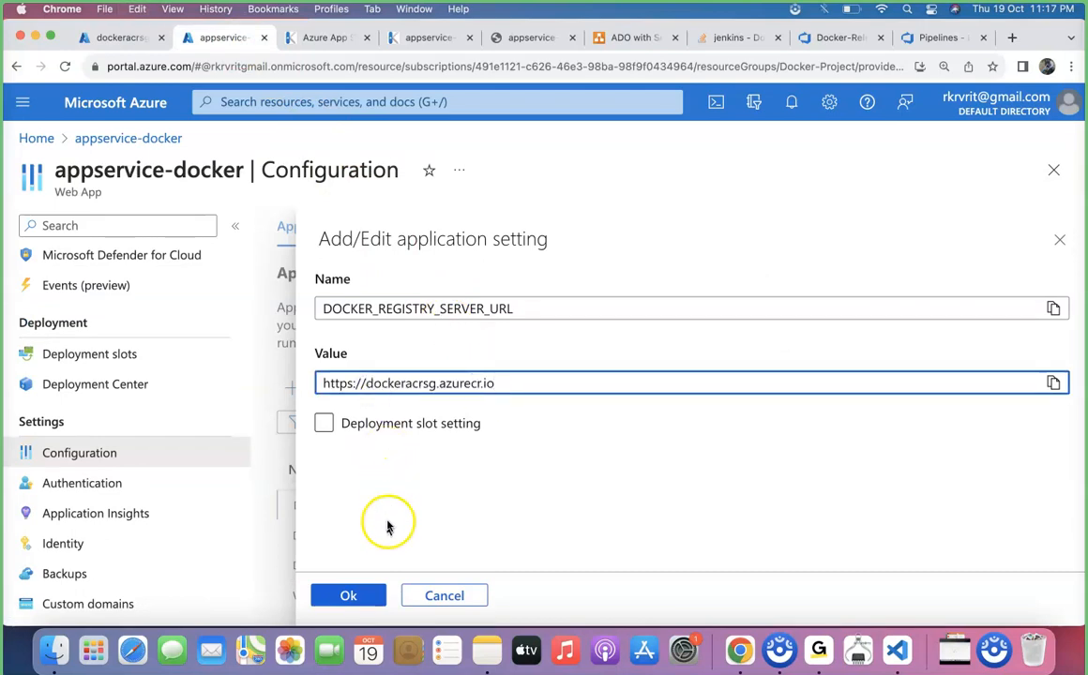
pyautogui.click(351, 590)
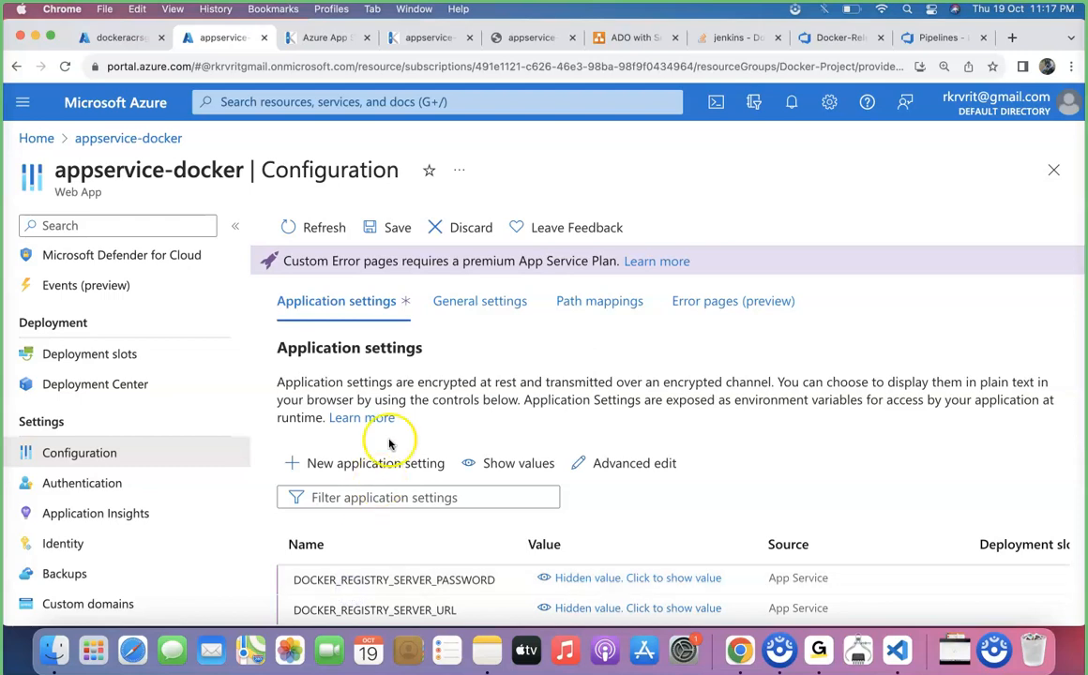
# Set DOCKER_REGISTRY_SERVER_USERNAME to dockeracrsg, copied from the registry's access keys username.
pyautogui.scroll(-3, 387, 441)
pyautogui.click(389, 529)
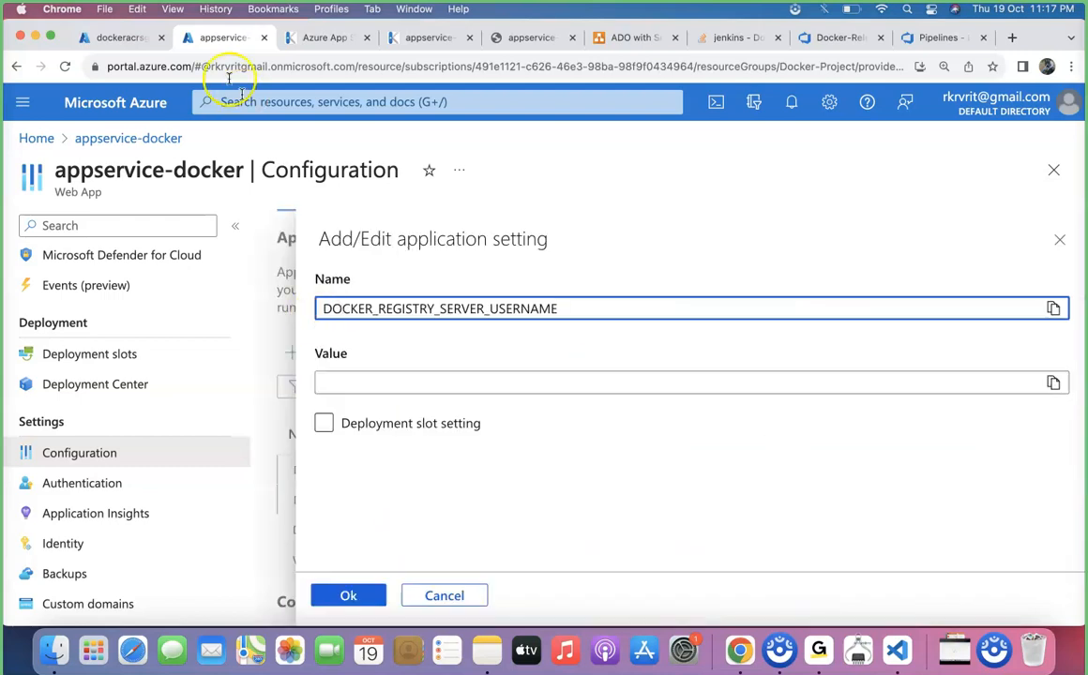
pyautogui.click(132, 44)
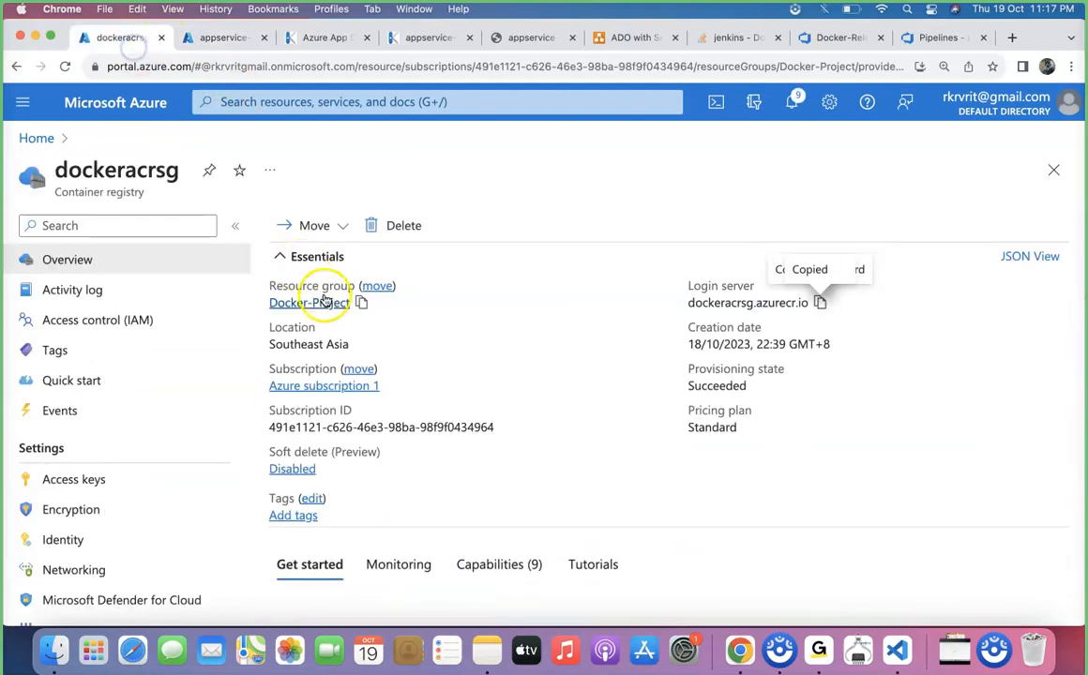
pyautogui.click(94, 477)
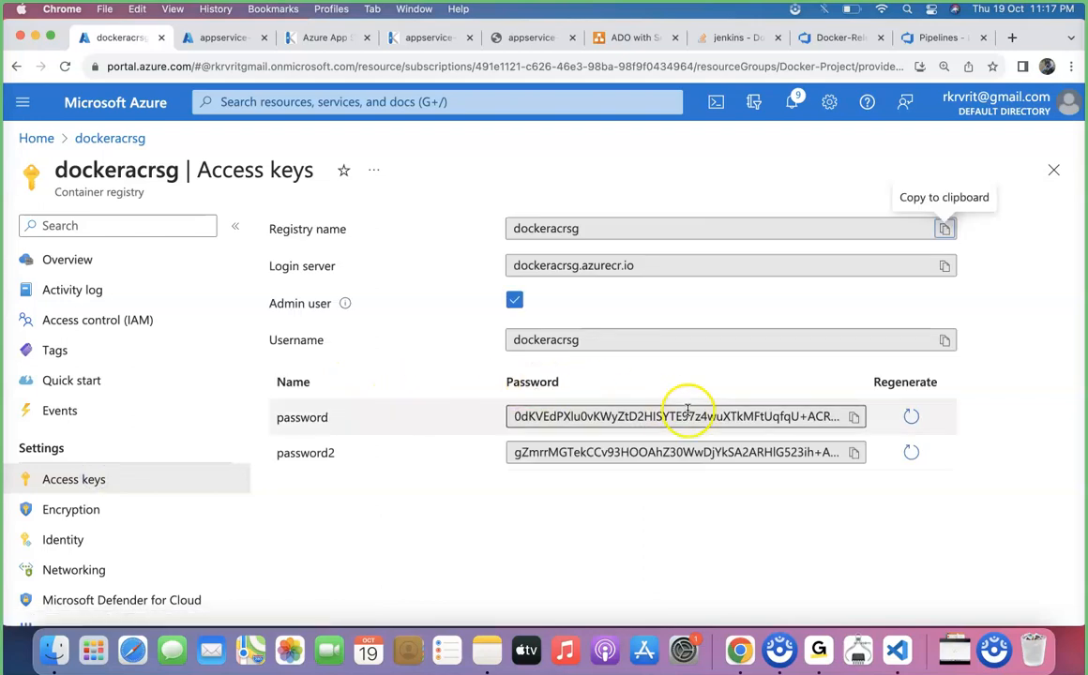
pyautogui.click(945, 341)
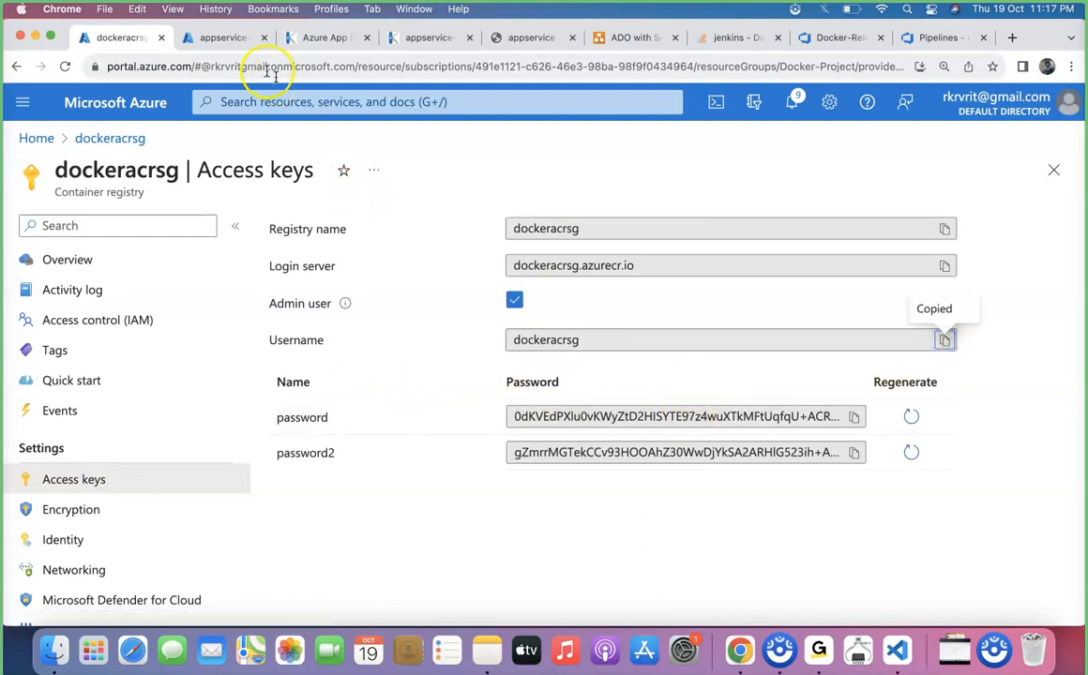
pyautogui.click(214, 40)
pyautogui.click(365, 384)
pyautogui.press('super+v')
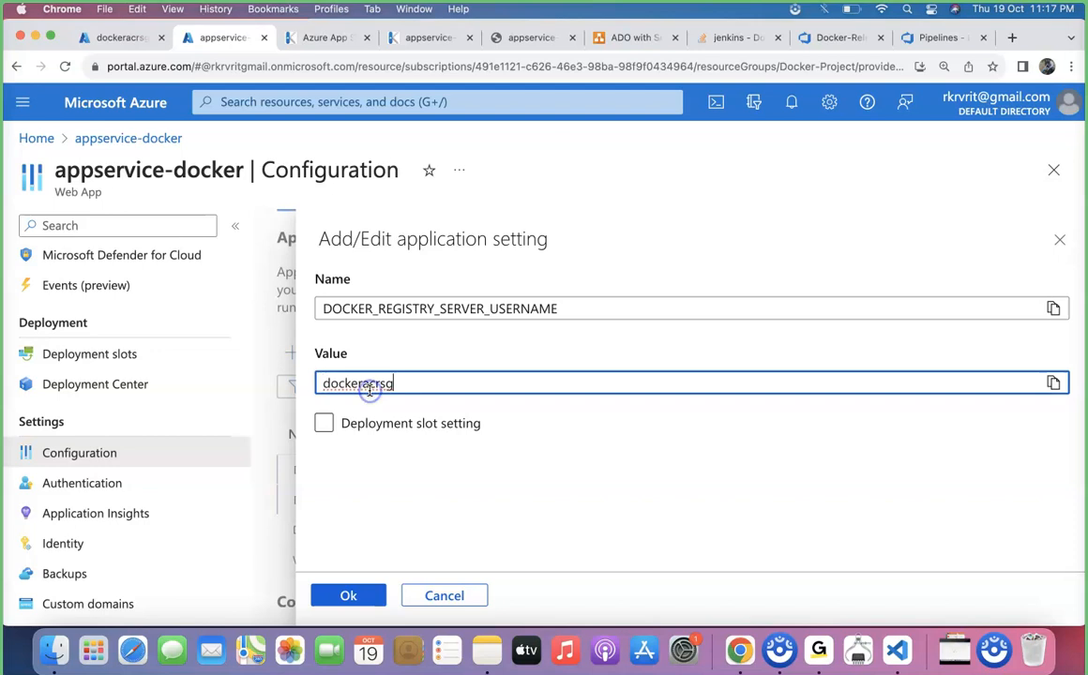
pyautogui.click(354, 593)
# Save the web app's application settings and confirm the restart.
pyautogui.scroll(-3, 369, 418)
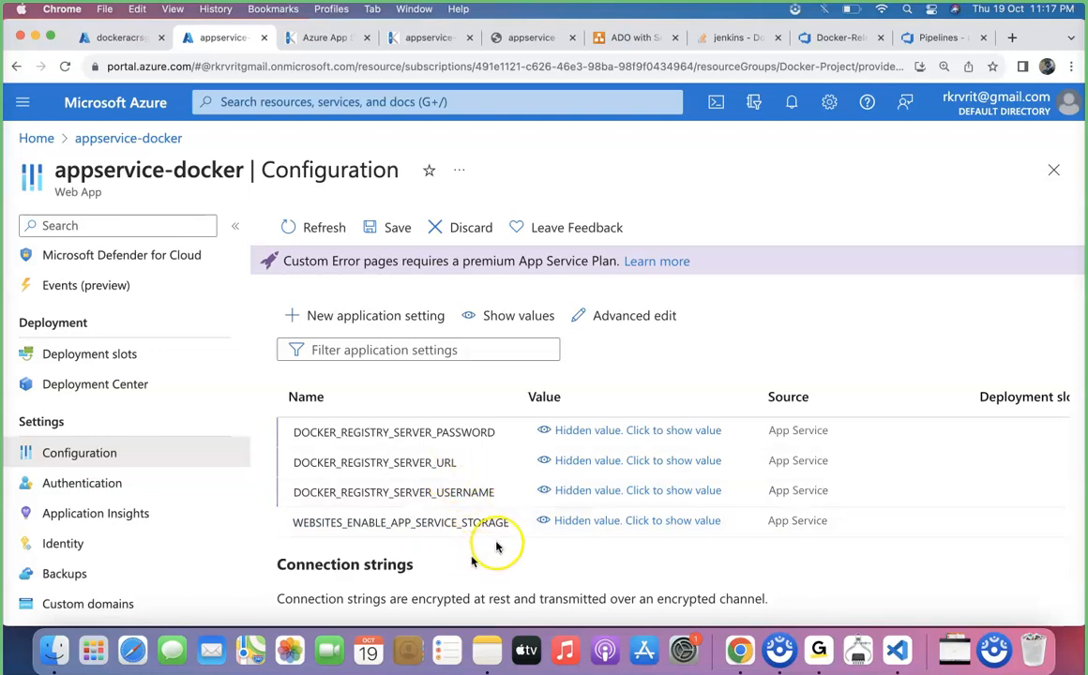
pyautogui.scroll(5, 497, 547)
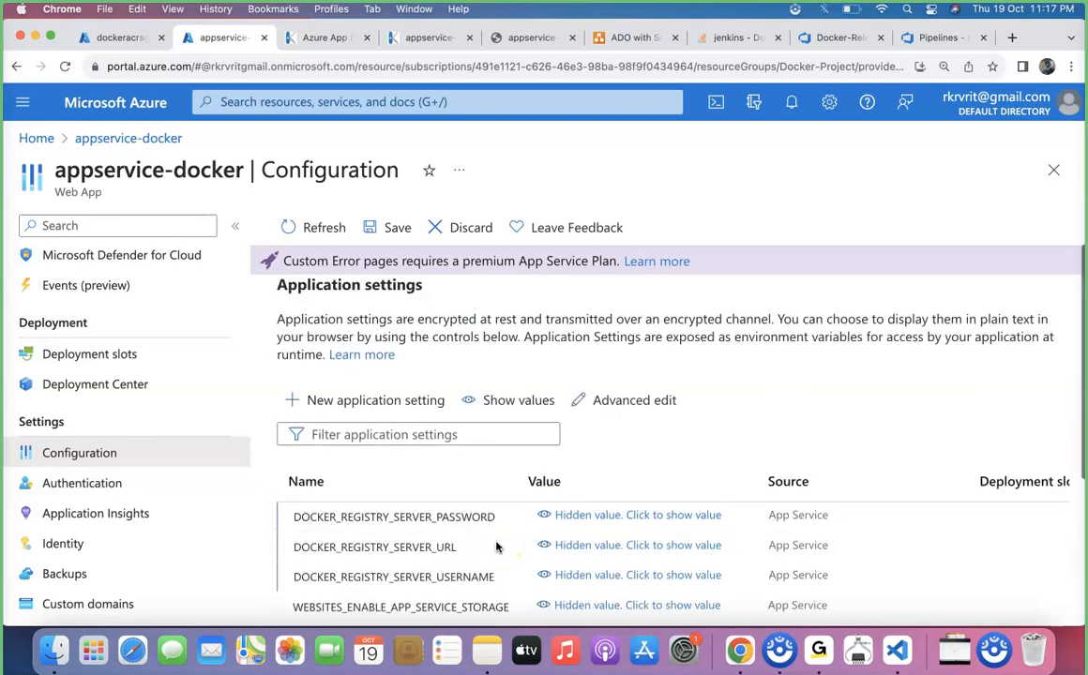
pyautogui.click(380, 230)
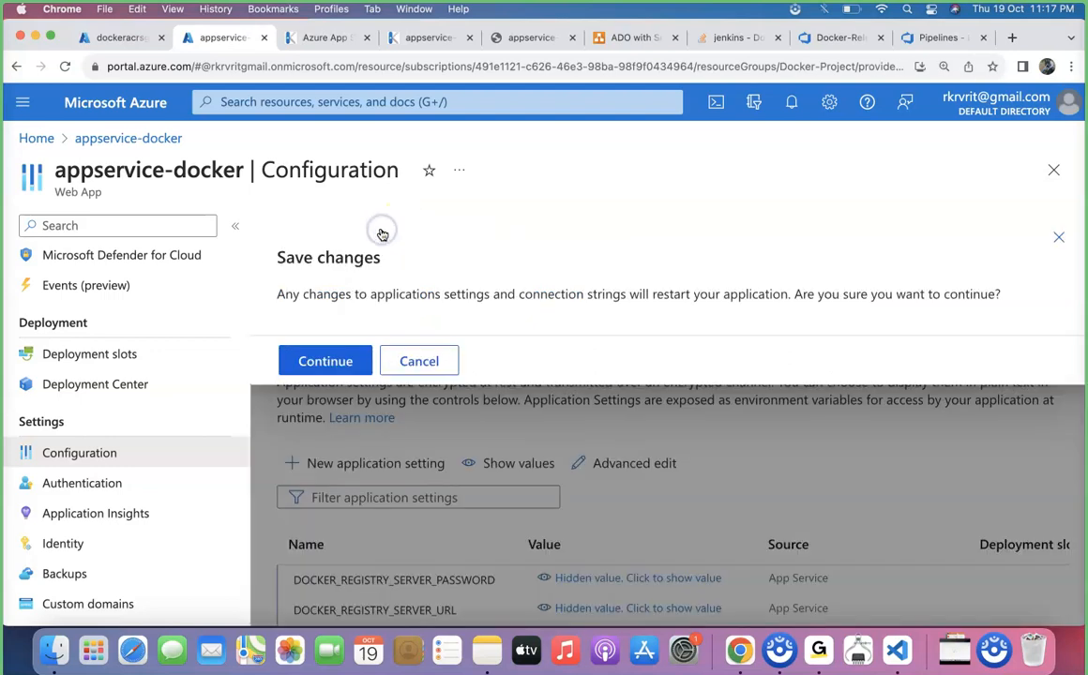
pyautogui.click(325, 361)
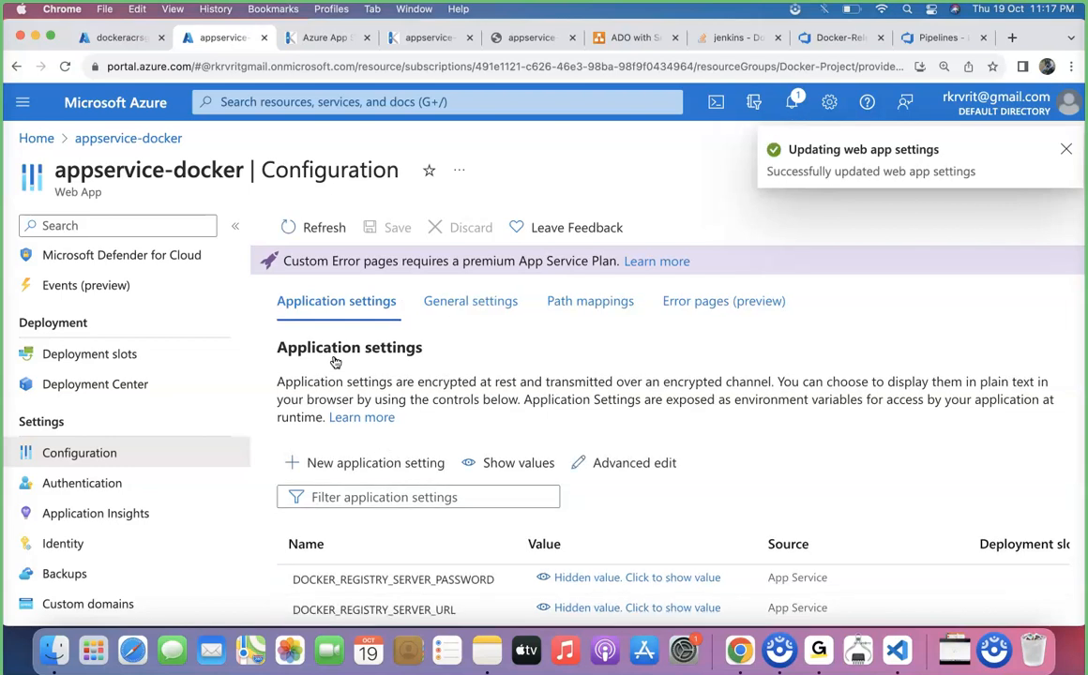
# Open the appservice-docker web app's Overview.
pyautogui.scroll(3, 35, 262)
pyautogui.click(65, 260)
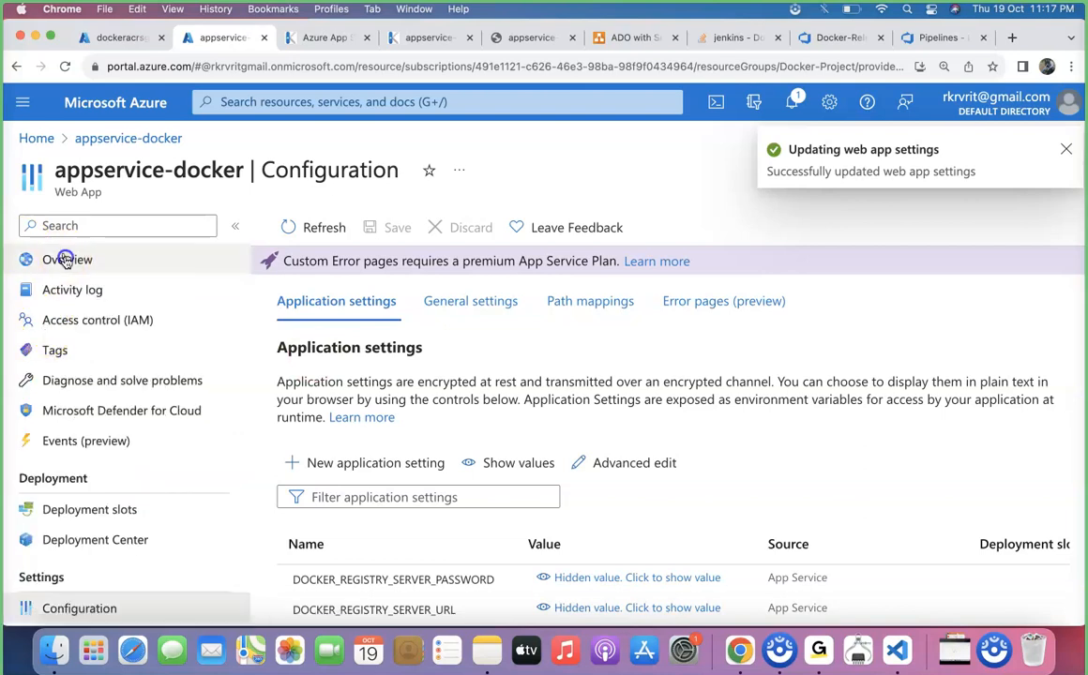
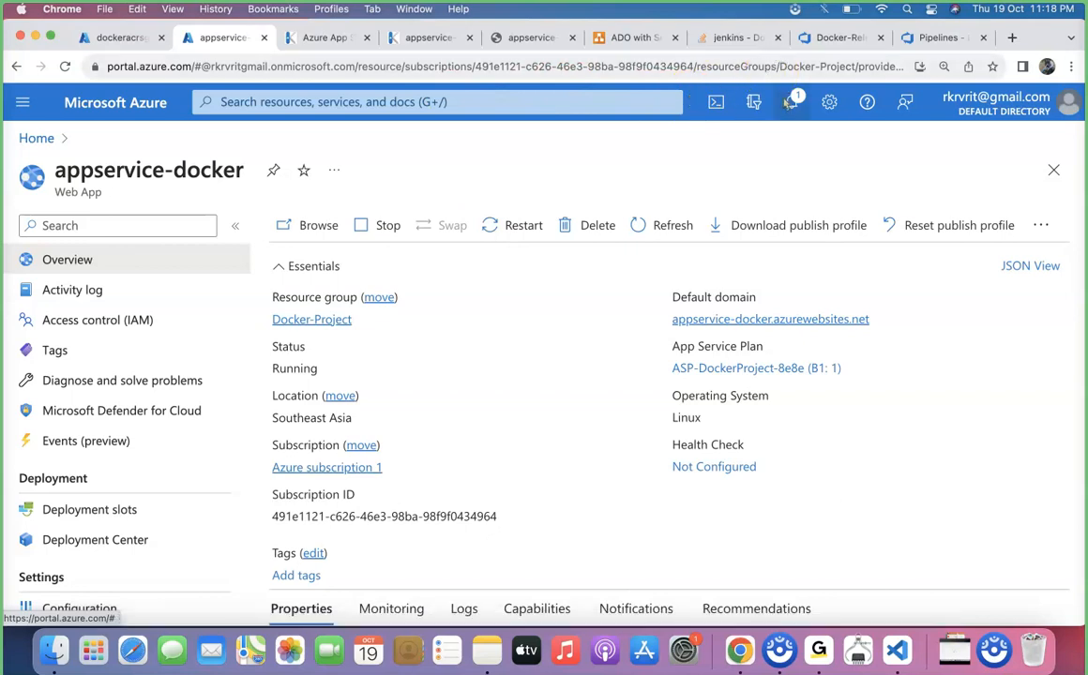
# Redeploy Release-1 to Stage 1 of Docker-Release-Pipeline and open the running agent job.
pyautogui.click(821, 38)
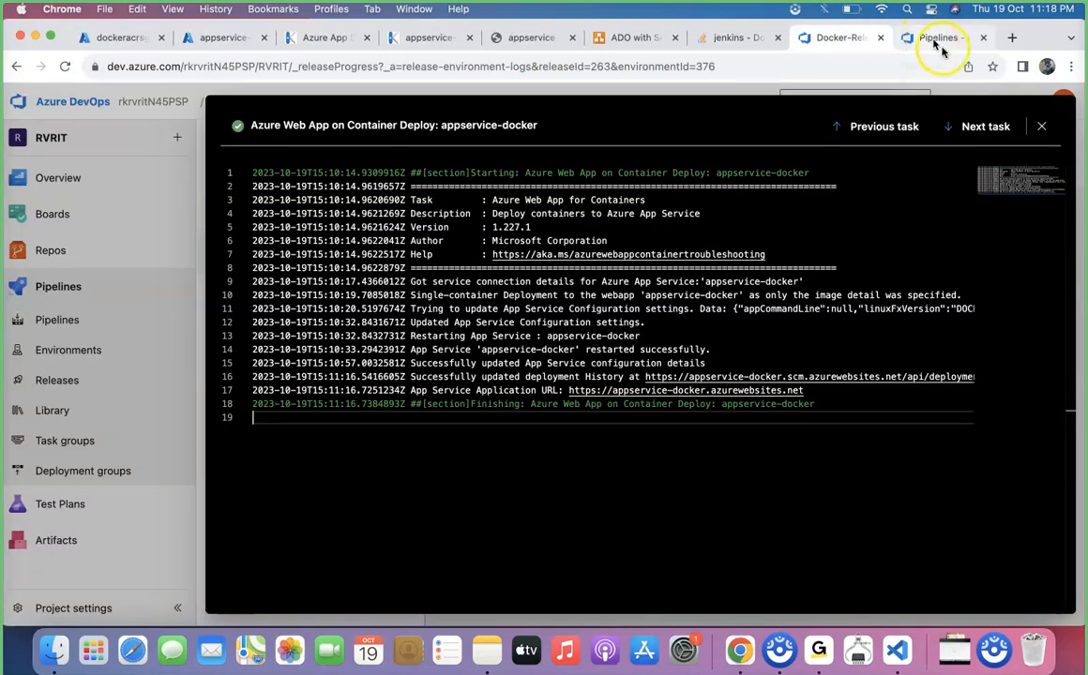
pyautogui.click(1044, 130)
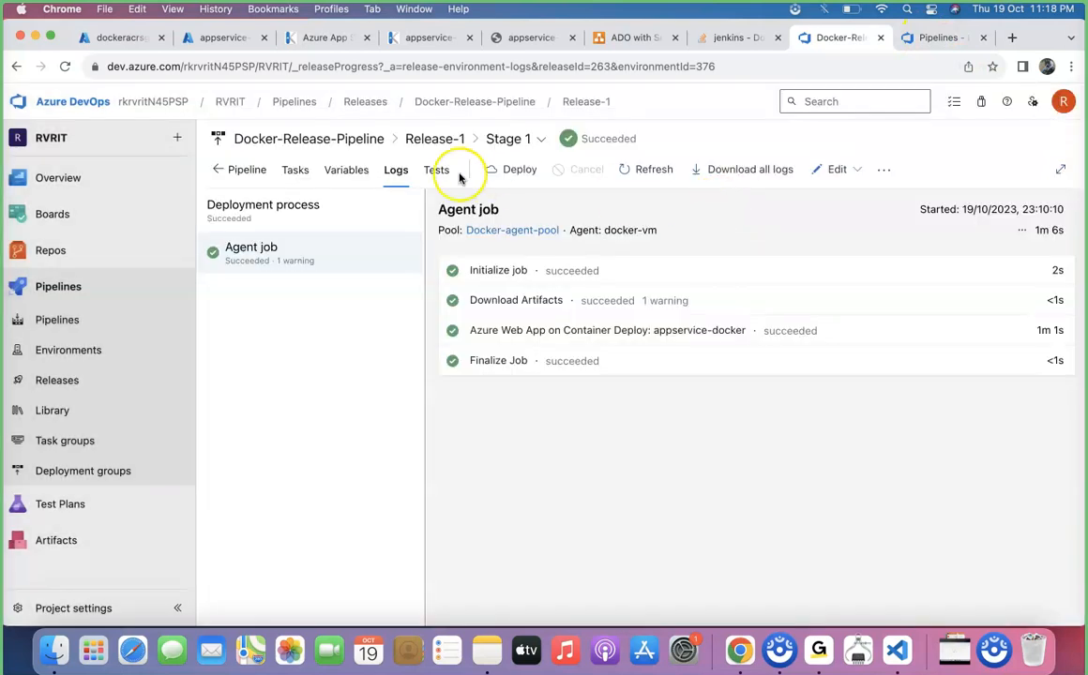
pyautogui.click(518, 172)
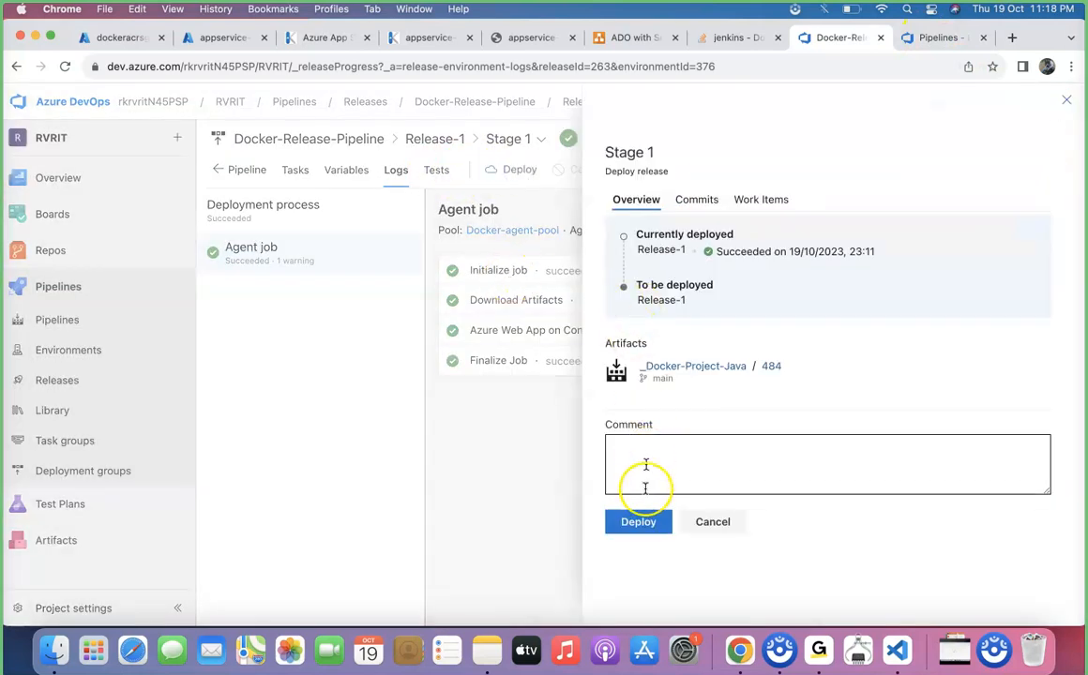
pyautogui.click(642, 521)
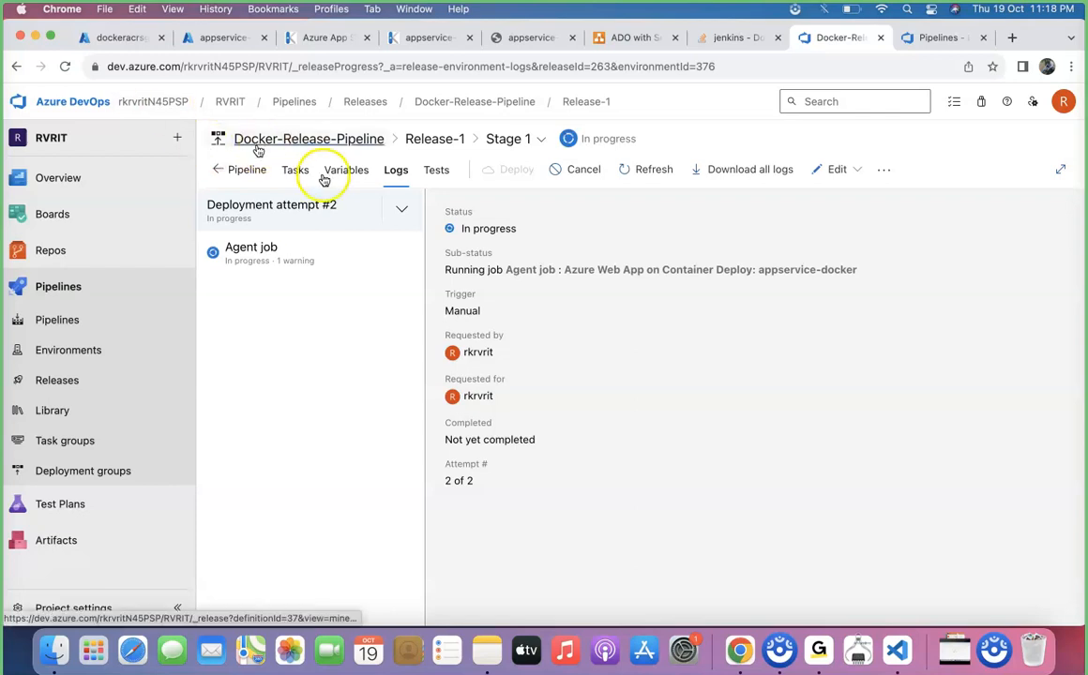
pyautogui.click(281, 252)
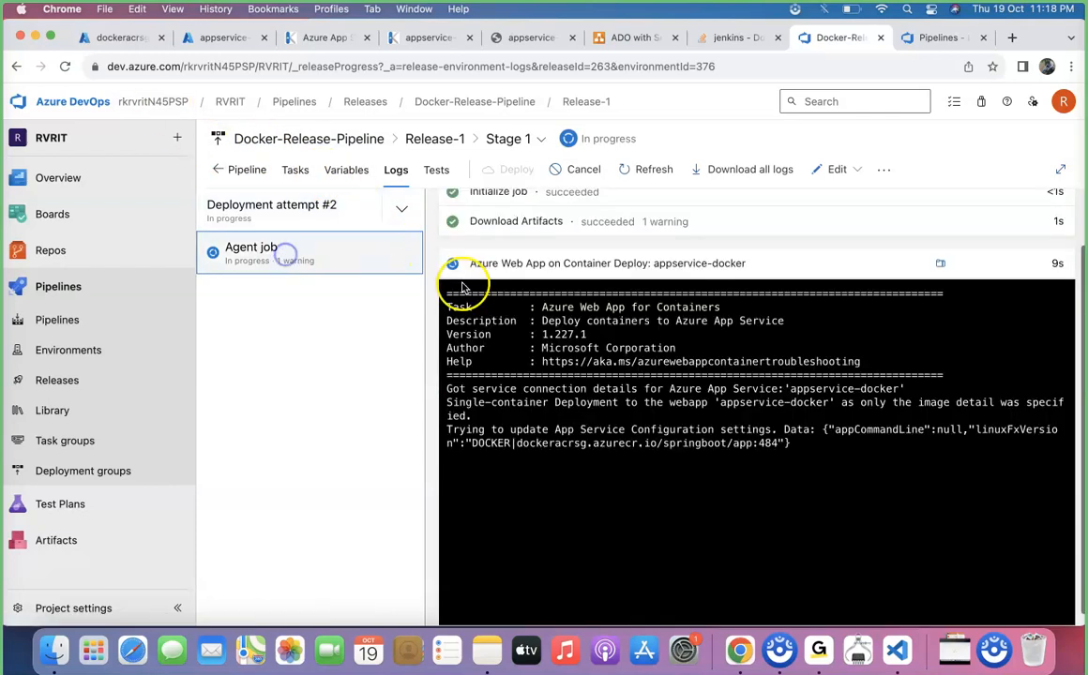
pyautogui.click(723, 483)
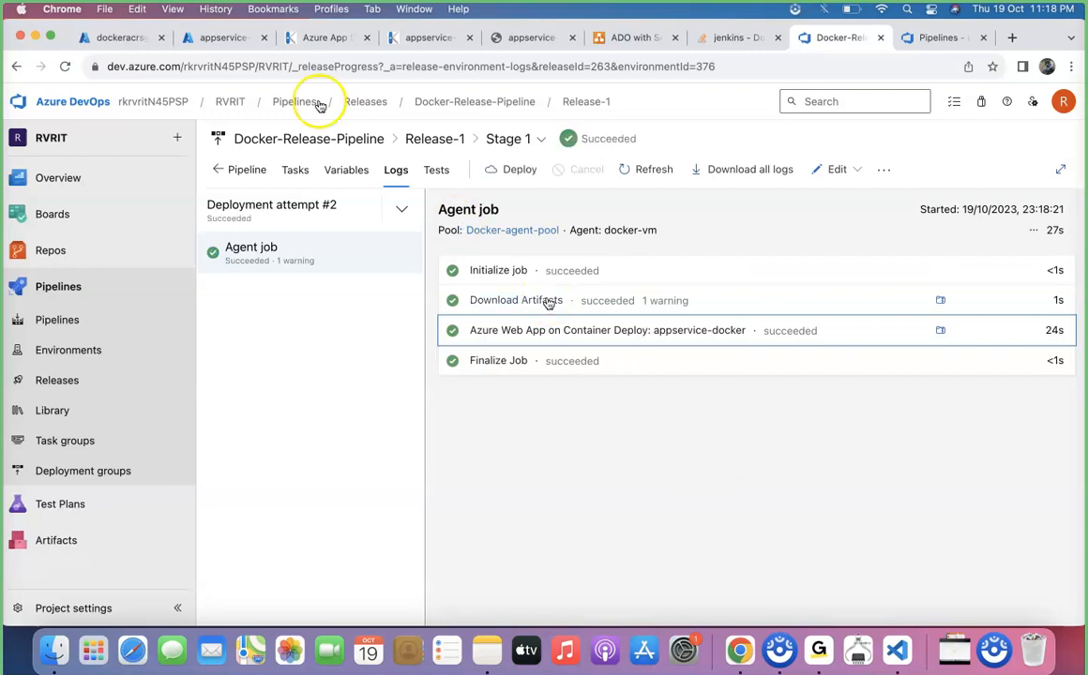
# Browse the appservice-docker web app's default domain and reload the page.
pyautogui.click(214, 40)
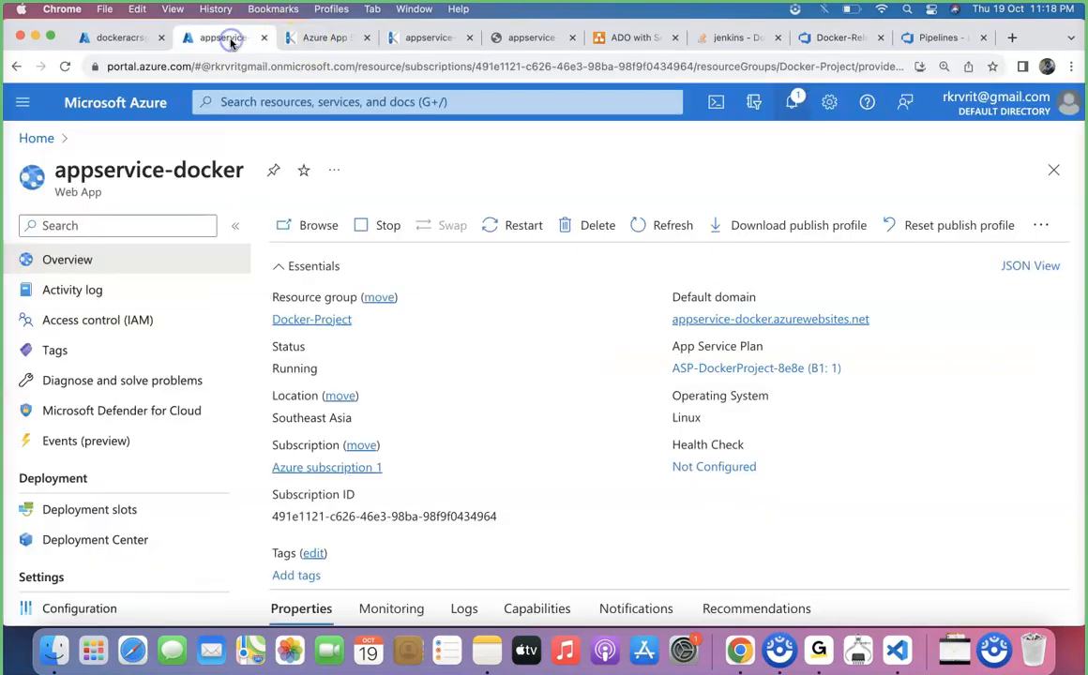
pyautogui.click(686, 320)
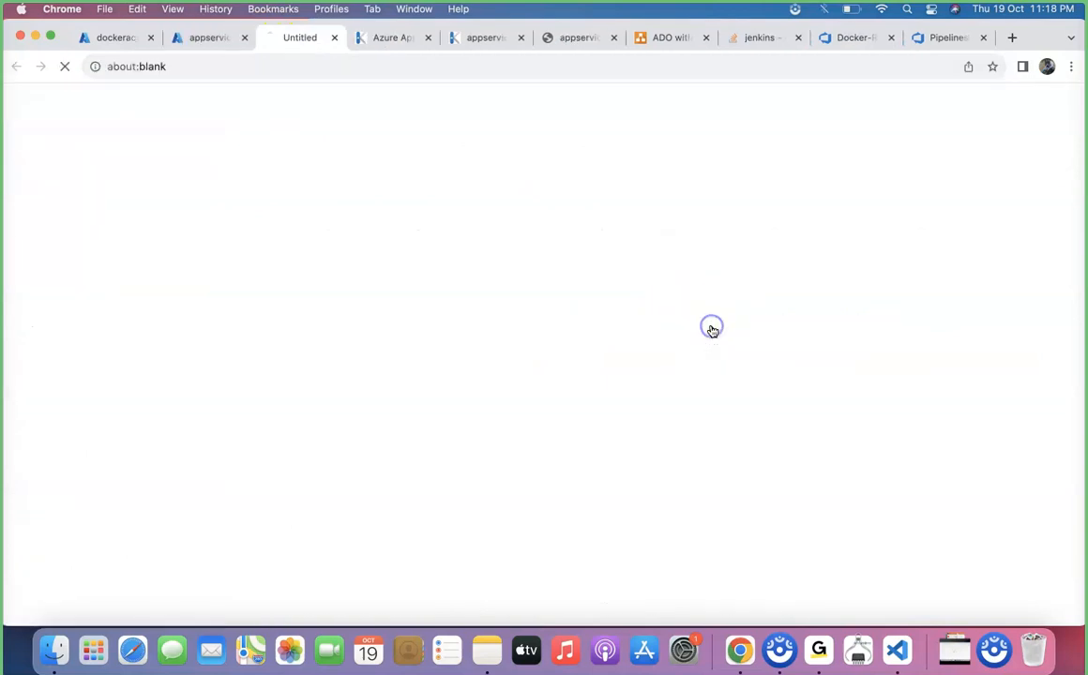
pyautogui.click(314, 63)
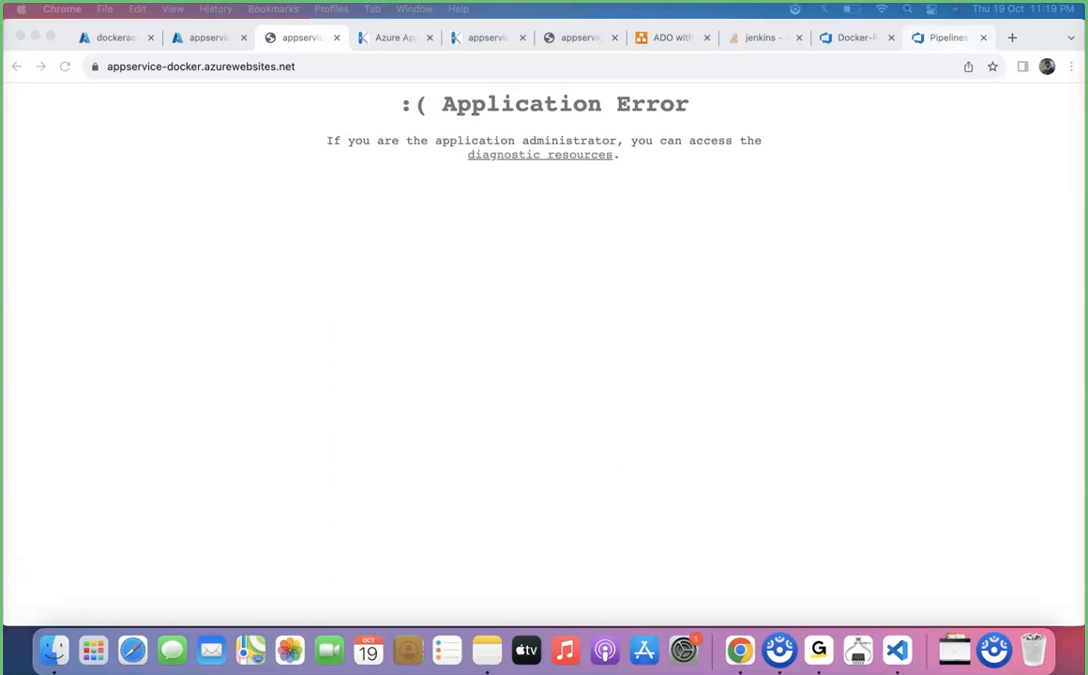
pyautogui.click(323, 206)
pyautogui.click(64, 67)
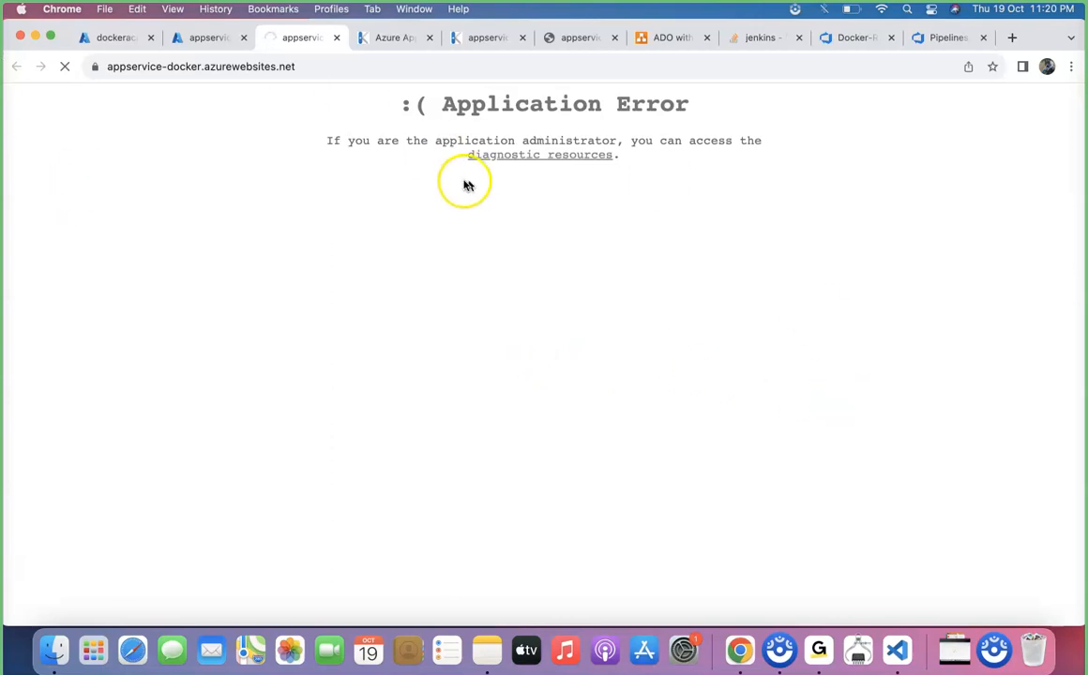
# Open the diagnostic resources' docker log file in the log files and read through it.
pyautogui.click(385, 38)
pyautogui.click(394, 333)
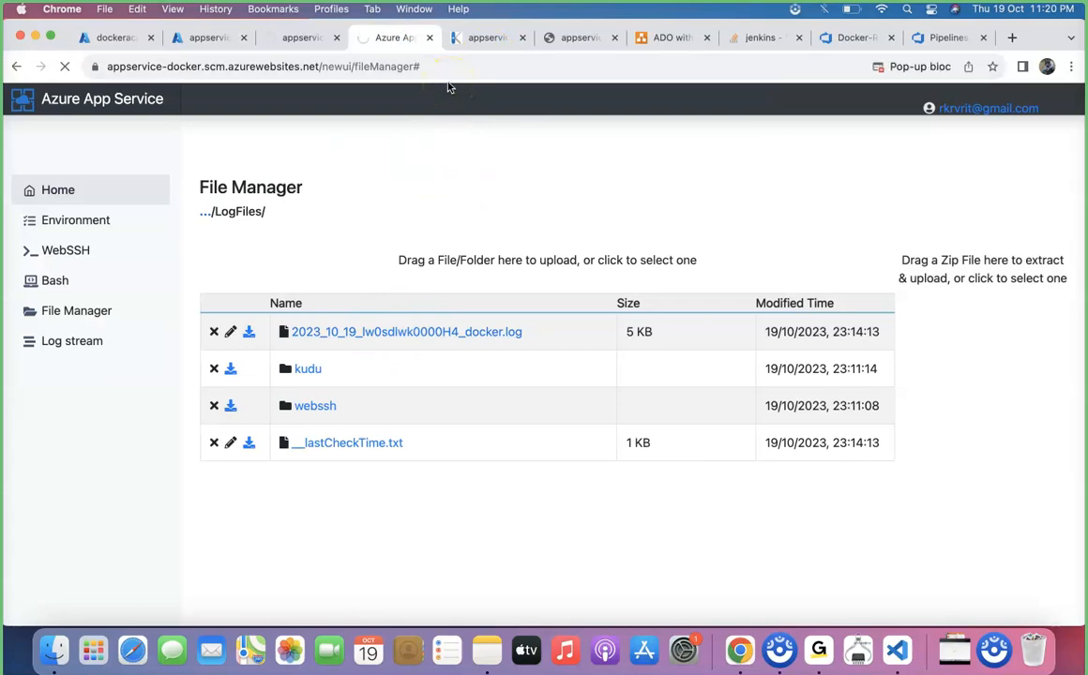
pyautogui.scroll(-15, 469, 347)
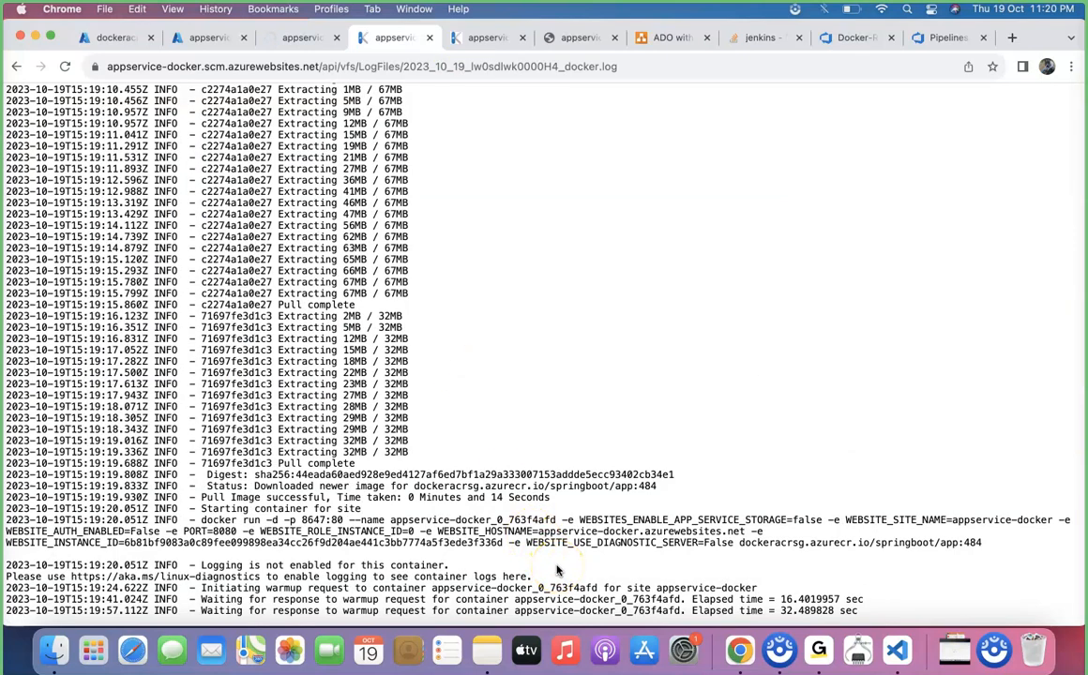
pyautogui.scroll(15, 556, 569)
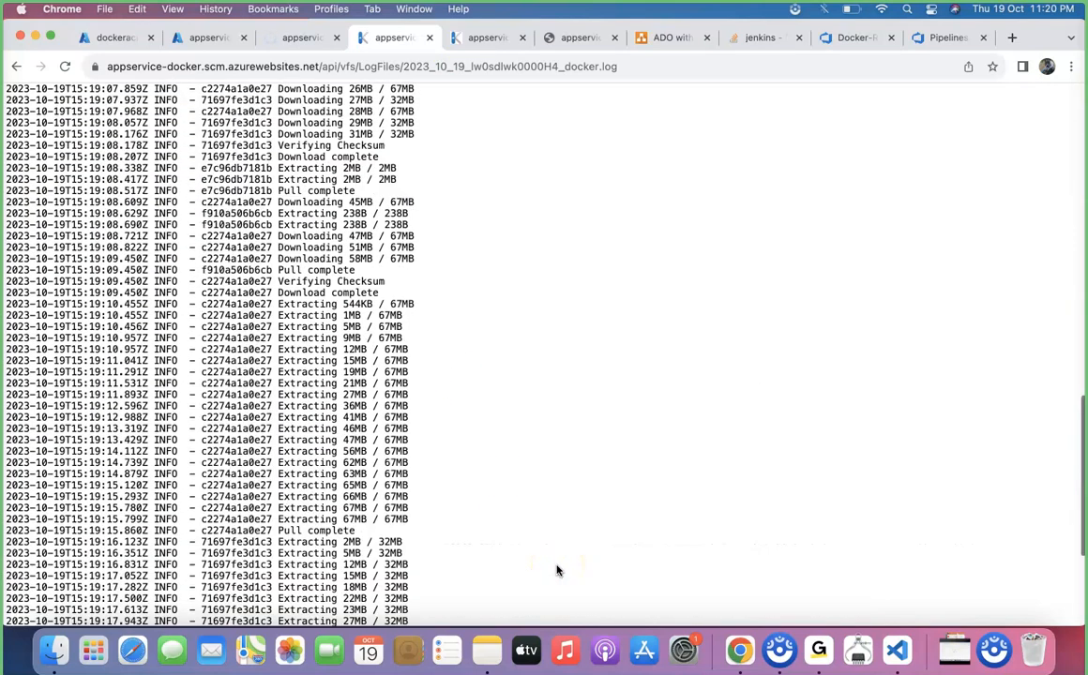
pyautogui.scroll(-15, 557, 569)
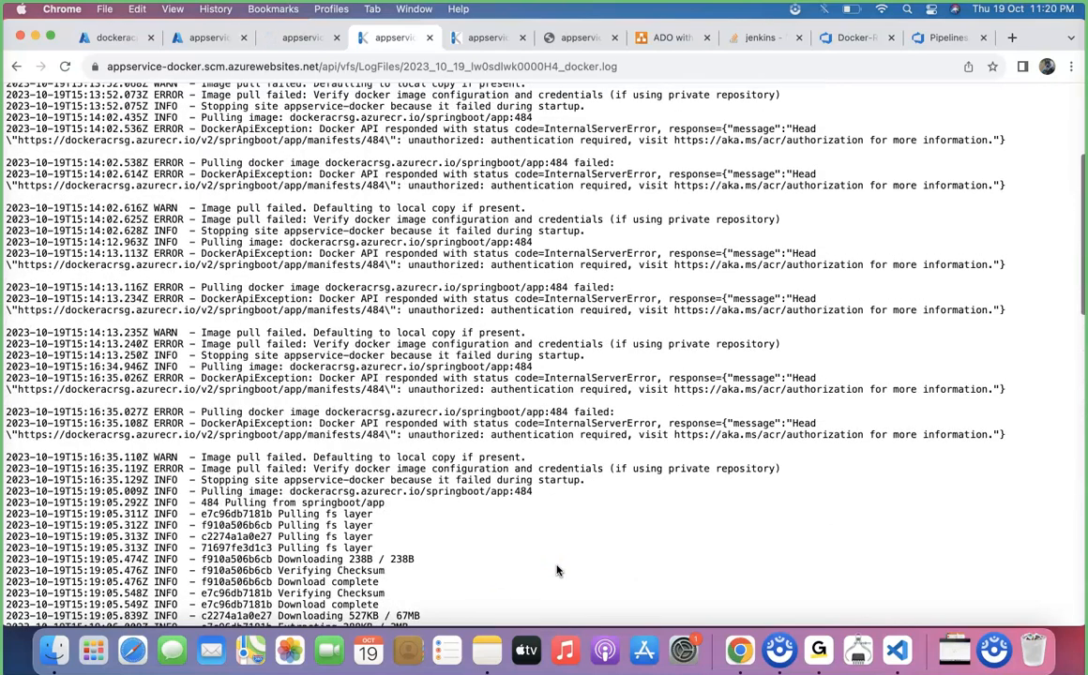
pyautogui.scroll(1, 556, 570)
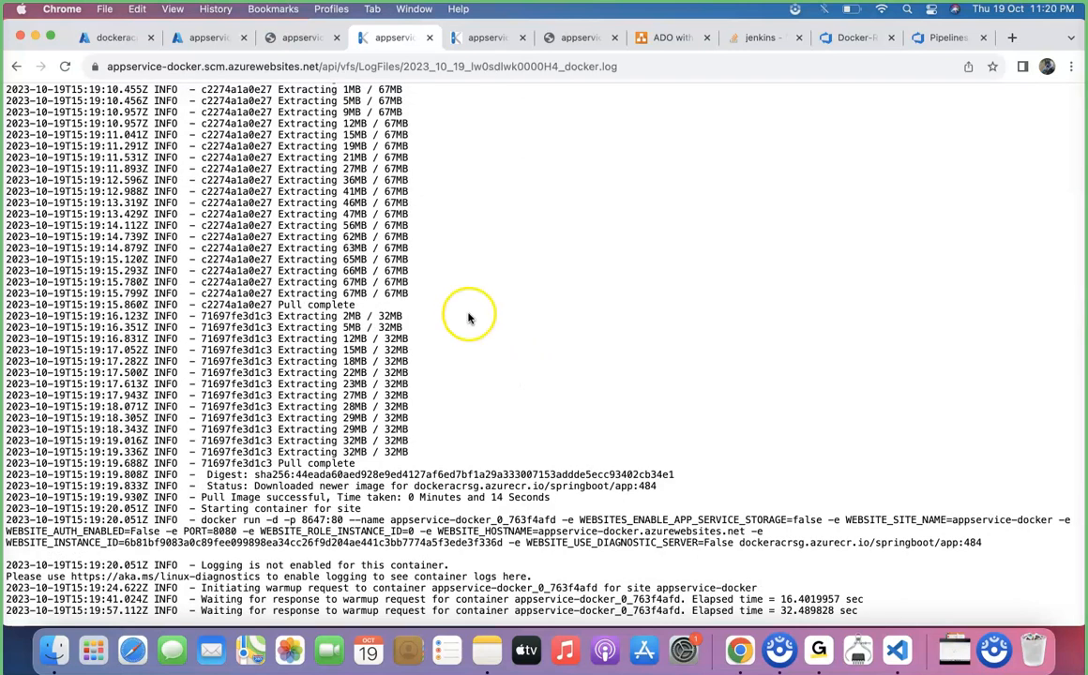
# Open the appservice-docker web app's Log stream and read through the container startup logs.
pyautogui.click(208, 40)
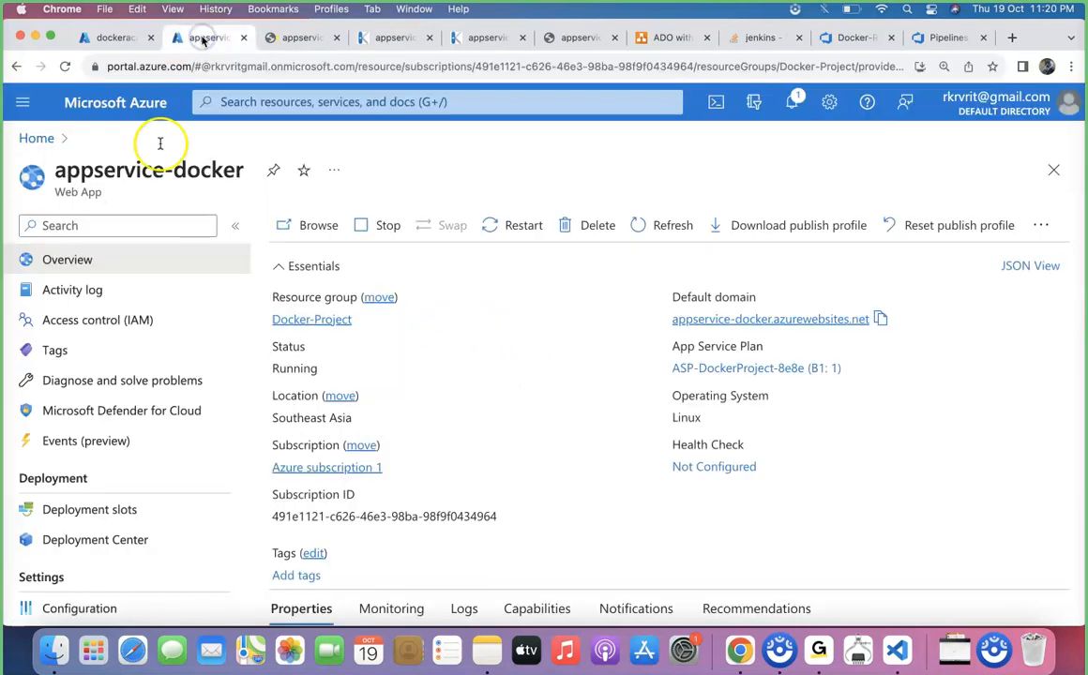
pyautogui.scroll(-5, 112, 444)
pyautogui.scroll(-10, 111, 454)
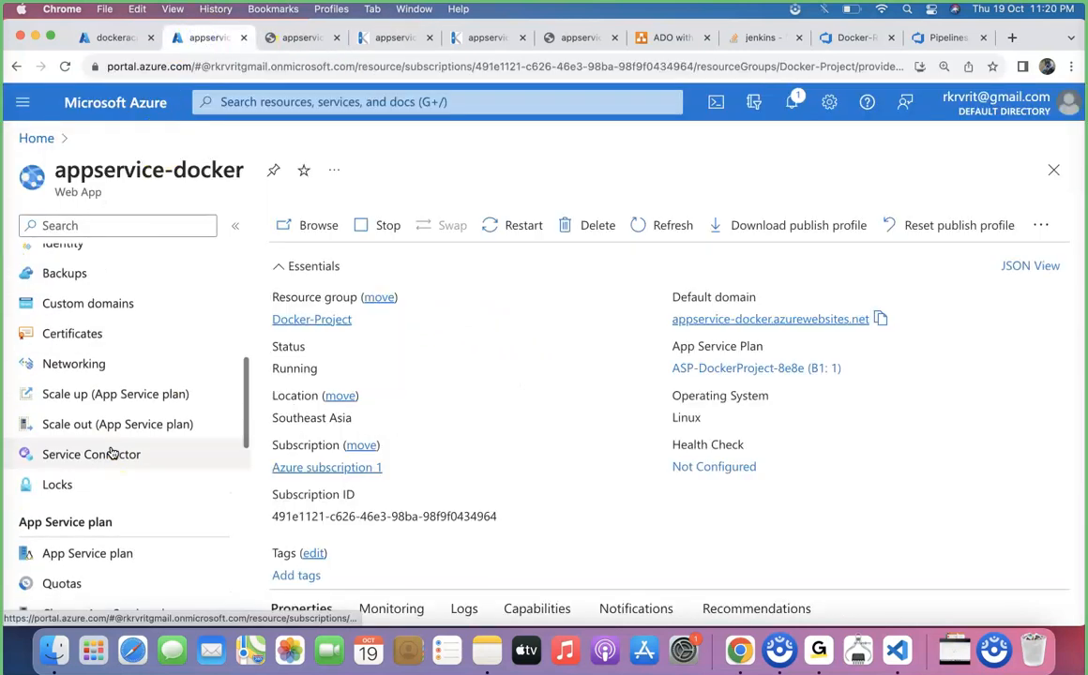
pyautogui.scroll(-10, 112, 453)
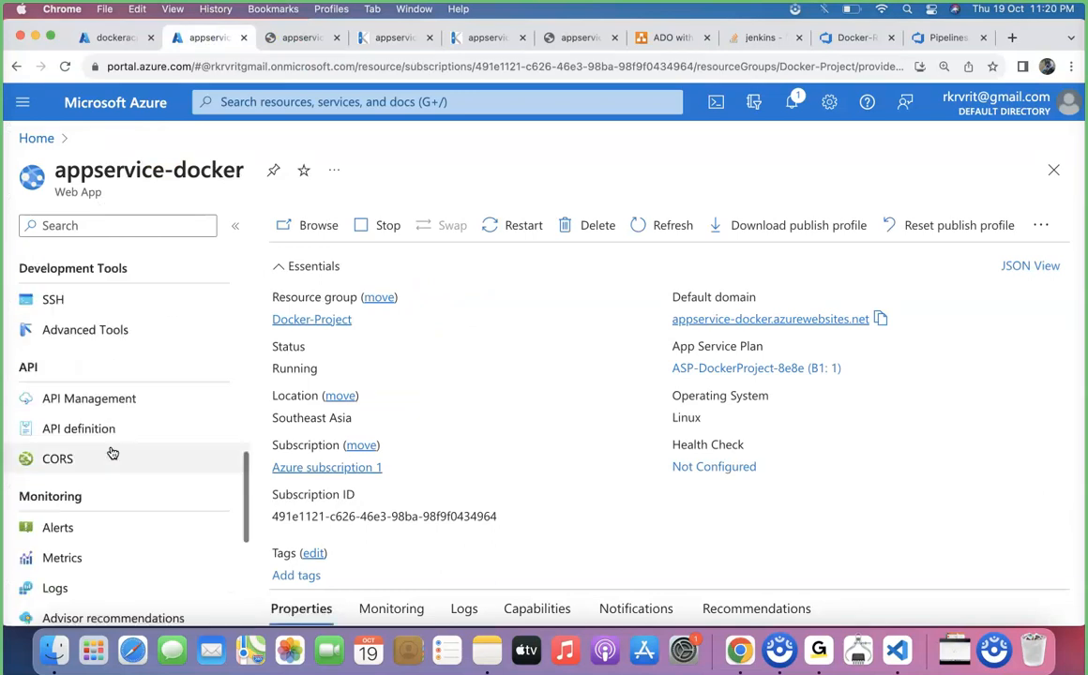
pyautogui.click(97, 474)
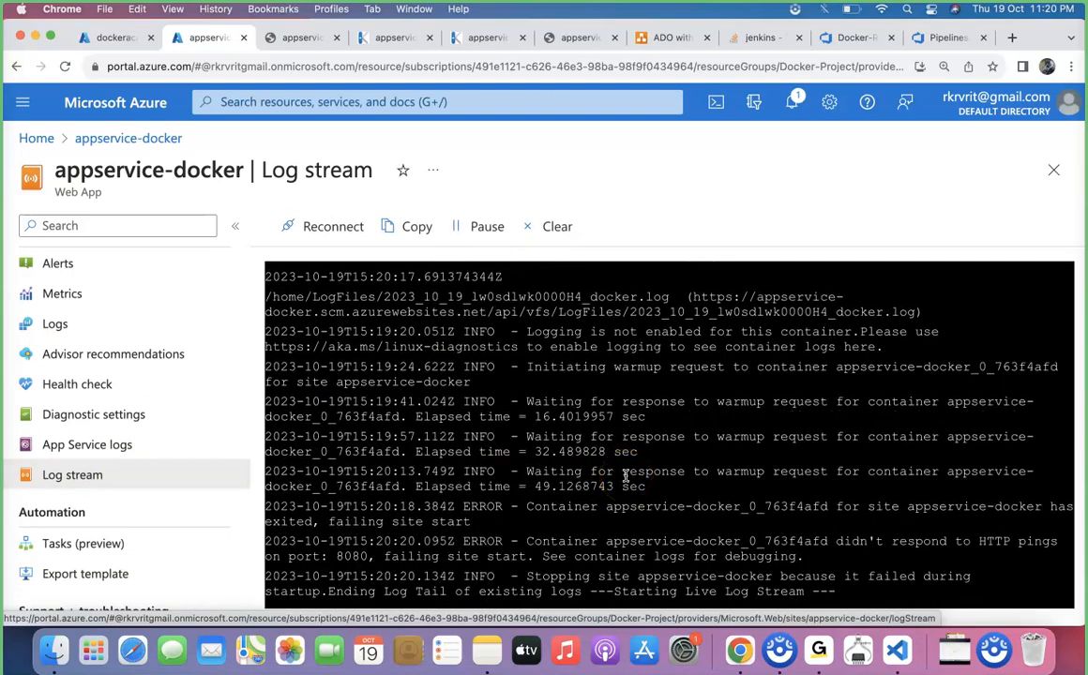
pyautogui.scroll(6, 626, 475)
pyautogui.scroll(10, 627, 478)
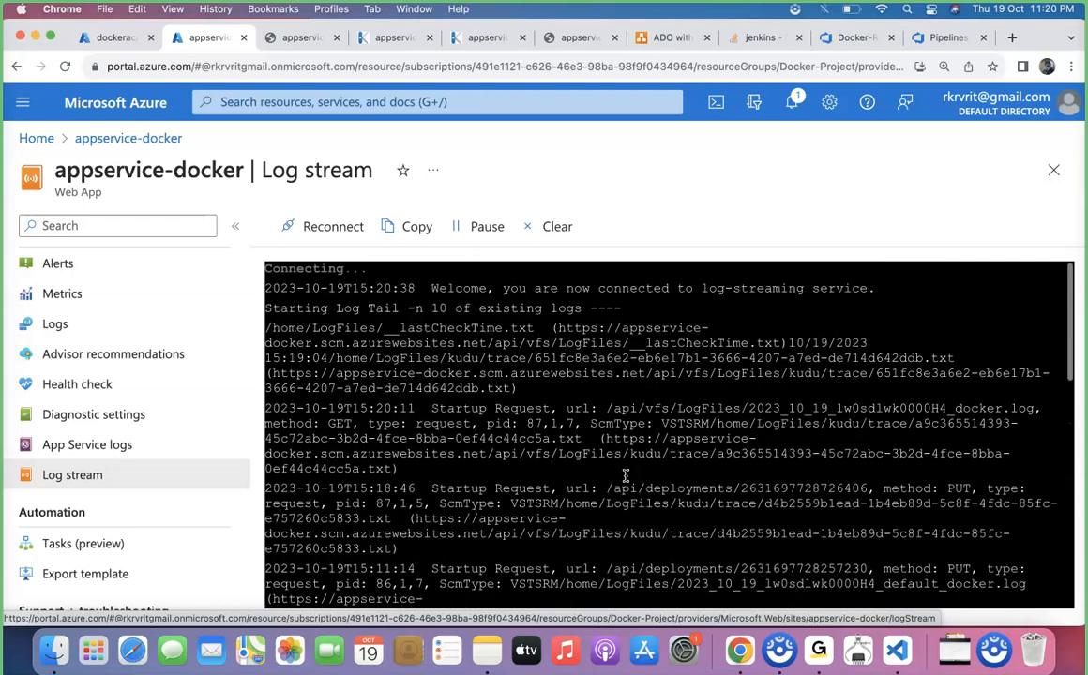
pyautogui.scroll(-5, 625, 475)
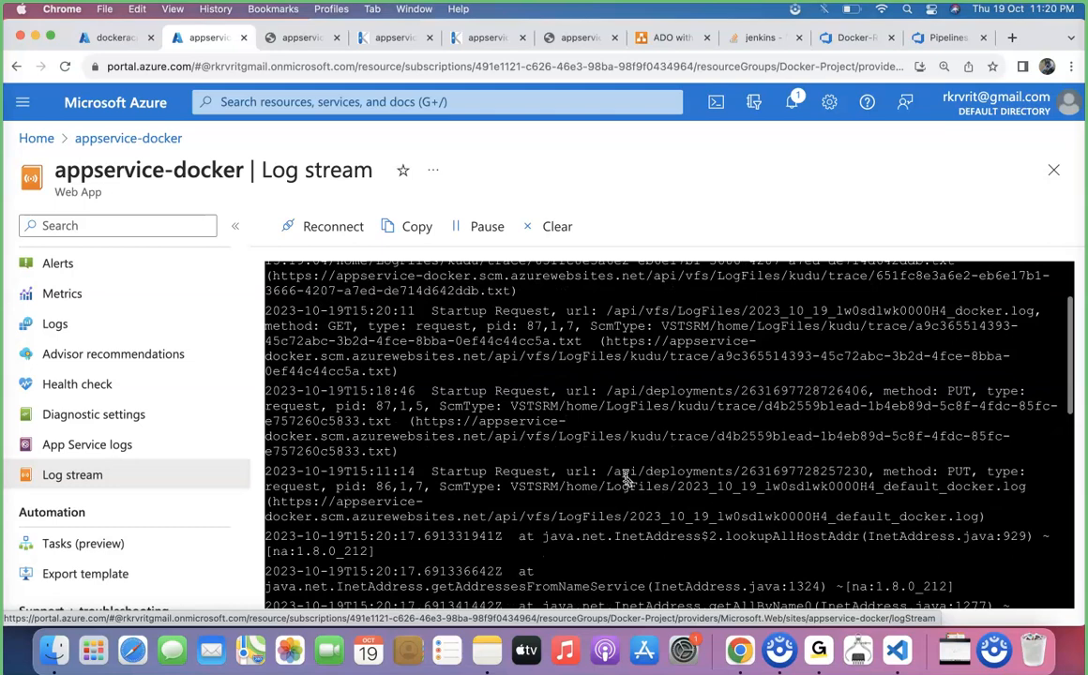
pyautogui.scroll(-5, 626, 476)
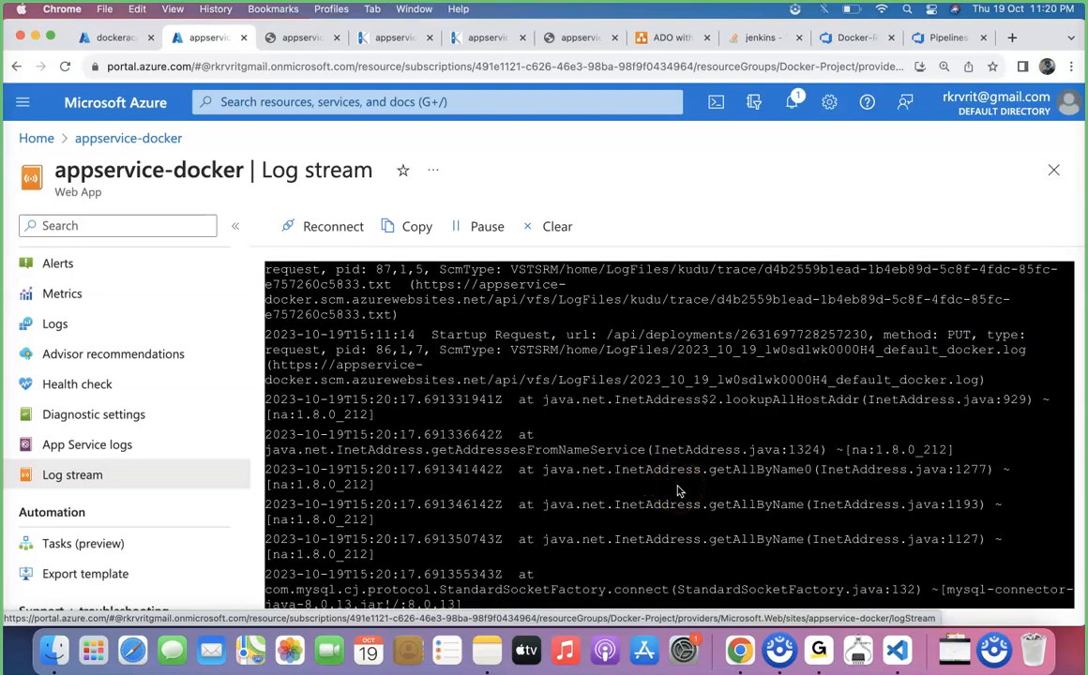
pyautogui.scroll(-4, 679, 490)
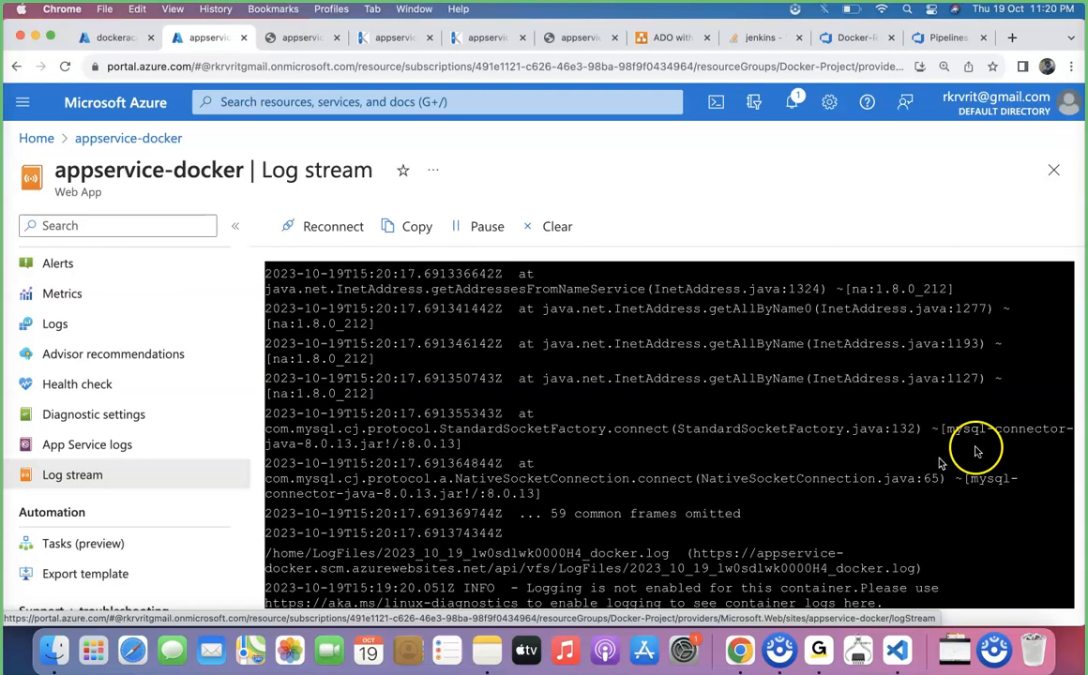
pyautogui.scroll(-4, 812, 494)
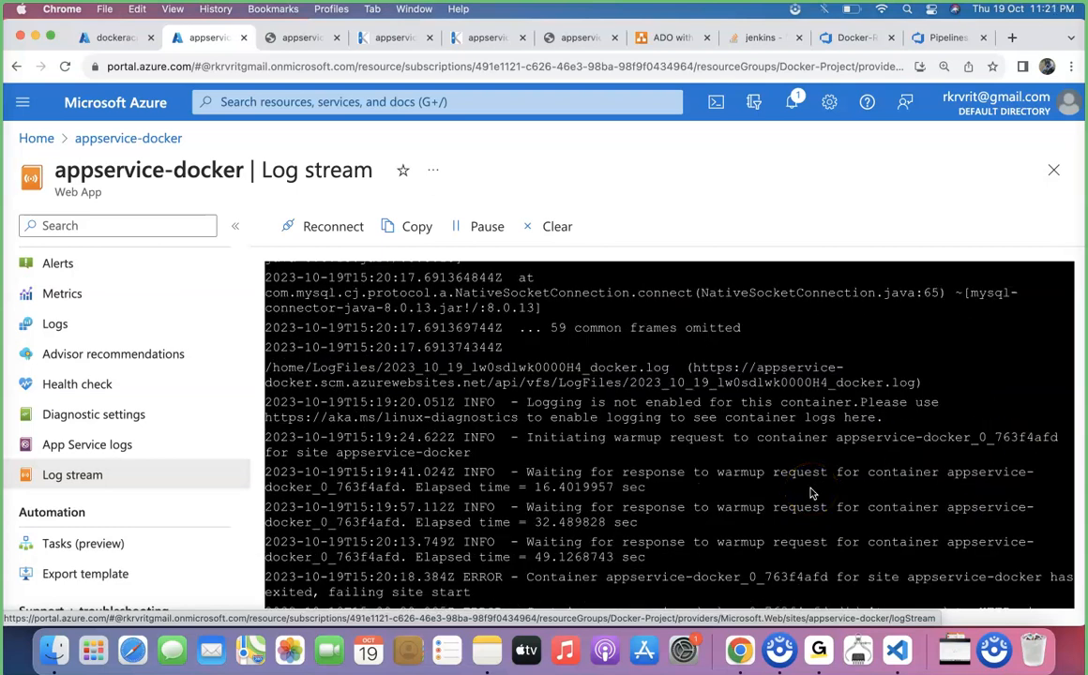
pyautogui.scroll(-2, 813, 494)
pyautogui.scroll(5, 812, 494)
pyautogui.scroll(10, 813, 495)
pyautogui.scroll(-5, 816, 422)
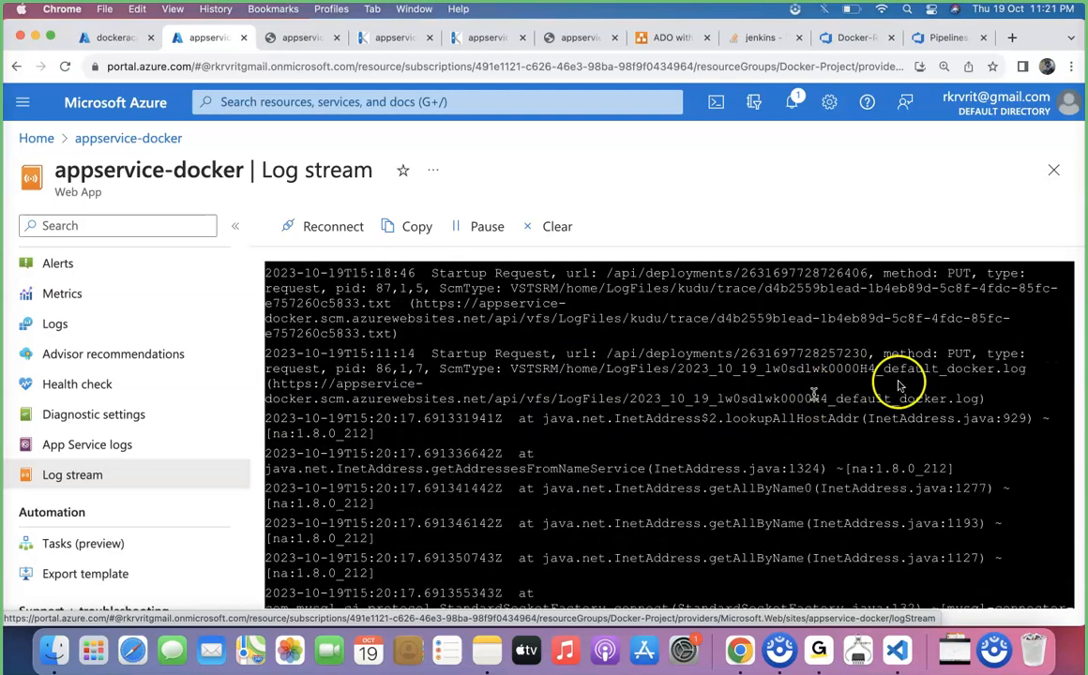
pyautogui.scroll(-2, 952, 418)
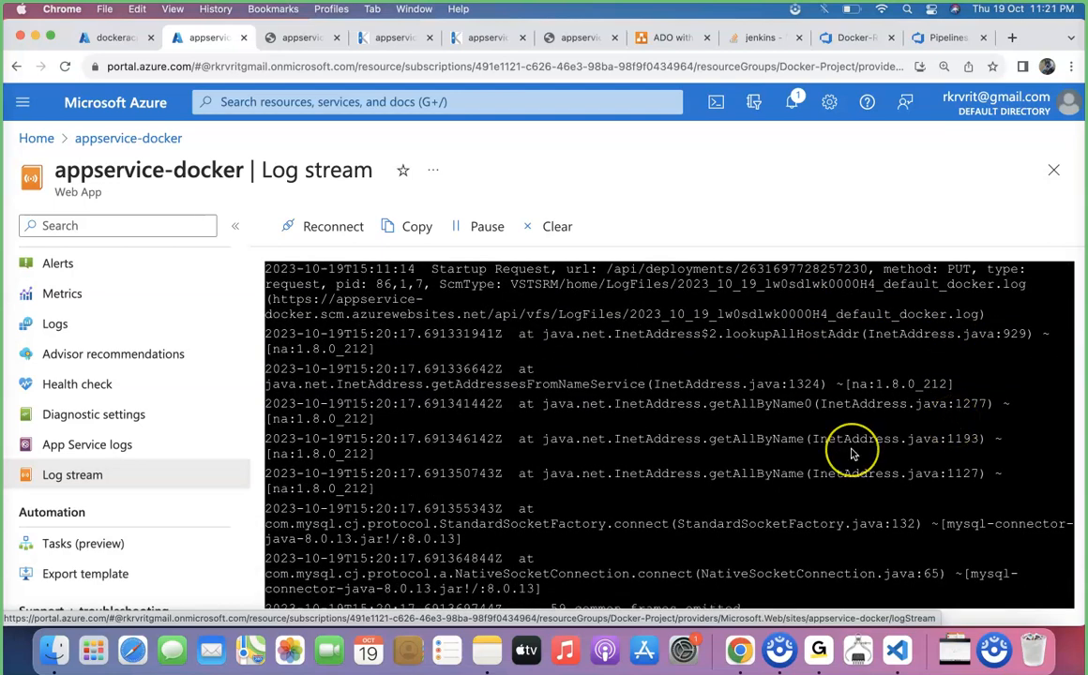
pyautogui.scroll(-2, 851, 451)
pyautogui.scroll(-2, 756, 453)
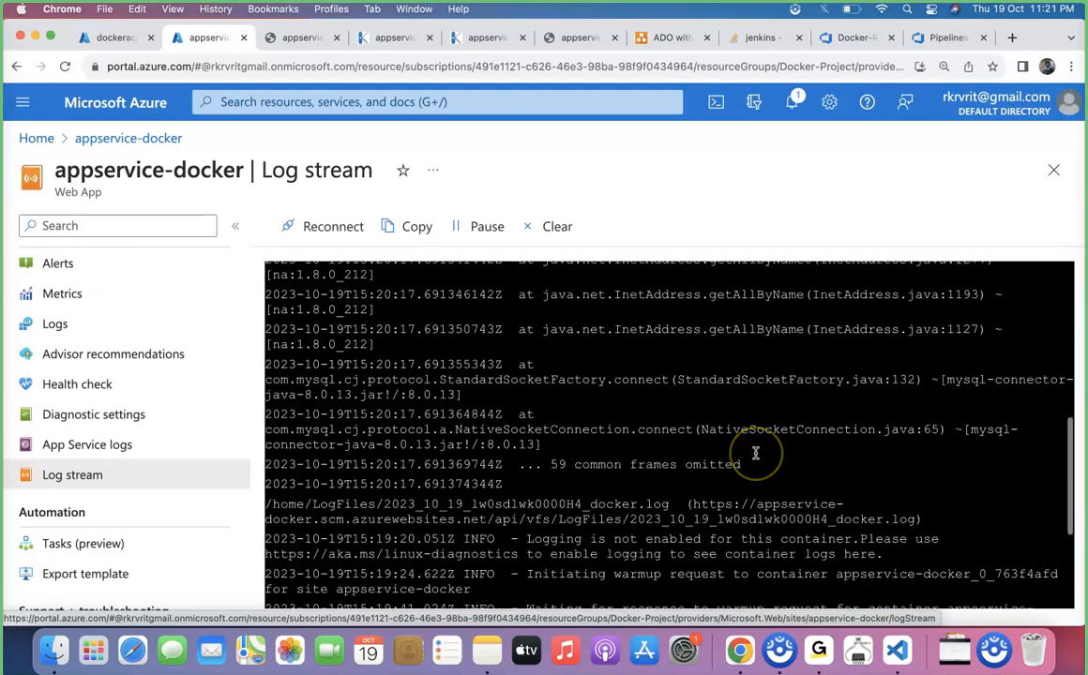
pyautogui.scroll(-4, 757, 456)
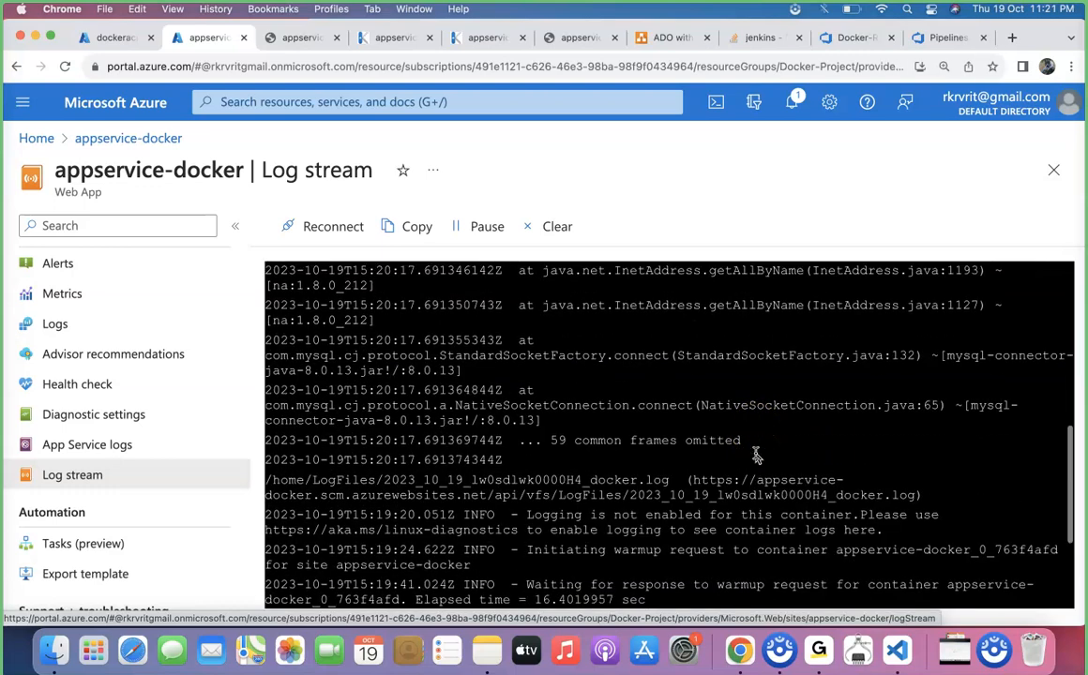
pyautogui.scroll(4, 757, 456)
pyautogui.scroll(3, 757, 456)
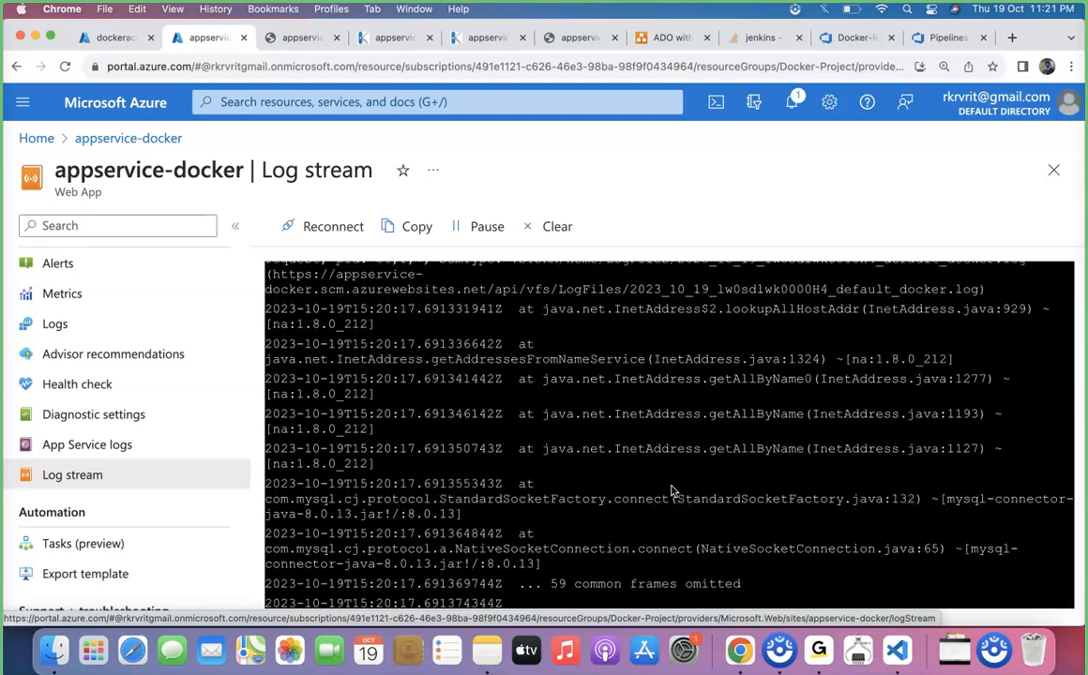
# Select the App Service and MySQL icons in the ADO with Security & Automation architecture diagram.
pyautogui.click(668, 38)
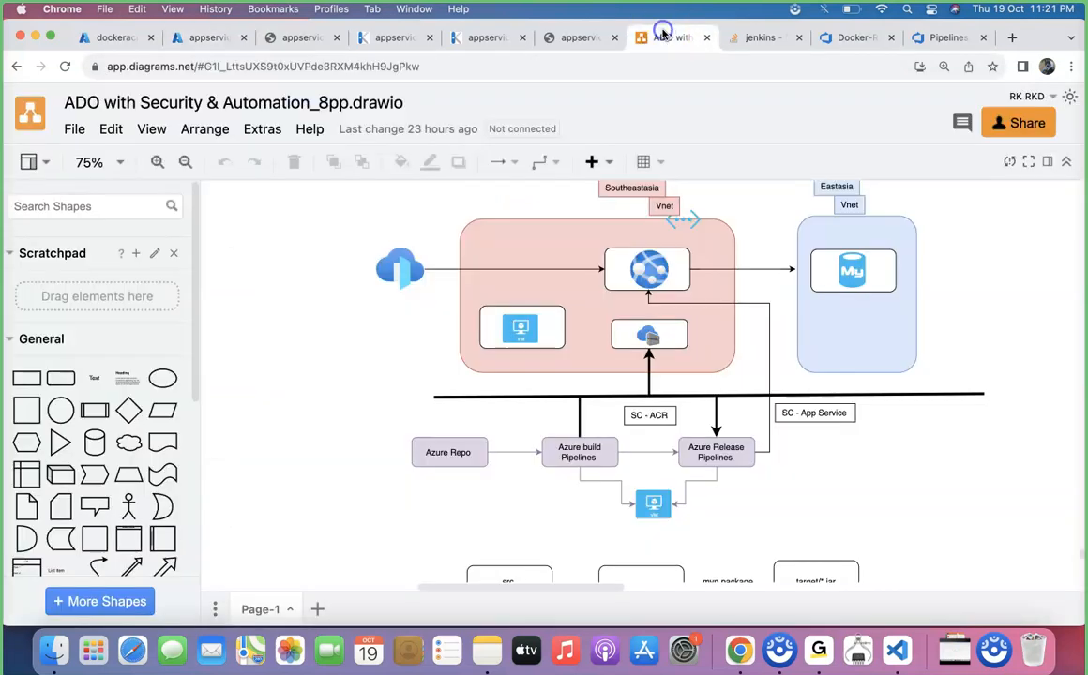
pyautogui.click(652, 268)
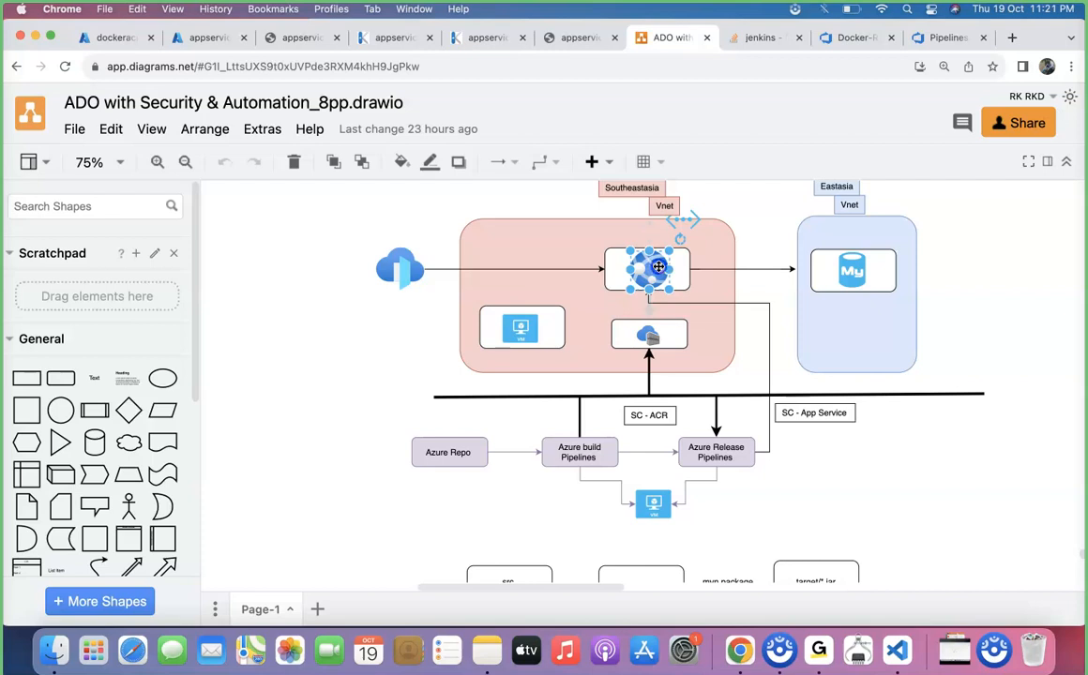
pyautogui.click(843, 269)
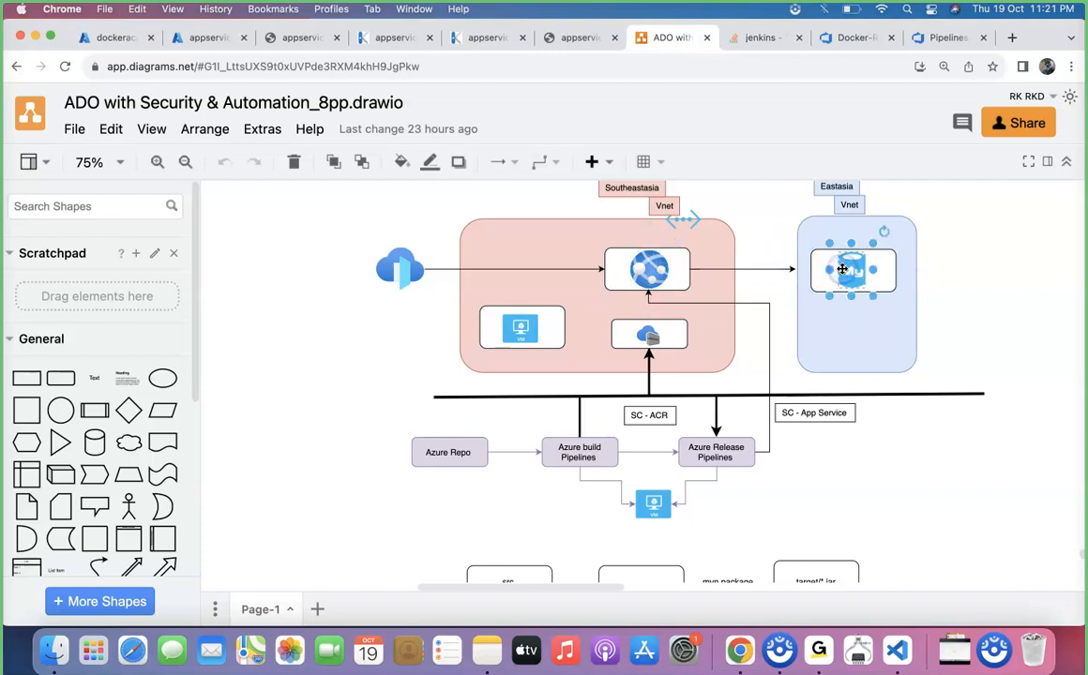